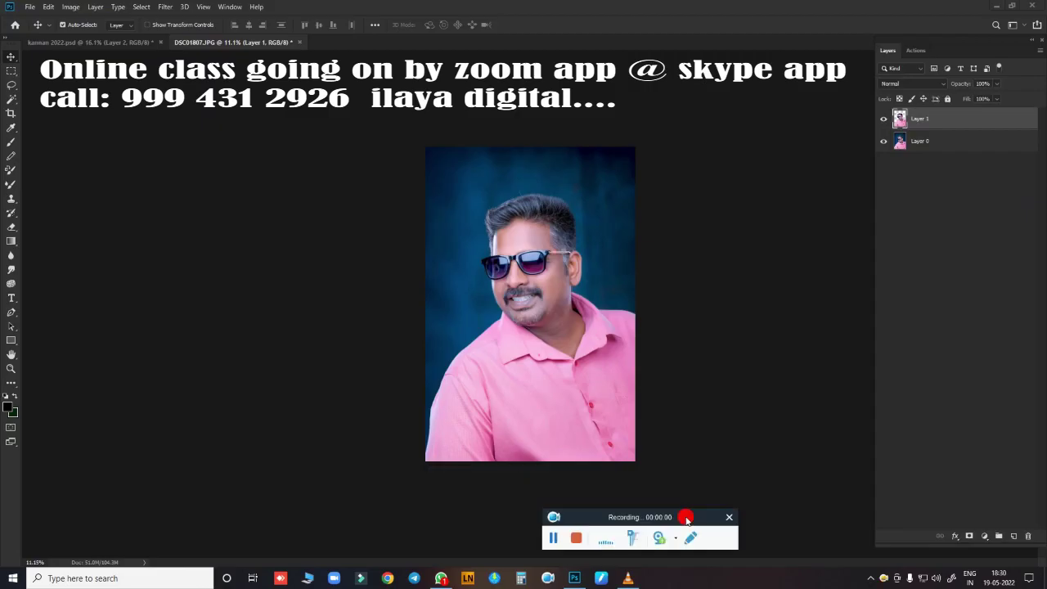
Step: Check the cut-out on transparency, then show Layer 0 and Layer 2 in kannan 2022.psd
{"action": "left_click", "coordinate": [884, 140]}
{"action": "left_click", "coordinate": [884, 119]}
{"action": "left_click", "coordinate": [884, 119]}
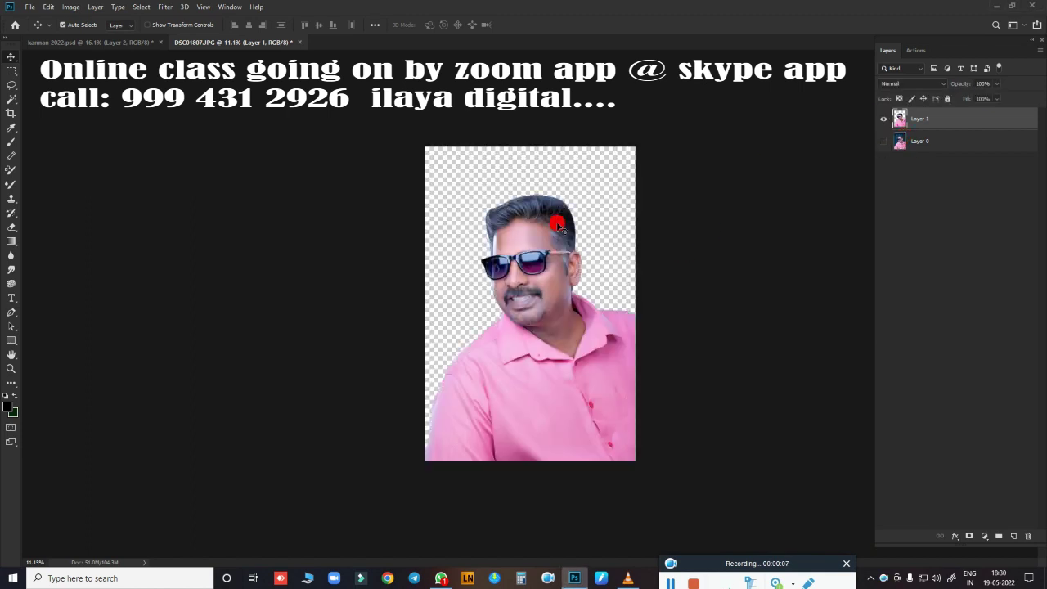
{"action": "left_click", "coordinate": [120, 40]}
{"action": "left_click", "coordinate": [884, 142]}
{"action": "left_click", "coordinate": [884, 118]}
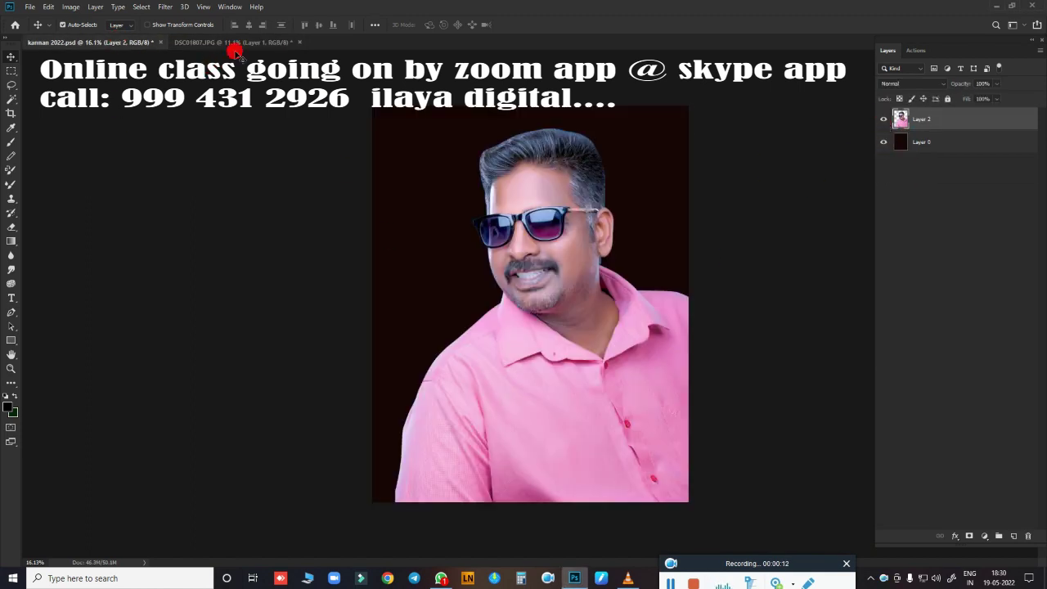
Step: Close DSC01807.JPG without saving changes
{"action": "left_click", "coordinate": [234, 42]}
{"action": "left_click", "coordinate": [300, 42]}
{"action": "left_click", "coordinate": [531, 217]}
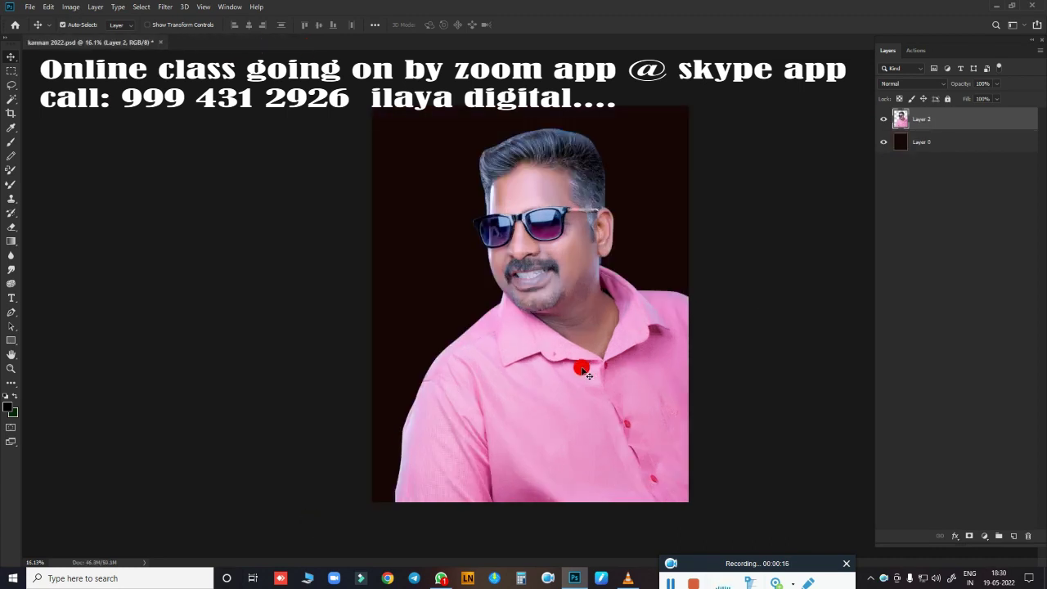
Step: Hide and re-show Layer 2 to compare it against the dark background
{"action": "scroll", "coordinate": [563, 383], "scroll_direction": "up", "scroll_amount": 3}
{"action": "scroll", "coordinate": [659, 514], "scroll_direction": "down", "scroll_amount": 2}
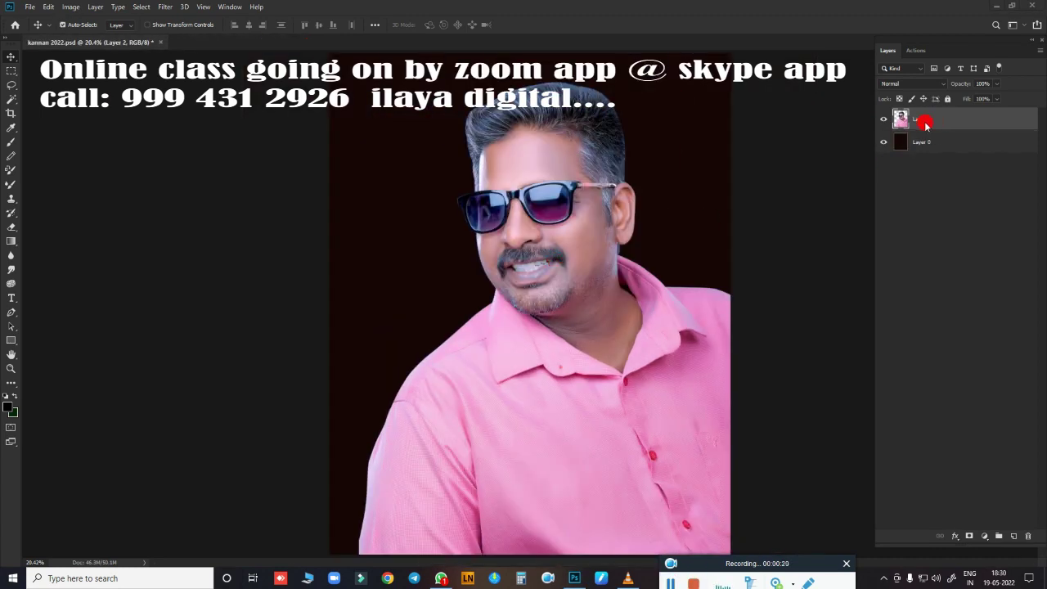
{"action": "left_click", "coordinate": [884, 119]}
{"action": "left_click", "coordinate": [884, 118]}
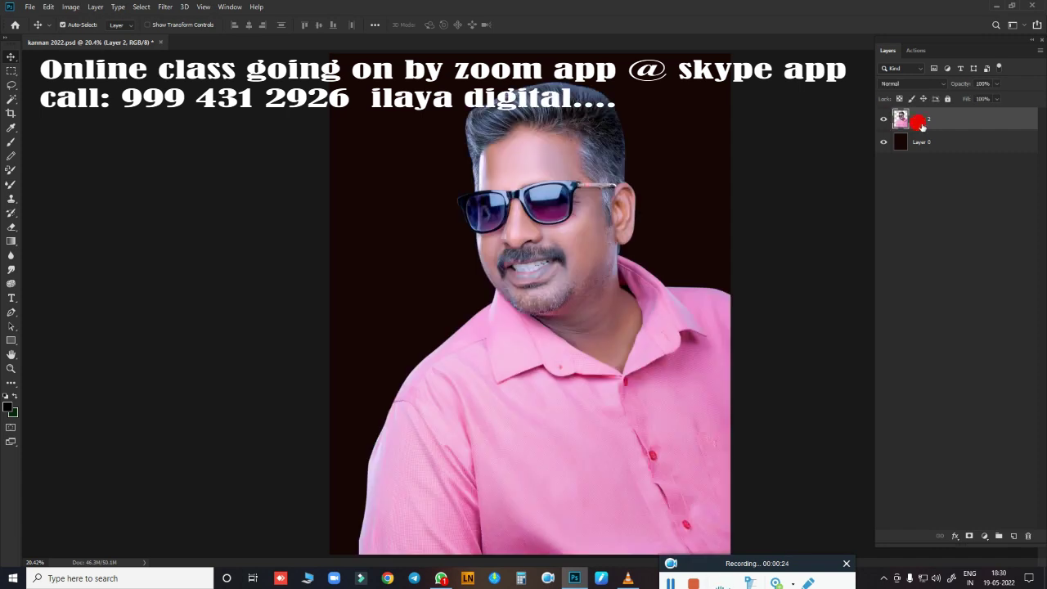
Step: Duplicate Layer 2 and brighten the copy with Brightness/Contrast
{"action": "key", "text": "ctrl+j"}
{"action": "scroll", "coordinate": [549, 222], "scroll_direction": "up", "scroll_amount": 3}
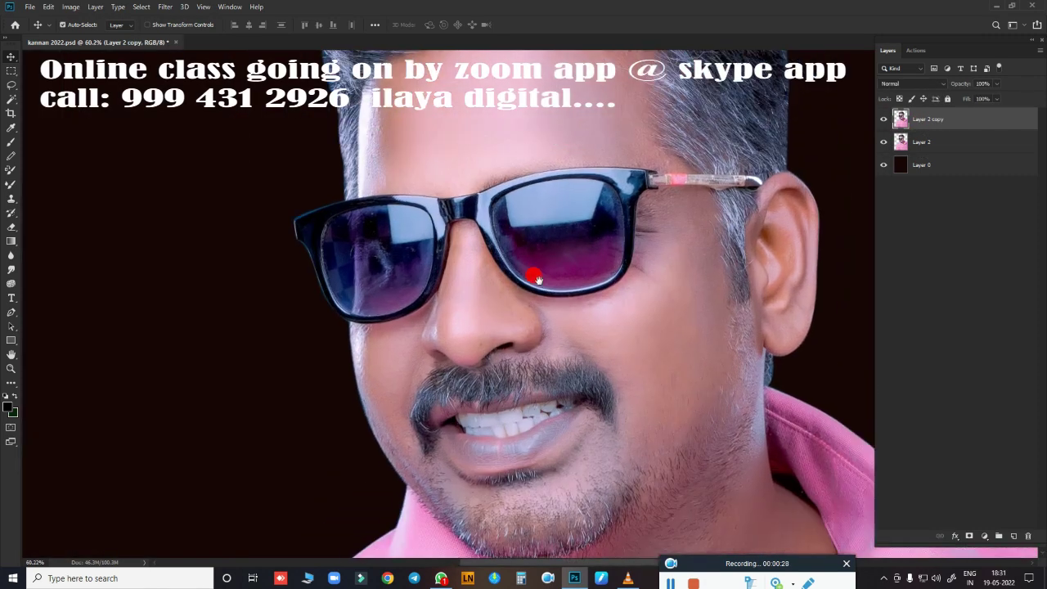
{"action": "scroll", "coordinate": [489, 307], "scroll_direction": "up", "scroll_amount": 2}
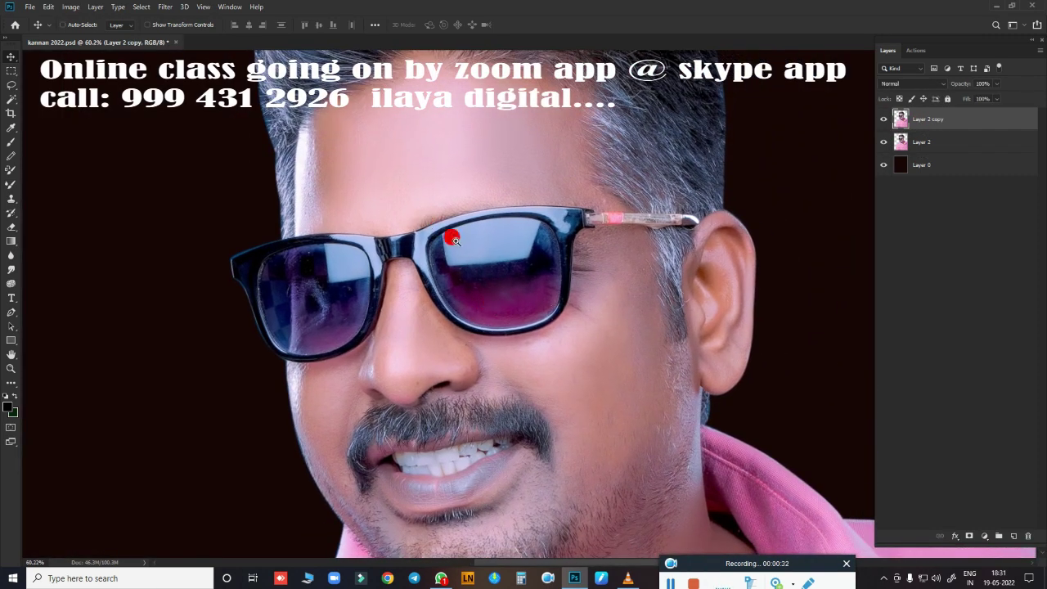
{"action": "scroll", "coordinate": [456, 241], "scroll_direction": "down", "scroll_amount": 3}
{"action": "scroll", "coordinate": [458, 240], "scroll_direction": "up", "scroll_amount": 3}
{"action": "key", "text": "alt+i"}
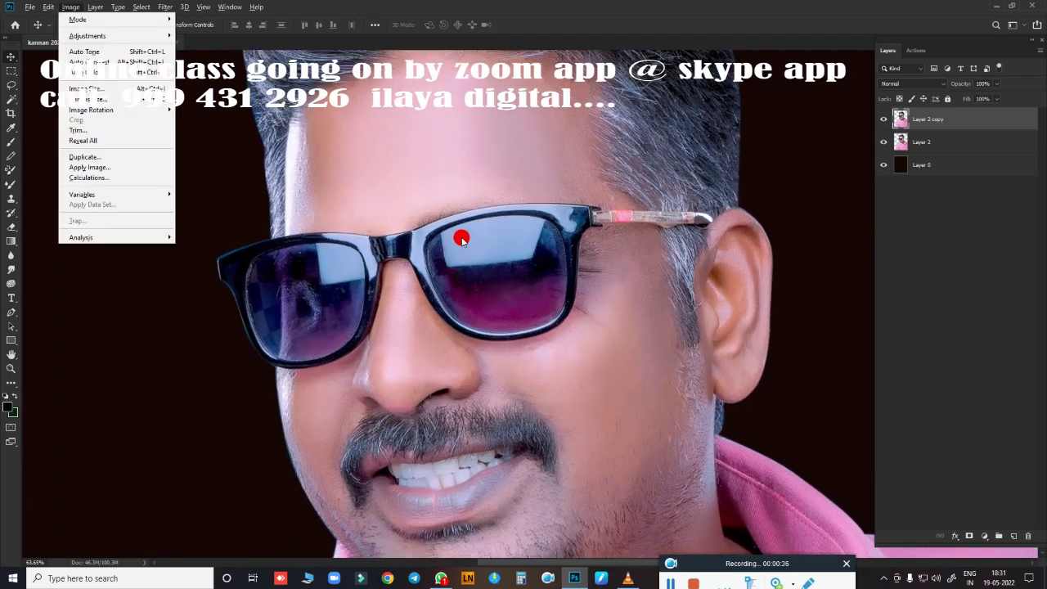
{"action": "key", "text": "j"}
{"action": "key", "text": "c"}
{"action": "left_click_drag", "start_coordinate": [826, 120], "coordinate": [822, 125]}
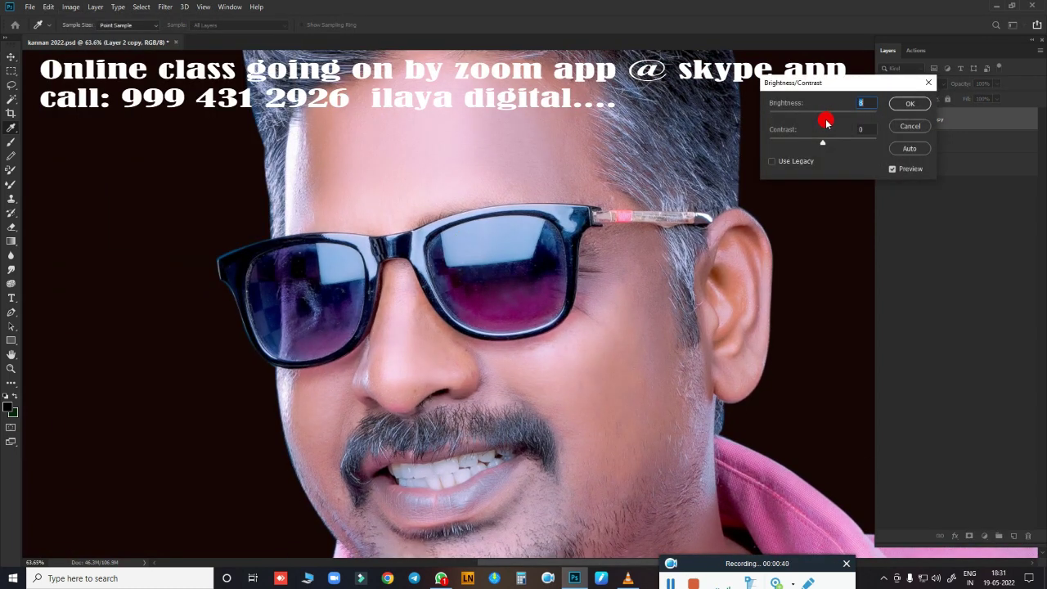
{"action": "key", "text": "Return"}
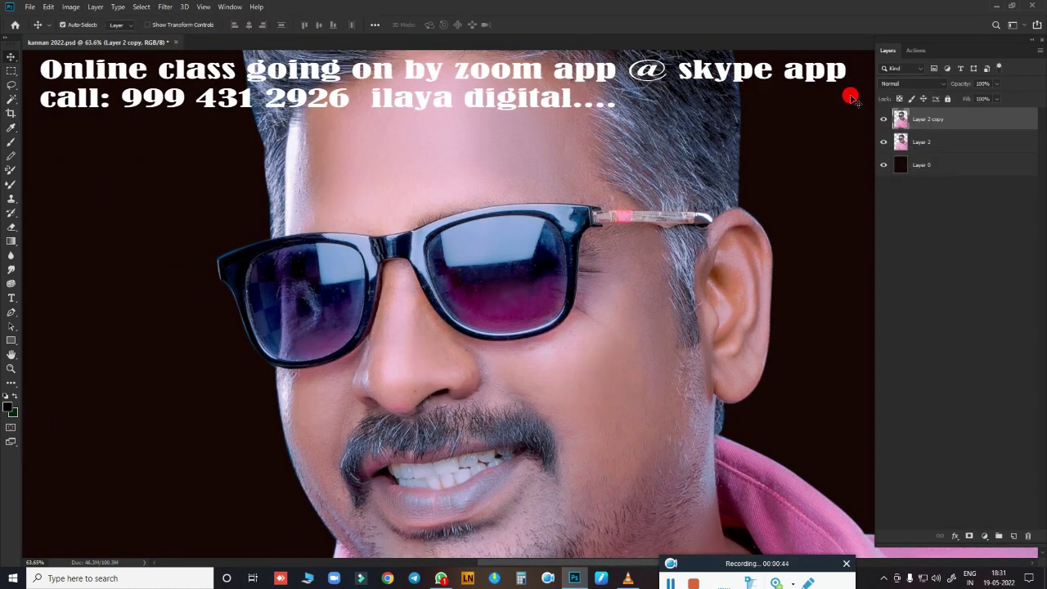
Step: Add a Vibrance boost, compare with the original, then delete the adjusted copy
{"action": "key", "text": "alt+i"}
{"action": "key", "text": "j"}
{"action": "key", "text": "v"}
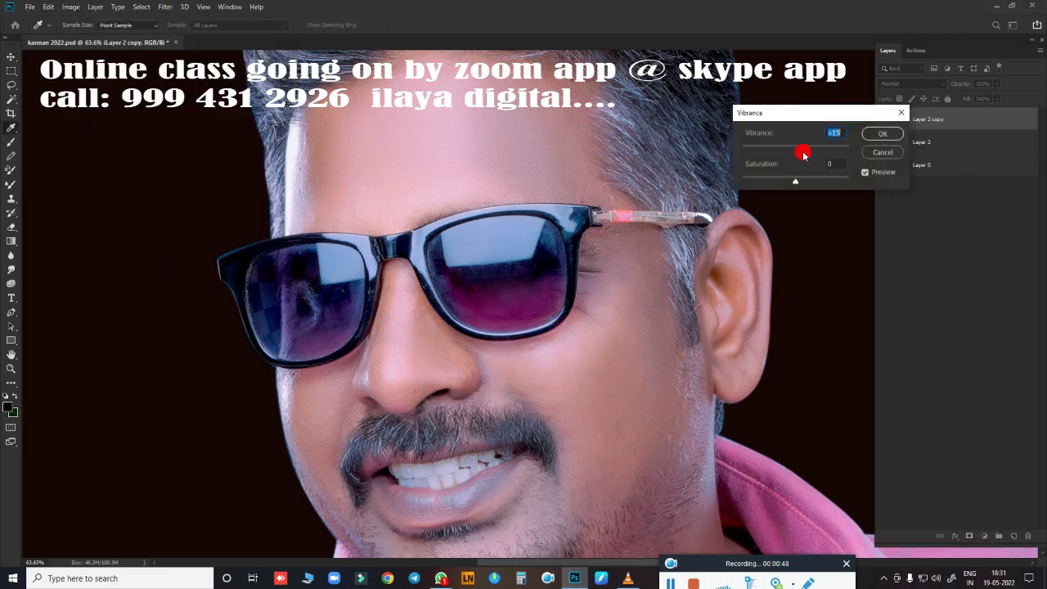
{"action": "left_click", "coordinate": [880, 137]}
{"action": "scroll", "coordinate": [568, 241], "scroll_direction": "down", "scroll_amount": 2}
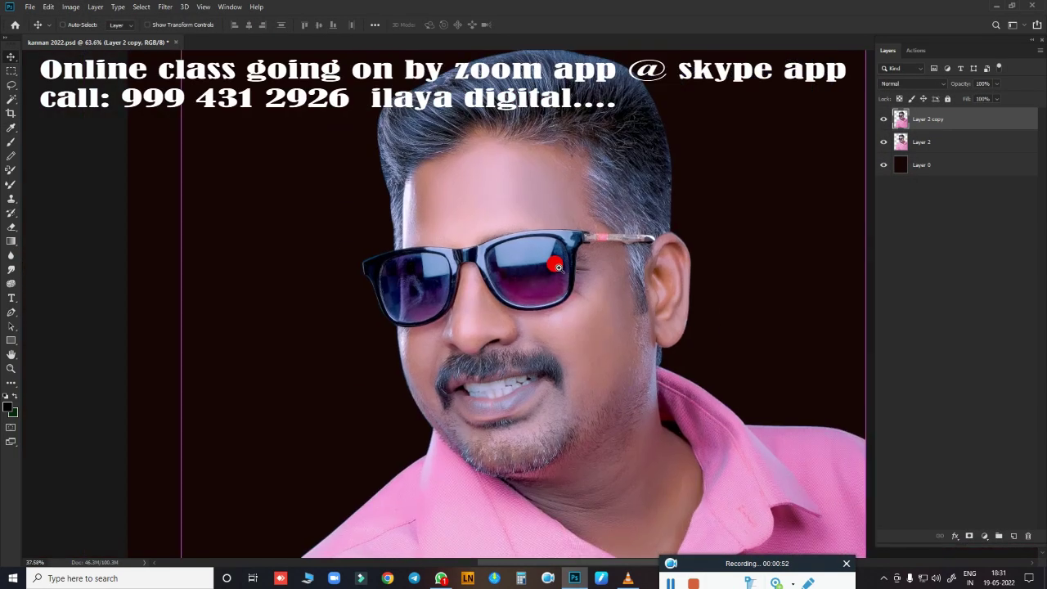
{"action": "scroll", "coordinate": [540, 269], "scroll_direction": "up", "scroll_amount": 3}
{"action": "left_click_drag", "start_coordinate": [578, 240], "coordinate": [602, 185]}
{"action": "left_click", "coordinate": [882, 119]}
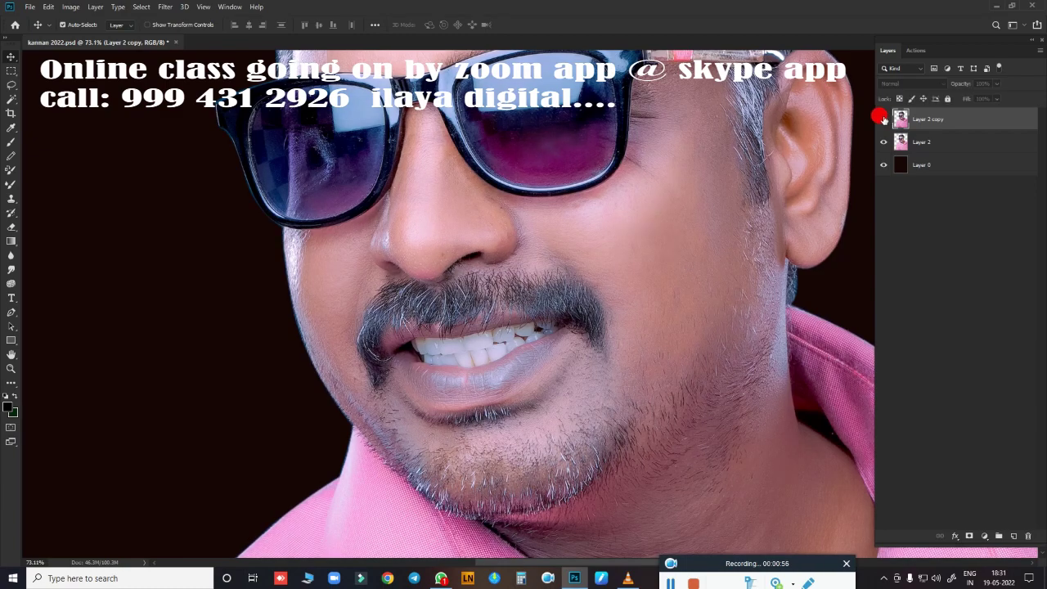
{"action": "left_click", "coordinate": [883, 120]}
{"action": "key", "text": "Delete"}
Step: Duplicate Layer 2 again and apply Brightness/Contrast to the new Layer 2 copy
{"action": "key", "text": "ctrl+j"}
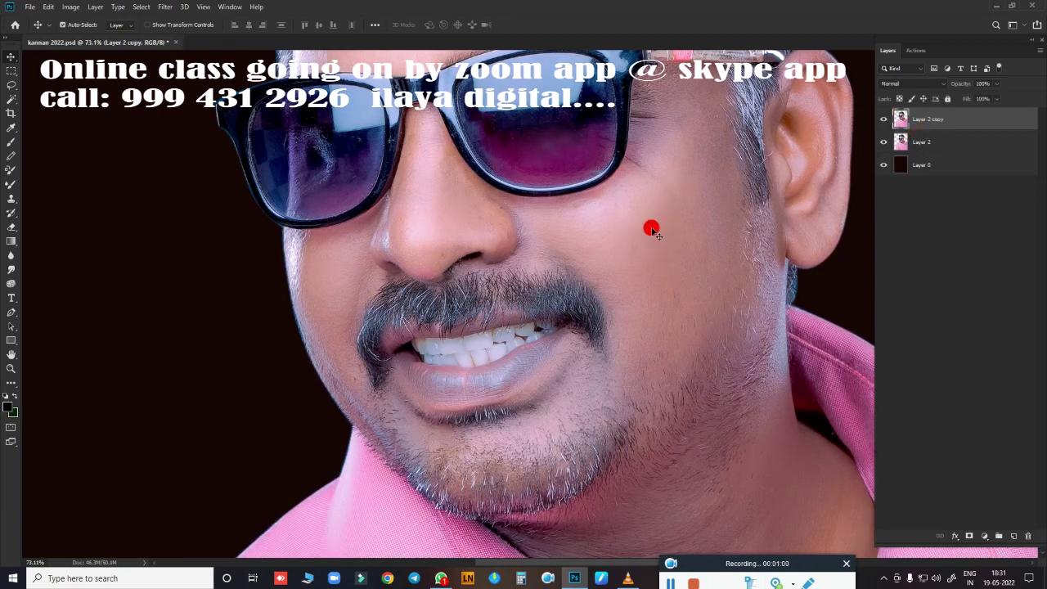
{"action": "scroll", "coordinate": [652, 226], "scroll_direction": "up", "scroll_amount": 2}
{"action": "scroll", "coordinate": [663, 234], "scroll_direction": "up", "scroll_amount": 2}
{"action": "scroll", "coordinate": [557, 283], "scroll_direction": "up", "scroll_amount": 2}
{"action": "scroll", "coordinate": [597, 279], "scroll_direction": "down", "scroll_amount": 3}
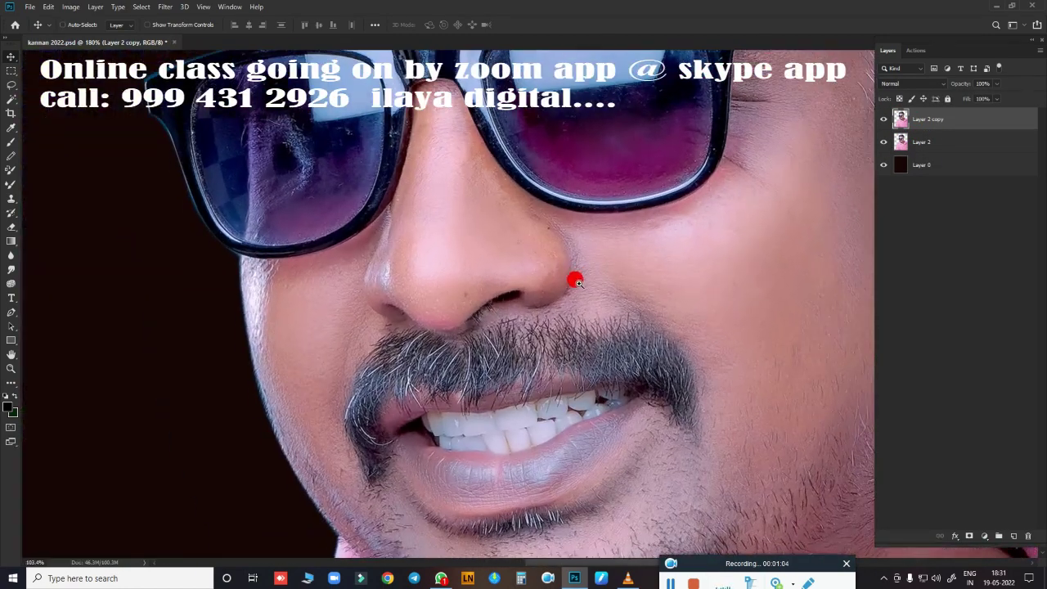
{"action": "key", "text": "alt+i"}
{"action": "key", "text": "a"}
{"action": "key", "text": "Return"}
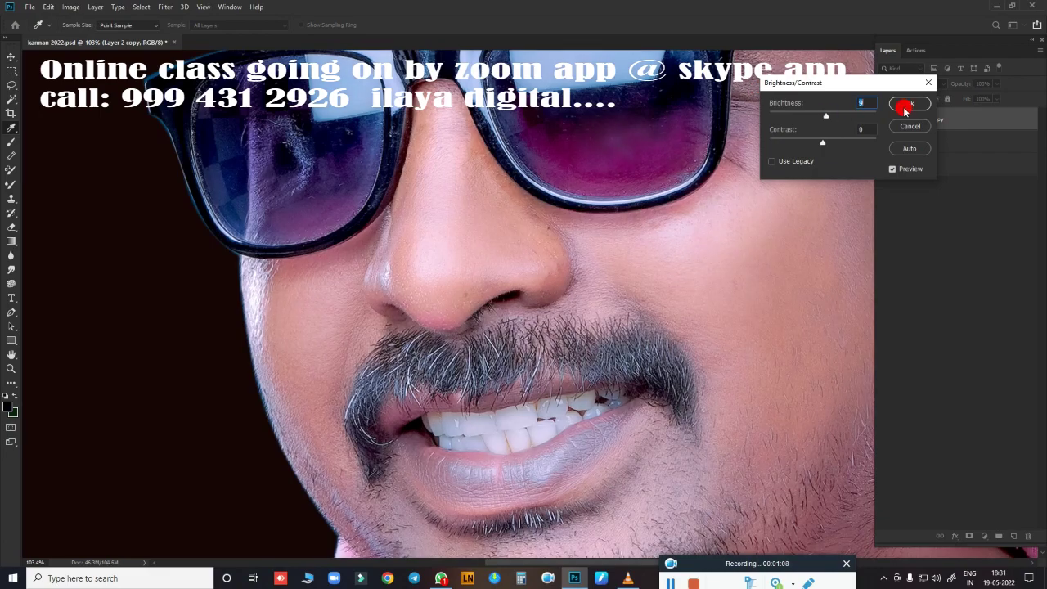
{"action": "left_click", "coordinate": [905, 103]}
{"action": "key", "text": "v"}
Step: Scroll over the brightened portrait to inspect the lighter face
{"action": "scroll", "coordinate": [657, 325], "scroll_direction": "down", "scroll_amount": 2}
{"action": "scroll", "coordinate": [660, 269], "scroll_direction": "down", "scroll_amount": 2}
{"action": "scroll", "coordinate": [638, 270], "scroll_direction": "up", "scroll_amount": 3}
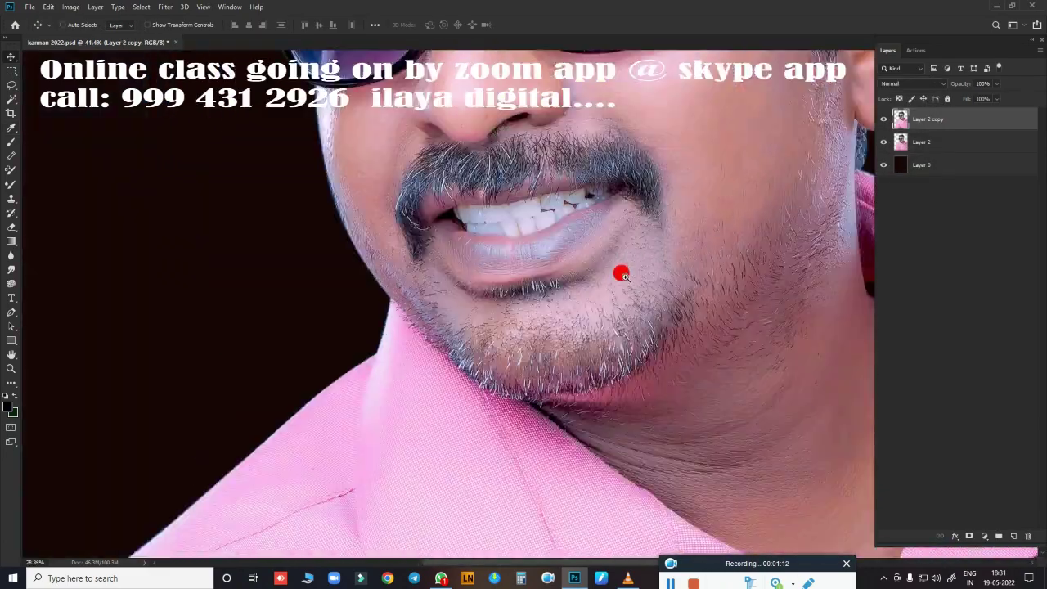
{"action": "scroll", "coordinate": [597, 344], "scroll_direction": "up", "scroll_amount": 1}
{"action": "scroll", "coordinate": [557, 311], "scroll_direction": "up", "scroll_amount": 1}
{"action": "scroll", "coordinate": [532, 324], "scroll_direction": "up", "scroll_amount": 2}
{"action": "scroll", "coordinate": [536, 315], "scroll_direction": "down", "scroll_amount": 1}
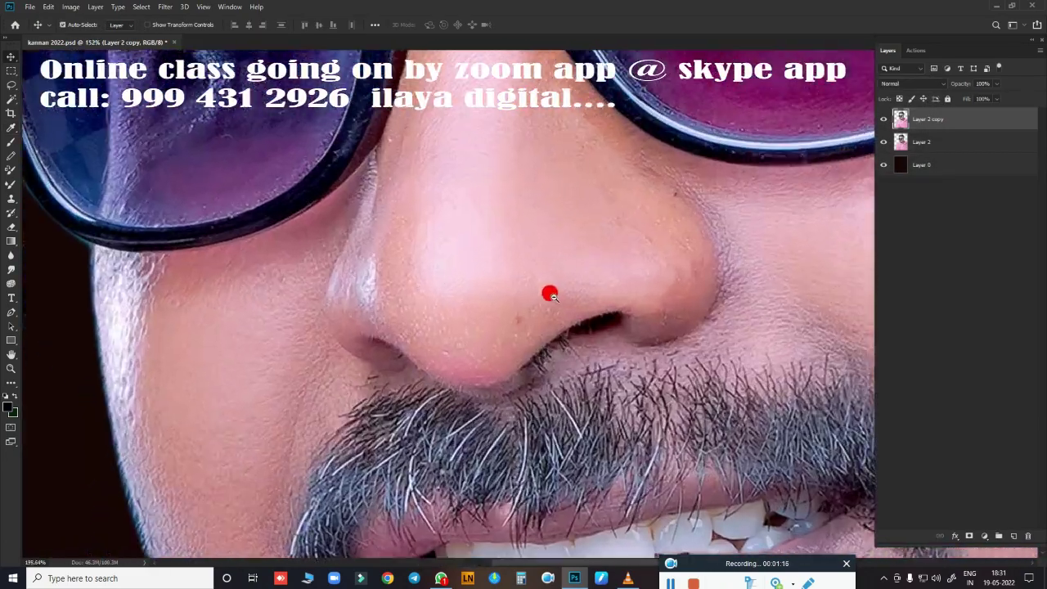
{"action": "scroll", "coordinate": [536, 262], "scroll_direction": "up", "scroll_amount": 1}
{"action": "scroll", "coordinate": [491, 253], "scroll_direction": "up", "scroll_amount": 1}
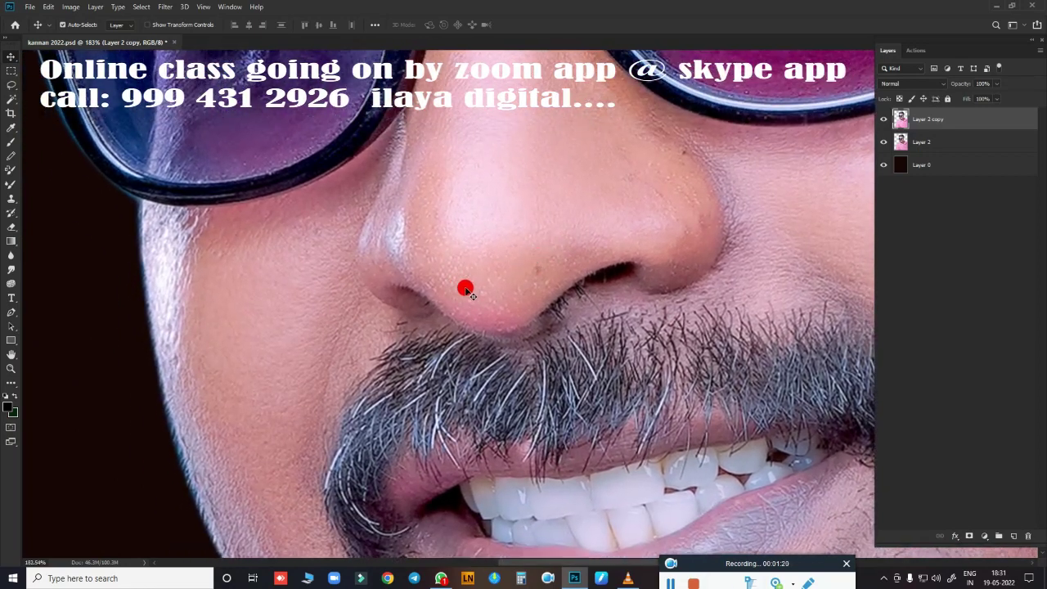
{"action": "key", "text": "p"}
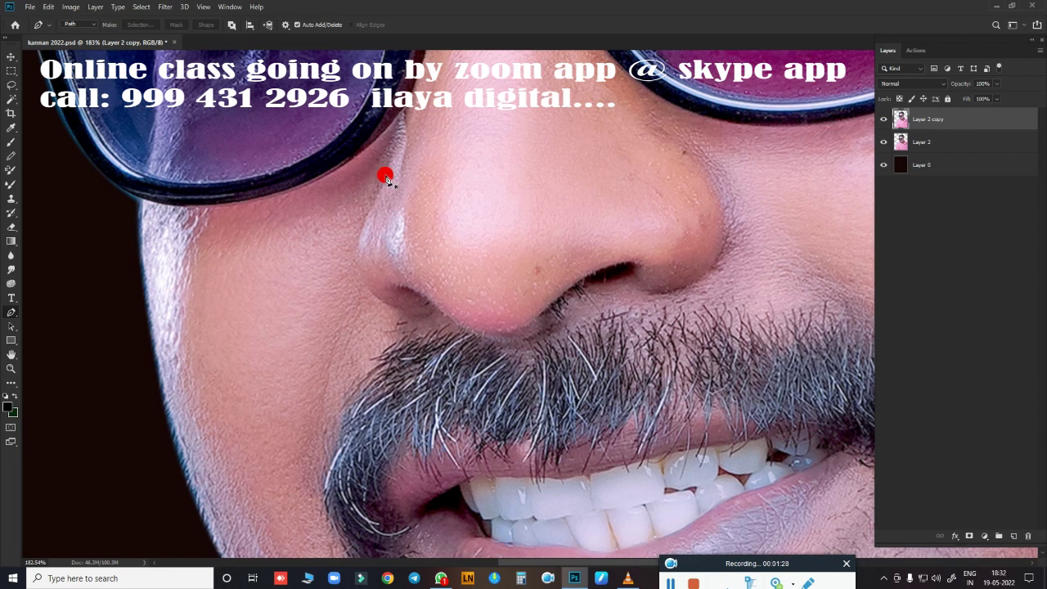
Step: Start the Pen path along the nose side and the bottom of the nostril
{"action": "scroll", "coordinate": [409, 180], "scroll_direction": "down", "scroll_amount": 3}
{"action": "scroll", "coordinate": [425, 201], "scroll_direction": "up", "scroll_amount": 1}
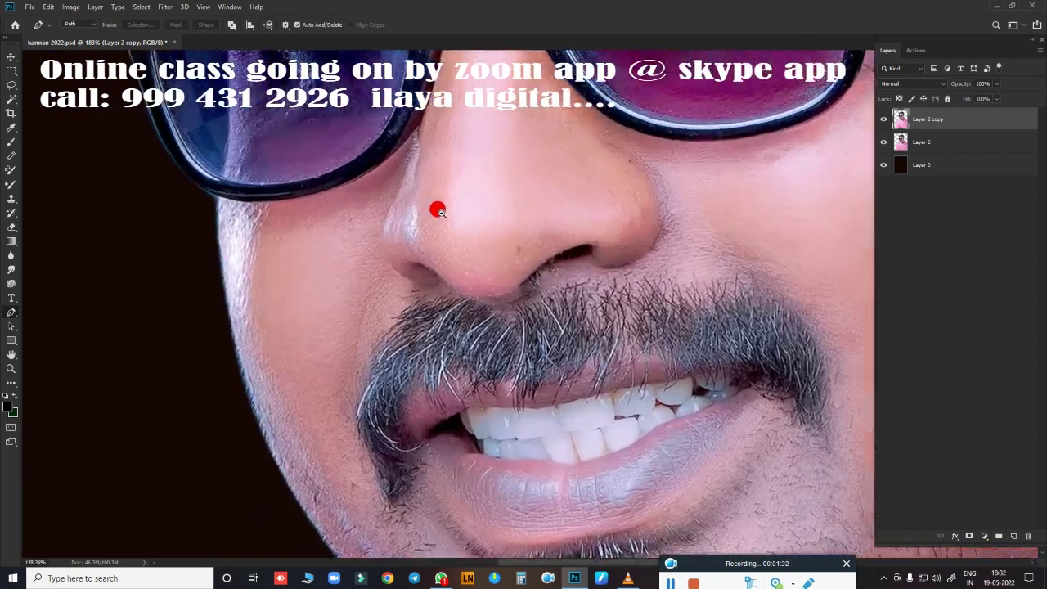
{"action": "scroll", "coordinate": [409, 163], "scroll_direction": "up", "scroll_amount": 2}
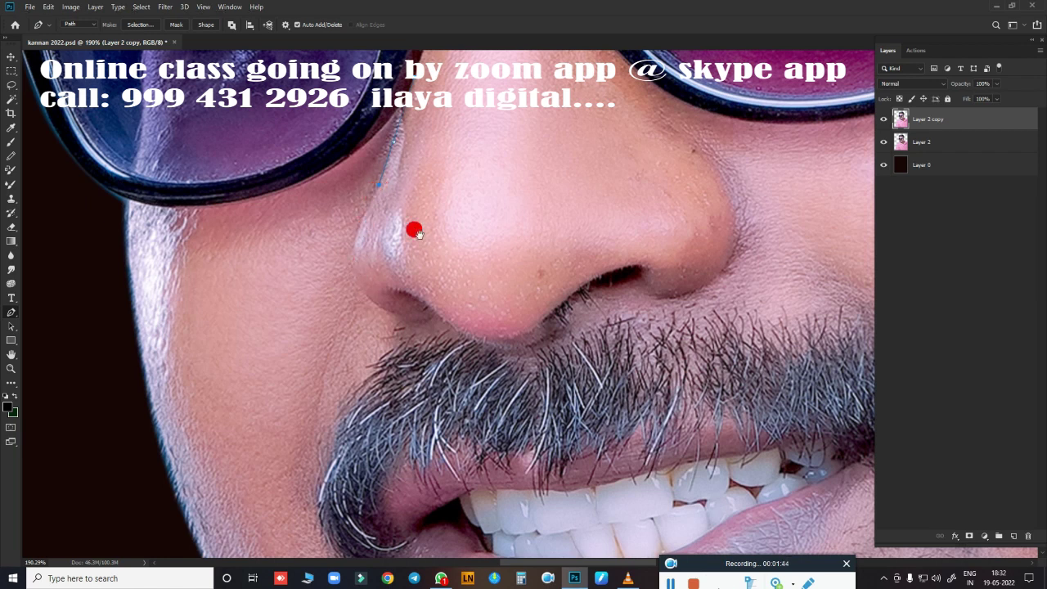
{"action": "left_click_drag", "start_coordinate": [416, 231], "coordinate": [391, 183]}
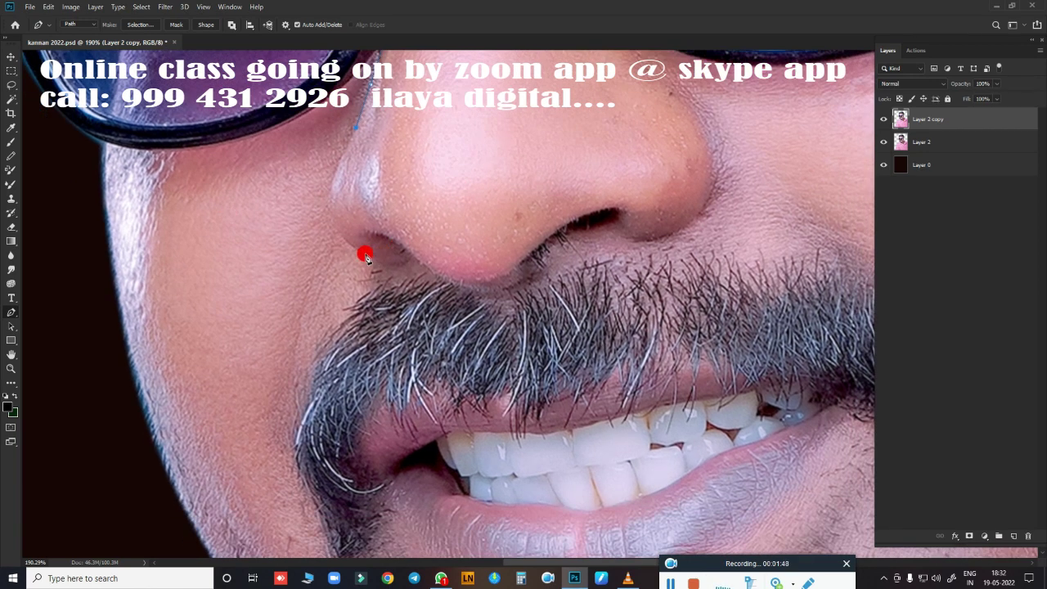
{"action": "left_click_drag", "start_coordinate": [350, 246], "coordinate": [402, 289]}
{"action": "scroll", "coordinate": [396, 286], "scroll_direction": "down", "scroll_amount": 2}
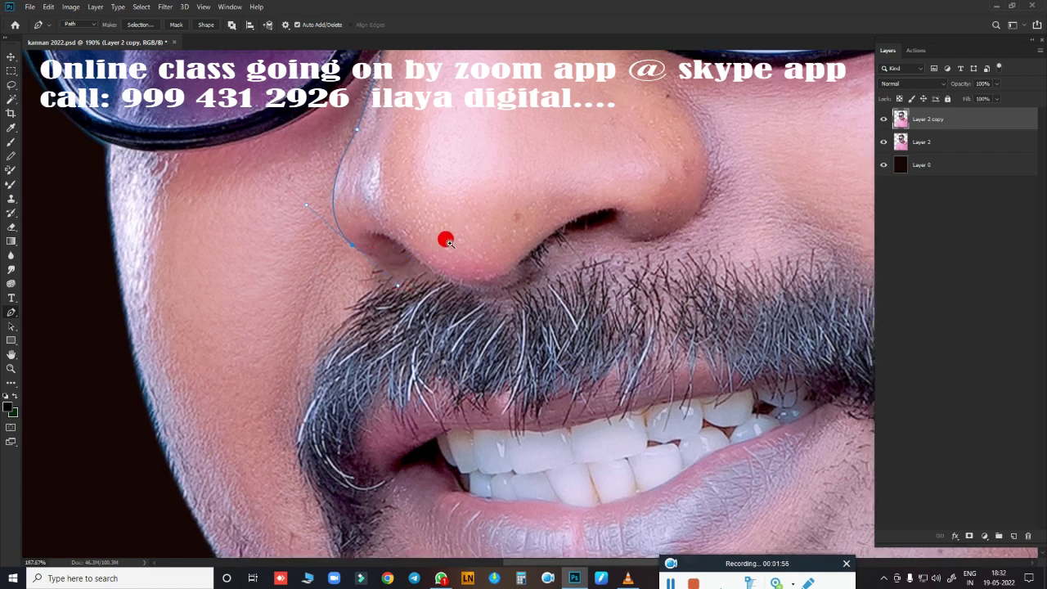
{"action": "scroll", "coordinate": [444, 234], "scroll_direction": "down", "scroll_amount": 1}
{"action": "scroll", "coordinate": [461, 237], "scroll_direction": "up", "scroll_amount": 2}
{"action": "scroll", "coordinate": [414, 204], "scroll_direction": "up", "scroll_amount": 2}
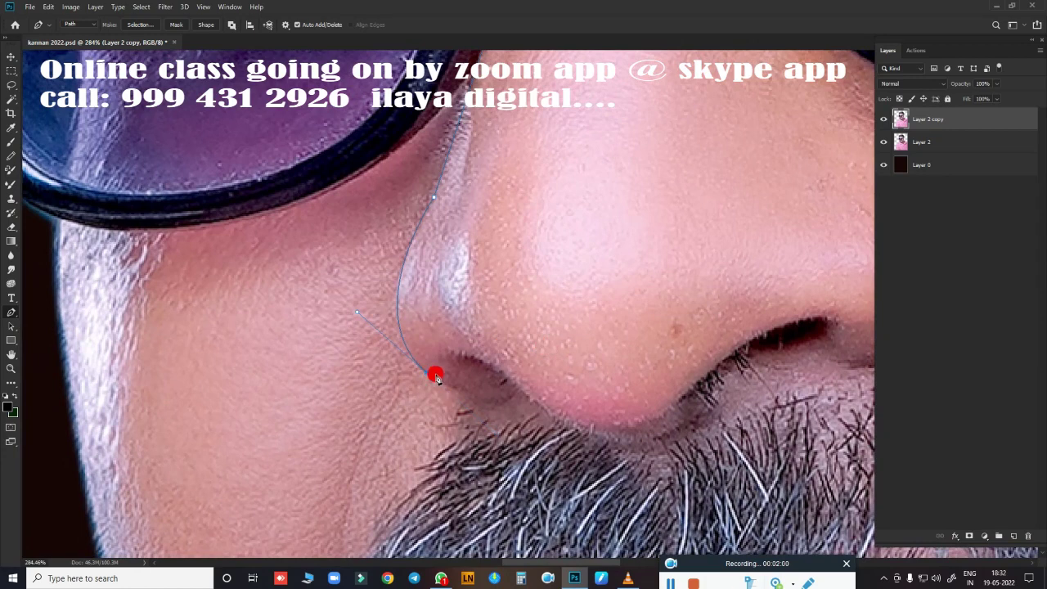
{"action": "scroll", "coordinate": [473, 399], "scroll_direction": "down", "scroll_amount": 2}
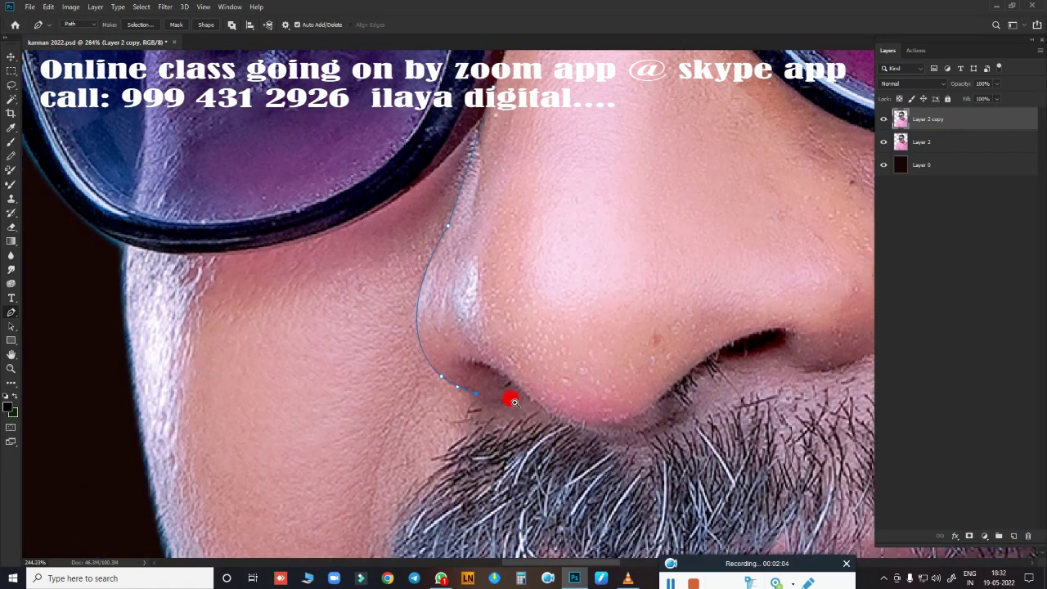
{"action": "scroll", "coordinate": [440, 297], "scroll_direction": "down", "scroll_amount": 1}
{"action": "scroll", "coordinate": [420, 323], "scroll_direction": "up", "scroll_amount": 2}
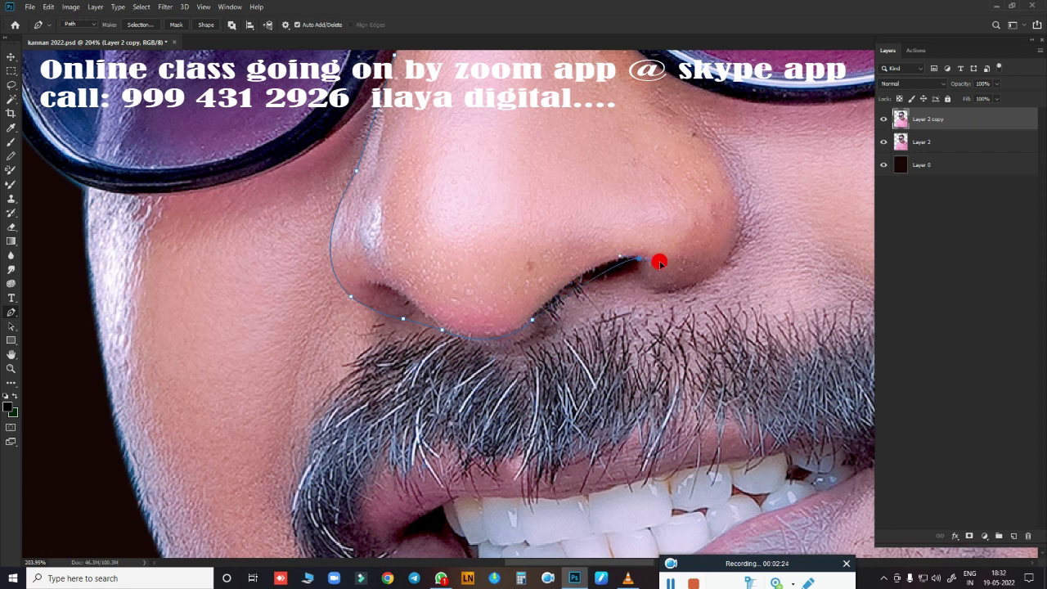
{"action": "left_click_drag", "start_coordinate": [660, 262], "coordinate": [694, 263]}
Step: Continue the nose path up its right side and down its left edge
{"action": "left_click_drag", "start_coordinate": [709, 270], "coordinate": [524, 353]}
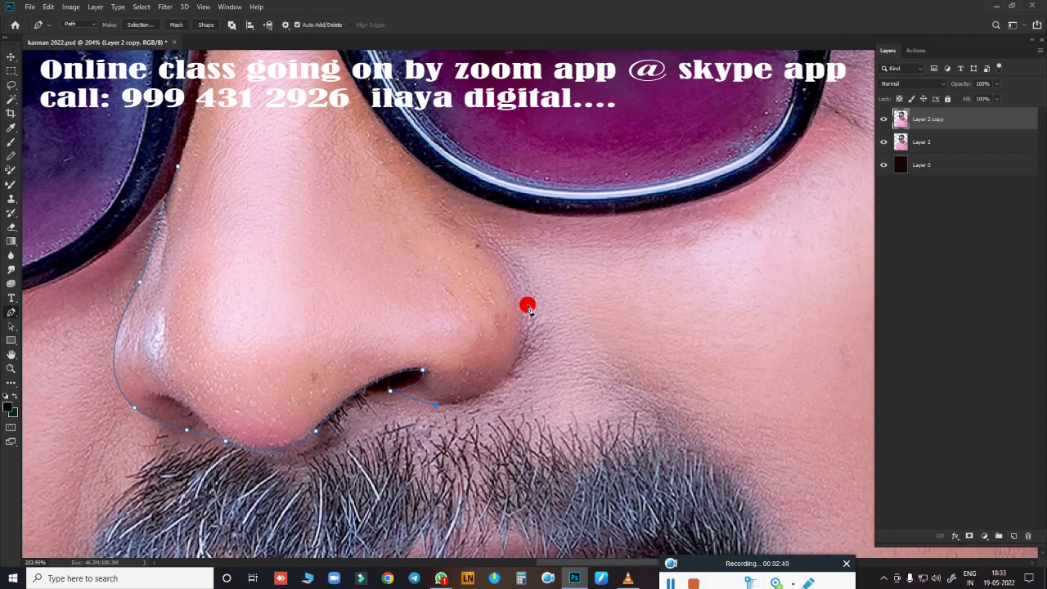
{"action": "left_click_drag", "start_coordinate": [525, 304], "coordinate": [508, 203]}
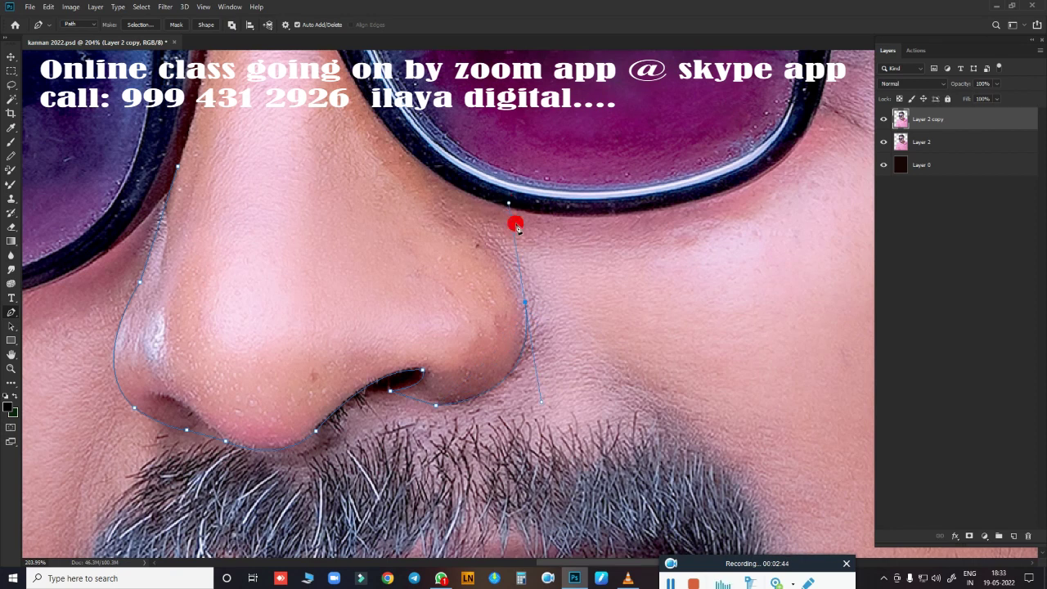
{"action": "left_click_drag", "start_coordinate": [465, 229], "coordinate": [421, 212]}
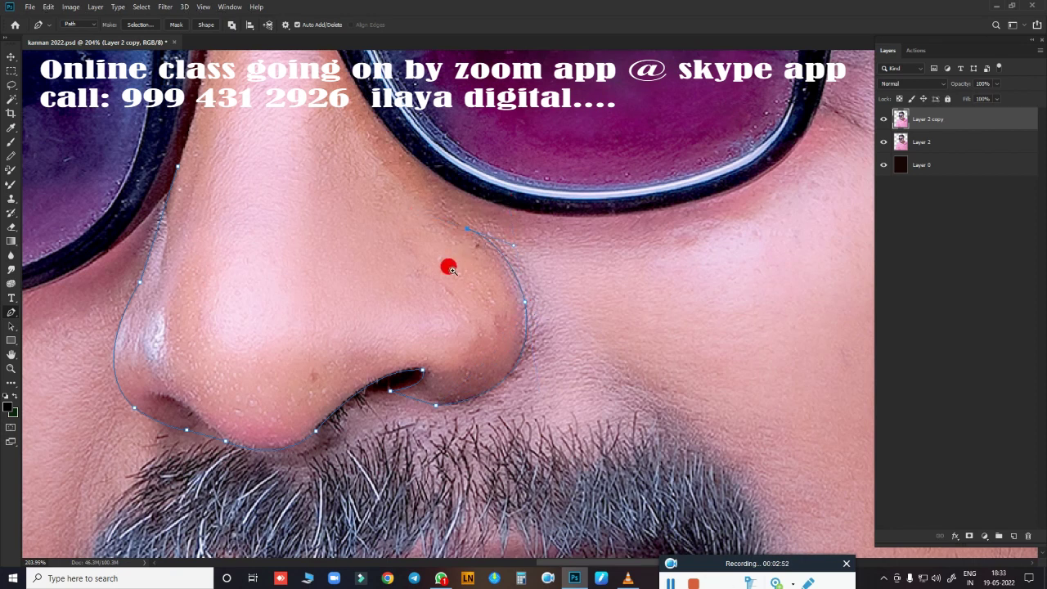
{"action": "scroll", "coordinate": [452, 270], "scroll_direction": "down", "scroll_amount": 5}
{"action": "left_click_drag", "start_coordinate": [542, 192], "coordinate": [532, 139]}
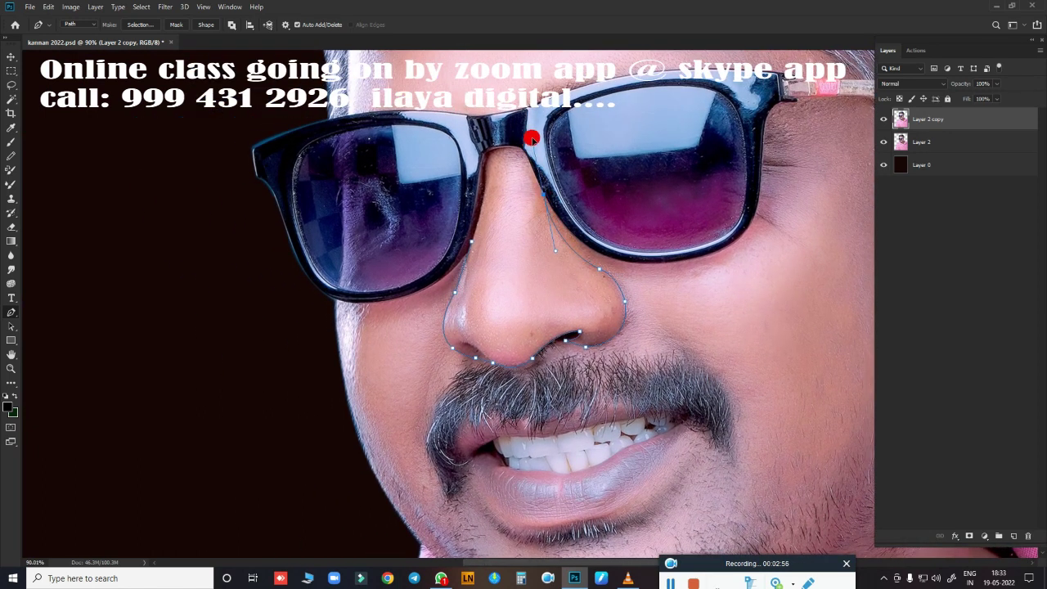
{"action": "scroll", "coordinate": [545, 196], "scroll_direction": "up", "scroll_amount": 2}
{"action": "scroll", "coordinate": [514, 262], "scroll_direction": "up", "scroll_amount": 2}
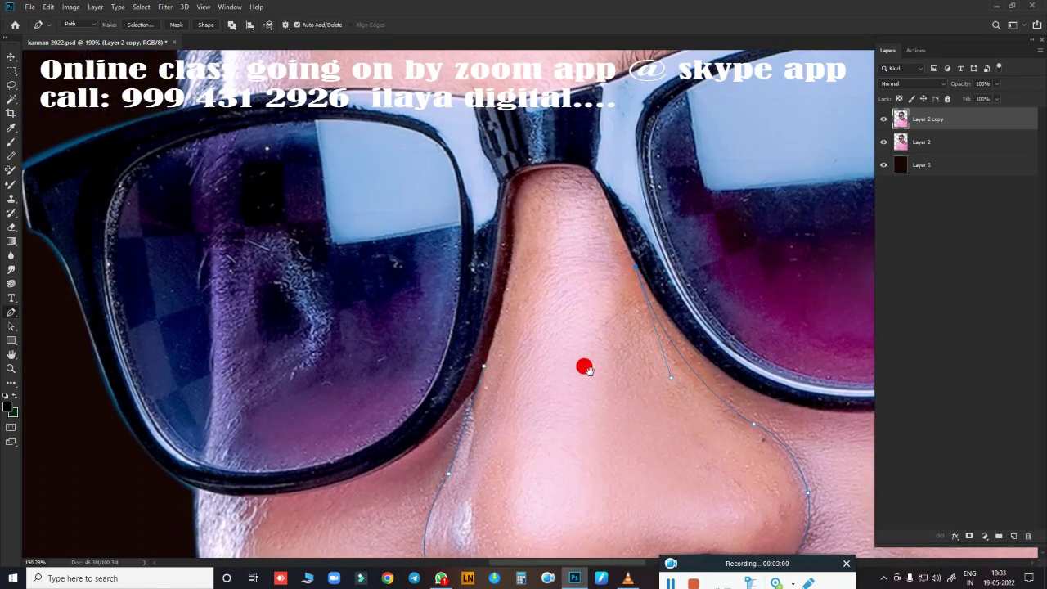
{"action": "scroll", "coordinate": [584, 362], "scroll_direction": "up", "scroll_amount": 1}
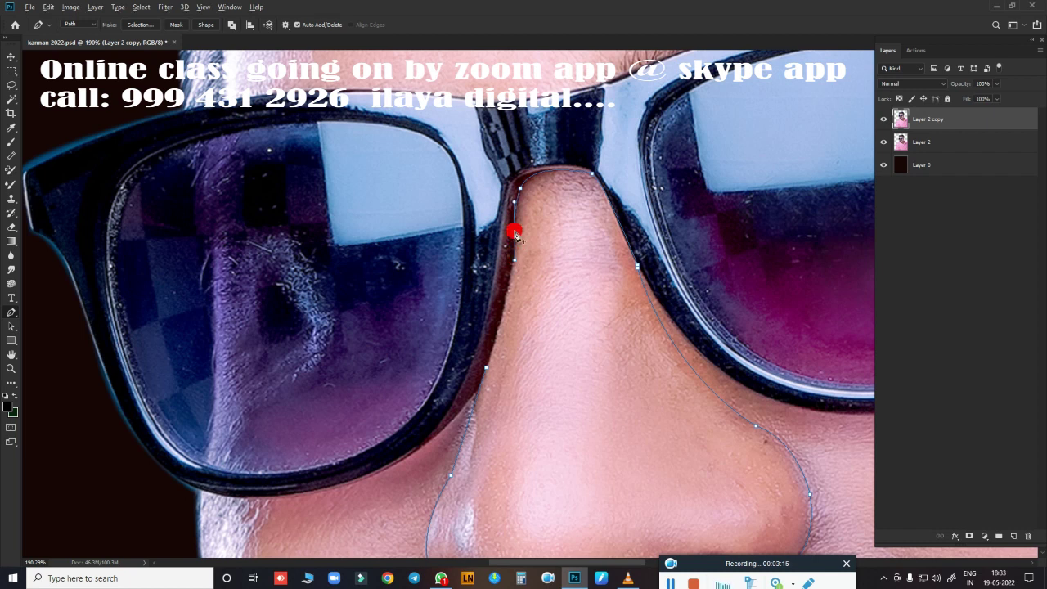
{"action": "left_click_drag", "start_coordinate": [491, 355], "coordinate": [472, 414]}
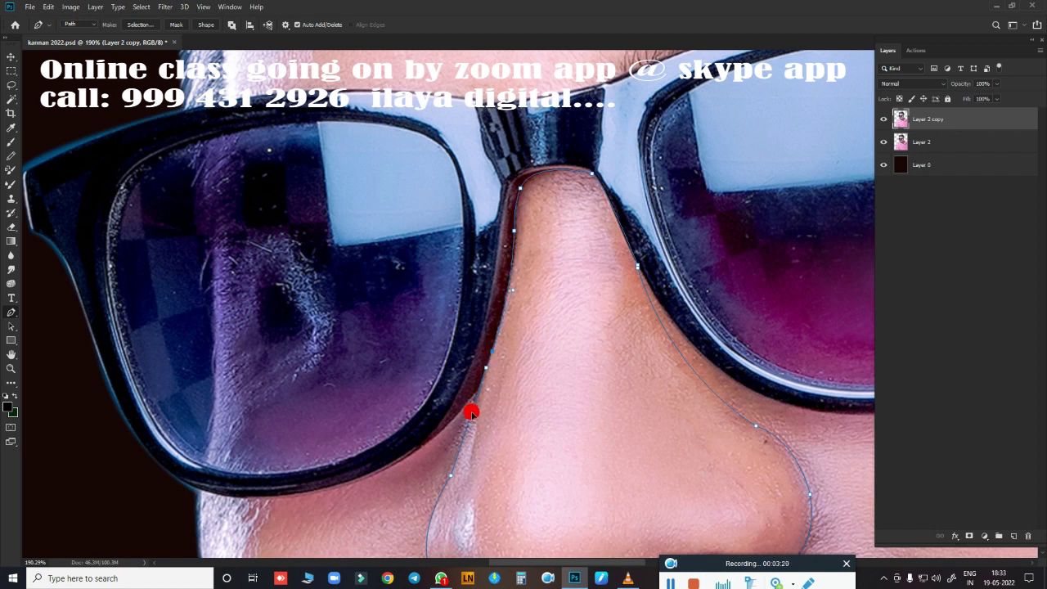
Step: Convert the nose path to a 1.2 px feathered selection and add an empty Layer 3
{"action": "right_click", "coordinate": [589, 352]}
{"action": "left_click", "coordinate": [592, 356]}
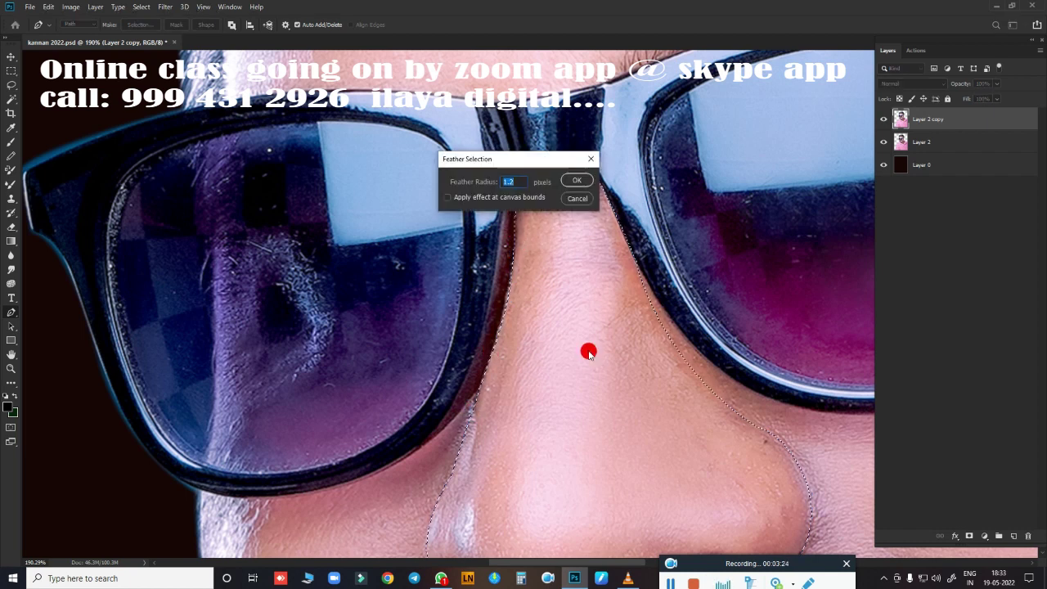
{"action": "key", "text": "Return"}
{"action": "mouse_move", "coordinate": [427, 371]}
{"action": "left_mouse_down"}
{"action": "mouse_move", "coordinate": [444, 269]}
{"action": "mouse_move", "coordinate": [470, 271]}
{"action": "mouse_move", "coordinate": [481, 317]}
{"action": "left_mouse_up"}
{"action": "key", "text": "r"}
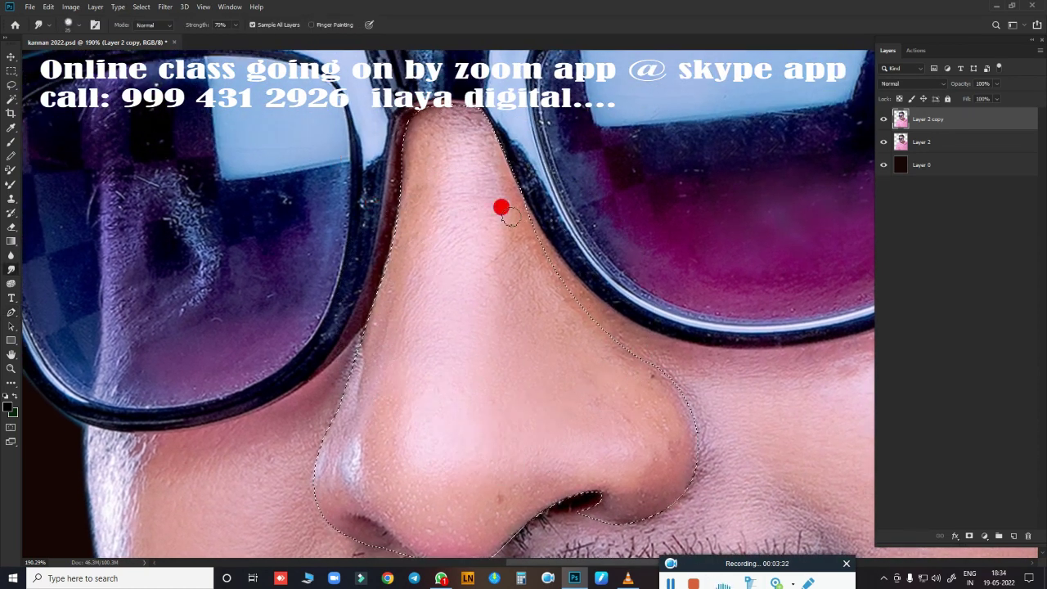
{"action": "left_click", "coordinate": [1013, 536]}
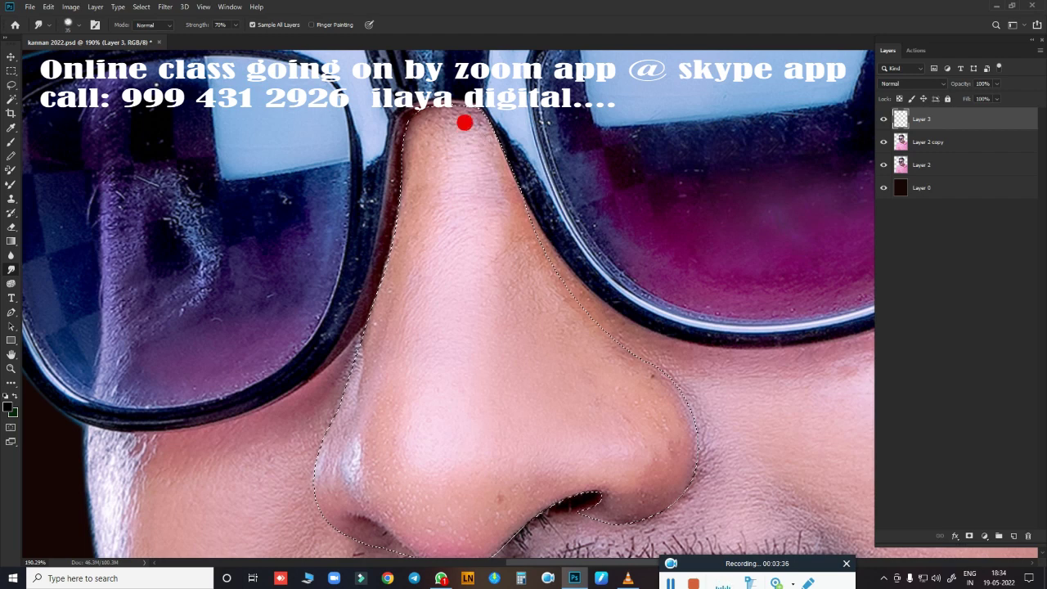
Step: Smudge the nostril crease and the nose's left edge at 70% strength
{"action": "key", "text": "bracketright"}
{"action": "key", "text": "bracketright"}
{"action": "scroll", "coordinate": [490, 408], "scroll_direction": "down", "scroll_amount": 5}
{"action": "scroll", "coordinate": [435, 203], "scroll_direction": "up", "scroll_amount": 2}
{"action": "scroll", "coordinate": [466, 210], "scroll_direction": "up", "scroll_amount": 3}
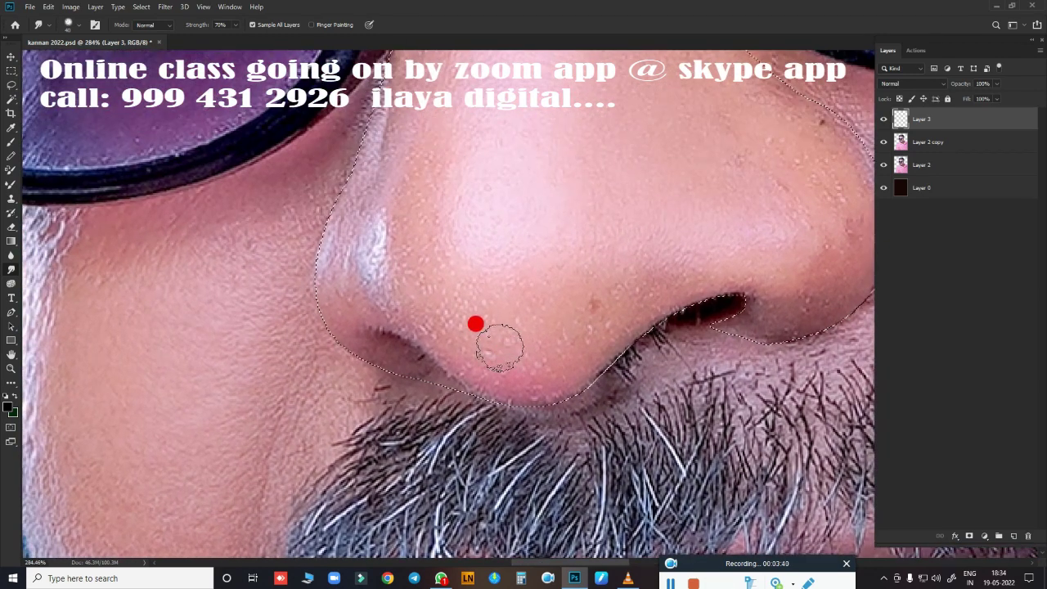
{"action": "mouse_move", "coordinate": [448, 337]}
{"action": "left_mouse_down"}
{"action": "mouse_move", "coordinate": [529, 392]}
{"action": "mouse_move", "coordinate": [416, 311]}
{"action": "mouse_move", "coordinate": [502, 386]}
{"action": "mouse_move", "coordinate": [529, 271]}
{"action": "mouse_move", "coordinate": [395, 192]}
{"action": "mouse_move", "coordinate": [395, 171]}
{"action": "mouse_move", "coordinate": [393, 218]}
{"action": "mouse_move", "coordinate": [418, 264]}
{"action": "mouse_move", "coordinate": [488, 316]}
{"action": "mouse_move", "coordinate": [482, 335]}
{"action": "mouse_move", "coordinate": [414, 273]}
{"action": "mouse_move", "coordinate": [494, 352]}
{"action": "mouse_move", "coordinate": [402, 250]}
{"action": "mouse_move", "coordinate": [305, 235]}
{"action": "left_mouse_up"}
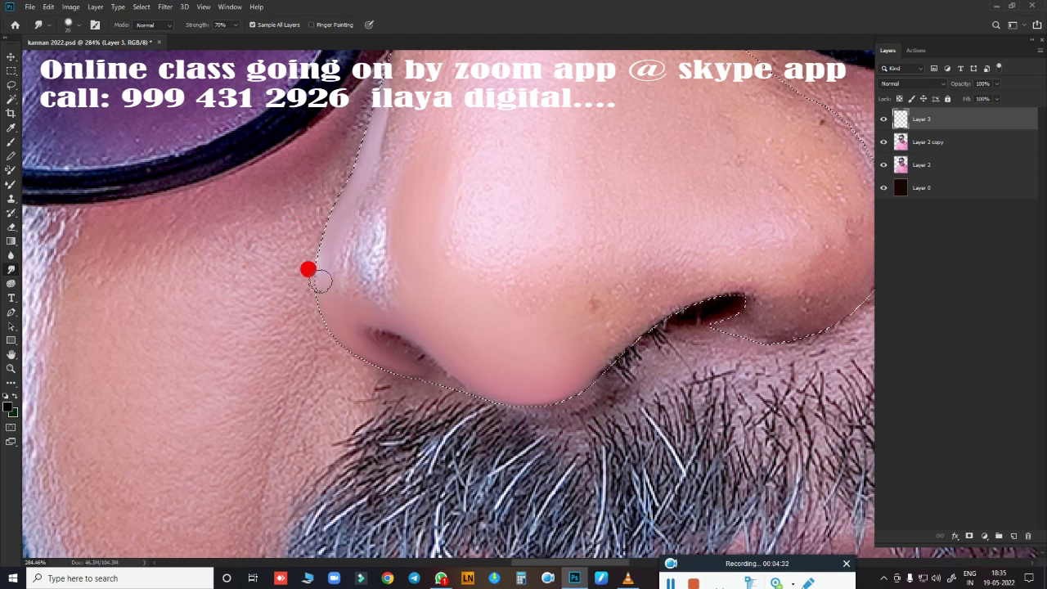
{"action": "mouse_move", "coordinate": [321, 282]}
{"action": "left_mouse_down"}
{"action": "mouse_move", "coordinate": [385, 282]}
{"action": "mouse_move", "coordinate": [381, 236]}
{"action": "mouse_move", "coordinate": [379, 282]}
{"action": "mouse_move", "coordinate": [371, 239]}
{"action": "mouse_move", "coordinate": [379, 234]}
{"action": "mouse_move", "coordinate": [390, 294]}
{"action": "mouse_move", "coordinate": [410, 314]}
{"action": "mouse_move", "coordinate": [365, 194]}
{"action": "mouse_move", "coordinate": [359, 288]}
{"action": "left_mouse_up"}
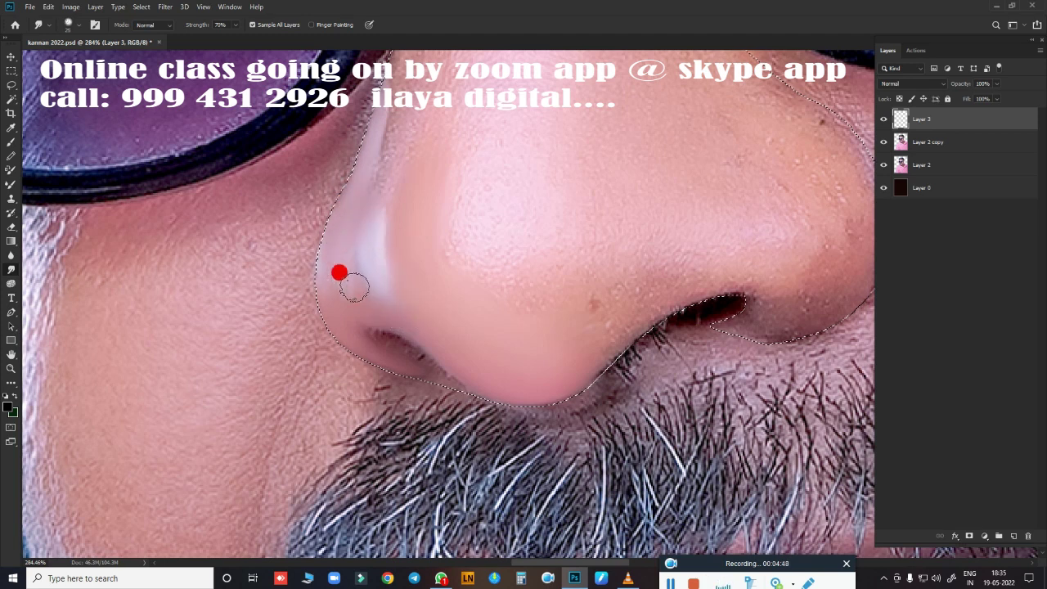
{"action": "mouse_move", "coordinate": [362, 304]}
{"action": "left_mouse_down"}
{"action": "mouse_move", "coordinate": [353, 305]}
{"action": "mouse_move", "coordinate": [409, 273]}
{"action": "mouse_move", "coordinate": [382, 234]}
{"action": "left_mouse_up"}
{"action": "left_click_drag", "start_coordinate": [325, 246], "coordinate": [385, 62]}
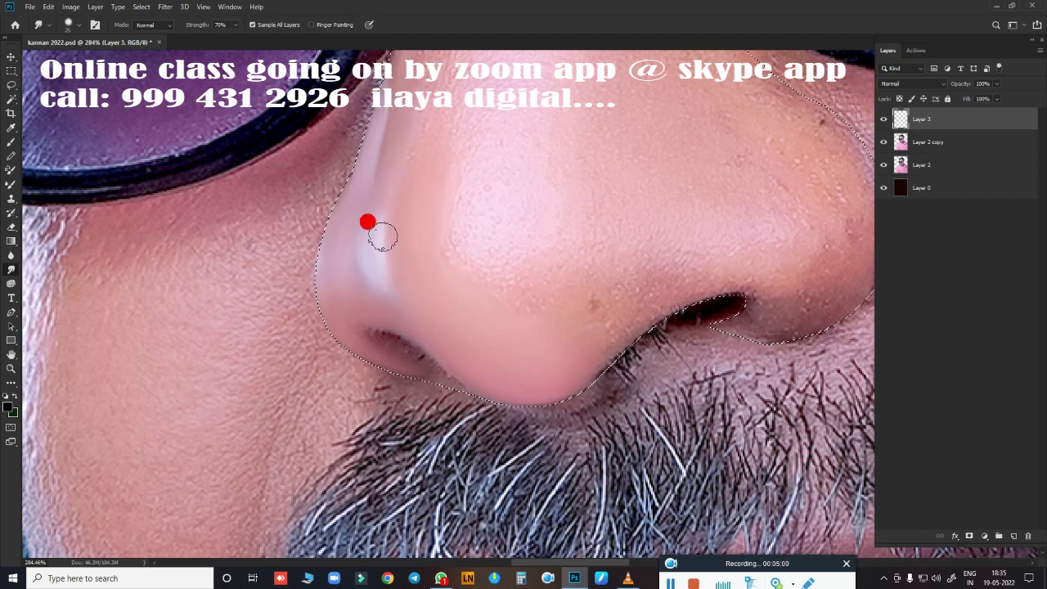
{"action": "scroll", "coordinate": [437, 346], "scroll_direction": "down", "scroll_amount": 5}
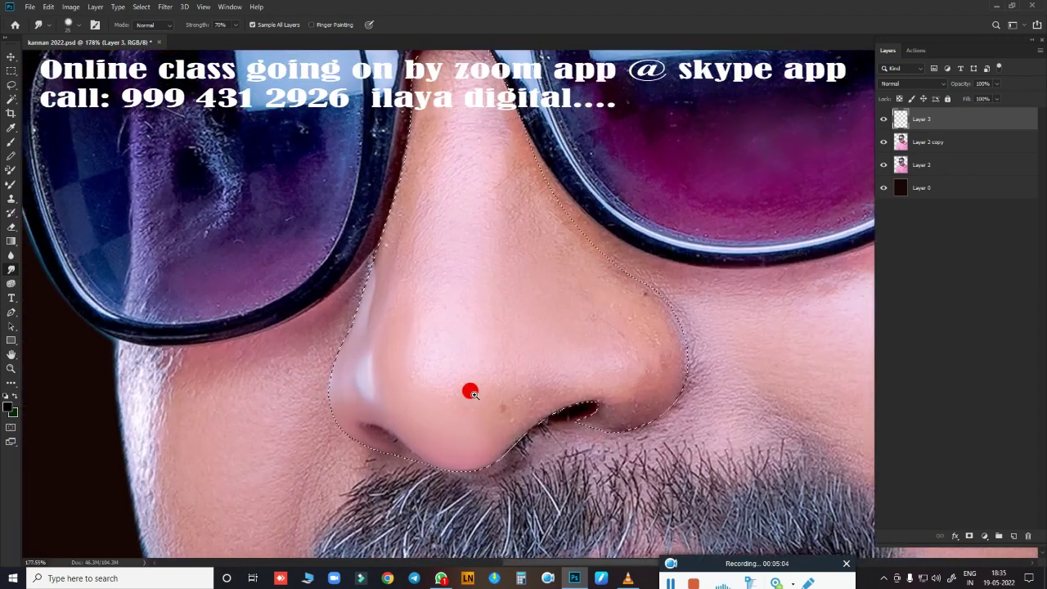
{"action": "scroll", "coordinate": [446, 327], "scroll_direction": "up", "scroll_amount": 2}
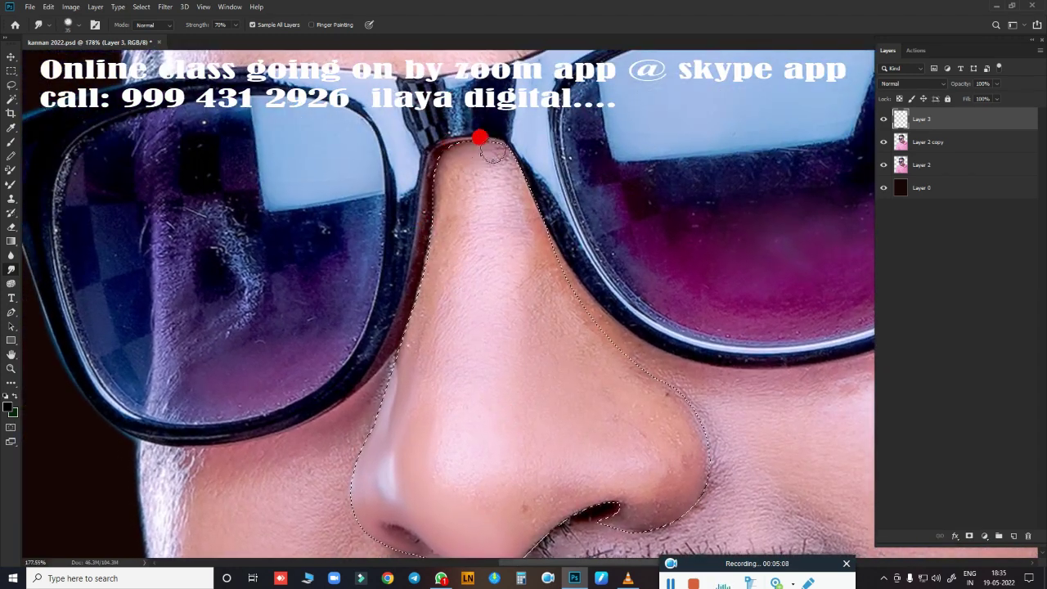
Step: Smooth the nose bridge and soften the bright nose-tip highlight
{"action": "mouse_move", "coordinate": [514, 181]}
{"action": "left_mouse_down"}
{"action": "mouse_move", "coordinate": [519, 195]}
{"action": "mouse_move", "coordinate": [456, 163]}
{"action": "left_mouse_up"}
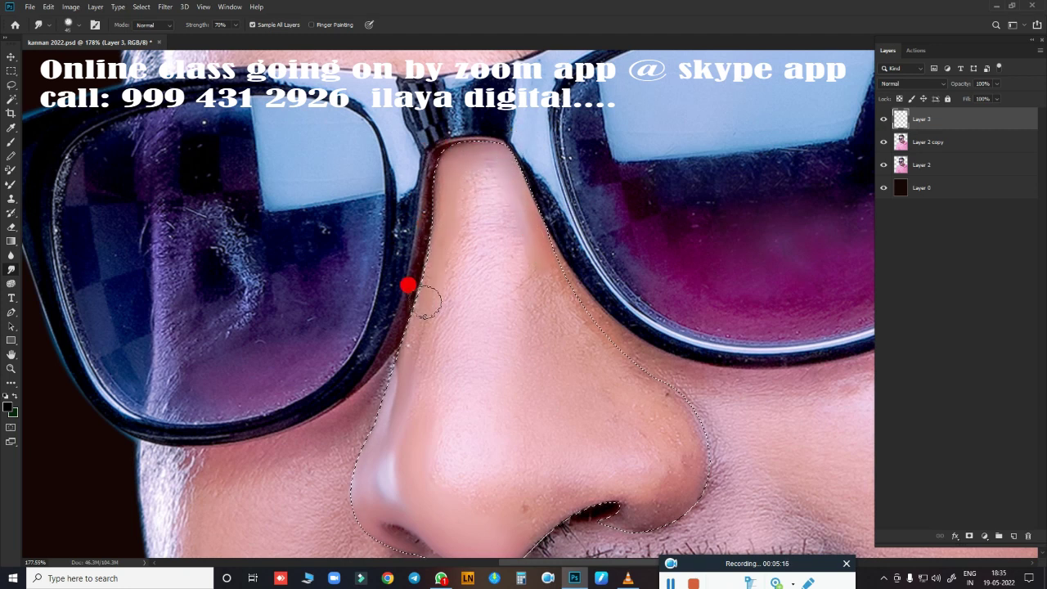
{"action": "left_click_drag", "start_coordinate": [426, 303], "coordinate": [411, 350]}
{"action": "mouse_move", "coordinate": [474, 188]}
{"action": "left_mouse_down"}
{"action": "mouse_move", "coordinate": [475, 164]}
{"action": "mouse_move", "coordinate": [573, 322]}
{"action": "mouse_move", "coordinate": [507, 278]}
{"action": "mouse_move", "coordinate": [517, 351]}
{"action": "mouse_move", "coordinate": [446, 220]}
{"action": "mouse_move", "coordinate": [445, 176]}
{"action": "mouse_move", "coordinate": [477, 152]}
{"action": "mouse_move", "coordinate": [406, 374]}
{"action": "left_mouse_up"}
{"action": "left_click_drag", "start_coordinate": [444, 334], "coordinate": [466, 171]}
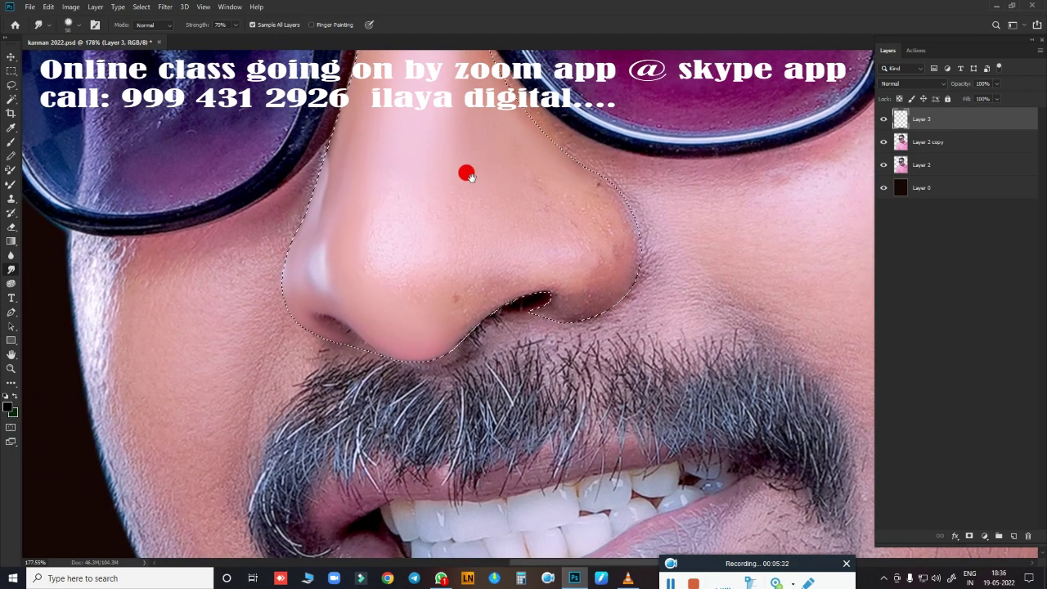
{"action": "mouse_move", "coordinate": [477, 306]}
{"action": "left_mouse_down"}
{"action": "mouse_move", "coordinate": [513, 236]}
{"action": "mouse_move", "coordinate": [552, 241]}
{"action": "mouse_move", "coordinate": [486, 273]}
{"action": "mouse_move", "coordinate": [603, 240]}
{"action": "mouse_move", "coordinate": [629, 122]}
{"action": "mouse_move", "coordinate": [626, 168]}
{"action": "mouse_move", "coordinate": [584, 52]}
{"action": "mouse_move", "coordinate": [648, 175]}
{"action": "mouse_move", "coordinate": [642, 162]}
{"action": "mouse_move", "coordinate": [561, 267]}
{"action": "mouse_move", "coordinate": [638, 134]}
{"action": "mouse_move", "coordinate": [547, 51]}
{"action": "mouse_move", "coordinate": [533, 240]}
{"action": "mouse_move", "coordinate": [421, 252]}
{"action": "mouse_move", "coordinate": [357, 318]}
{"action": "mouse_move", "coordinate": [473, 220]}
{"action": "mouse_move", "coordinate": [490, 239]}
{"action": "mouse_move", "coordinate": [531, 234]}
{"action": "mouse_move", "coordinate": [512, 254]}
{"action": "mouse_move", "coordinate": [547, 262]}
{"action": "left_mouse_up"}
{"action": "scroll", "coordinate": [547, 262], "scroll_direction": "up", "scroll_amount": 3}
{"action": "scroll", "coordinate": [522, 284], "scroll_direction": "down", "scroll_amount": 2}
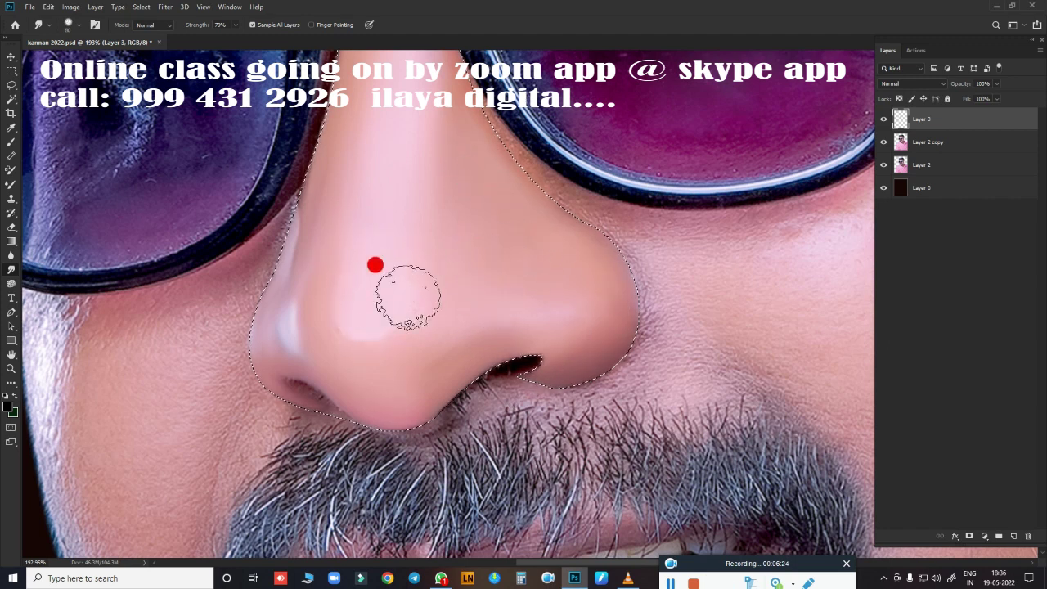
{"action": "mouse_move", "coordinate": [334, 205]}
{"action": "left_mouse_down"}
{"action": "mouse_move", "coordinate": [333, 318]}
{"action": "mouse_move", "coordinate": [280, 281]}
{"action": "left_mouse_up"}
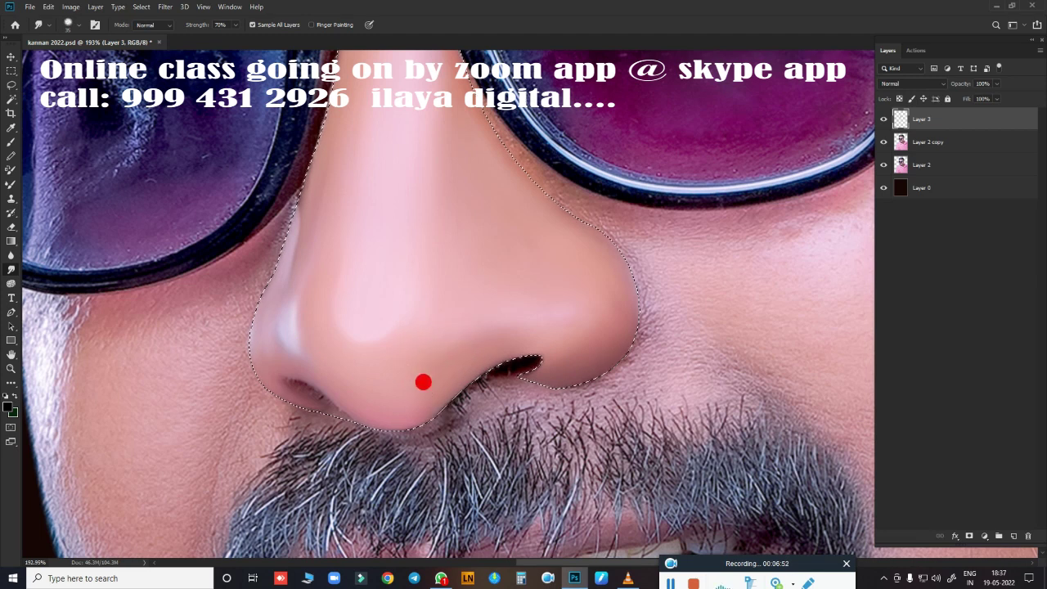
{"action": "left_click_drag", "start_coordinate": [397, 421], "coordinate": [415, 375]}
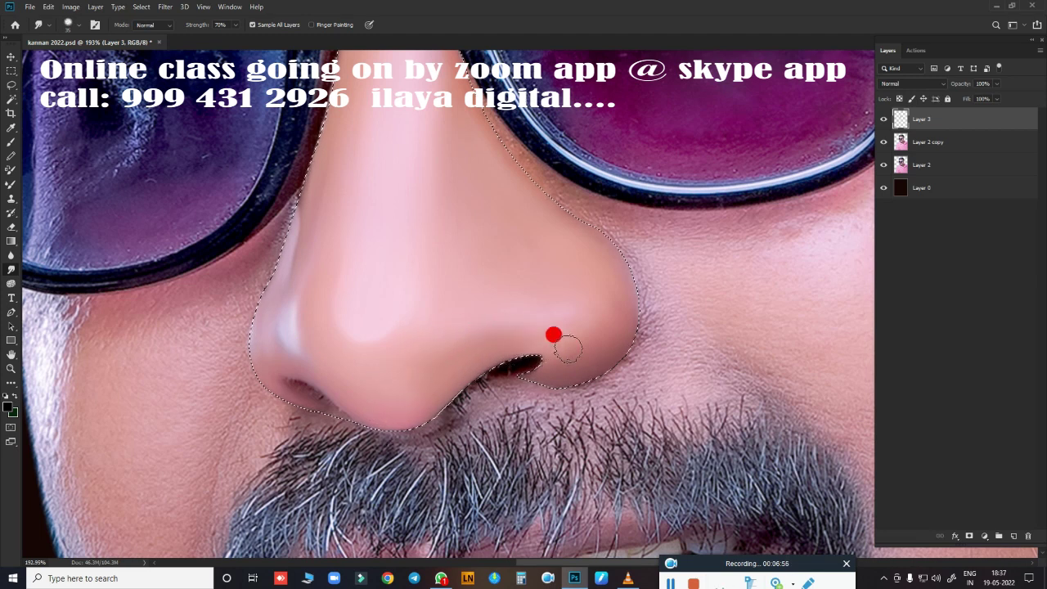
{"action": "mouse_move", "coordinate": [568, 350]}
{"action": "left_mouse_down"}
{"action": "mouse_move", "coordinate": [557, 308]}
{"action": "mouse_move", "coordinate": [640, 143]}
{"action": "mouse_move", "coordinate": [445, 136]}
{"action": "mouse_move", "coordinate": [449, 147]}
{"action": "mouse_move", "coordinate": [367, 163]}
{"action": "mouse_move", "coordinate": [370, 143]}
{"action": "mouse_move", "coordinate": [504, 243]}
{"action": "mouse_move", "coordinate": [483, 288]}
{"action": "mouse_move", "coordinate": [430, 255]}
{"action": "left_mouse_up"}
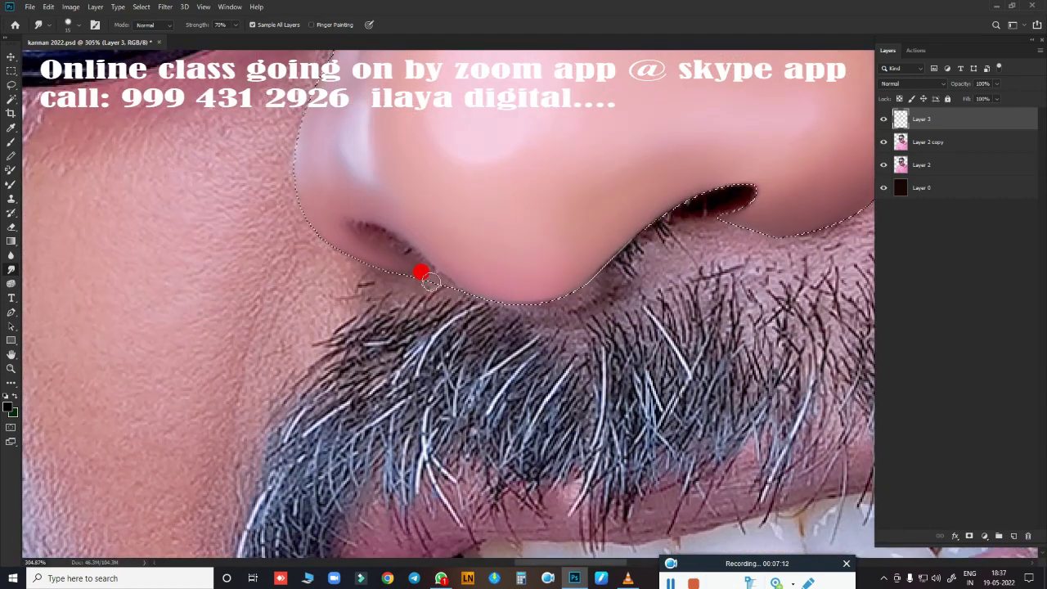
{"action": "key", "text": "b"}
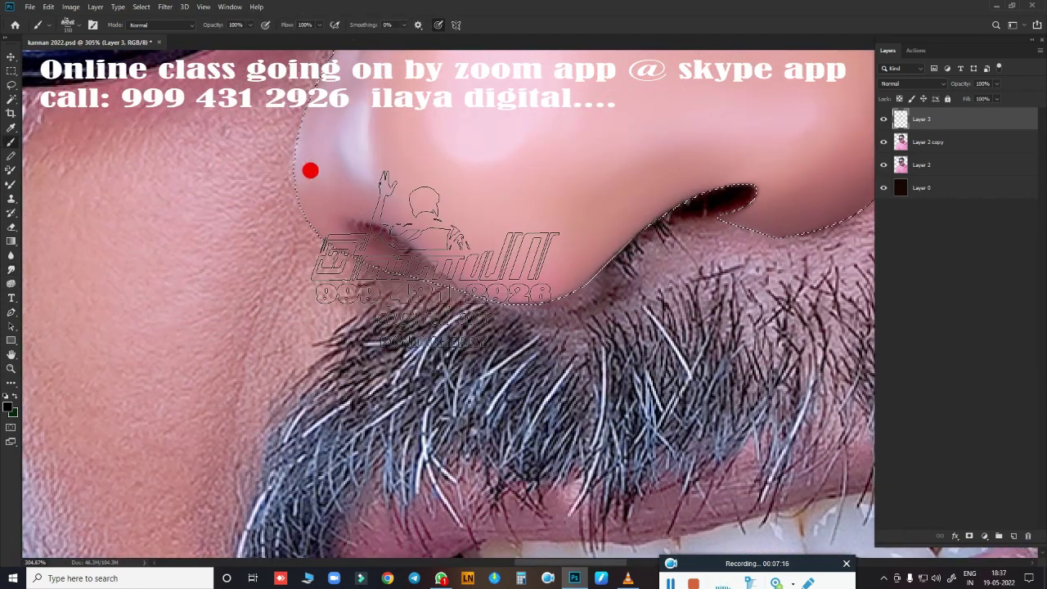
Step: Load a Very Wet, Light Mix Mixer Brush preset to blend the nostril crease shading
{"action": "right_click", "coordinate": [520, 150]}
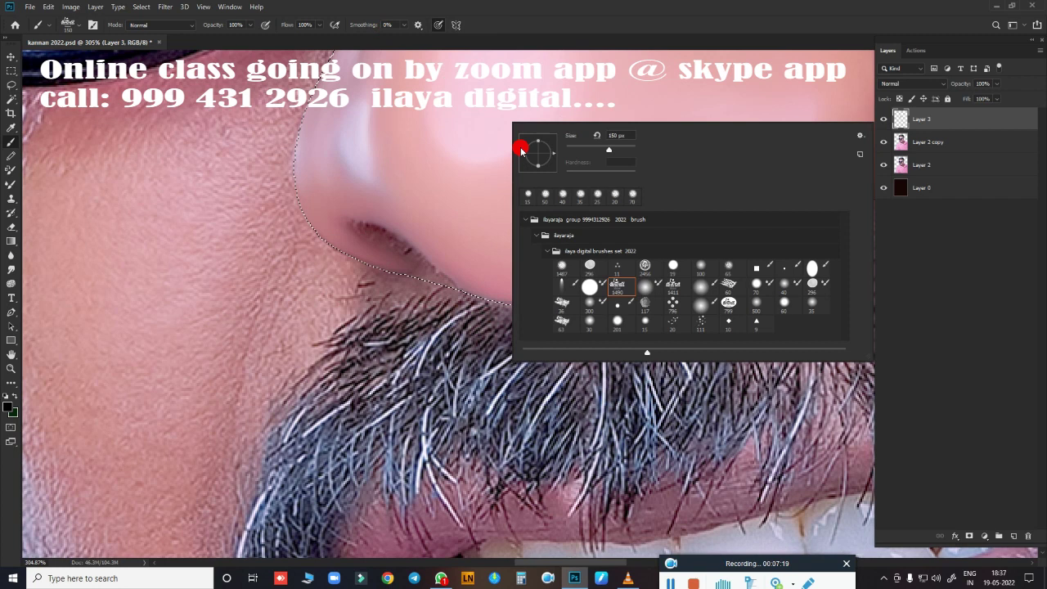
{"action": "left_click", "coordinate": [645, 292]}
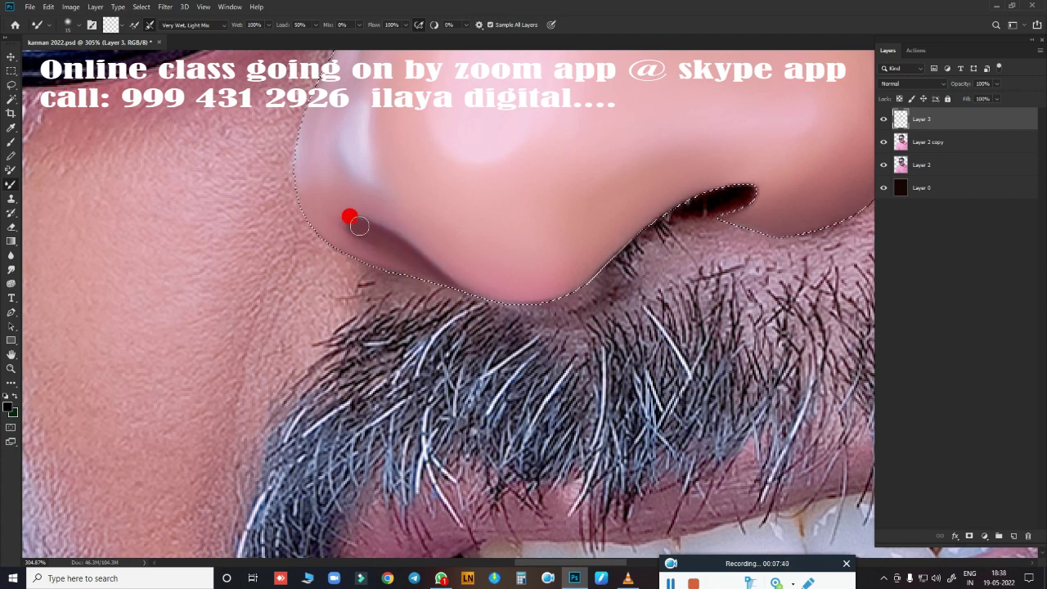
{"action": "scroll", "coordinate": [623, 223], "scroll_direction": "down", "scroll_amount": 6}
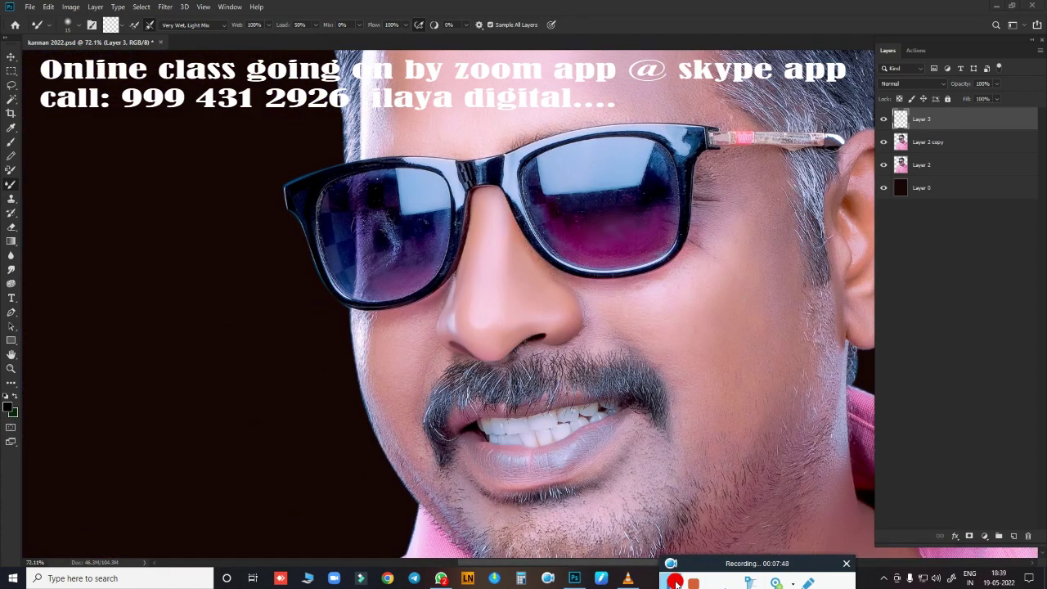
{"action": "scroll", "coordinate": [644, 300], "scroll_direction": "up", "scroll_amount": 3}
{"action": "scroll", "coordinate": [519, 215], "scroll_direction": "up", "scroll_amount": 2}
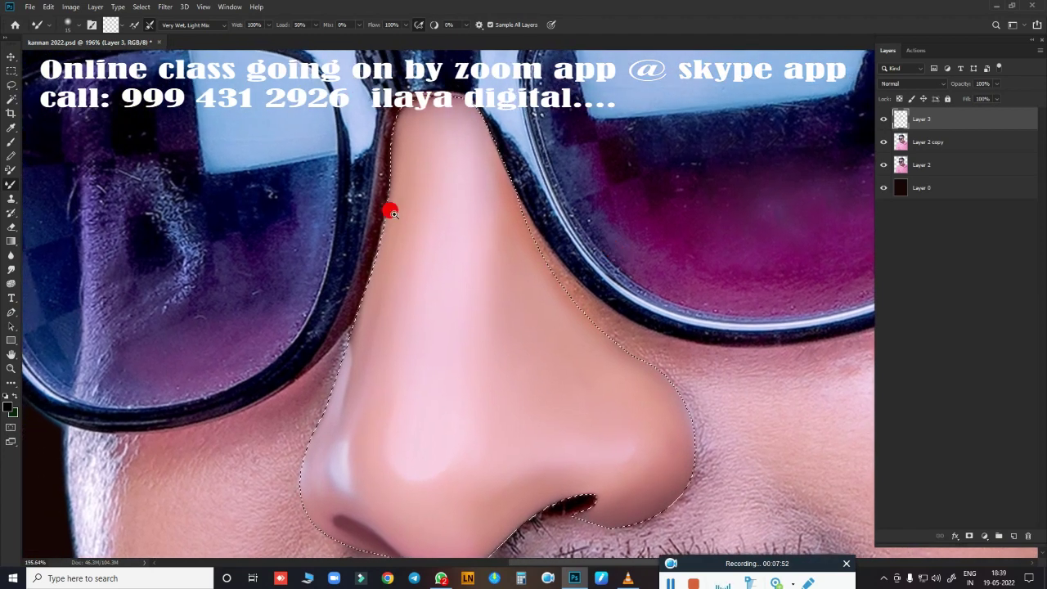
{"action": "scroll", "coordinate": [442, 246], "scroll_direction": "up", "scroll_amount": 2}
{"action": "key", "text": "r"}
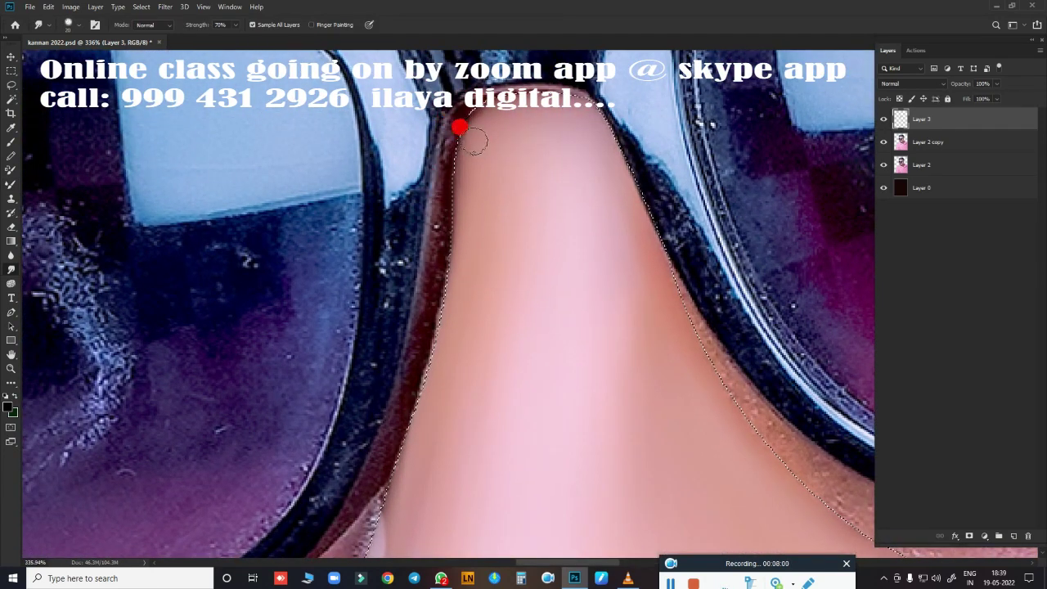
Step: Blend the dark top-left nose edge and the edge beside the lens into skin
{"action": "mouse_move", "coordinate": [473, 142]}
{"action": "left_mouse_down"}
{"action": "mouse_move", "coordinate": [543, 187]}
{"action": "mouse_move", "coordinate": [540, 345]}
{"action": "left_mouse_up"}
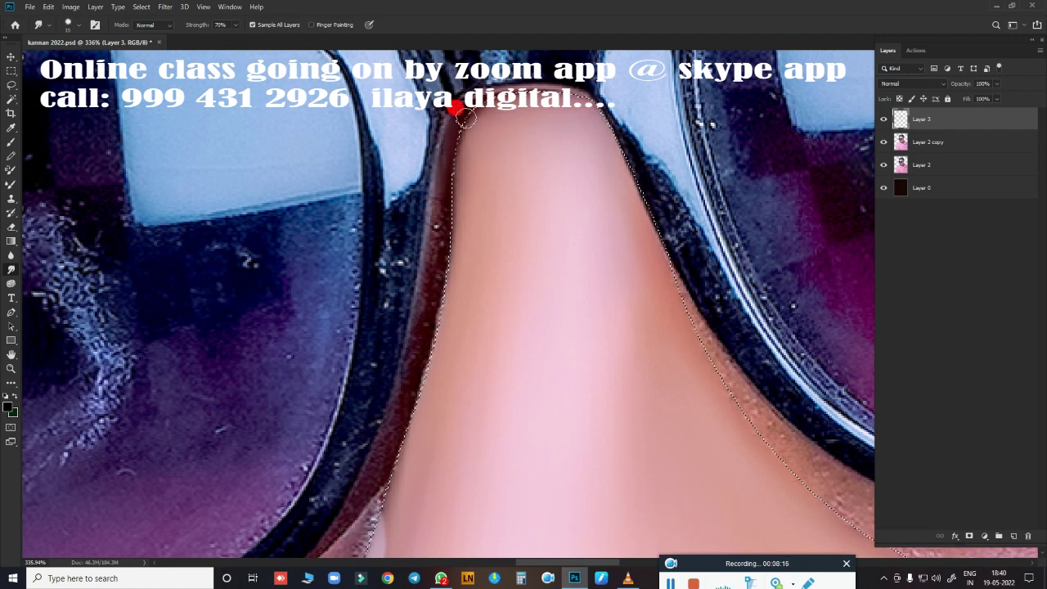
{"action": "mouse_move", "coordinate": [505, 271]}
{"action": "left_mouse_down"}
{"action": "mouse_move", "coordinate": [545, 145]}
{"action": "mouse_move", "coordinate": [519, 232]}
{"action": "mouse_move", "coordinate": [565, 117]}
{"action": "mouse_move", "coordinate": [575, 142]}
{"action": "mouse_move", "coordinate": [549, 183]}
{"action": "mouse_move", "coordinate": [505, 369]}
{"action": "left_mouse_up"}
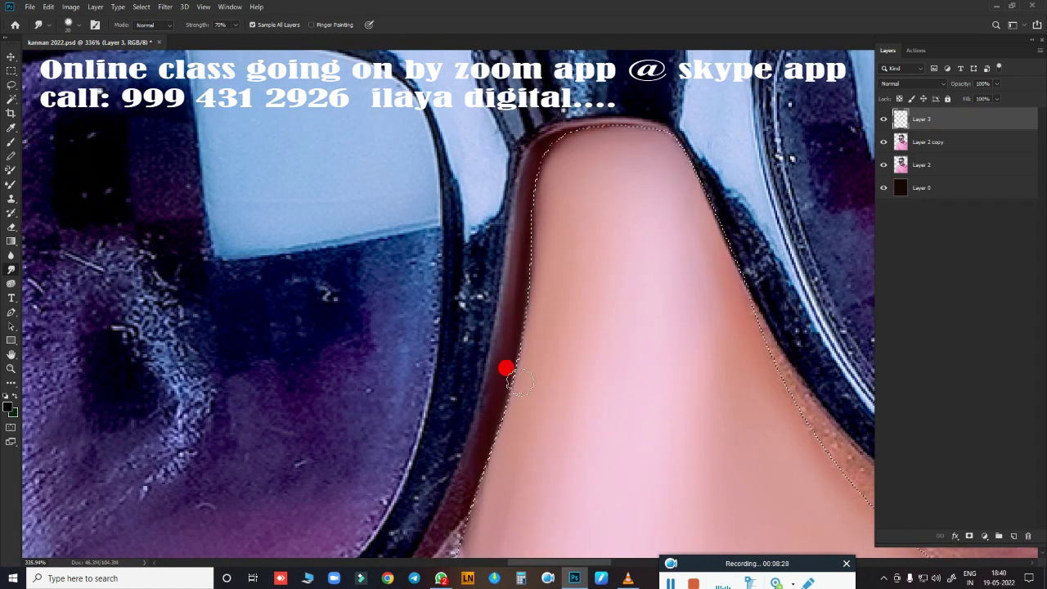
{"action": "mouse_move", "coordinate": [540, 231]}
{"action": "left_mouse_down"}
{"action": "mouse_move", "coordinate": [542, 134]}
{"action": "mouse_move", "coordinate": [479, 224]}
{"action": "mouse_move", "coordinate": [456, 285]}
{"action": "left_mouse_up"}
{"action": "scroll", "coordinate": [542, 133], "scroll_direction": "down", "scroll_amount": 3}
{"action": "scroll", "coordinate": [575, 158], "scroll_direction": "down", "scroll_amount": 2}
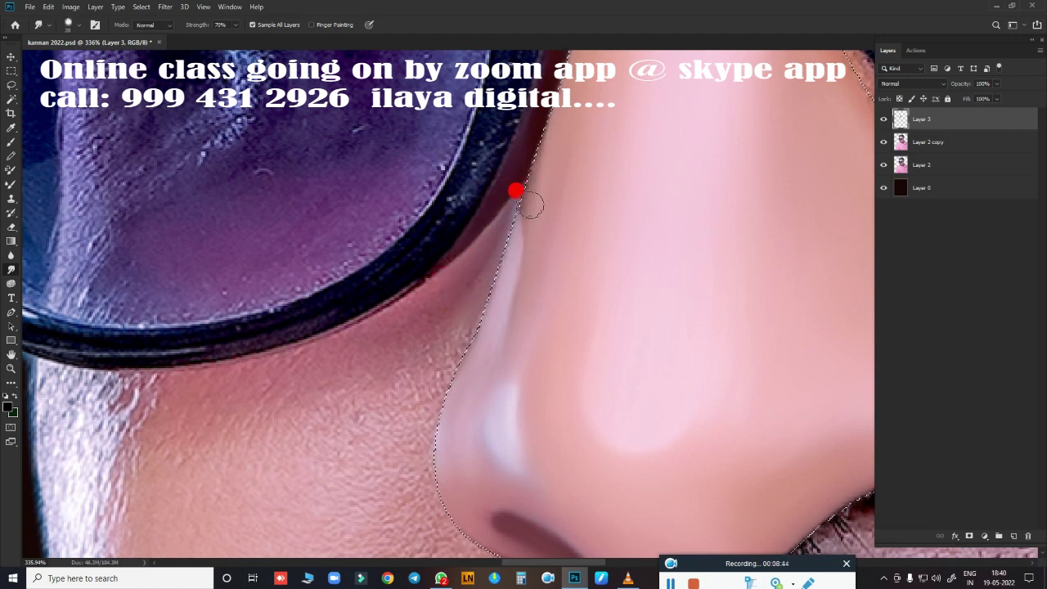
Step: Smooth the cheek skin along and beneath the lower sunglasses frame
{"action": "mouse_move", "coordinate": [327, 326]}
{"action": "left_mouse_down"}
{"action": "mouse_move", "coordinate": [171, 374]}
{"action": "mouse_move", "coordinate": [374, 331]}
{"action": "left_mouse_up"}
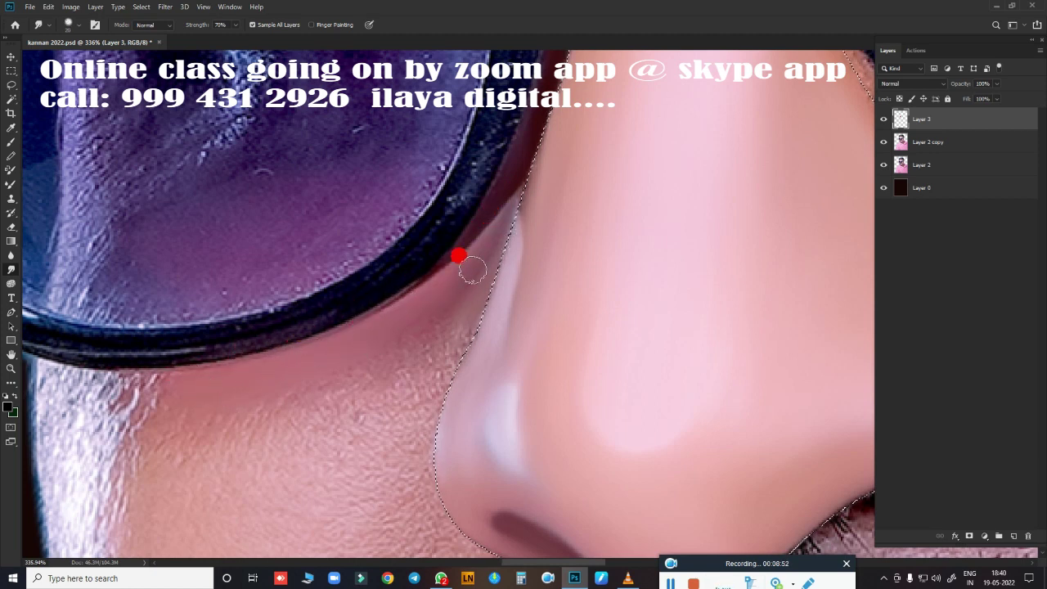
{"action": "left_click_drag", "start_coordinate": [473, 270], "coordinate": [298, 378]}
{"action": "mouse_move", "coordinate": [384, 329]}
{"action": "left_mouse_down"}
{"action": "mouse_move", "coordinate": [167, 389]}
{"action": "mouse_move", "coordinate": [170, 419]}
{"action": "left_mouse_up"}
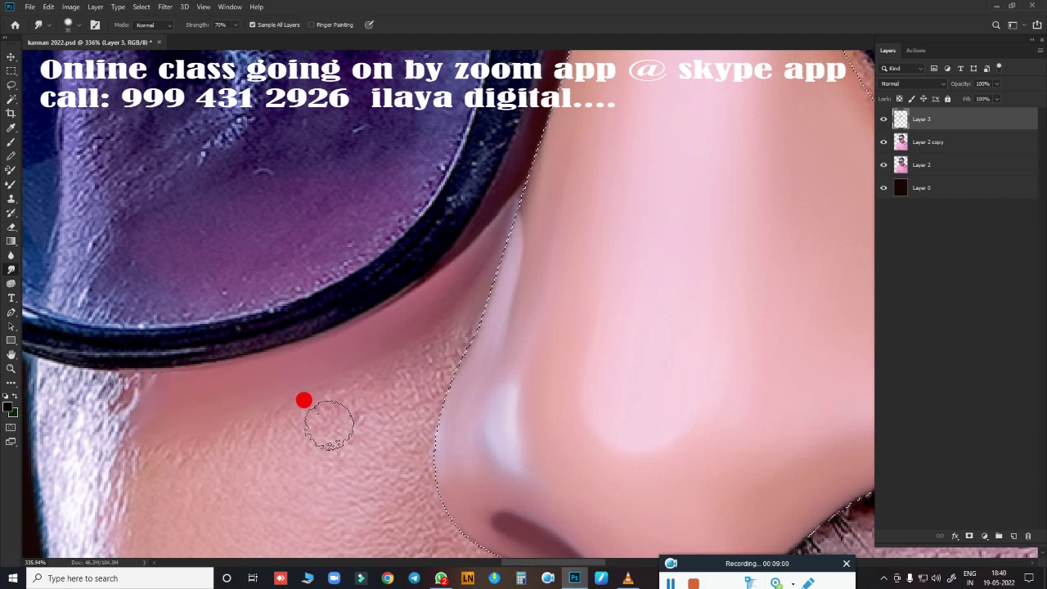
{"action": "mouse_move", "coordinate": [304, 400]}
{"action": "left_mouse_down"}
{"action": "mouse_move", "coordinate": [398, 345]}
{"action": "mouse_move", "coordinate": [440, 352]}
{"action": "mouse_move", "coordinate": [453, 328]}
{"action": "mouse_move", "coordinate": [432, 316]}
{"action": "mouse_move", "coordinate": [533, 211]}
{"action": "mouse_move", "coordinate": [535, 283]}
{"action": "left_mouse_up"}
Step: Even out the bulge along the nose edge at 80% smudge strength
{"action": "scroll", "coordinate": [481, 155], "scroll_direction": "down", "scroll_amount": 3}
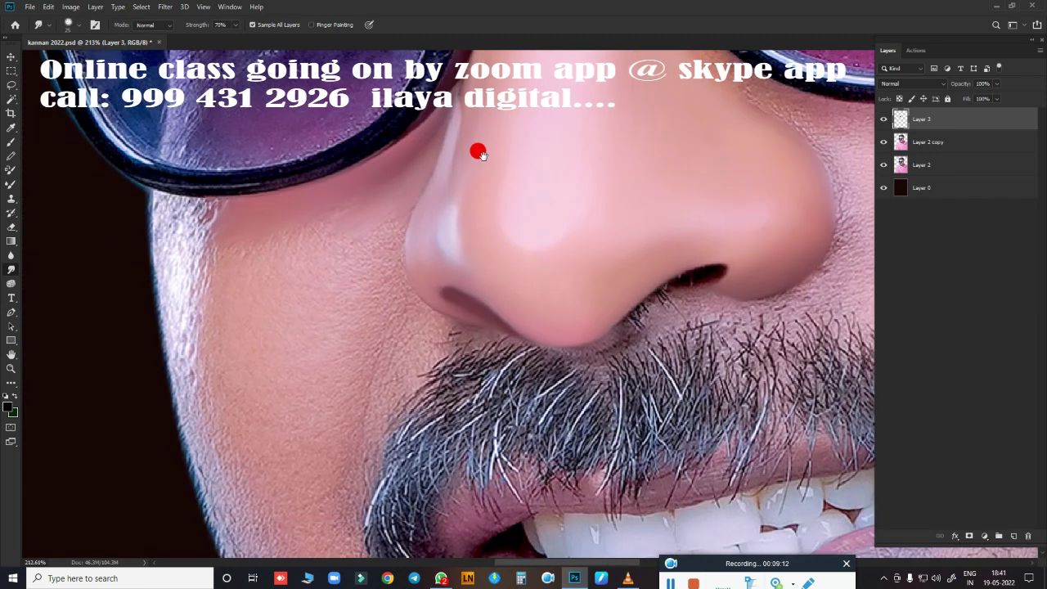
{"action": "mouse_move", "coordinate": [481, 155]}
{"action": "left_mouse_down"}
{"action": "mouse_move", "coordinate": [425, 217]}
{"action": "mouse_move", "coordinate": [446, 285]}
{"action": "mouse_move", "coordinate": [442, 237]}
{"action": "mouse_move", "coordinate": [379, 173]}
{"action": "mouse_move", "coordinate": [367, 140]}
{"action": "mouse_move", "coordinate": [409, 114]}
{"action": "left_mouse_up"}
{"action": "scroll", "coordinate": [419, 215], "scroll_direction": "up", "scroll_amount": 3}
{"action": "mouse_move", "coordinate": [409, 196]}
{"action": "left_mouse_down"}
{"action": "mouse_move", "coordinate": [379, 274]}
{"action": "mouse_move", "coordinate": [350, 288]}
{"action": "mouse_move", "coordinate": [393, 231]}
{"action": "mouse_move", "coordinate": [374, 175]}
{"action": "mouse_move", "coordinate": [403, 114]}
{"action": "left_mouse_up"}
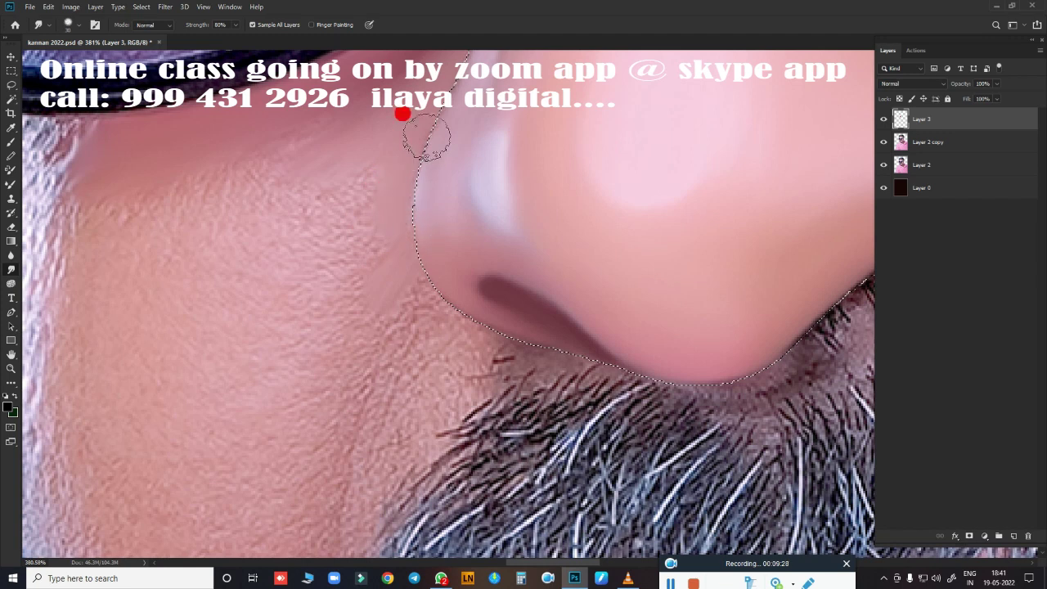
{"action": "scroll", "coordinate": [430, 295], "scroll_direction": "down", "scroll_amount": 2}
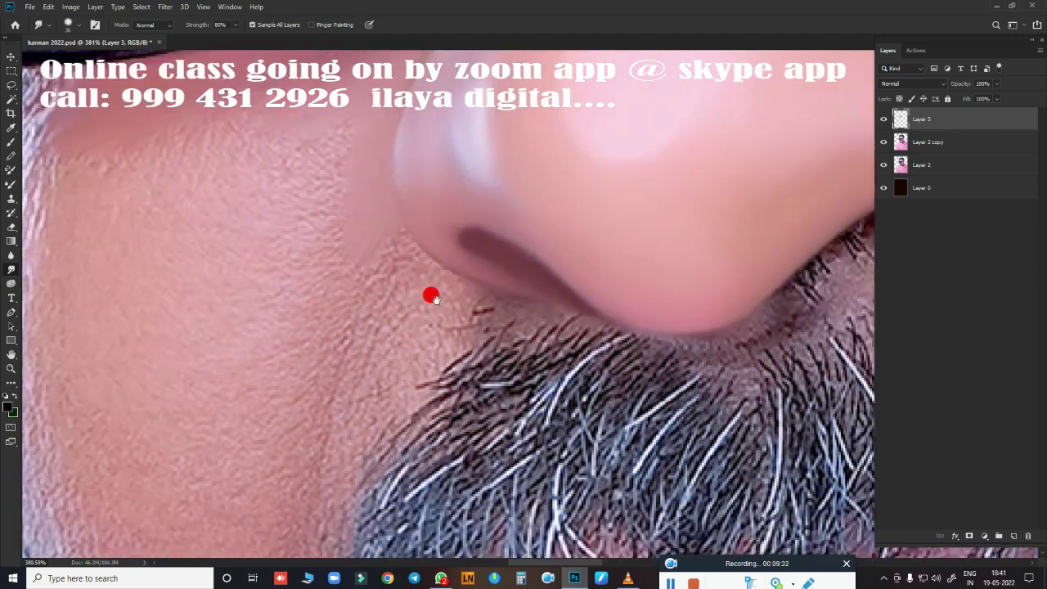
{"action": "scroll", "coordinate": [463, 261], "scroll_direction": "down", "scroll_amount": 1}
{"action": "scroll", "coordinate": [483, 296], "scroll_direction": "down", "scroll_amount": 1}
{"action": "scroll", "coordinate": [487, 315], "scroll_direction": "up", "scroll_amount": 1}
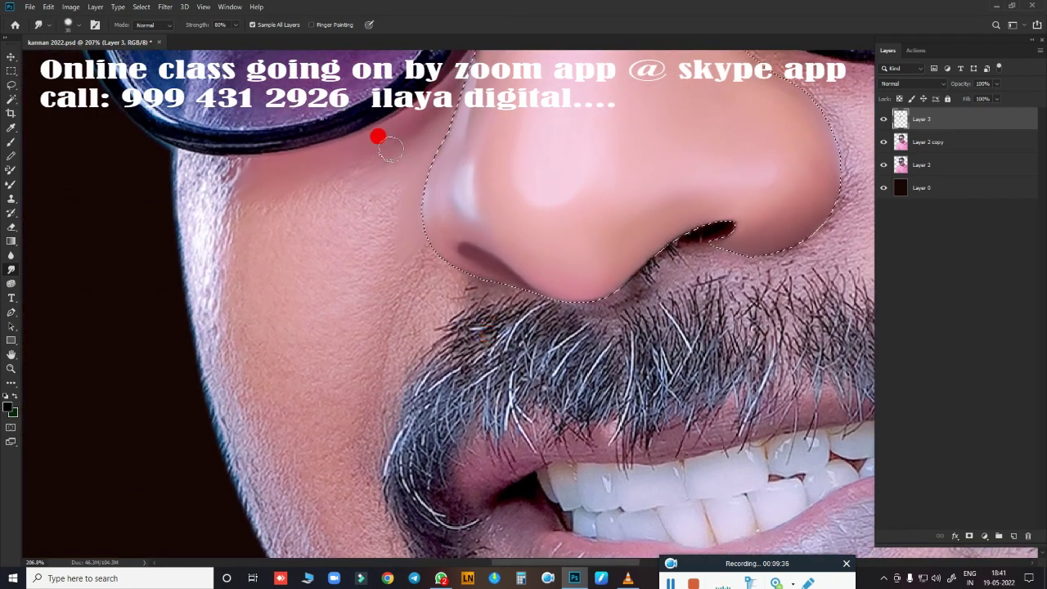
Step: Smudge the upper nose edge, the nose's right side and the skin along the lower lens rim
{"action": "scroll", "coordinate": [316, 160], "scroll_direction": "down", "scroll_amount": 2}
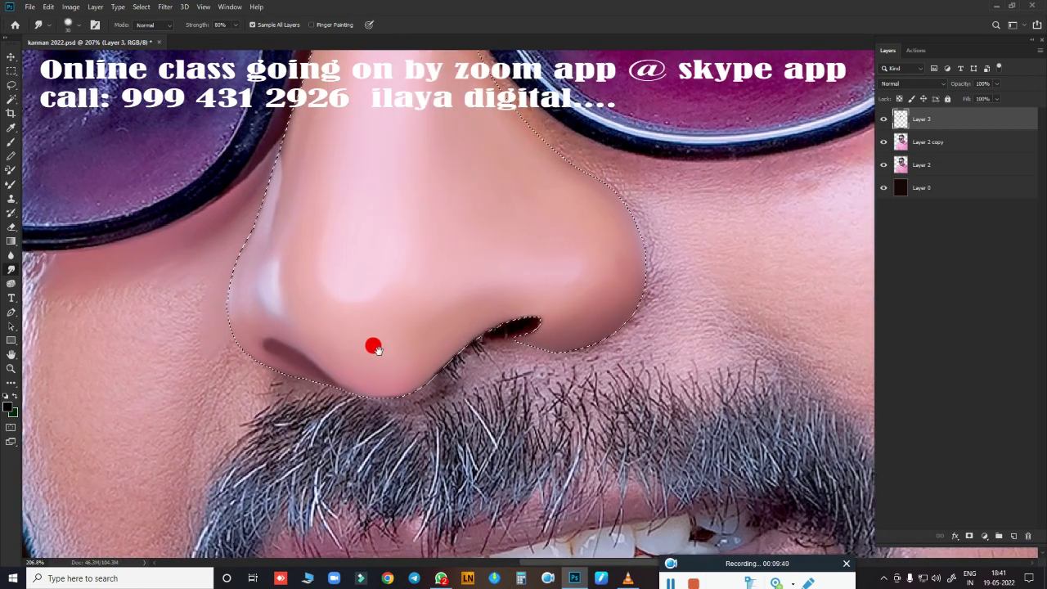
{"action": "scroll", "coordinate": [421, 199], "scroll_direction": "up", "scroll_amount": 2}
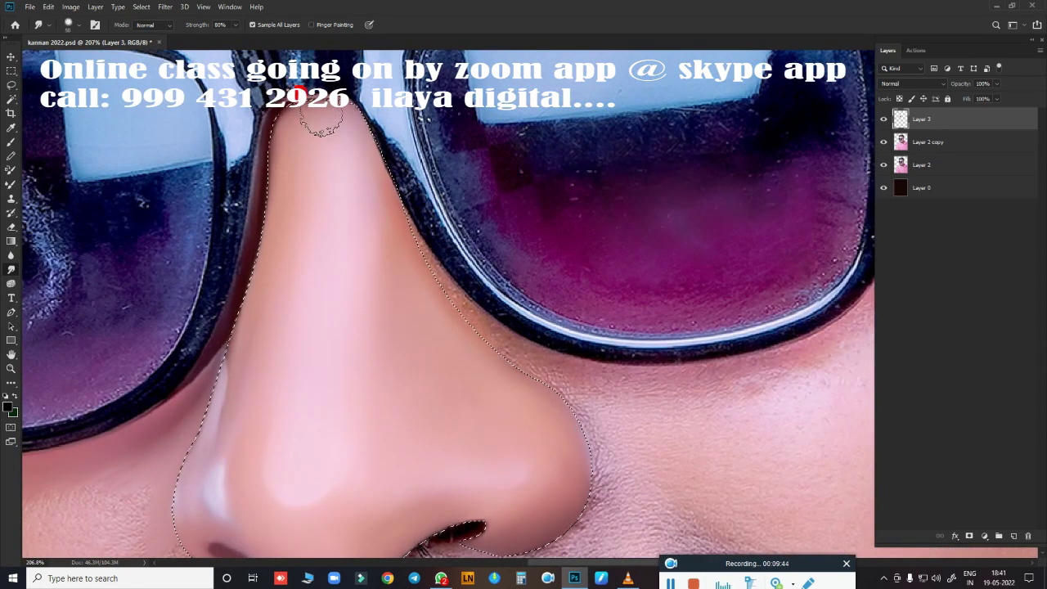
{"action": "scroll", "coordinate": [327, 122], "scroll_direction": "up", "scroll_amount": 2}
{"action": "scroll", "coordinate": [368, 164], "scroll_direction": "up", "scroll_amount": 2}
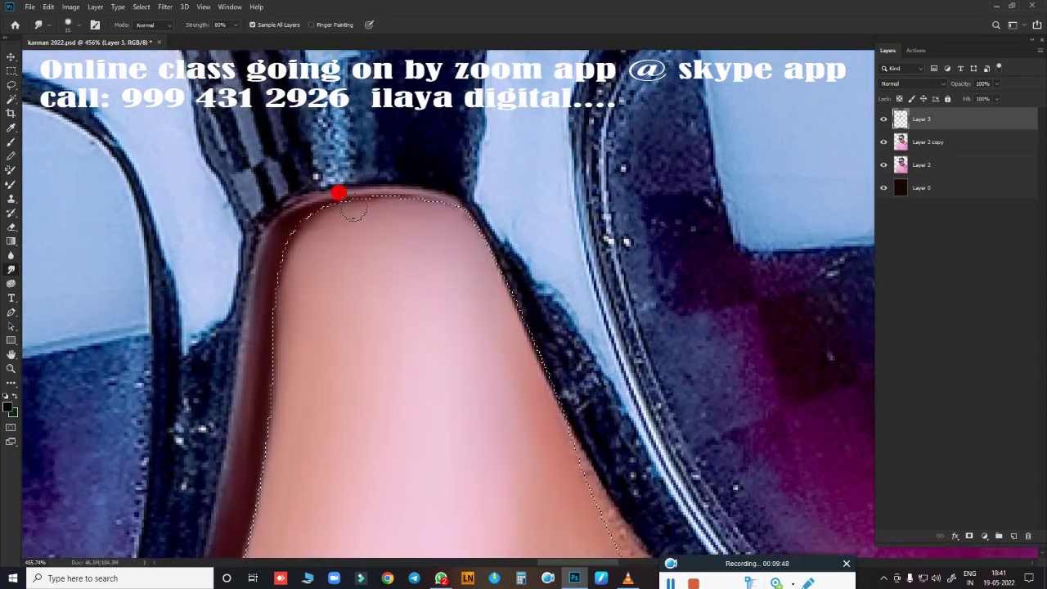
{"action": "mouse_move", "coordinate": [440, 201]}
{"action": "left_mouse_down"}
{"action": "mouse_move", "coordinate": [466, 211]}
{"action": "mouse_move", "coordinate": [499, 267]}
{"action": "mouse_move", "coordinate": [494, 291]}
{"action": "mouse_move", "coordinate": [497, 253]}
{"action": "left_mouse_up"}
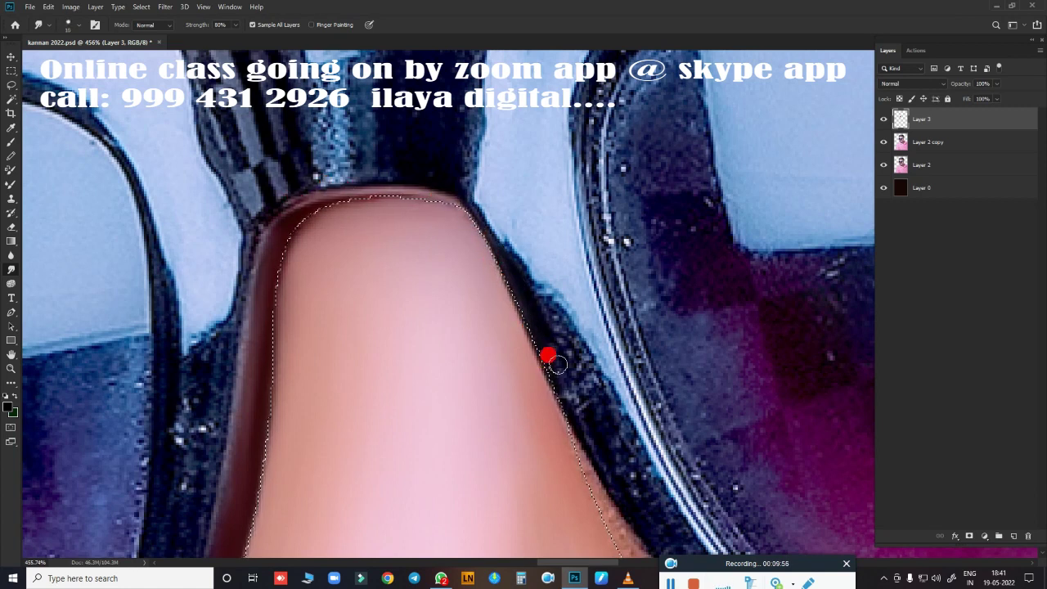
{"action": "scroll", "coordinate": [548, 355], "scroll_direction": "down", "scroll_amount": 1}
{"action": "scroll", "coordinate": [540, 363], "scroll_direction": "down", "scroll_amount": 1}
{"action": "mouse_move", "coordinate": [472, 198]}
{"action": "left_mouse_down"}
{"action": "mouse_move", "coordinate": [450, 150]}
{"action": "mouse_move", "coordinate": [506, 271]}
{"action": "mouse_move", "coordinate": [650, 395]}
{"action": "mouse_move", "coordinate": [757, 442]}
{"action": "left_mouse_up"}
{"action": "mouse_move", "coordinate": [491, 253]}
{"action": "left_mouse_down"}
{"action": "mouse_move", "coordinate": [485, 234]}
{"action": "mouse_move", "coordinate": [541, 330]}
{"action": "mouse_move", "coordinate": [615, 409]}
{"action": "mouse_move", "coordinate": [570, 340]}
{"action": "mouse_move", "coordinate": [615, 390]}
{"action": "mouse_move", "coordinate": [439, 319]}
{"action": "mouse_move", "coordinate": [405, 161]}
{"action": "mouse_move", "coordinate": [417, 177]}
{"action": "left_mouse_up"}
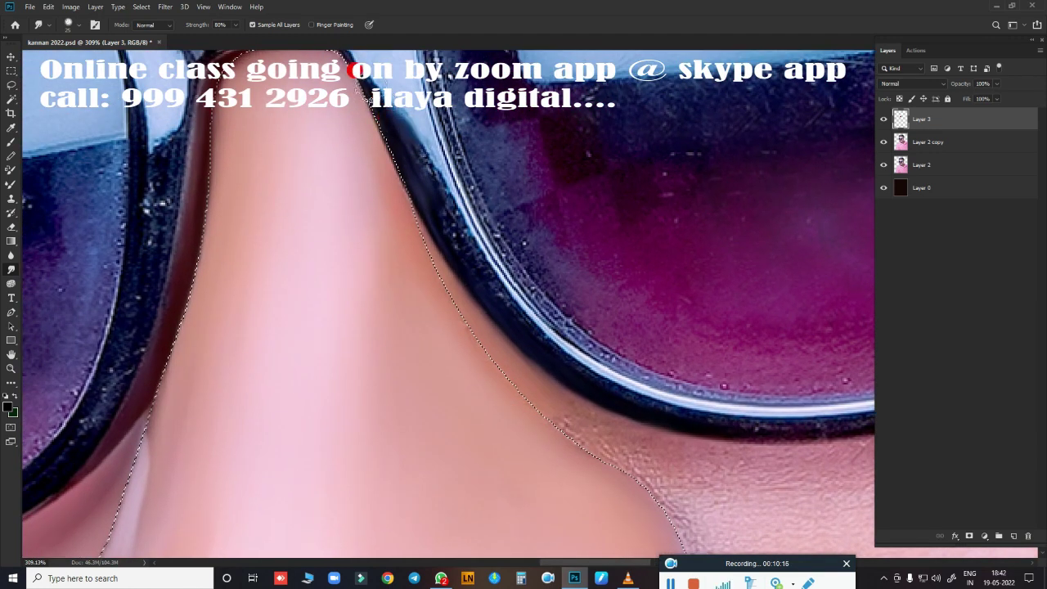
{"action": "mouse_move", "coordinate": [360, 80]}
{"action": "left_mouse_down"}
{"action": "mouse_move", "coordinate": [463, 240]}
{"action": "mouse_move", "coordinate": [633, 428]}
{"action": "left_mouse_up"}
Step: Smudge the skin along the lens rim and the lower nose edge smooth
{"action": "scroll", "coordinate": [634, 427], "scroll_direction": "down", "scroll_amount": 3}
{"action": "mouse_move", "coordinate": [554, 321]}
{"action": "left_mouse_down"}
{"action": "mouse_move", "coordinate": [480, 250]}
{"action": "mouse_move", "coordinate": [576, 272]}
{"action": "mouse_move", "coordinate": [658, 248]}
{"action": "mouse_move", "coordinate": [649, 279]}
{"action": "mouse_move", "coordinate": [401, 215]}
{"action": "mouse_move", "coordinate": [519, 304]}
{"action": "mouse_move", "coordinate": [463, 263]}
{"action": "mouse_move", "coordinate": [532, 300]}
{"action": "mouse_move", "coordinate": [503, 276]}
{"action": "mouse_move", "coordinate": [543, 337]}
{"action": "left_mouse_up"}
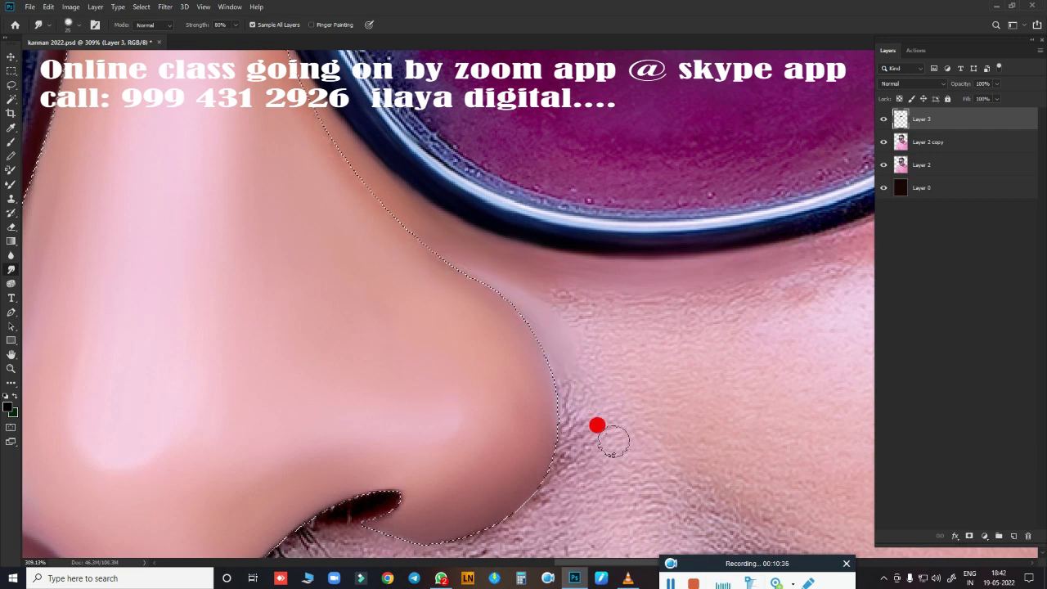
{"action": "scroll", "coordinate": [597, 425], "scroll_direction": "down", "scroll_amount": 2}
{"action": "scroll", "coordinate": [496, 205], "scroll_direction": "down", "scroll_amount": 2}
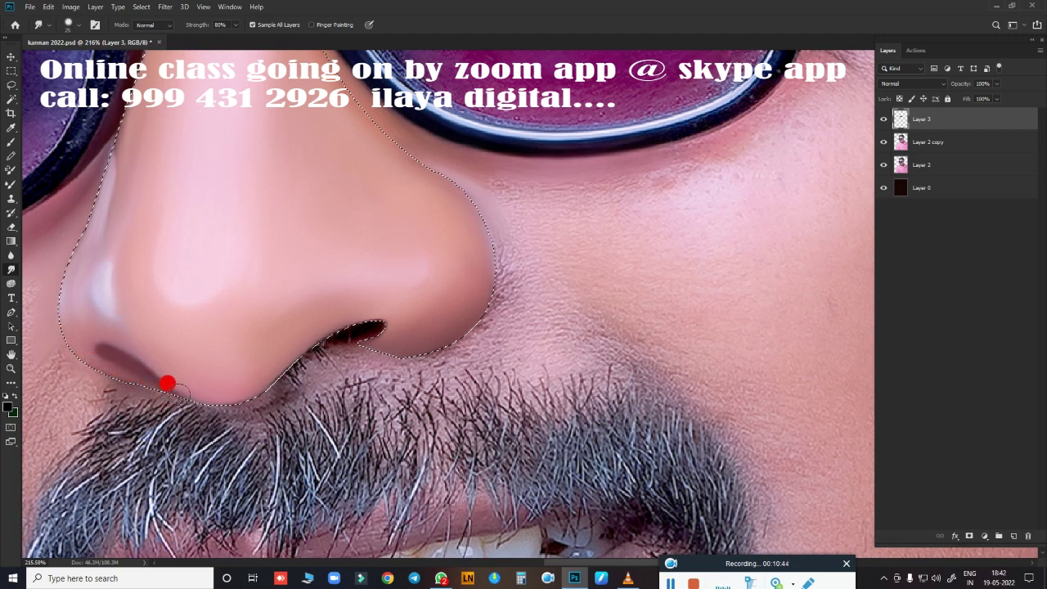
{"action": "mouse_move", "coordinate": [215, 400]}
{"action": "left_mouse_down"}
{"action": "mouse_move", "coordinate": [241, 398]}
{"action": "mouse_move", "coordinate": [350, 320]}
{"action": "mouse_move", "coordinate": [350, 330]}
{"action": "mouse_move", "coordinate": [325, 325]}
{"action": "mouse_move", "coordinate": [354, 340]}
{"action": "mouse_move", "coordinate": [352, 318]}
{"action": "mouse_move", "coordinate": [287, 357]}
{"action": "mouse_move", "coordinate": [328, 341]}
{"action": "left_mouse_up"}
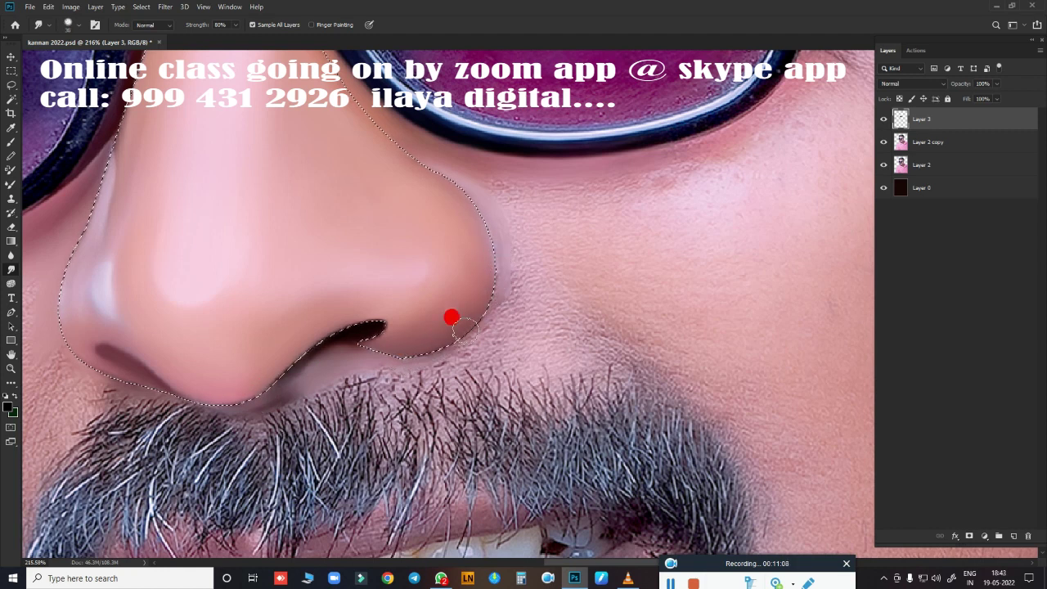
Step: Zoom out to check the nose tip, bridge, both lenses and mouth
{"action": "mouse_move", "coordinate": [547, 359]}
{"action": "left_mouse_down"}
{"action": "mouse_move", "coordinate": [539, 308]}
{"action": "mouse_move", "coordinate": [497, 322]}
{"action": "mouse_move", "coordinate": [497, 298]}
{"action": "left_mouse_up"}
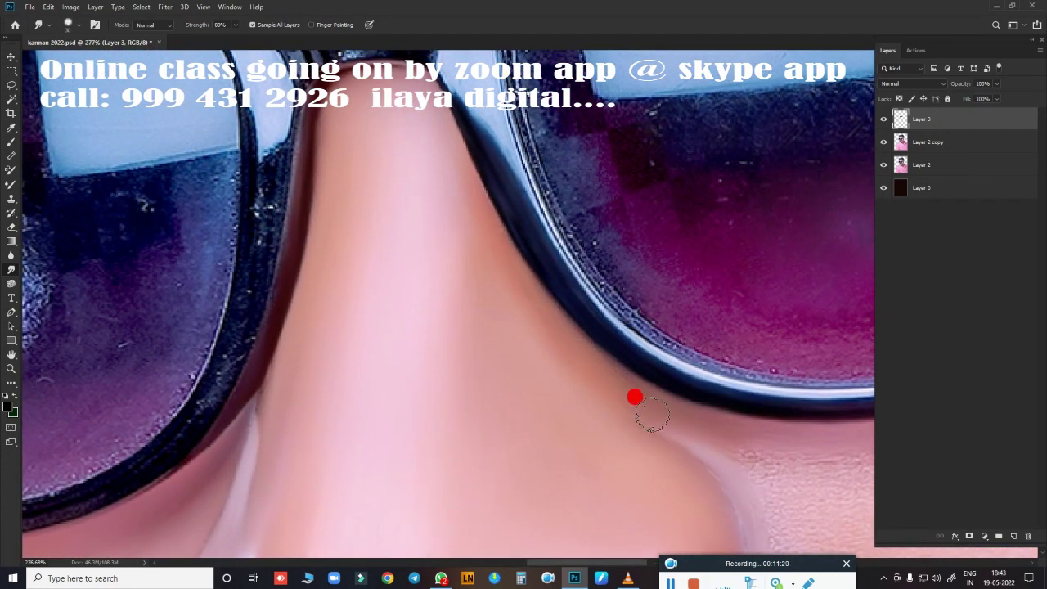
{"action": "left_click_drag", "start_coordinate": [423, 361], "coordinate": [313, 173]}
{"action": "left_click_drag", "start_coordinate": [335, 104], "coordinate": [350, 233]}
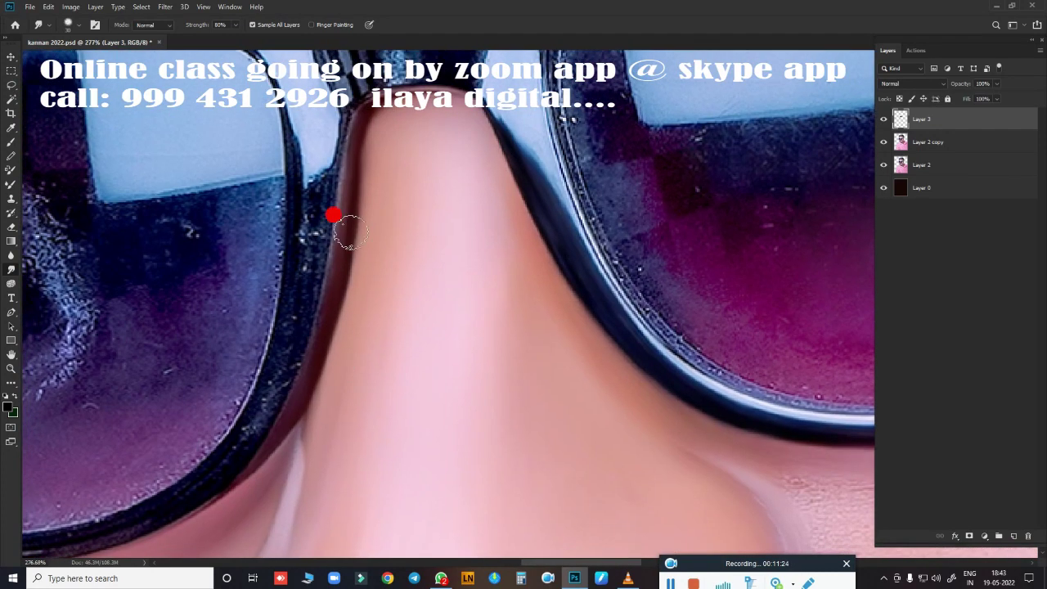
{"action": "scroll", "coordinate": [356, 191], "scroll_direction": "down", "scroll_amount": 3}
{"action": "scroll", "coordinate": [271, 161], "scroll_direction": "down", "scroll_amount": 3}
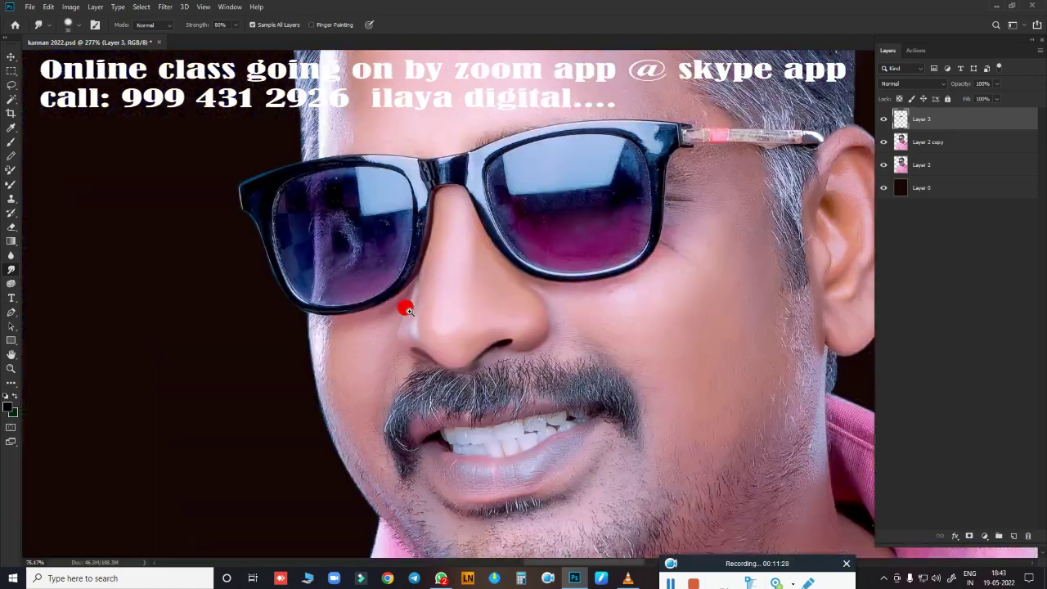
{"action": "scroll", "coordinate": [491, 311], "scroll_direction": "down", "scroll_amount": 2}
{"action": "scroll", "coordinate": [573, 335], "scroll_direction": "up", "scroll_amount": 5}
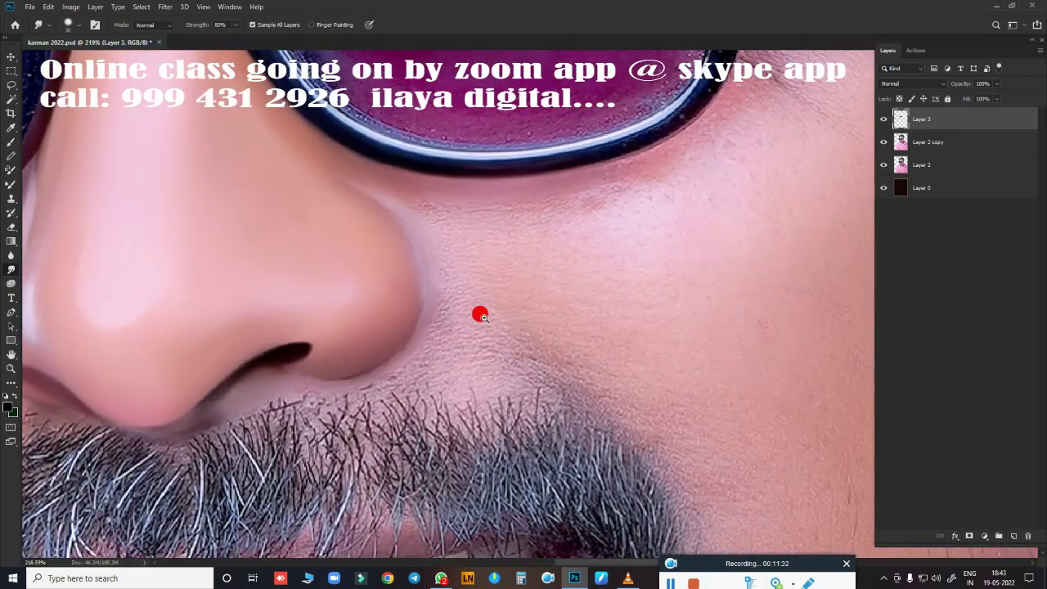
{"action": "scroll", "coordinate": [532, 270], "scroll_direction": "down", "scroll_amount": 3}
Step: Hide Layer 3 to see the original skin, and start a Pen path beside the nose
{"action": "left_click", "coordinate": [884, 142]}
{"action": "key", "text": "p"}
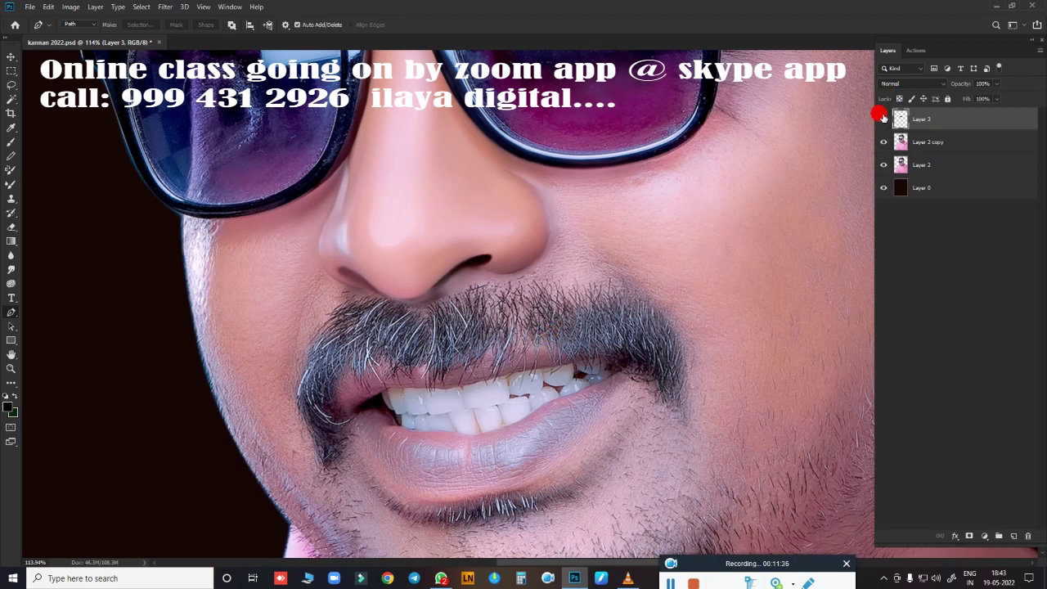
{"action": "left_click", "coordinate": [883, 118]}
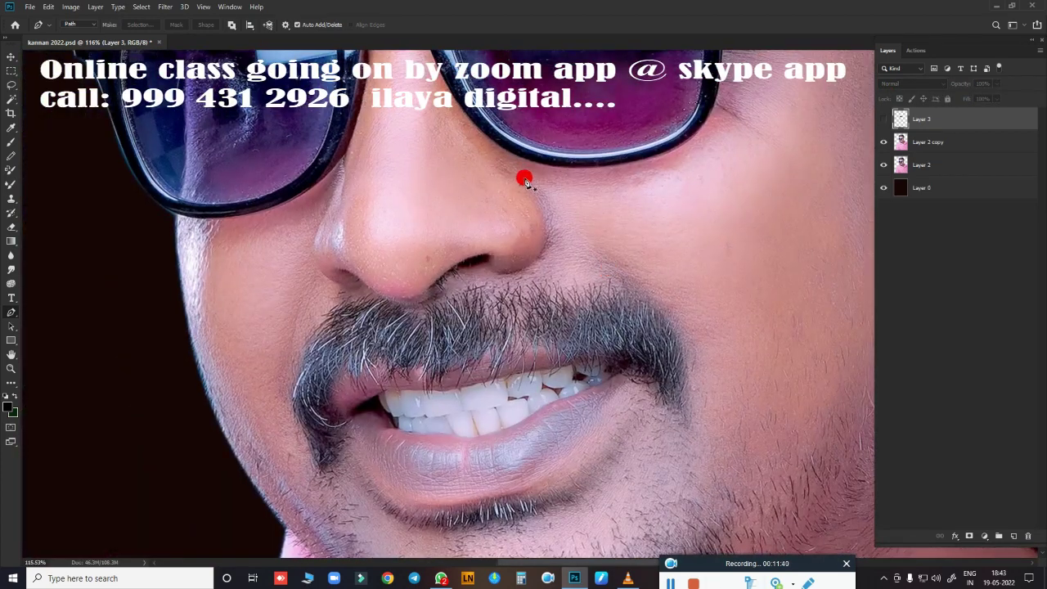
{"action": "left_click", "coordinate": [524, 180]}
{"action": "left_click", "coordinate": [591, 248]}
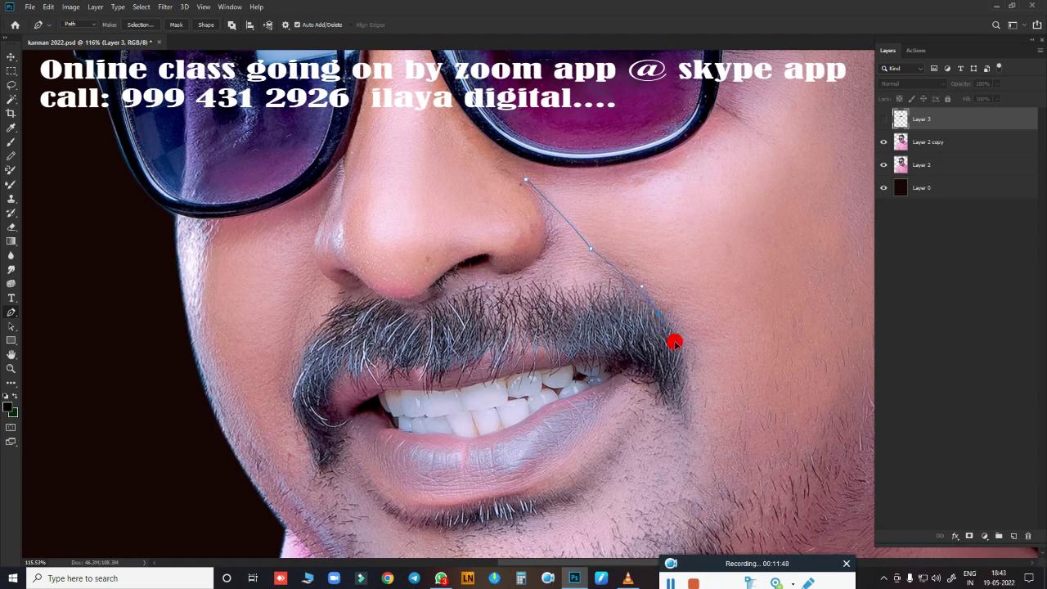
Step: Extend the path to the chin, curving it up the jaw and the mustache's left side
{"action": "scroll", "coordinate": [649, 315], "scroll_direction": "up", "scroll_amount": 1}
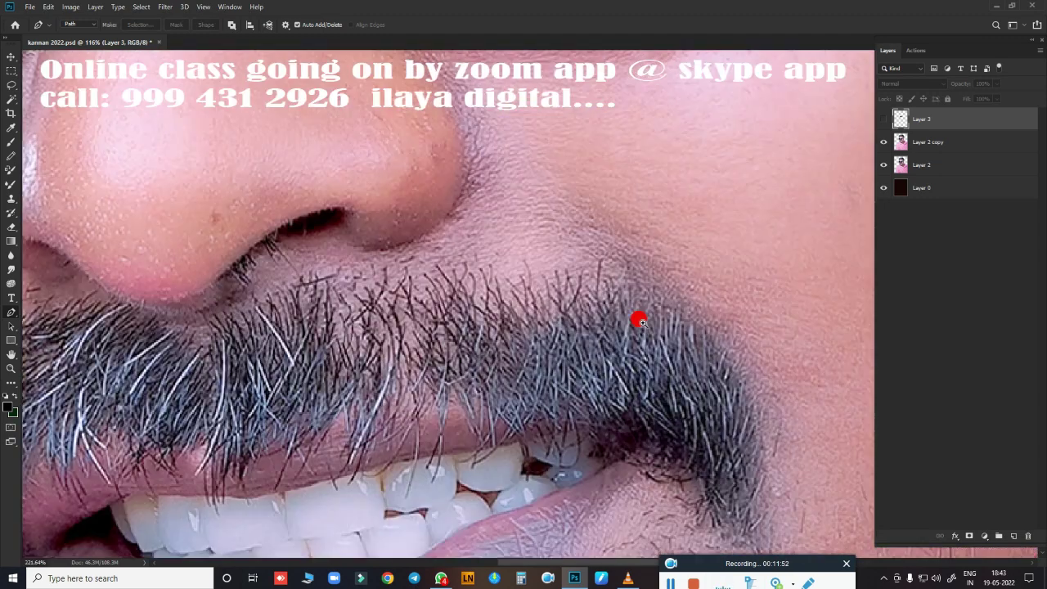
{"action": "scroll", "coordinate": [639, 316], "scroll_direction": "down", "scroll_amount": 2}
{"action": "left_click", "coordinate": [548, 211]}
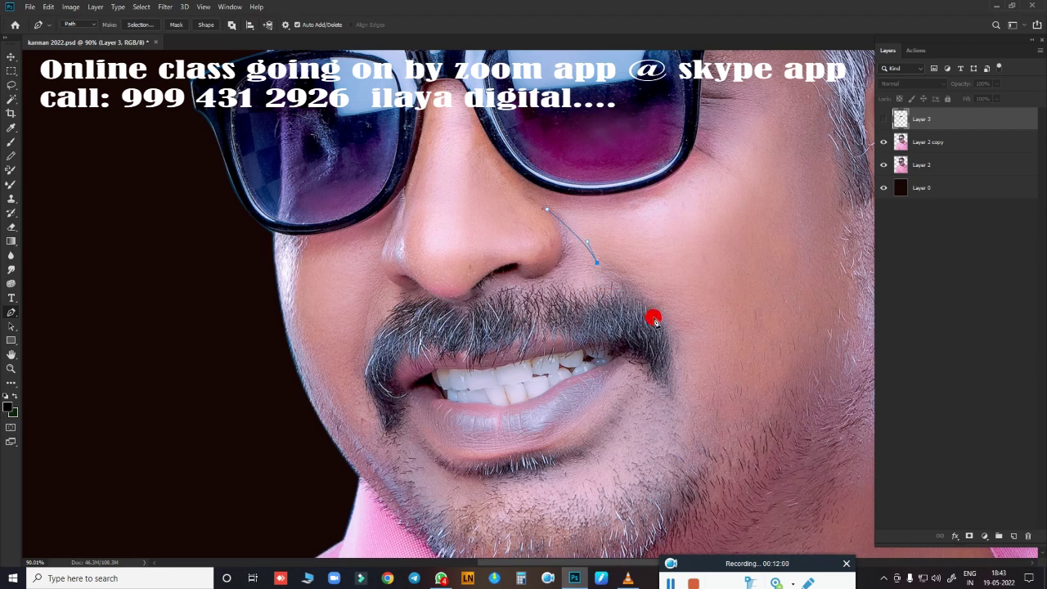
{"action": "left_click", "coordinate": [411, 471]}
{"action": "scroll", "coordinate": [401, 353], "scroll_direction": "up", "scroll_amount": 1}
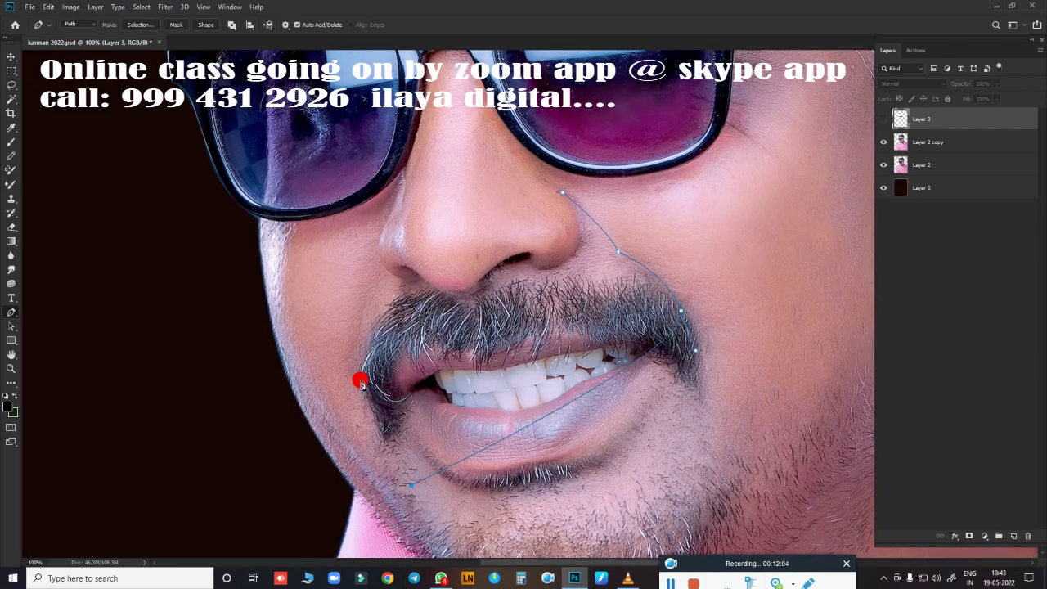
{"action": "left_click_drag", "start_coordinate": [364, 304], "coordinate": [374, 269]}
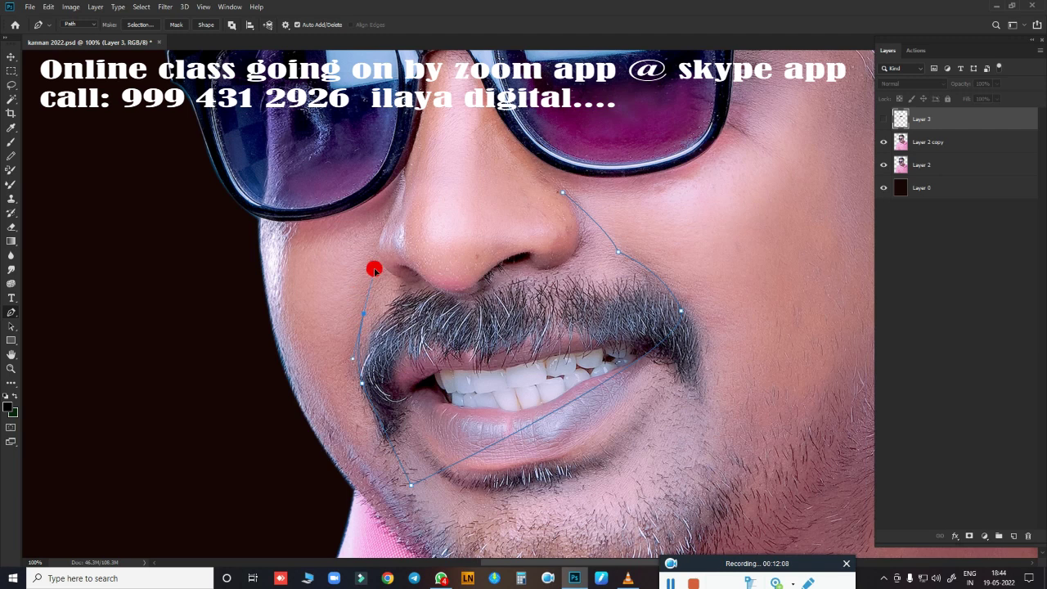
{"action": "scroll", "coordinate": [367, 316], "scroll_direction": "up", "scroll_amount": 2}
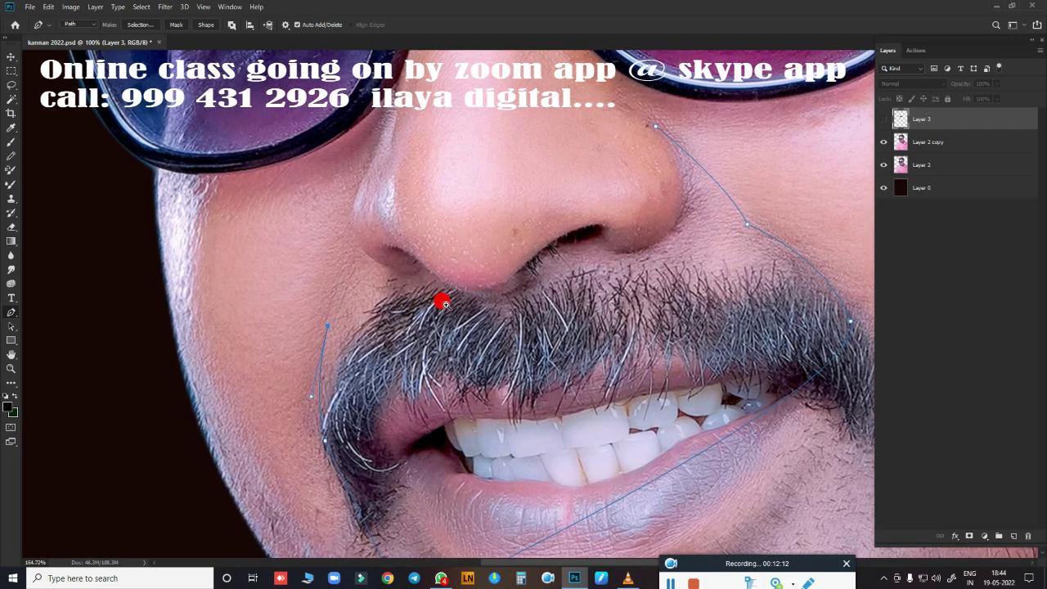
{"action": "scroll", "coordinate": [437, 300], "scroll_direction": "up", "scroll_amount": 1}
{"action": "left_click_drag", "start_coordinate": [353, 226], "coordinate": [365, 205]}
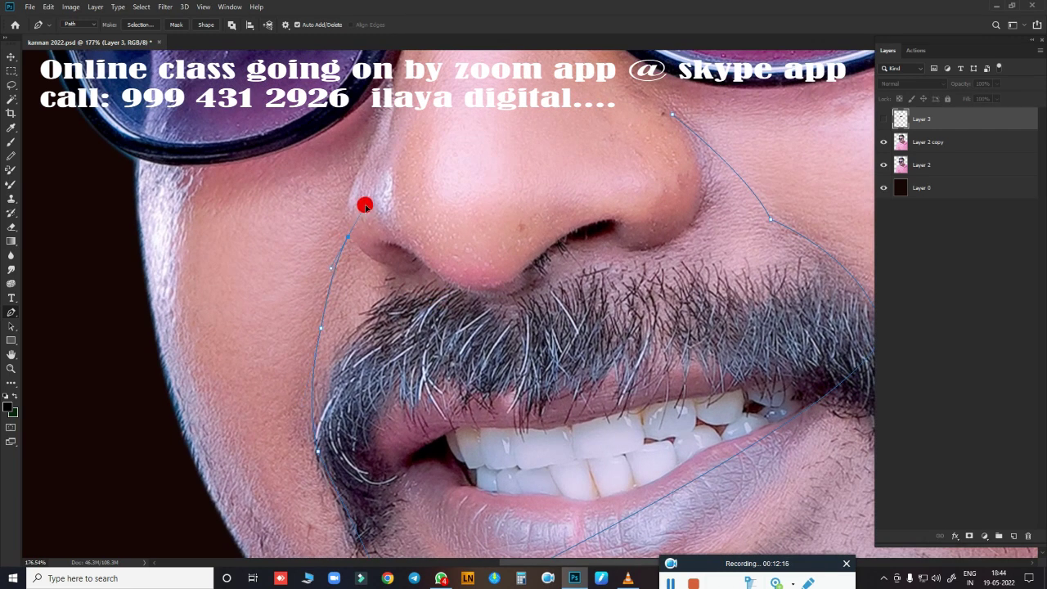
Step: Curve the path around the nose's right side and choose Make Selection
{"action": "scroll", "coordinate": [370, 280], "scroll_direction": "up", "scroll_amount": 3}
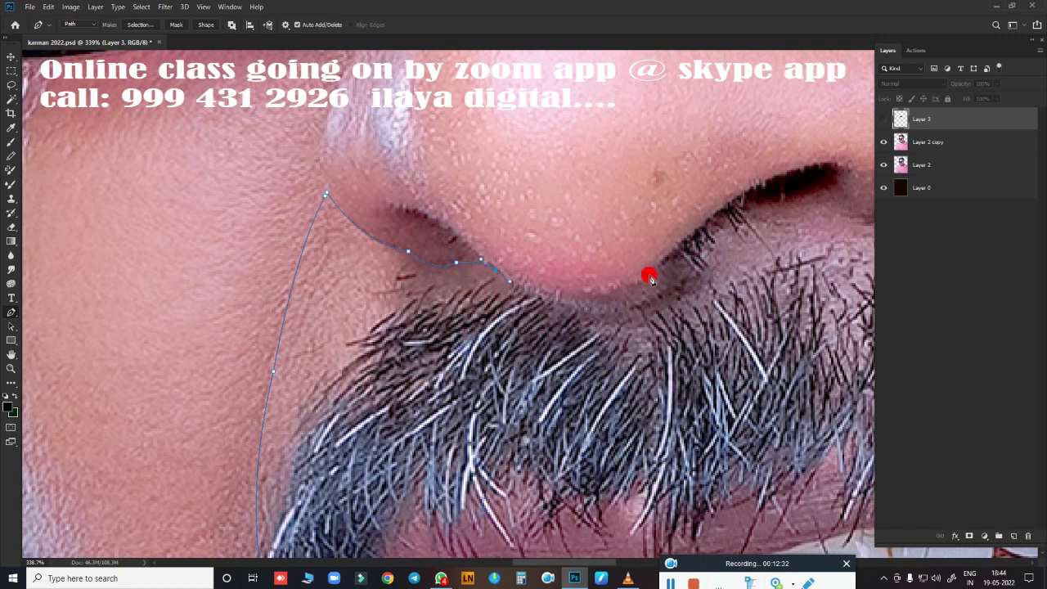
{"action": "left_click_drag", "start_coordinate": [652, 279], "coordinate": [410, 276]}
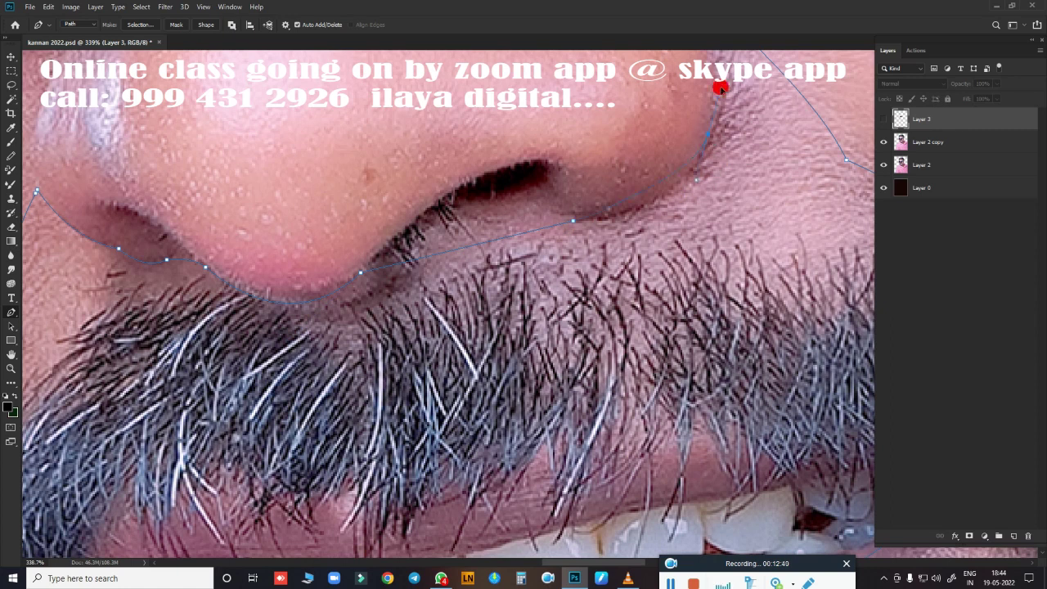
{"action": "scroll", "coordinate": [720, 88], "scroll_direction": "up", "scroll_amount": 2}
{"action": "left_click_drag", "start_coordinate": [740, 100], "coordinate": [595, 325]}
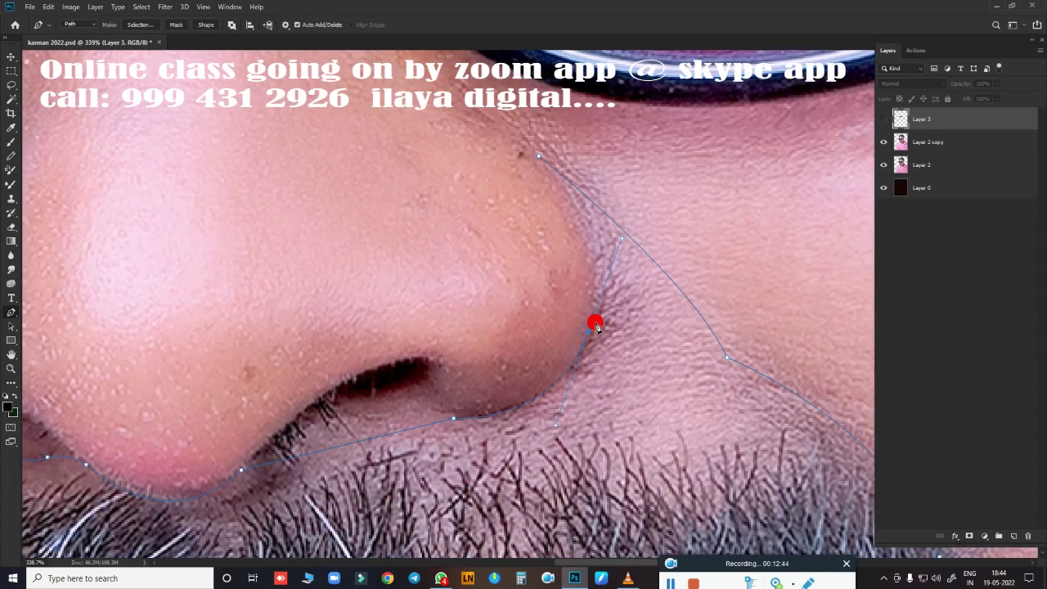
{"action": "left_click_drag", "start_coordinate": [534, 161], "coordinate": [442, 90]}
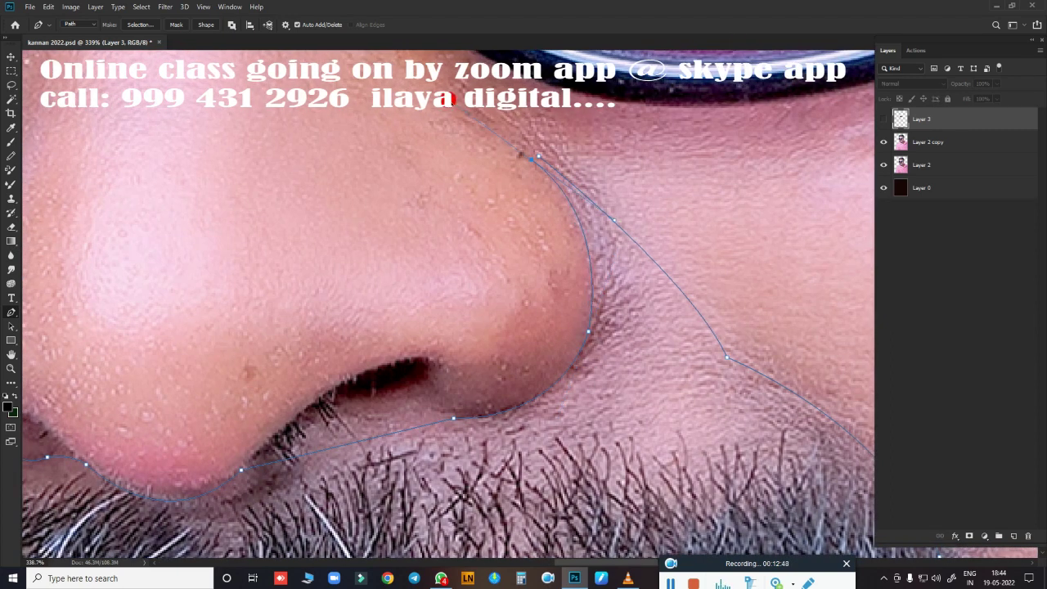
{"action": "right_click", "coordinate": [569, 257]}
{"action": "left_click", "coordinate": [597, 296]}
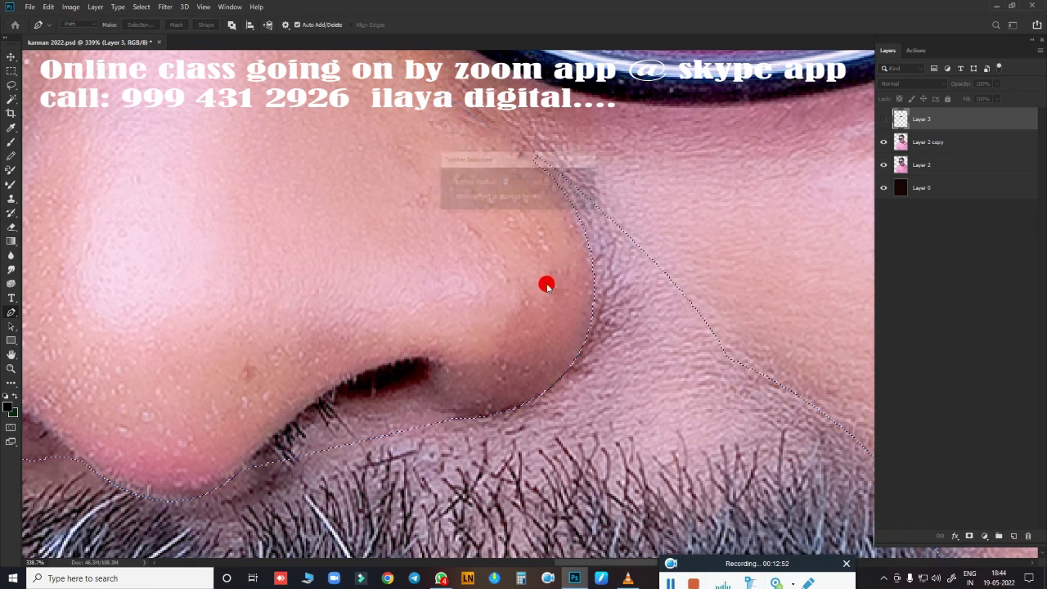
Step: Confirm the selection, switch to the Smudge tool and make Layer 3 visible
{"action": "key", "text": "Return"}
{"action": "scroll", "coordinate": [546, 285], "scroll_direction": "down", "scroll_amount": 3}
{"action": "scroll", "coordinate": [493, 265], "scroll_direction": "down", "scroll_amount": 3}
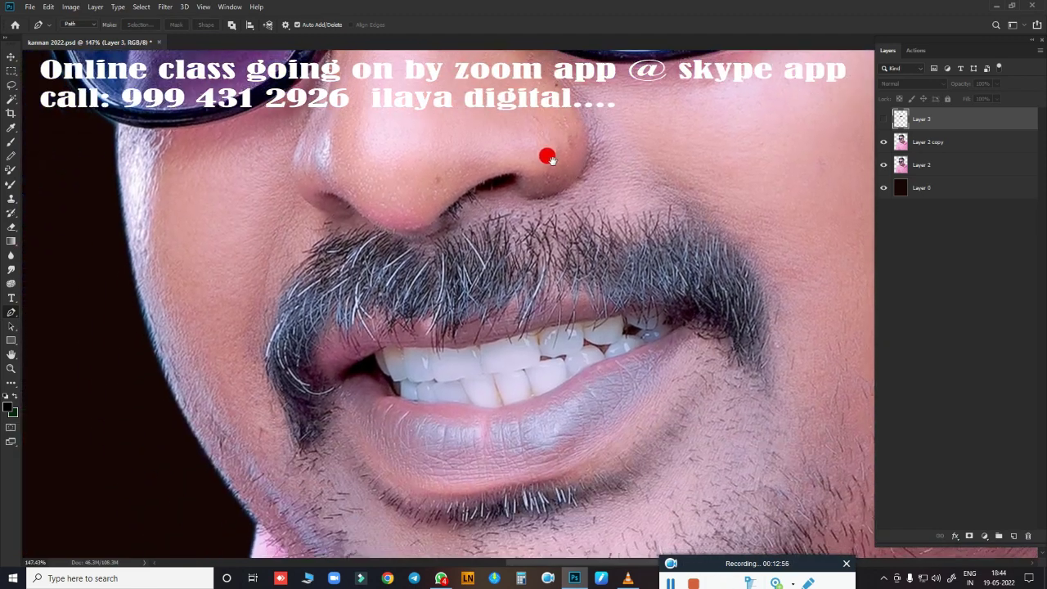
{"action": "scroll", "coordinate": [546, 156], "scroll_direction": "up", "scroll_amount": 2}
{"action": "key", "text": "r"}
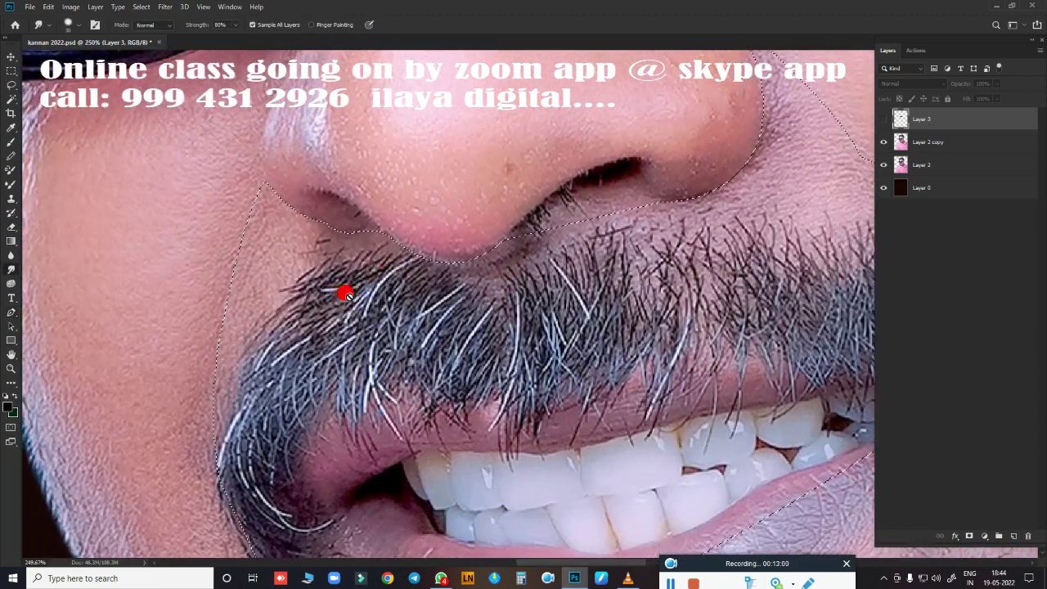
{"action": "left_click", "coordinate": [884, 119]}
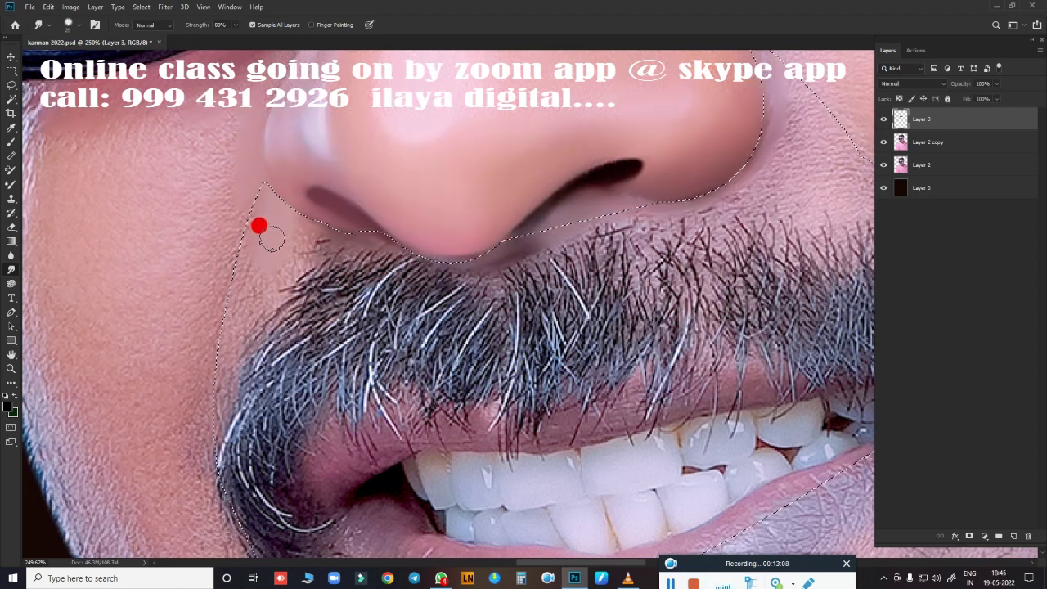
Step: Smudge the skin under the nostril and up and down the nose's right edge
{"action": "mouse_move", "coordinate": [295, 245]}
{"action": "left_mouse_down"}
{"action": "mouse_move", "coordinate": [324, 224]}
{"action": "mouse_move", "coordinate": [311, 254]}
{"action": "mouse_move", "coordinate": [315, 224]}
{"action": "mouse_move", "coordinate": [213, 238]}
{"action": "mouse_move", "coordinate": [243, 269]}
{"action": "mouse_move", "coordinate": [228, 299]}
{"action": "left_mouse_up"}
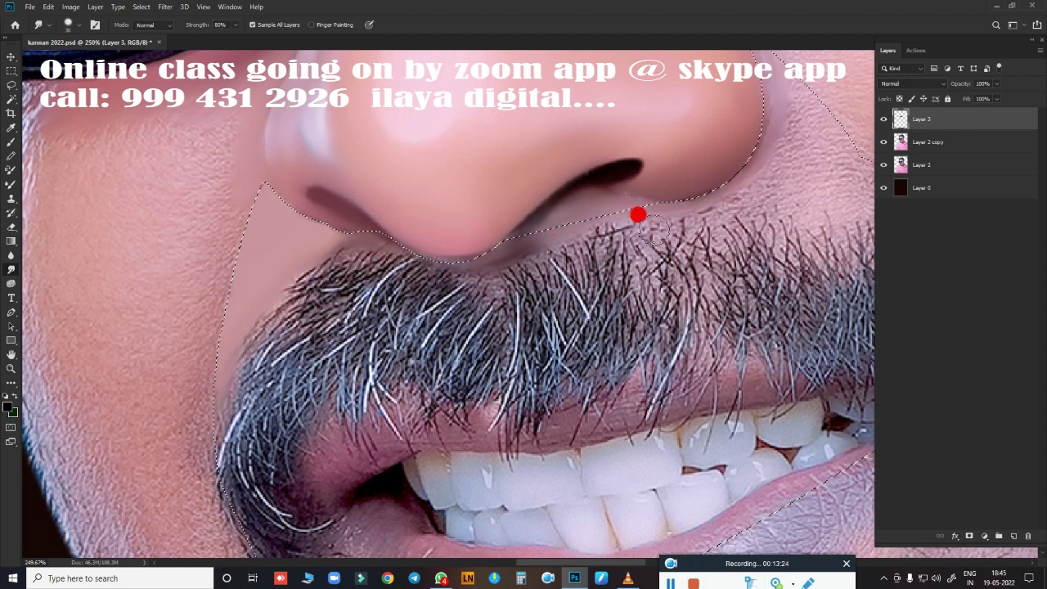
{"action": "mouse_move", "coordinate": [372, 245]}
{"action": "left_mouse_down"}
{"action": "mouse_move", "coordinate": [221, 278]}
{"action": "mouse_move", "coordinate": [403, 259]}
{"action": "mouse_move", "coordinate": [366, 278]}
{"action": "mouse_move", "coordinate": [494, 246]}
{"action": "mouse_move", "coordinate": [359, 293]}
{"action": "left_mouse_up"}
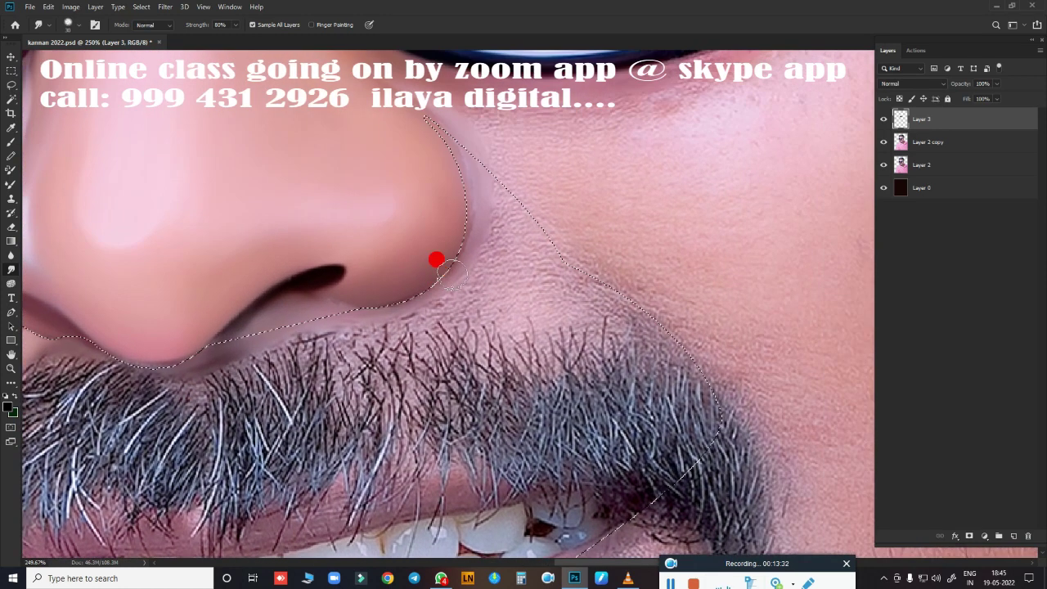
{"action": "mouse_move", "coordinate": [434, 259]}
{"action": "left_mouse_down"}
{"action": "mouse_move", "coordinate": [437, 136]}
{"action": "mouse_move", "coordinate": [456, 205]}
{"action": "mouse_move", "coordinate": [428, 250]}
{"action": "left_mouse_up"}
{"action": "mouse_move", "coordinate": [527, 262]}
{"action": "left_mouse_down"}
{"action": "mouse_move", "coordinate": [514, 247]}
{"action": "mouse_move", "coordinate": [498, 265]}
{"action": "mouse_move", "coordinate": [479, 122]}
{"action": "mouse_move", "coordinate": [456, 188]}
{"action": "mouse_move", "coordinate": [446, 139]}
{"action": "mouse_move", "coordinate": [486, 252]}
{"action": "mouse_move", "coordinate": [467, 269]}
{"action": "mouse_move", "coordinate": [360, 300]}
{"action": "mouse_move", "coordinate": [482, 280]}
{"action": "mouse_move", "coordinate": [502, 294]}
{"action": "mouse_move", "coordinate": [593, 287]}
{"action": "mouse_move", "coordinate": [541, 275]}
{"action": "mouse_move", "coordinate": [524, 192]}
{"action": "mouse_move", "coordinate": [477, 215]}
{"action": "mouse_move", "coordinate": [537, 222]}
{"action": "mouse_move", "coordinate": [686, 289]}
{"action": "mouse_move", "coordinate": [550, 283]}
{"action": "mouse_move", "coordinate": [528, 257]}
{"action": "mouse_move", "coordinate": [463, 248]}
{"action": "left_mouse_up"}
Step: Check the result with the selection hidden, then smudge the dark nostril crease leftward
{"action": "key", "text": "ctrl+d"}
{"action": "left_click", "coordinate": [459, 283], "text": "alt"}
{"action": "key", "text": "ctrl+z"}
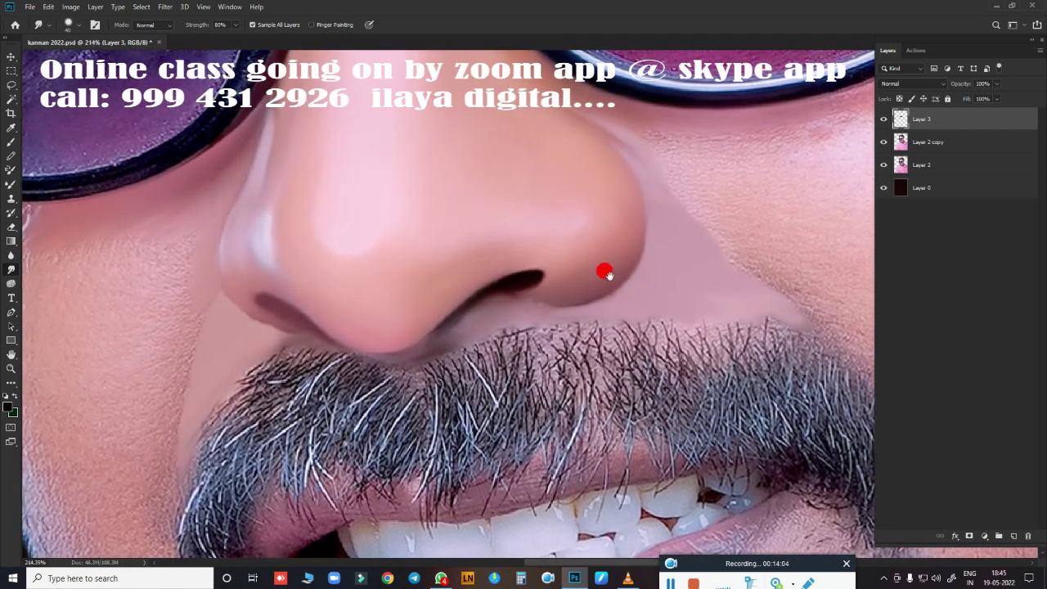
{"action": "scroll", "coordinate": [573, 278], "scroll_direction": "up", "scroll_amount": 1}
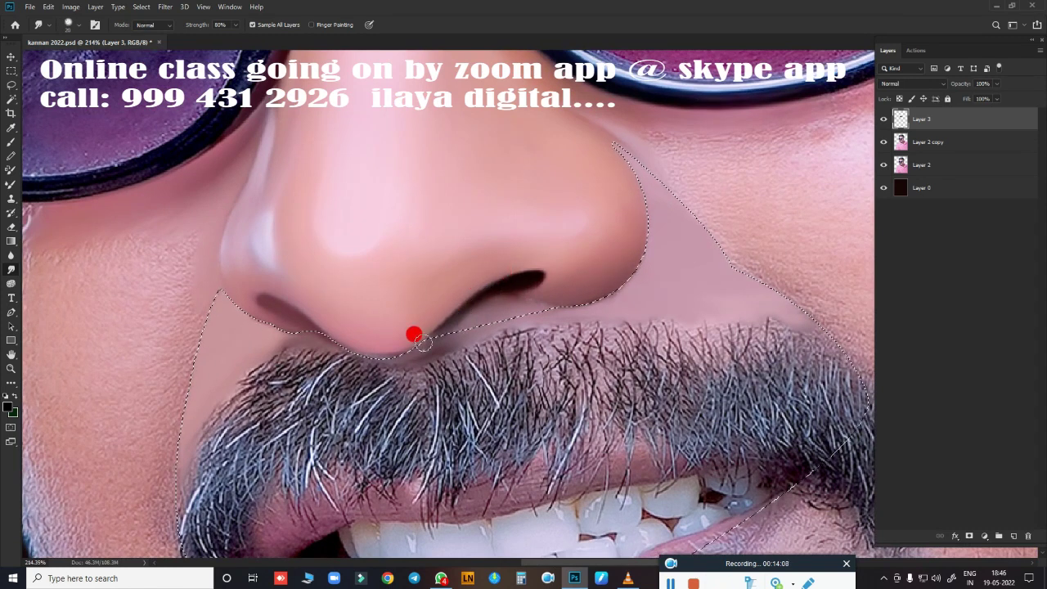
{"action": "left_click_drag", "start_coordinate": [517, 286], "coordinate": [484, 289]}
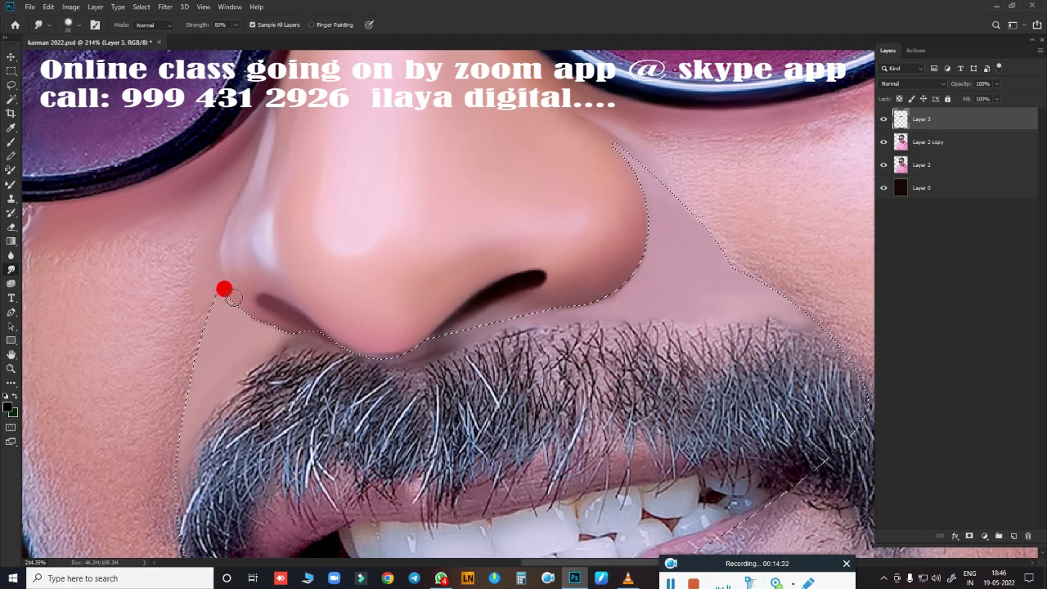
Step: Smooth the cheek along the selection edge up toward the nose top
{"action": "scroll", "coordinate": [600, 291], "scroll_direction": "up", "scroll_amount": 2}
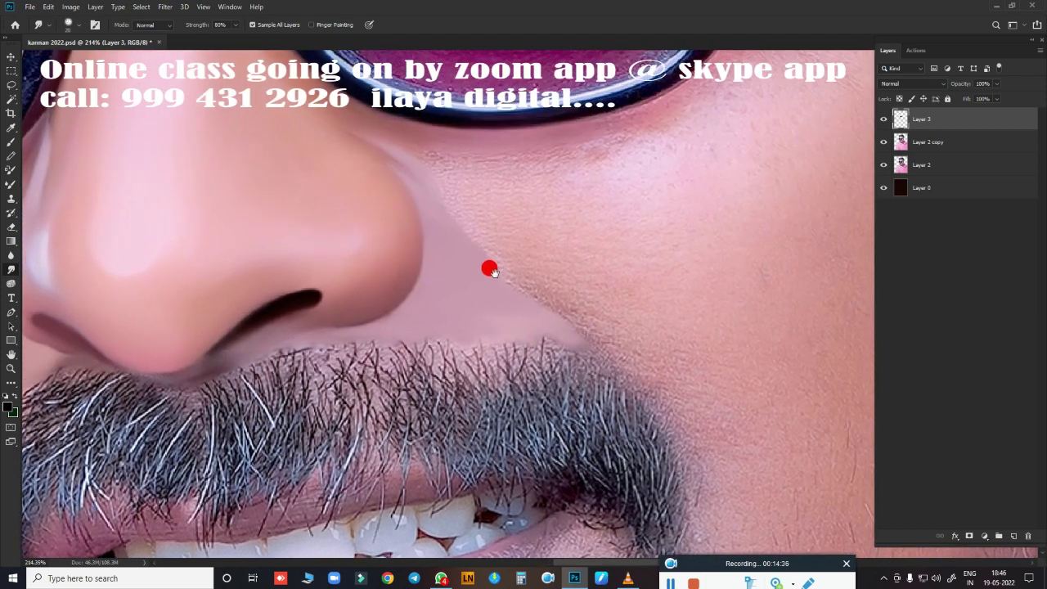
{"action": "scroll", "coordinate": [491, 270], "scroll_direction": "right", "scroll_amount": 3}
{"action": "mouse_move", "coordinate": [516, 290]}
{"action": "left_mouse_down"}
{"action": "mouse_move", "coordinate": [488, 269]}
{"action": "mouse_move", "coordinate": [523, 306]}
{"action": "mouse_move", "coordinate": [402, 161]}
{"action": "left_mouse_up"}
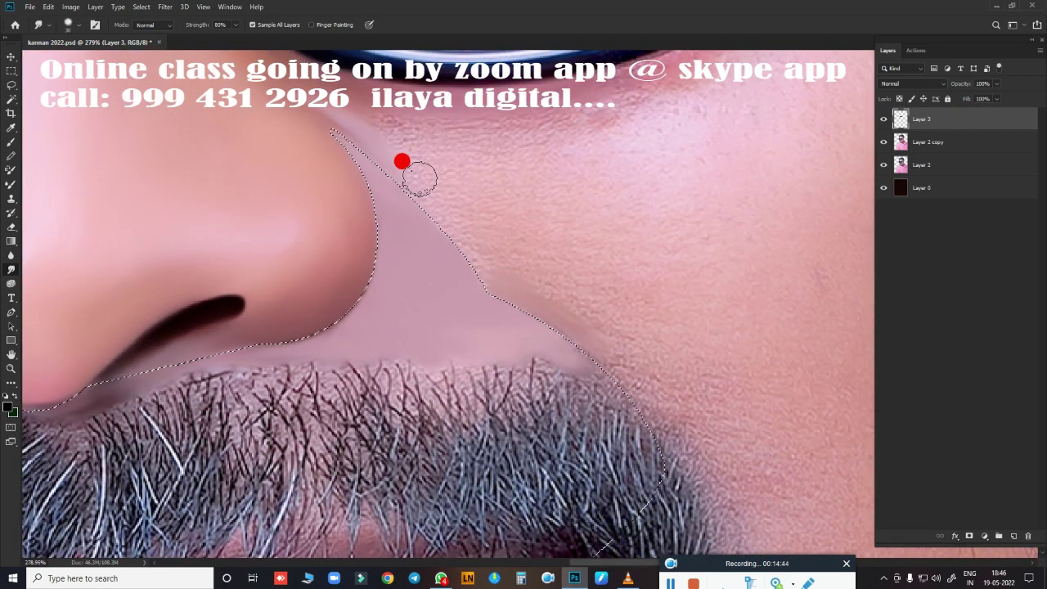
{"action": "key", "text": "ctrl+d"}
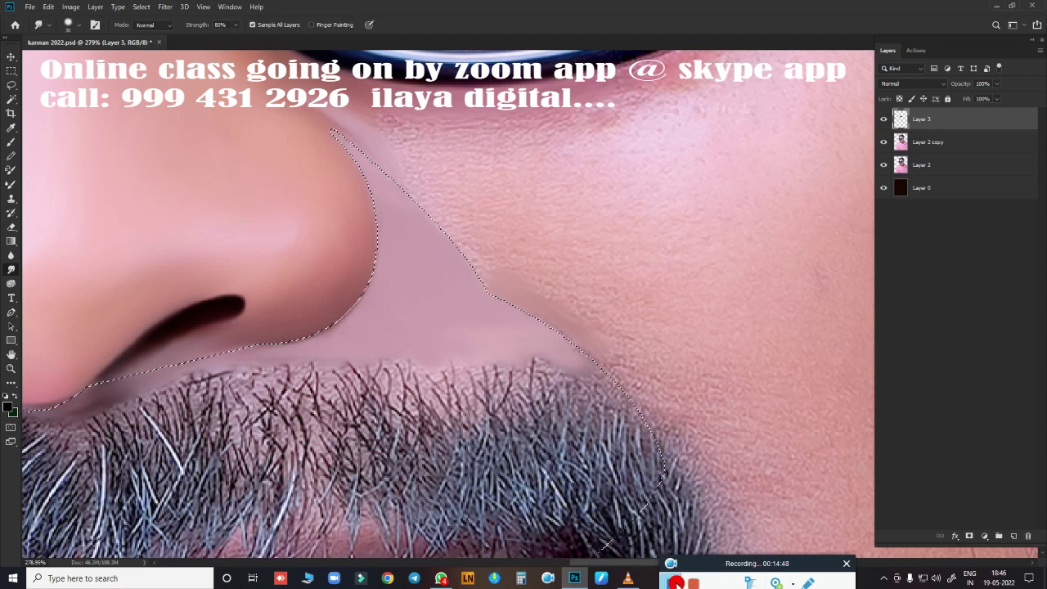
{"action": "scroll", "coordinate": [595, 291], "scroll_direction": "down", "scroll_amount": 2}
{"action": "key", "text": "ctrl+shift+d"}
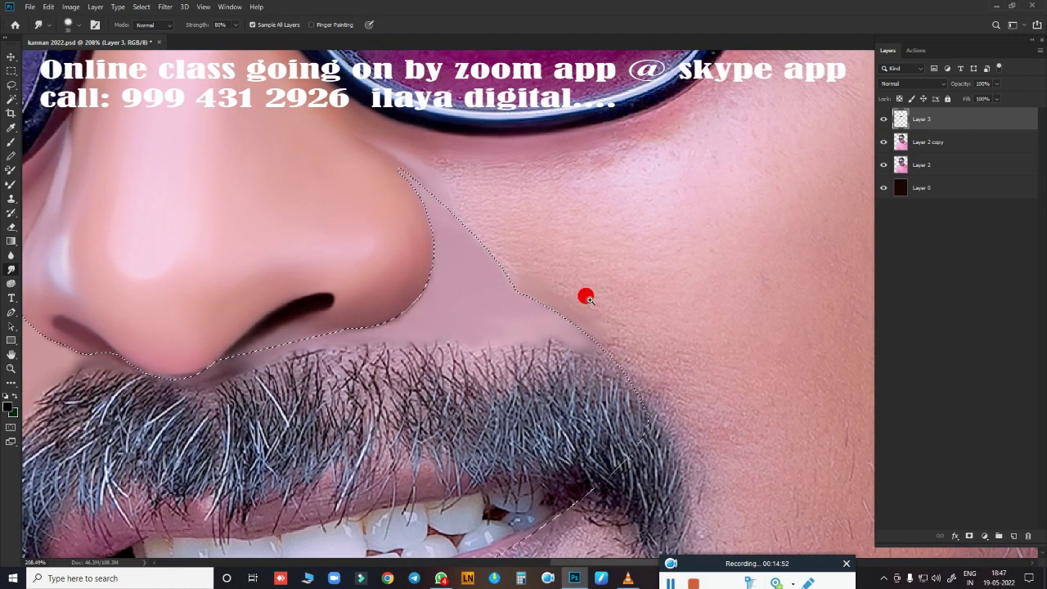
{"action": "scroll", "coordinate": [587, 297], "scroll_direction": "up", "scroll_amount": 1}
{"action": "scroll", "coordinate": [610, 283], "scroll_direction": "up", "scroll_amount": 1}
{"action": "mouse_move", "coordinate": [473, 222]}
{"action": "left_mouse_down"}
{"action": "mouse_move", "coordinate": [326, 116]}
{"action": "mouse_move", "coordinate": [598, 358]}
{"action": "mouse_move", "coordinate": [462, 284]}
{"action": "mouse_move", "coordinate": [351, 395]}
{"action": "mouse_move", "coordinate": [369, 227]}
{"action": "mouse_move", "coordinate": [407, 365]}
{"action": "mouse_move", "coordinate": [295, 415]}
{"action": "left_mouse_up"}
Step: Smear the skin toward the right nostril and smooth the cheek below the nose line
{"action": "scroll", "coordinate": [295, 416], "scroll_direction": "down", "scroll_amount": 3}
{"action": "mouse_move", "coordinate": [747, 276]}
{"action": "left_mouse_down"}
{"action": "mouse_move", "coordinate": [379, 267]}
{"action": "mouse_move", "coordinate": [337, 288]}
{"action": "mouse_move", "coordinate": [331, 266]}
{"action": "mouse_move", "coordinate": [370, 223]}
{"action": "mouse_move", "coordinate": [342, 237]}
{"action": "mouse_move", "coordinate": [353, 213]}
{"action": "left_mouse_up"}
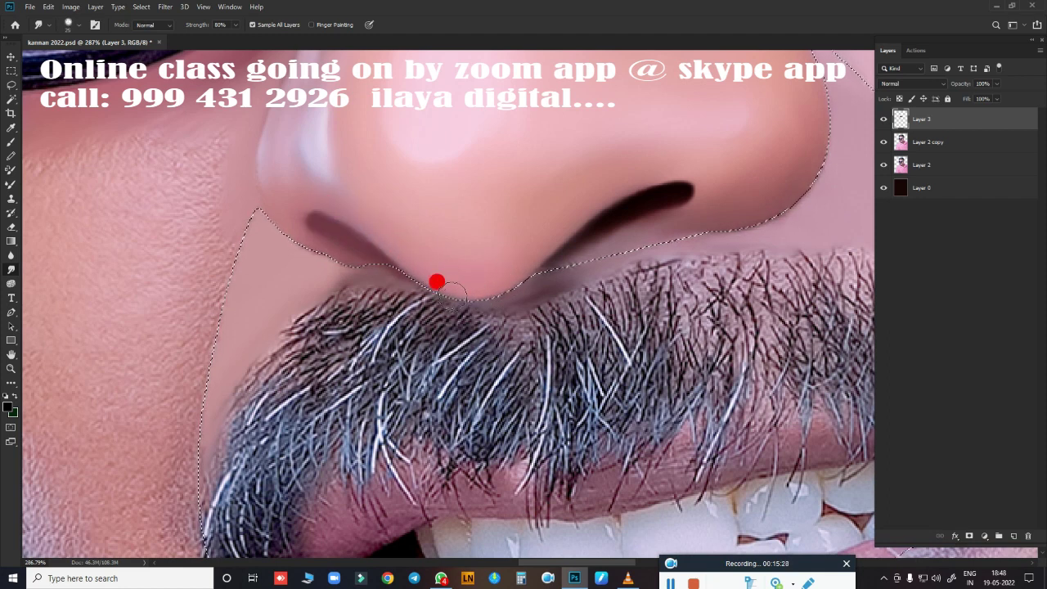
{"action": "mouse_move", "coordinate": [443, 264]}
{"action": "left_mouse_down"}
{"action": "mouse_move", "coordinate": [629, 218]}
{"action": "mouse_move", "coordinate": [573, 262]}
{"action": "left_mouse_up"}
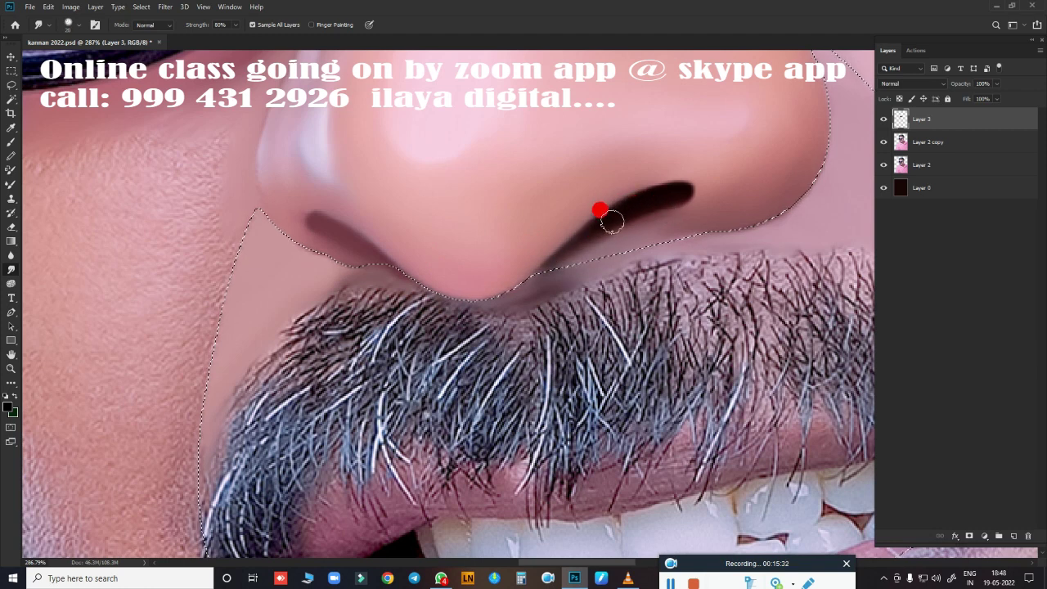
{"action": "mouse_move", "coordinate": [254, 242]}
{"action": "left_mouse_down"}
{"action": "mouse_move", "coordinate": [171, 409]}
{"action": "mouse_move", "coordinate": [169, 452]}
{"action": "mouse_move", "coordinate": [236, 248]}
{"action": "mouse_move", "coordinate": [194, 367]}
{"action": "mouse_move", "coordinate": [172, 484]}
{"action": "mouse_move", "coordinate": [188, 445]}
{"action": "mouse_move", "coordinate": [182, 388]}
{"action": "mouse_move", "coordinate": [395, 333]}
{"action": "left_mouse_up"}
{"action": "scroll", "coordinate": [439, 360], "scroll_direction": "down", "scroll_amount": 5}
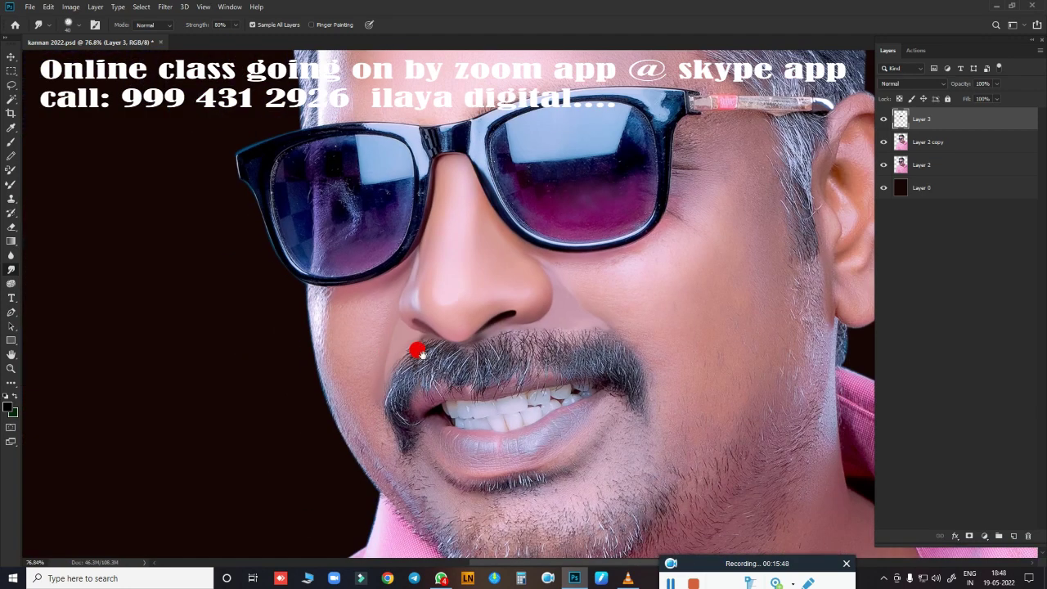
{"action": "scroll", "coordinate": [458, 431], "scroll_direction": "down", "scroll_amount": 1}
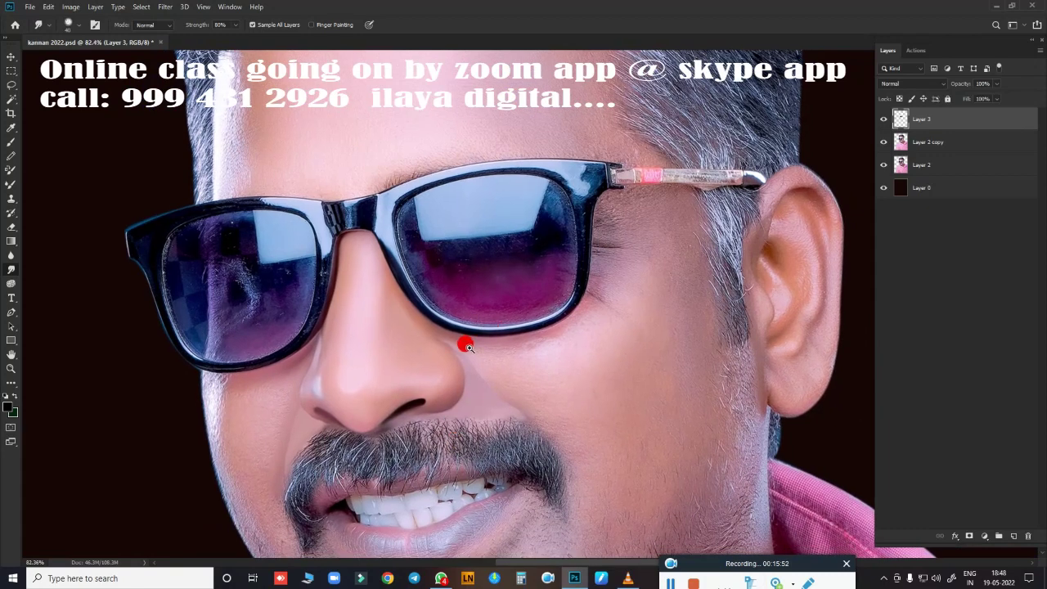
{"action": "scroll", "coordinate": [466, 341], "scroll_direction": "down", "scroll_amount": 2}
{"action": "scroll", "coordinate": [463, 351], "scroll_direction": "down", "scroll_amount": 1}
{"action": "scroll", "coordinate": [451, 292], "scroll_direction": "down", "scroll_amount": 1}
{"action": "scroll", "coordinate": [438, 293], "scroll_direction": "up", "scroll_amount": 3}
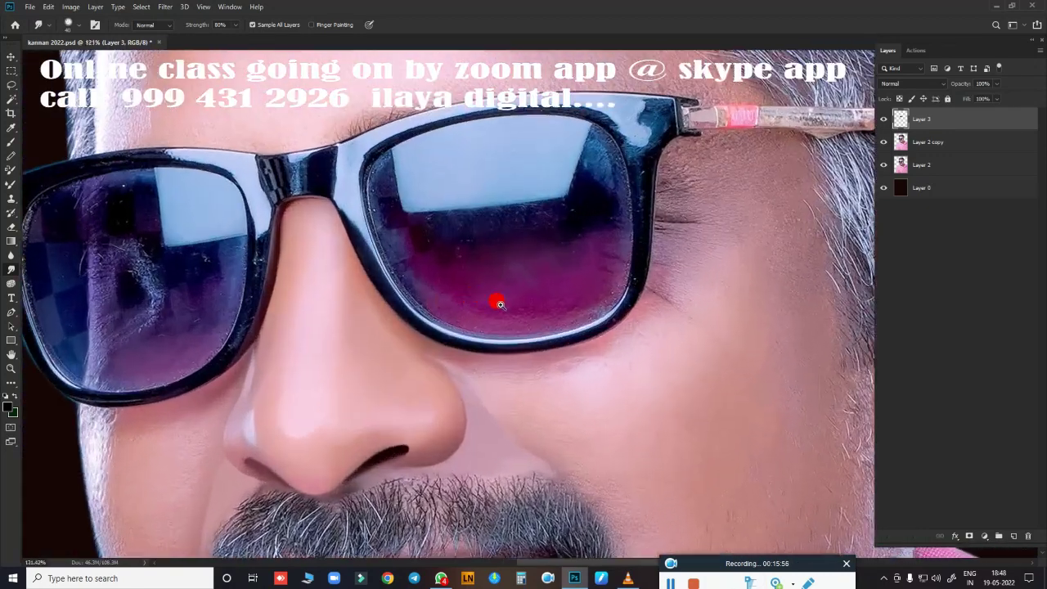
{"action": "scroll", "coordinate": [458, 266], "scroll_direction": "down", "scroll_amount": 1}
{"action": "scroll", "coordinate": [458, 258], "scroll_direction": "up", "scroll_amount": 1}
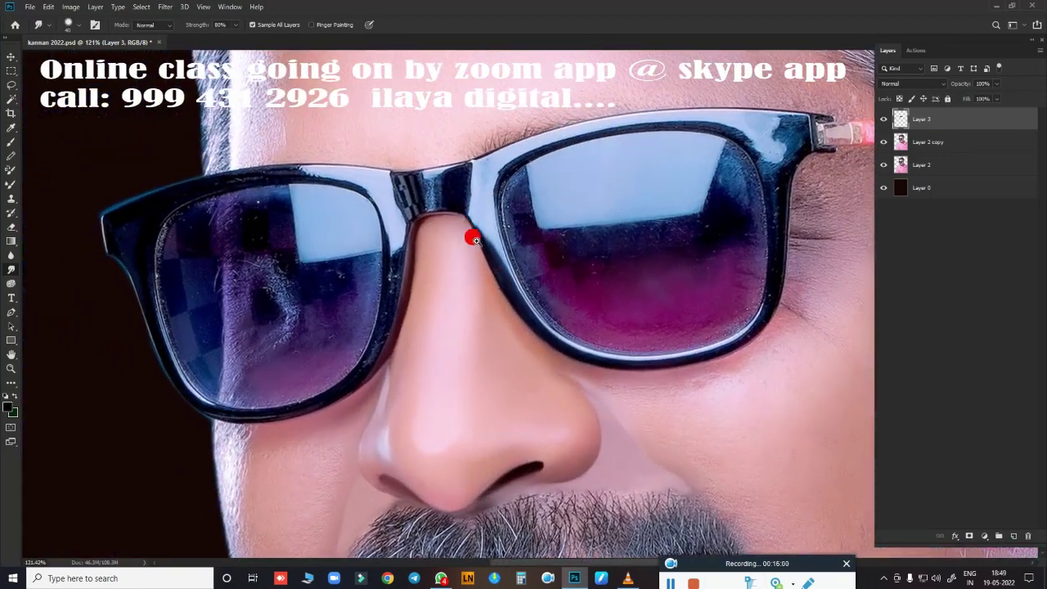
{"action": "scroll", "coordinate": [450, 245], "scroll_direction": "up", "scroll_amount": 2}
{"action": "scroll", "coordinate": [429, 258], "scroll_direction": "up", "scroll_amount": 1}
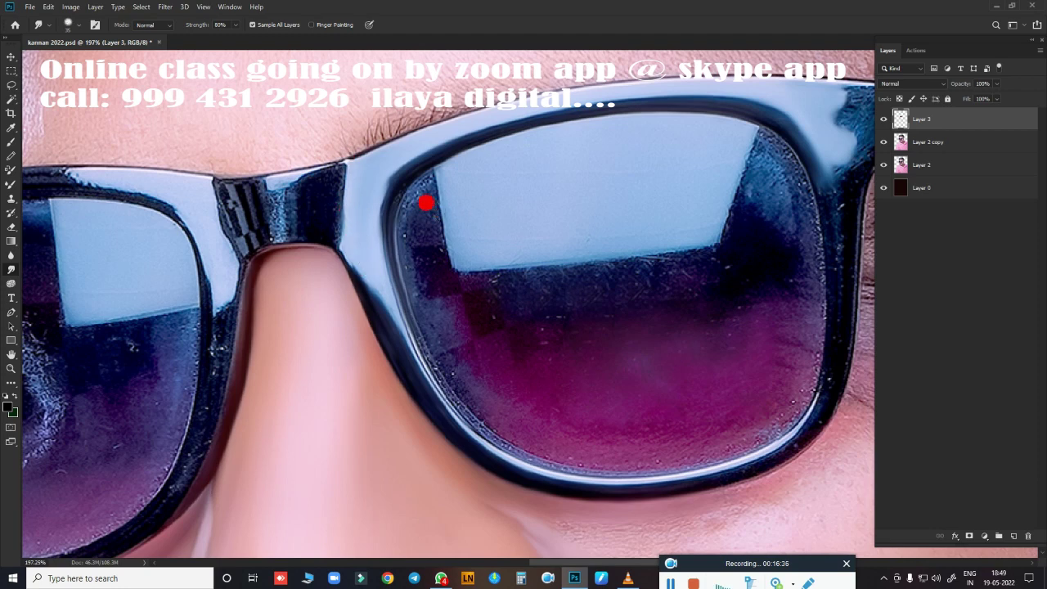
{"action": "scroll", "coordinate": [547, 248], "scroll_direction": "down", "scroll_amount": 3}
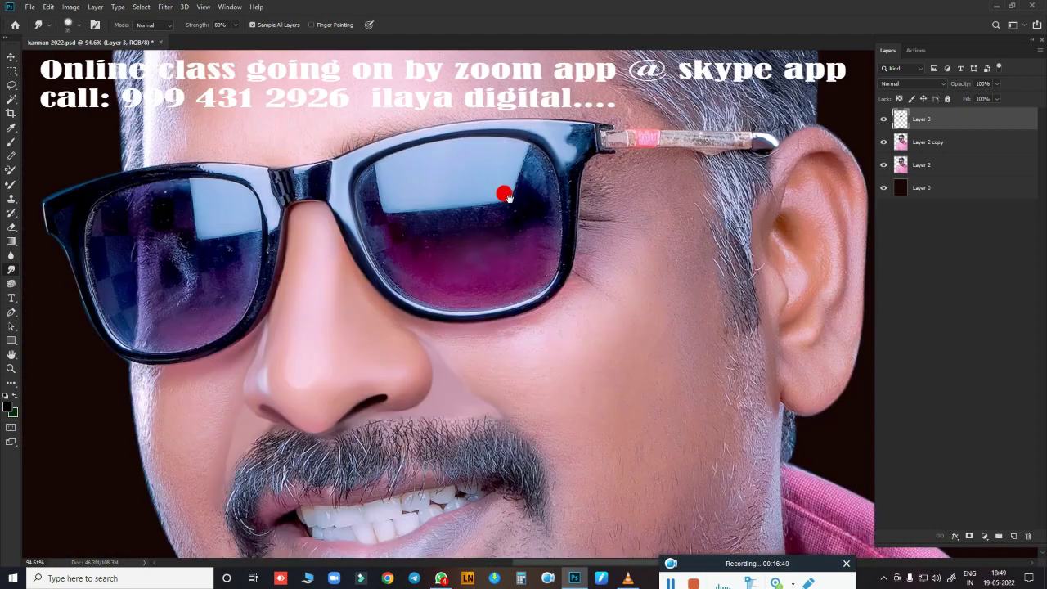
{"action": "scroll", "coordinate": [502, 193], "scroll_direction": "up", "scroll_amount": 3}
Step: Smudge the frame top, the inner frame edge by the nose and the lower rim
{"action": "scroll", "coordinate": [549, 236], "scroll_direction": "up", "scroll_amount": 3}
{"action": "mouse_move", "coordinate": [564, 199]}
{"action": "left_mouse_down"}
{"action": "mouse_move", "coordinate": [598, 182]}
{"action": "mouse_move", "coordinate": [561, 199]}
{"action": "mouse_move", "coordinate": [584, 227]}
{"action": "mouse_move", "coordinate": [568, 280]}
{"action": "mouse_move", "coordinate": [552, 267]}
{"action": "mouse_move", "coordinate": [545, 297]}
{"action": "mouse_move", "coordinate": [561, 276]}
{"action": "mouse_move", "coordinate": [554, 374]}
{"action": "mouse_move", "coordinate": [574, 253]}
{"action": "mouse_move", "coordinate": [627, 175]}
{"action": "left_mouse_up"}
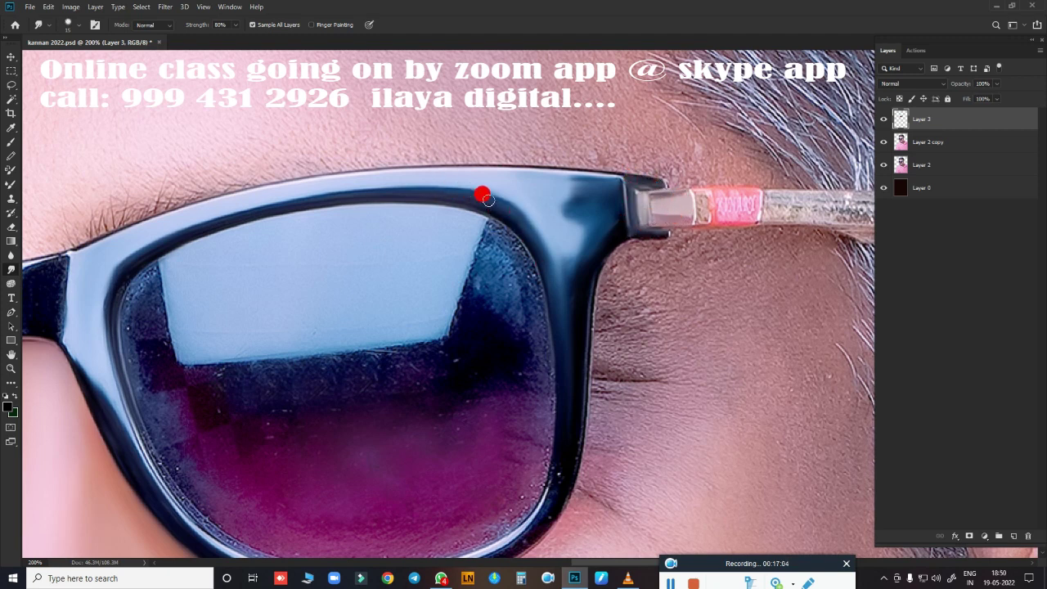
{"action": "mouse_move", "coordinate": [487, 200]}
{"action": "left_mouse_down"}
{"action": "mouse_move", "coordinate": [655, 117]}
{"action": "mouse_move", "coordinate": [435, 319]}
{"action": "mouse_move", "coordinate": [226, 198]}
{"action": "mouse_move", "coordinate": [250, 242]}
{"action": "mouse_move", "coordinate": [232, 214]}
{"action": "left_mouse_up"}
{"action": "left_click_drag", "start_coordinate": [232, 213], "coordinate": [293, 316]}
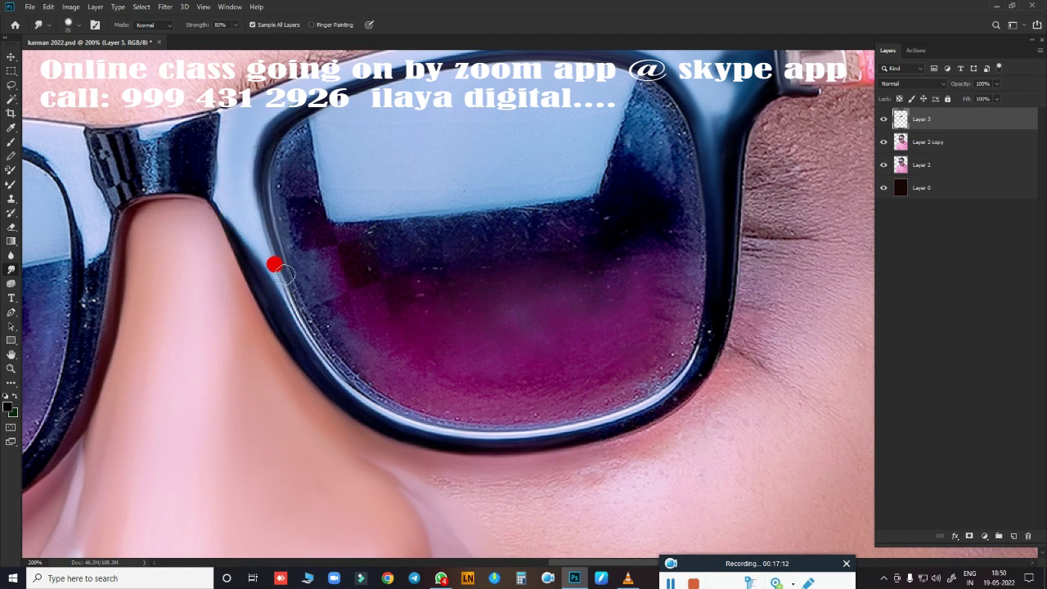
{"action": "mouse_move", "coordinate": [278, 128]}
{"action": "left_mouse_down"}
{"action": "mouse_move", "coordinate": [276, 264]}
{"action": "mouse_move", "coordinate": [315, 335]}
{"action": "mouse_move", "coordinate": [358, 376]}
{"action": "mouse_move", "coordinate": [473, 432]}
{"action": "mouse_move", "coordinate": [402, 423]}
{"action": "mouse_move", "coordinate": [576, 436]}
{"action": "left_mouse_up"}
{"action": "mouse_move", "coordinate": [718, 270]}
{"action": "left_mouse_down"}
{"action": "mouse_move", "coordinate": [701, 355]}
{"action": "mouse_move", "coordinate": [680, 378]}
{"action": "mouse_move", "coordinate": [483, 435]}
{"action": "left_mouse_up"}
Step: Smooth the frame's right edge and blend the lens tones into the dark inner edge
{"action": "left_click", "coordinate": [735, 126]}
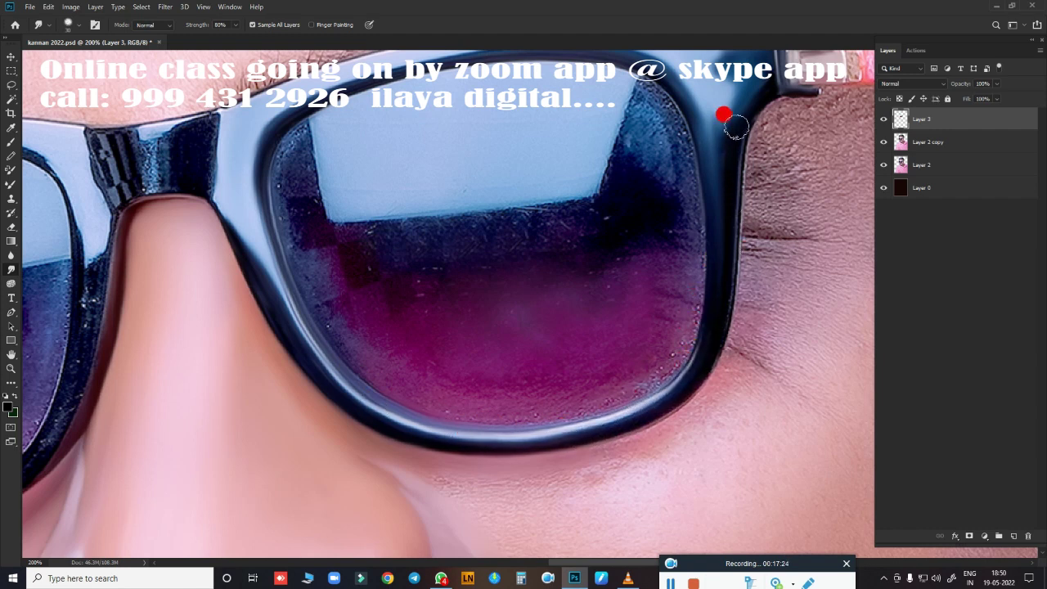
{"action": "mouse_move", "coordinate": [731, 143]}
{"action": "left_mouse_down"}
{"action": "mouse_move", "coordinate": [715, 292]}
{"action": "mouse_move", "coordinate": [712, 131]}
{"action": "mouse_move", "coordinate": [724, 98]}
{"action": "left_mouse_up"}
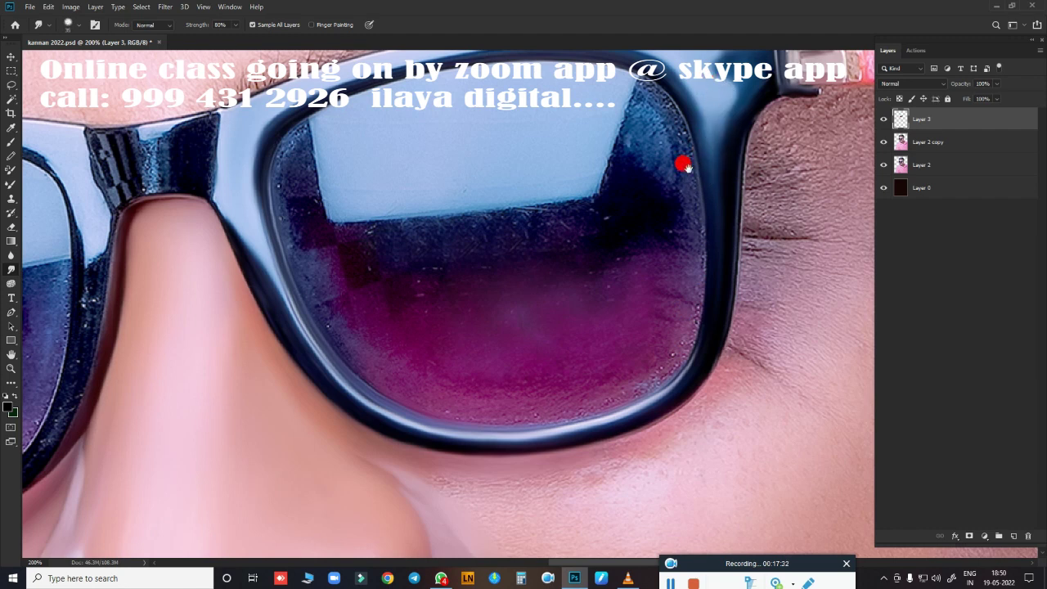
{"action": "scroll", "coordinate": [686, 166], "scroll_direction": "up", "scroll_amount": 2}
{"action": "scroll", "coordinate": [679, 163], "scroll_direction": "down", "scroll_amount": 3}
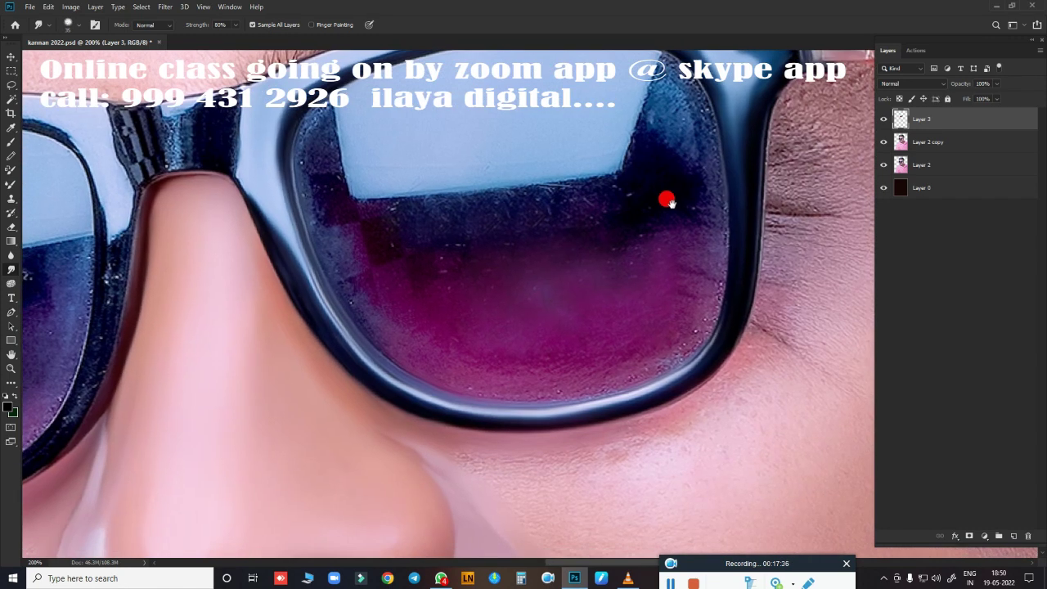
{"action": "left_click_drag", "start_coordinate": [379, 222], "coordinate": [306, 118]}
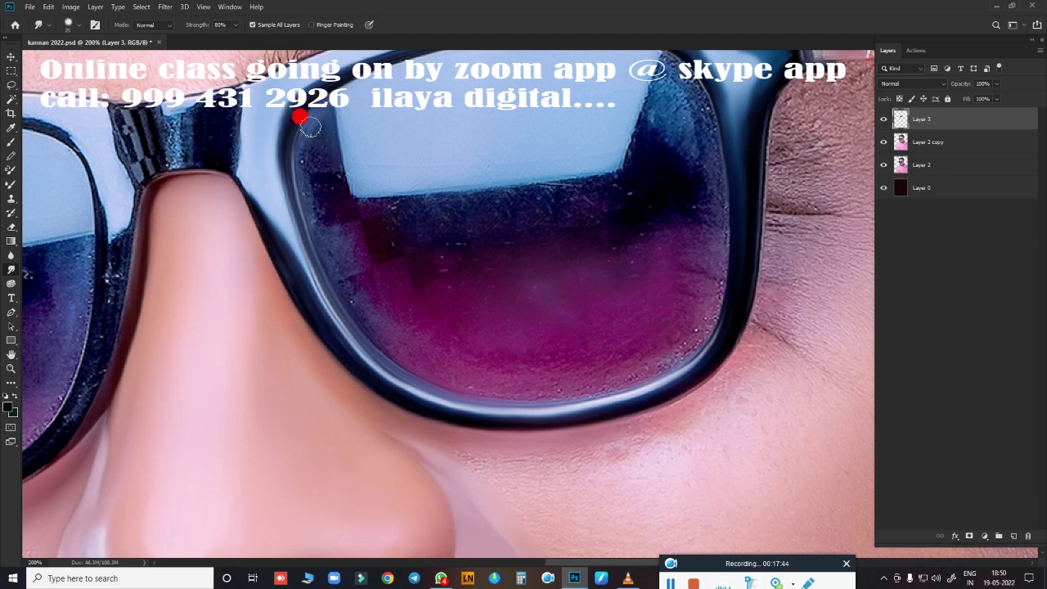
{"action": "mouse_move", "coordinate": [310, 127]}
{"action": "left_mouse_down"}
{"action": "mouse_move", "coordinate": [305, 186]}
{"action": "mouse_move", "coordinate": [341, 188]}
{"action": "mouse_move", "coordinate": [323, 241]}
{"action": "mouse_move", "coordinate": [347, 236]}
{"action": "mouse_move", "coordinate": [351, 273]}
{"action": "mouse_move", "coordinate": [400, 210]}
{"action": "mouse_move", "coordinate": [450, 204]}
{"action": "mouse_move", "coordinate": [405, 220]}
{"action": "mouse_move", "coordinate": [438, 229]}
{"action": "mouse_move", "coordinate": [489, 217]}
{"action": "mouse_move", "coordinate": [467, 202]}
{"action": "mouse_move", "coordinate": [529, 191]}
{"action": "mouse_move", "coordinate": [595, 216]}
{"action": "mouse_move", "coordinate": [640, 187]}
{"action": "mouse_move", "coordinate": [629, 180]}
{"action": "mouse_move", "coordinate": [424, 276]}
{"action": "mouse_move", "coordinate": [396, 276]}
{"action": "mouse_move", "coordinate": [666, 154]}
{"action": "mouse_move", "coordinate": [666, 180]}
{"action": "mouse_move", "coordinate": [663, 82]}
{"action": "mouse_move", "coordinate": [695, 98]}
{"action": "mouse_move", "coordinate": [698, 207]}
{"action": "mouse_move", "coordinate": [674, 127]}
{"action": "left_mouse_up"}
Step: Soften the lens's lower, right and upper blue edges and blend its purple tint
{"action": "mouse_move", "coordinate": [679, 154]}
{"action": "left_mouse_down"}
{"action": "mouse_move", "coordinate": [596, 197]}
{"action": "mouse_move", "coordinate": [627, 172]}
{"action": "mouse_move", "coordinate": [616, 195]}
{"action": "left_mouse_up"}
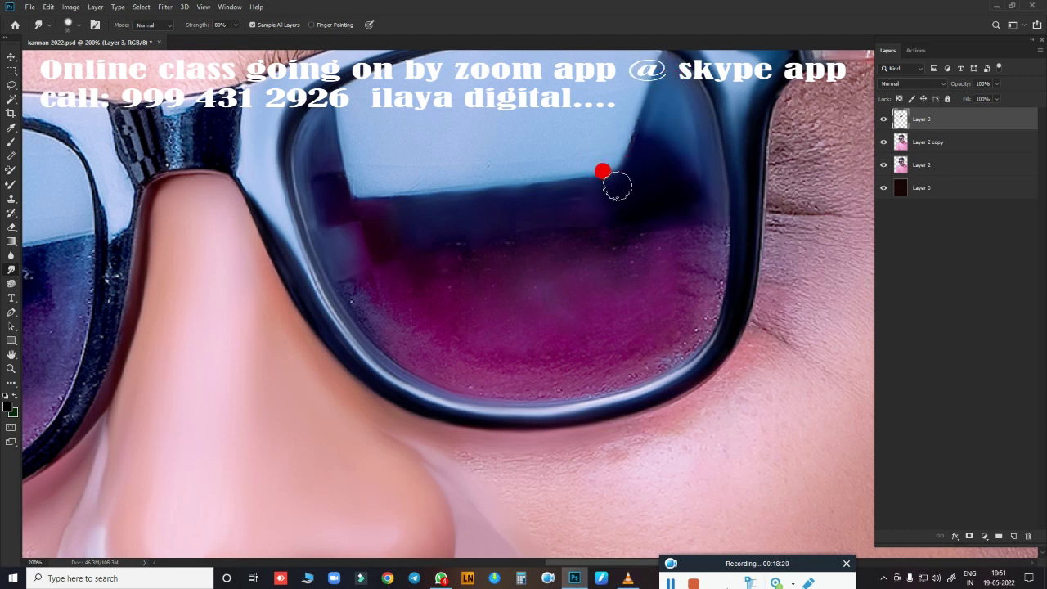
{"action": "mouse_move", "coordinate": [359, 269]}
{"action": "left_mouse_down"}
{"action": "mouse_move", "coordinate": [346, 286]}
{"action": "mouse_move", "coordinate": [311, 238]}
{"action": "mouse_move", "coordinate": [414, 345]}
{"action": "left_mouse_up"}
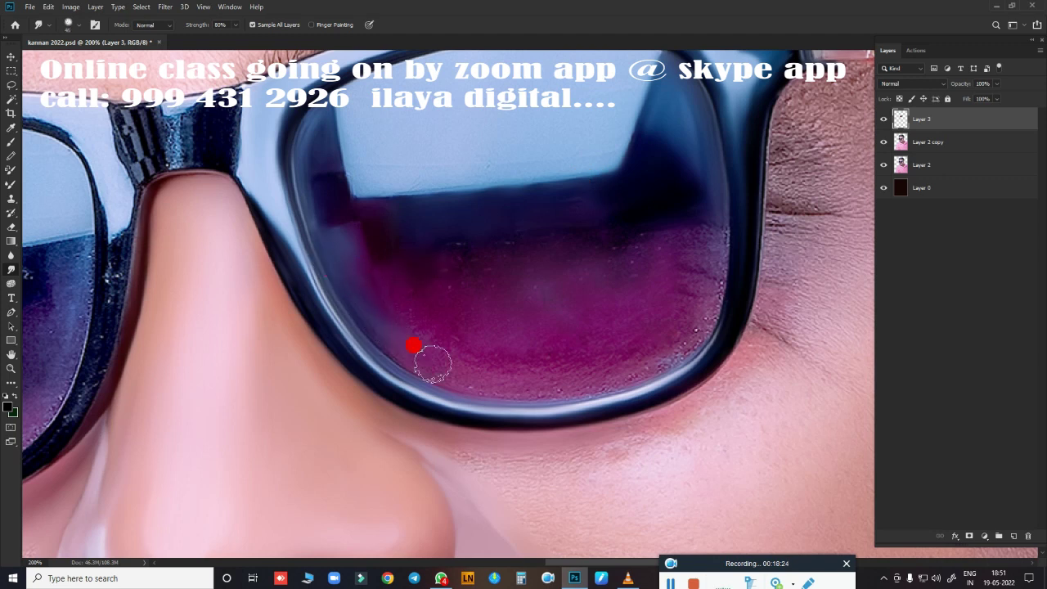
{"action": "left_click_drag", "start_coordinate": [527, 378], "coordinate": [460, 369]}
{"action": "mouse_move", "coordinate": [701, 238]}
{"action": "left_mouse_down"}
{"action": "mouse_move", "coordinate": [713, 236]}
{"action": "mouse_move", "coordinate": [689, 334]}
{"action": "mouse_move", "coordinate": [666, 351]}
{"action": "mouse_move", "coordinate": [421, 292]}
{"action": "mouse_move", "coordinate": [491, 334]}
{"action": "mouse_move", "coordinate": [479, 334]}
{"action": "mouse_move", "coordinate": [512, 276]}
{"action": "mouse_move", "coordinate": [498, 246]}
{"action": "mouse_move", "coordinate": [434, 257]}
{"action": "mouse_move", "coordinate": [610, 215]}
{"action": "mouse_move", "coordinate": [659, 238]}
{"action": "mouse_move", "coordinate": [592, 276]}
{"action": "mouse_move", "coordinate": [451, 270]}
{"action": "left_mouse_up"}
{"action": "mouse_move", "coordinate": [492, 199]}
{"action": "left_mouse_down"}
{"action": "mouse_move", "coordinate": [584, 262]}
{"action": "mouse_move", "coordinate": [562, 322]}
{"action": "left_mouse_up"}
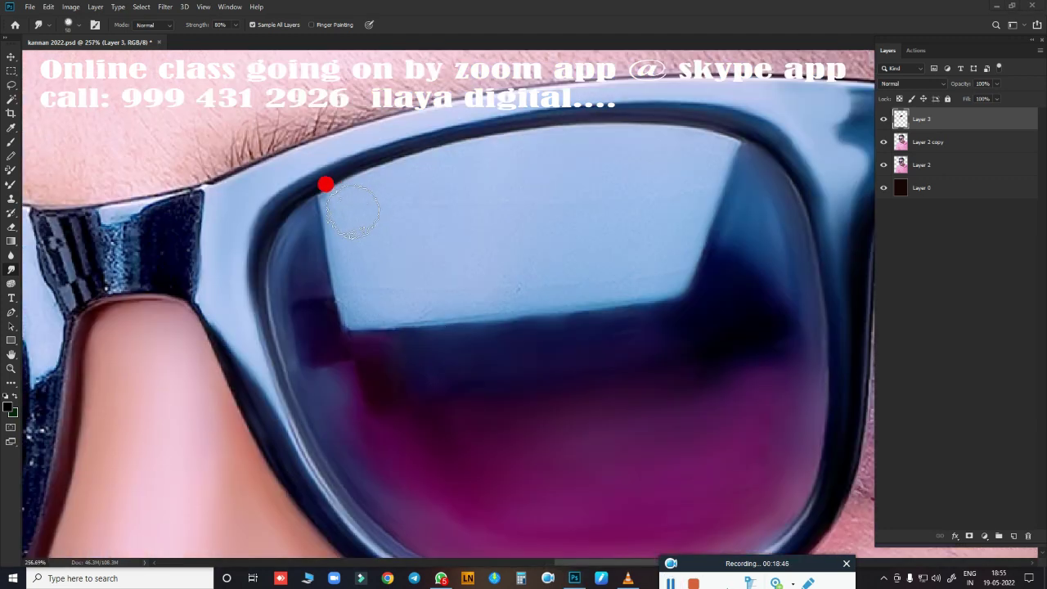
{"action": "mouse_move", "coordinate": [325, 185]}
{"action": "left_mouse_down"}
{"action": "mouse_move", "coordinate": [416, 147]}
{"action": "mouse_move", "coordinate": [411, 156]}
{"action": "mouse_move", "coordinate": [648, 128]}
{"action": "mouse_move", "coordinate": [656, 173]}
{"action": "mouse_move", "coordinate": [641, 227]}
{"action": "mouse_move", "coordinate": [332, 183]}
{"action": "mouse_move", "coordinate": [345, 285]}
{"action": "mouse_move", "coordinate": [619, 287]}
{"action": "mouse_move", "coordinate": [365, 213]}
{"action": "mouse_move", "coordinate": [488, 159]}
{"action": "mouse_move", "coordinate": [603, 191]}
{"action": "mouse_move", "coordinate": [395, 238]}
{"action": "mouse_move", "coordinate": [338, 271]}
{"action": "left_mouse_up"}
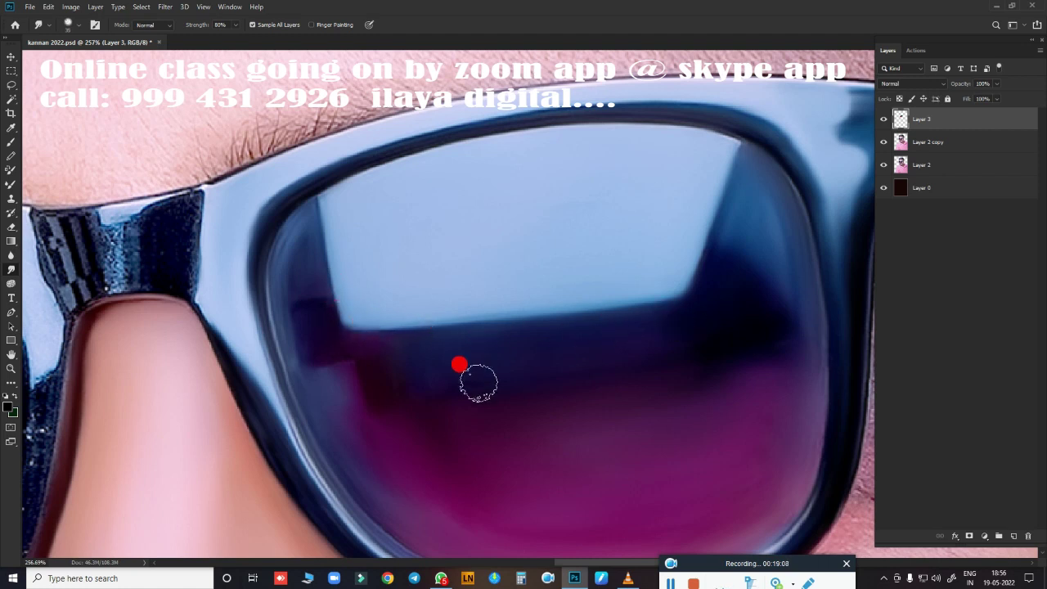
{"action": "mouse_move", "coordinate": [478, 382]}
{"action": "left_mouse_down"}
{"action": "mouse_move", "coordinate": [584, 343]}
{"action": "mouse_move", "coordinate": [435, 393]}
{"action": "mouse_move", "coordinate": [287, 277]}
{"action": "left_mouse_up"}
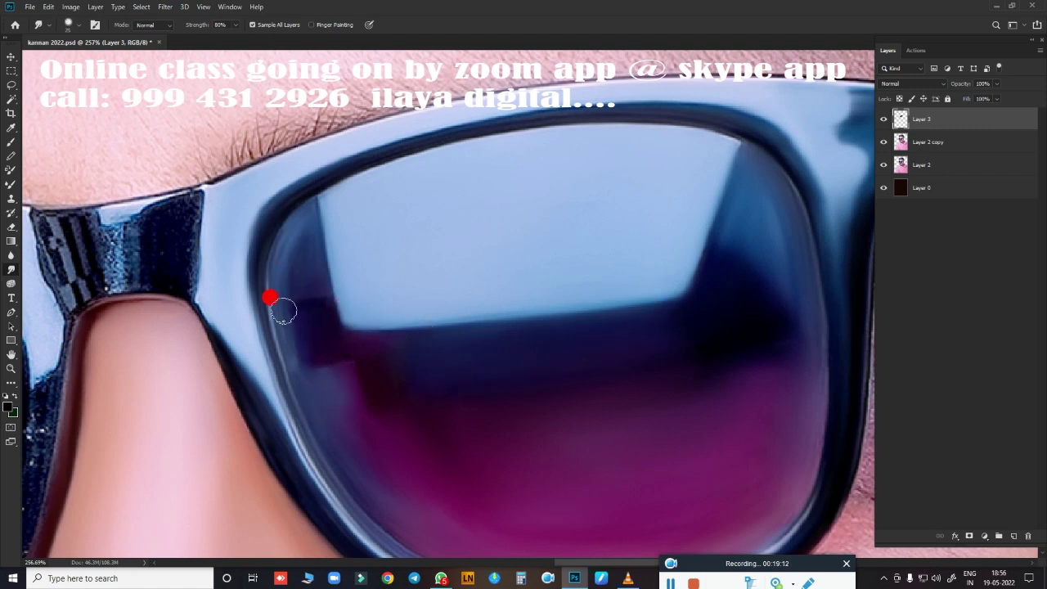
Step: Zoom to the temple arm and smudge its textured surface smooth
{"action": "scroll", "coordinate": [671, 287], "scroll_direction": "down", "scroll_amount": 5}
{"action": "scroll", "coordinate": [641, 159], "scroll_direction": "up", "scroll_amount": 2}
{"action": "scroll", "coordinate": [479, 222], "scroll_direction": "up", "scroll_amount": 2}
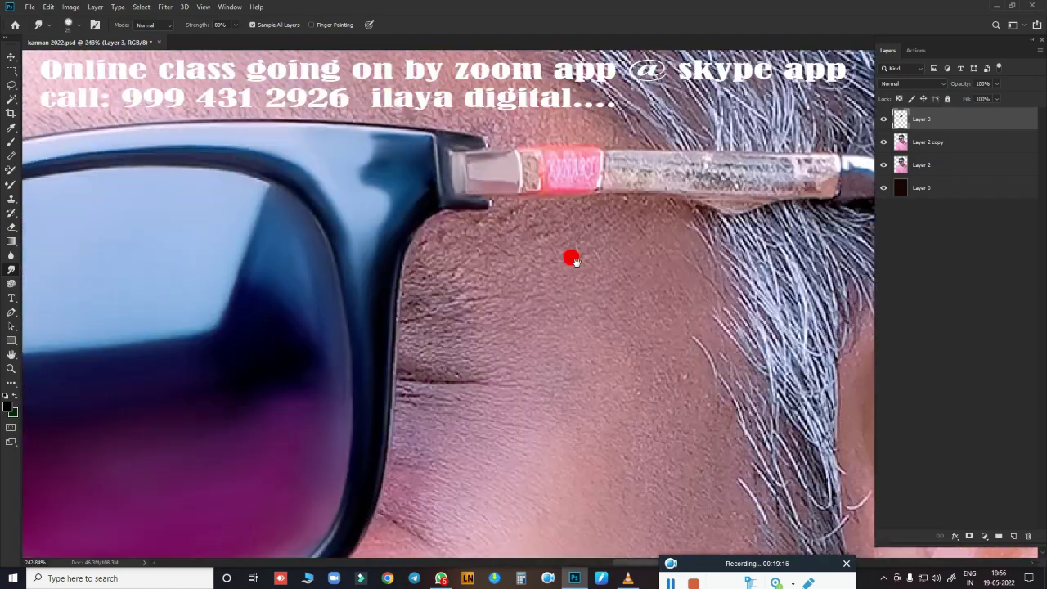
{"action": "scroll", "coordinate": [571, 257], "scroll_direction": "up", "scroll_amount": 2}
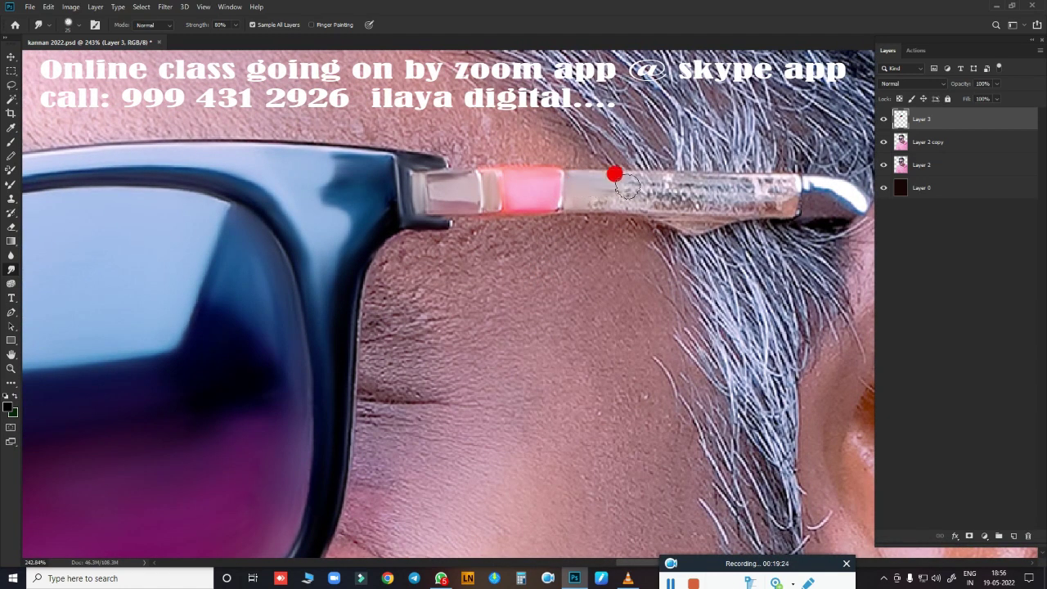
{"action": "mouse_move", "coordinate": [627, 186]}
{"action": "left_mouse_down"}
{"action": "mouse_move", "coordinate": [746, 188]}
{"action": "mouse_move", "coordinate": [672, 204]}
{"action": "mouse_move", "coordinate": [772, 205]}
{"action": "mouse_move", "coordinate": [732, 187]}
{"action": "left_mouse_up"}
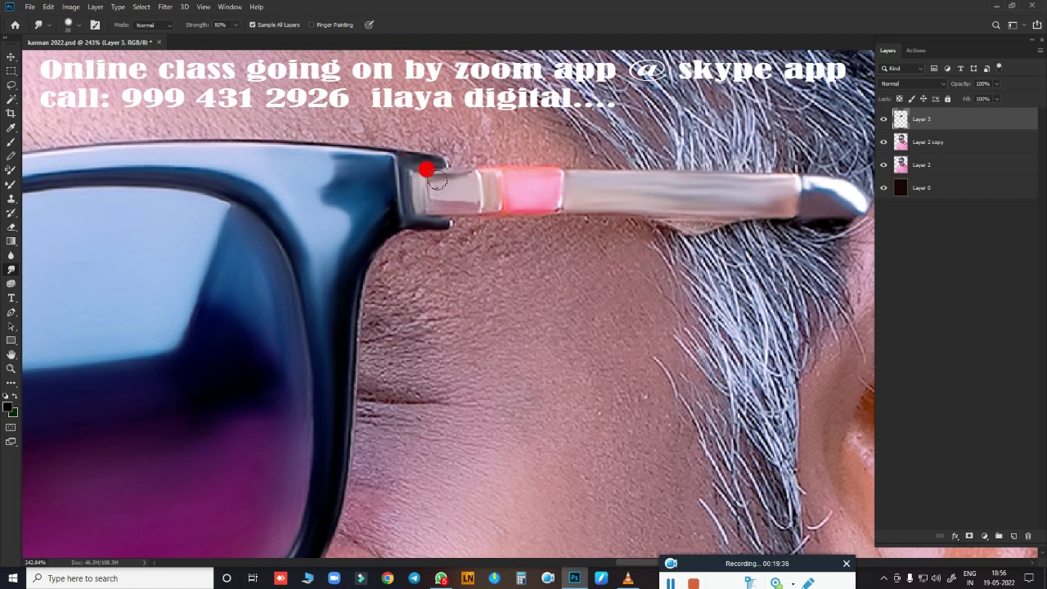
{"action": "scroll", "coordinate": [376, 214], "scroll_direction": "down", "scroll_amount": 3}
Step: Zoom into the left lens and smooth the frame's top edge and speckled hinge
{"action": "scroll", "coordinate": [508, 218], "scroll_direction": "up", "scroll_amount": 2}
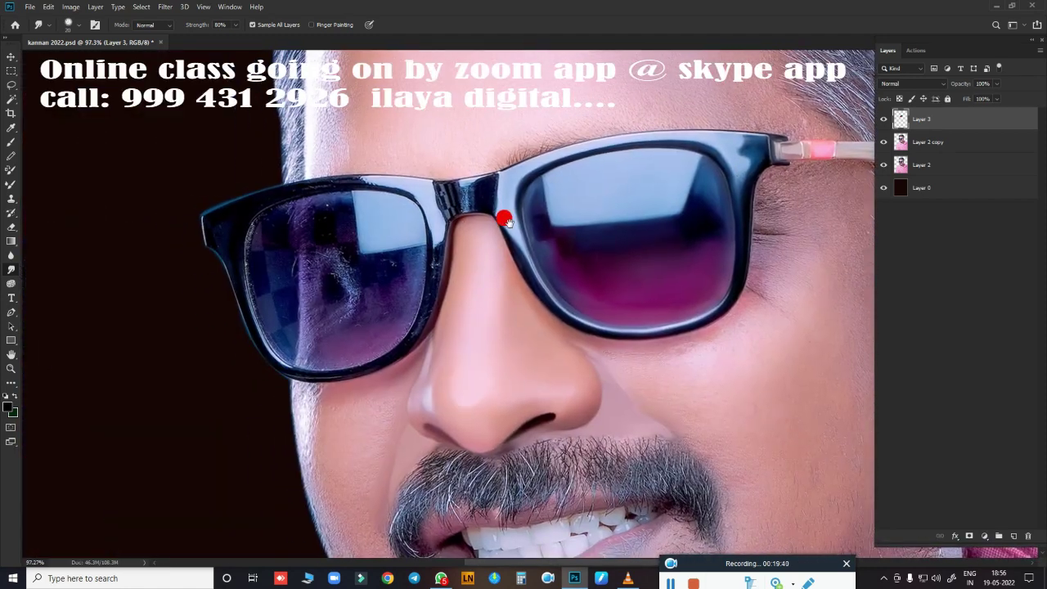
{"action": "scroll", "coordinate": [565, 212], "scroll_direction": "up", "scroll_amount": 1}
{"action": "scroll", "coordinate": [493, 203], "scroll_direction": "up", "scroll_amount": 1}
{"action": "scroll", "coordinate": [485, 262], "scroll_direction": "up", "scroll_amount": 1}
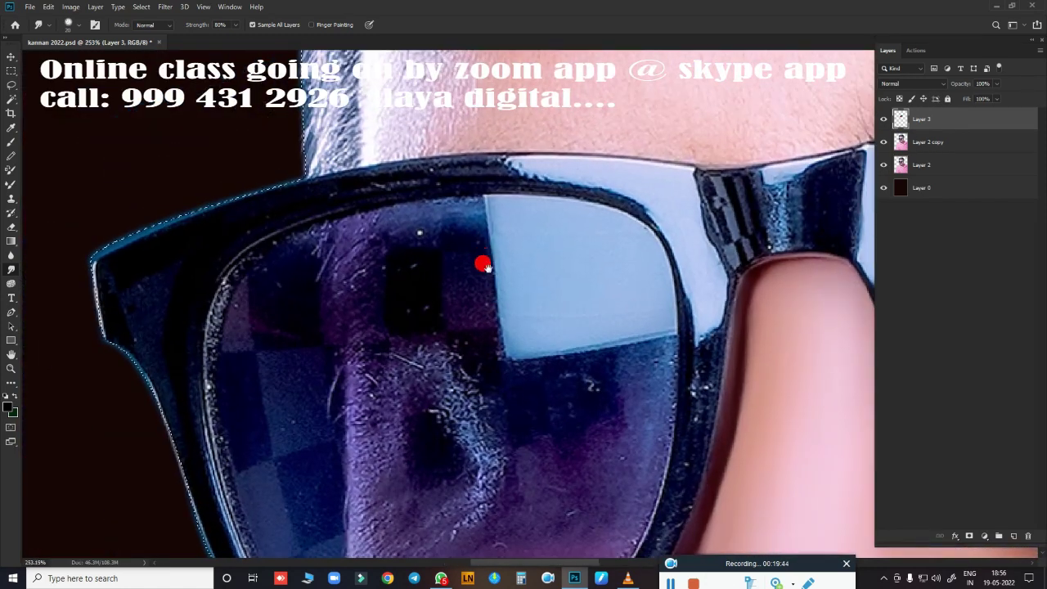
{"action": "mouse_move", "coordinate": [99, 245]}
{"action": "left_mouse_down"}
{"action": "mouse_move", "coordinate": [346, 164]}
{"action": "mouse_move", "coordinate": [565, 159]}
{"action": "mouse_move", "coordinate": [671, 206]}
{"action": "mouse_move", "coordinate": [680, 286]}
{"action": "mouse_move", "coordinate": [669, 184]}
{"action": "mouse_move", "coordinate": [612, 159]}
{"action": "mouse_move", "coordinate": [694, 171]}
{"action": "mouse_move", "coordinate": [709, 202]}
{"action": "mouse_move", "coordinate": [828, 161]}
{"action": "left_mouse_up"}
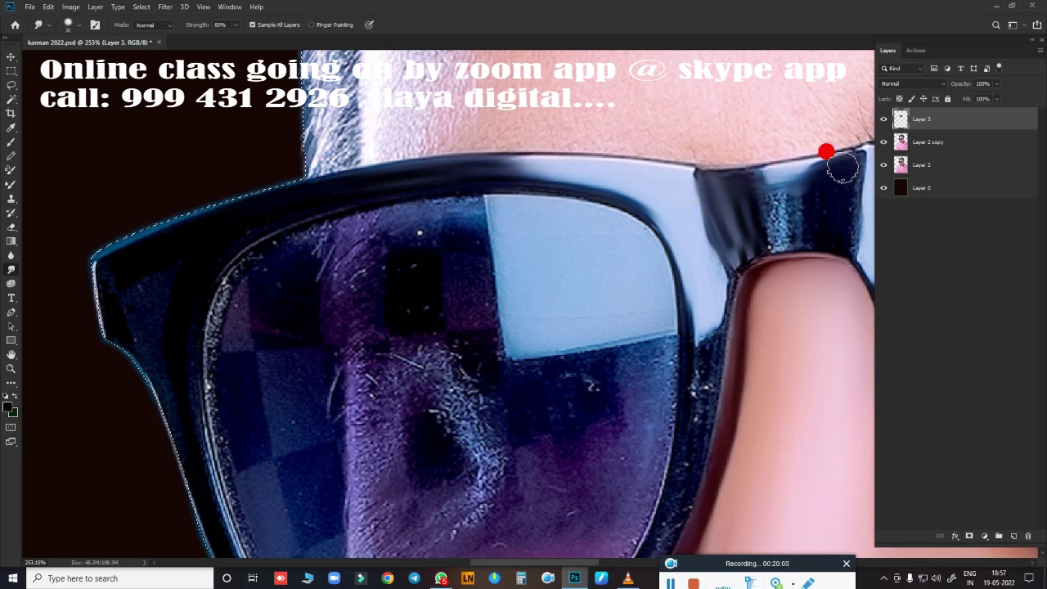
{"action": "left_click_drag", "start_coordinate": [809, 220], "coordinate": [768, 221]}
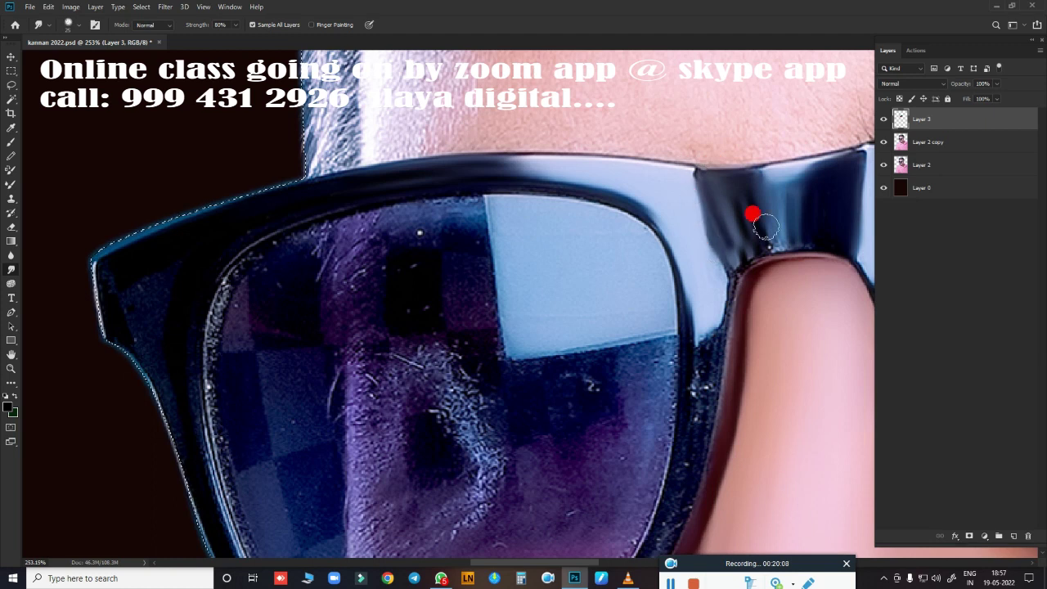
{"action": "left_click_drag", "start_coordinate": [757, 254], "coordinate": [821, 241]}
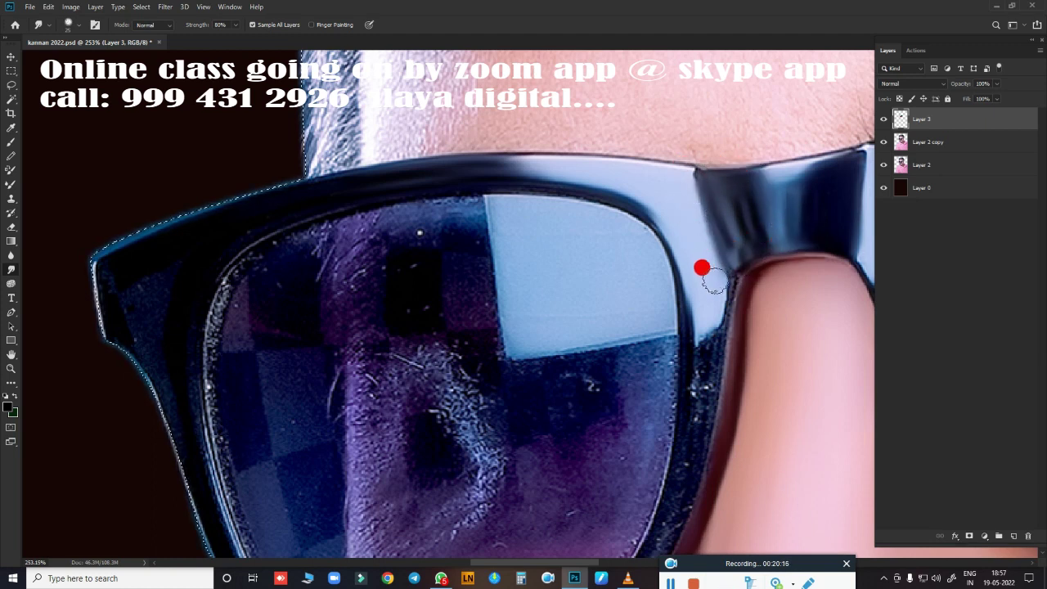
Step: Smudge away the specks along the frame's left, right and bottom rims
{"action": "left_click_drag", "start_coordinate": [714, 280], "coordinate": [715, 331]}
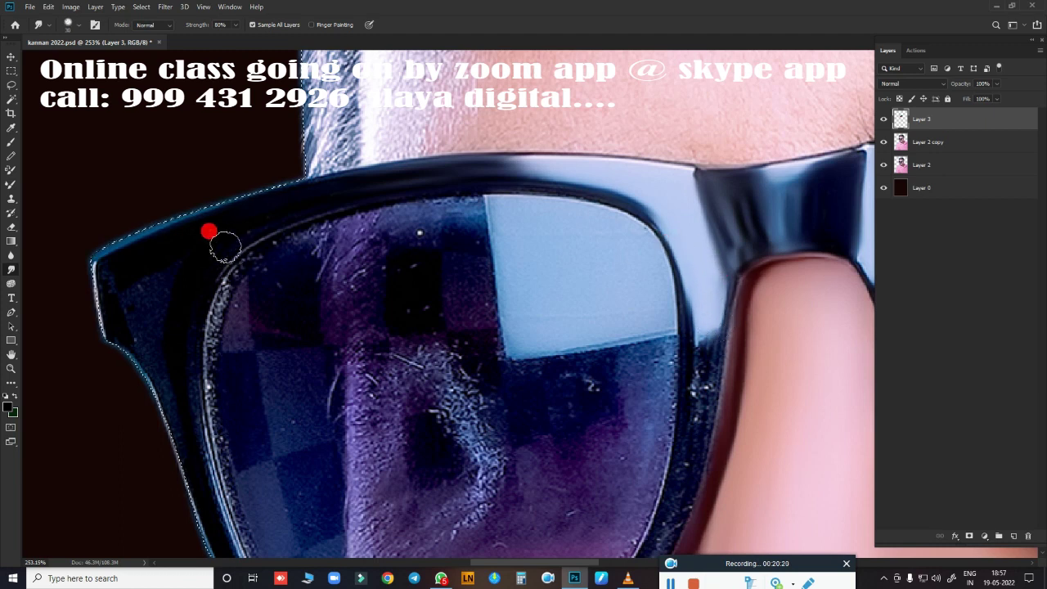
{"action": "mouse_move", "coordinate": [225, 245]}
{"action": "left_mouse_down"}
{"action": "mouse_move", "coordinate": [89, 269]}
{"action": "mouse_move", "coordinate": [150, 300]}
{"action": "mouse_move", "coordinate": [146, 401]}
{"action": "mouse_move", "coordinate": [122, 271]}
{"action": "mouse_move", "coordinate": [341, 201]}
{"action": "mouse_move", "coordinate": [608, 199]}
{"action": "mouse_move", "coordinate": [629, 294]}
{"action": "left_mouse_up"}
{"action": "left_click_drag", "start_coordinate": [583, 478], "coordinate": [577, 287]}
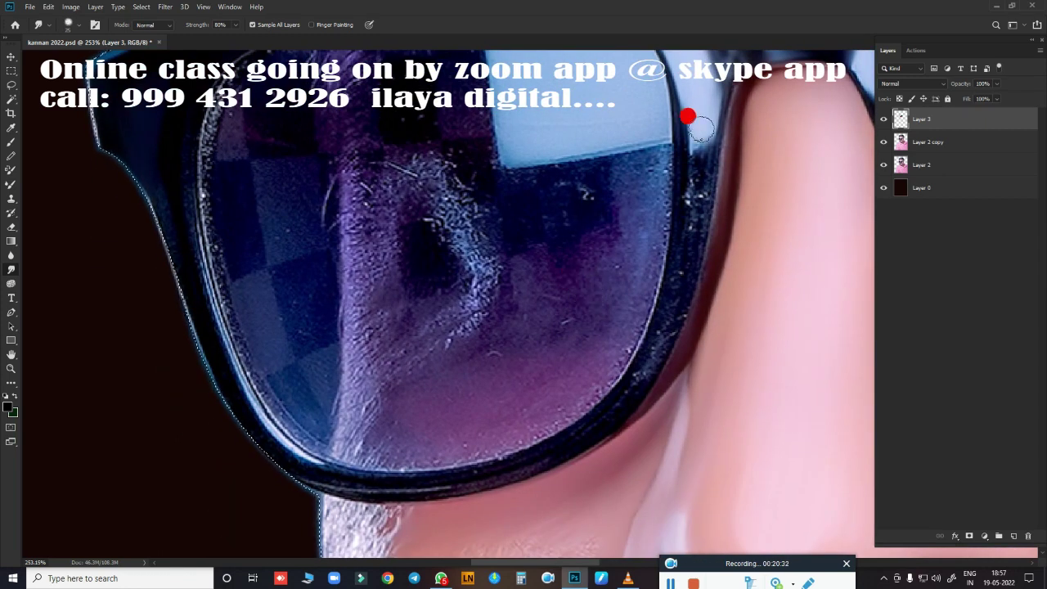
{"action": "mouse_move", "coordinate": [702, 129]}
{"action": "left_mouse_down"}
{"action": "mouse_move", "coordinate": [684, 119]}
{"action": "mouse_move", "coordinate": [693, 199]}
{"action": "mouse_move", "coordinate": [725, 99]}
{"action": "left_mouse_up"}
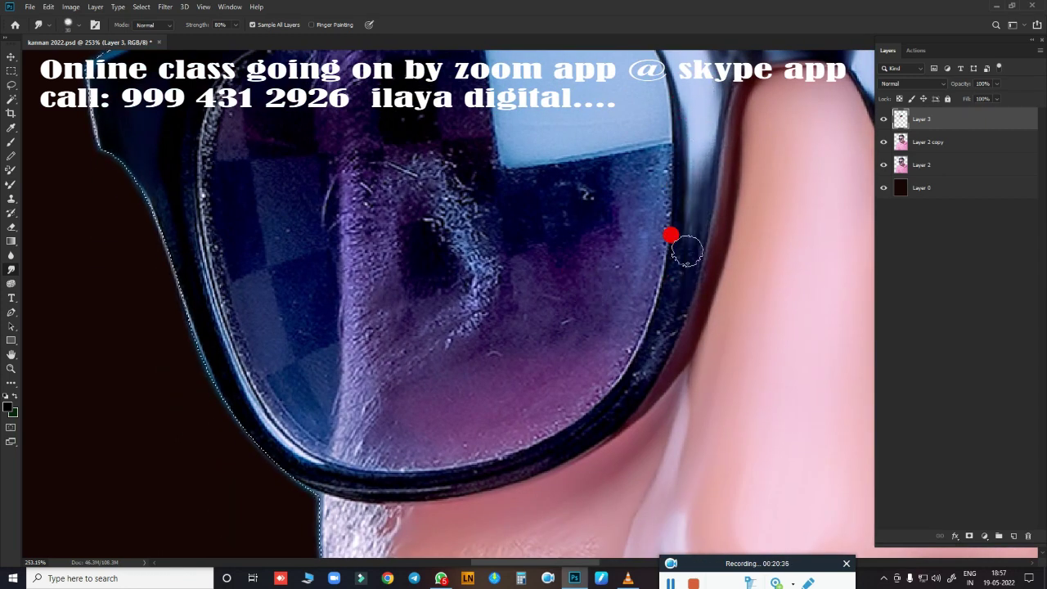
{"action": "mouse_move", "coordinate": [687, 252]}
{"action": "left_mouse_down"}
{"action": "mouse_move", "coordinate": [666, 329]}
{"action": "mouse_move", "coordinate": [631, 345]}
{"action": "mouse_move", "coordinate": [658, 347]}
{"action": "left_mouse_up"}
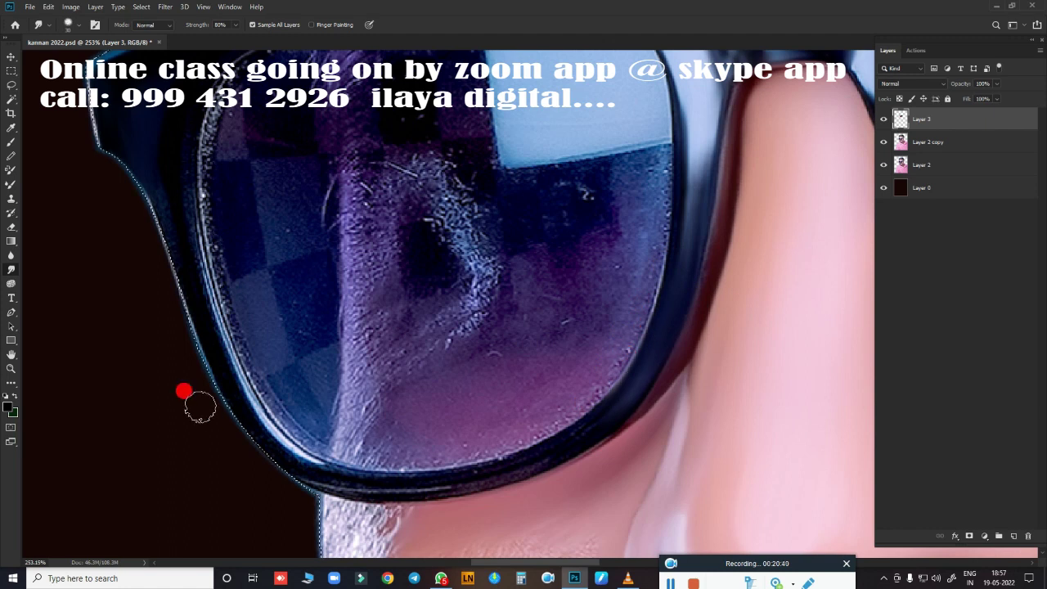
{"action": "left_click_drag", "start_coordinate": [178, 133], "coordinate": [183, 268]}
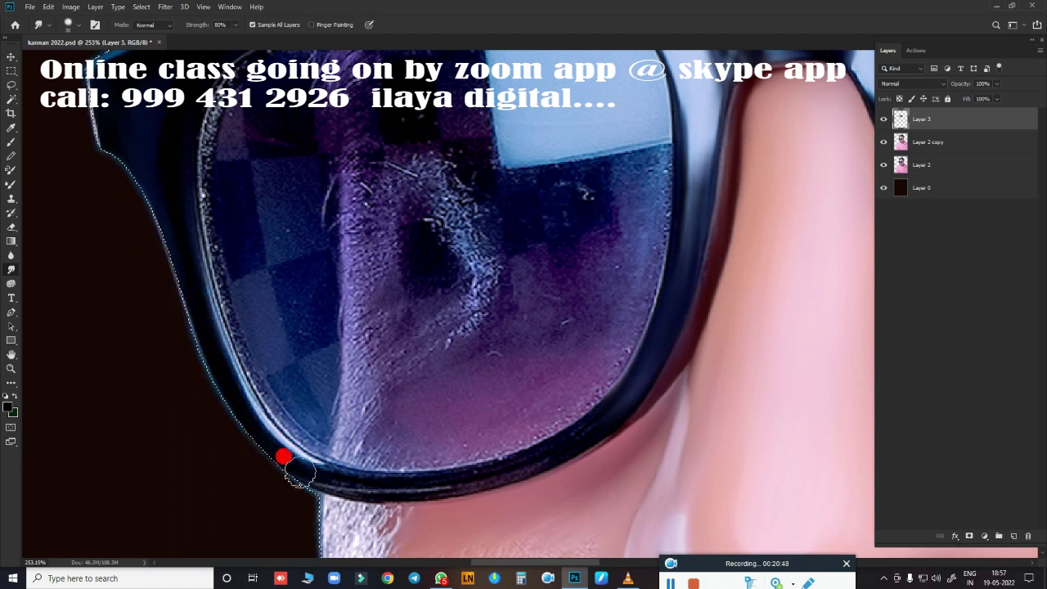
{"action": "mouse_move", "coordinate": [299, 473]}
{"action": "left_mouse_down"}
{"action": "mouse_move", "coordinate": [363, 489]}
{"action": "mouse_move", "coordinate": [512, 470]}
{"action": "mouse_move", "coordinate": [535, 454]}
{"action": "left_mouse_up"}
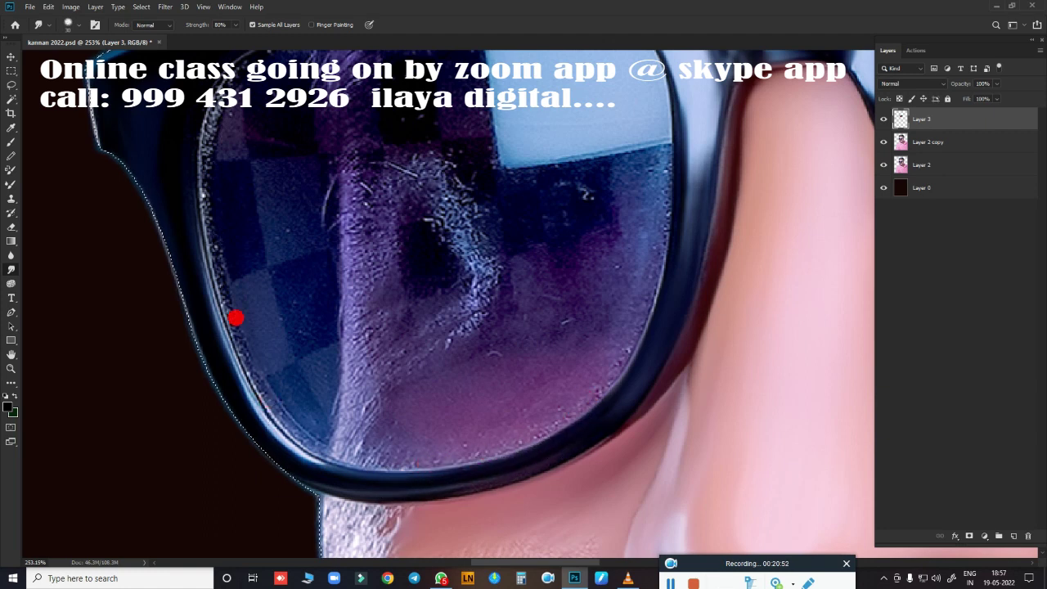
{"action": "mouse_move", "coordinate": [235, 319]}
{"action": "left_mouse_down"}
{"action": "mouse_move", "coordinate": [205, 279]}
{"action": "mouse_move", "coordinate": [285, 417]}
{"action": "mouse_move", "coordinate": [190, 249]}
{"action": "mouse_move", "coordinate": [201, 81]}
{"action": "mouse_move", "coordinate": [418, 308]}
{"action": "left_mouse_up"}
Step: Toggle to the Eraser and back to Smudge, then blend the inner rim and upper lens
{"action": "key", "text": "e"}
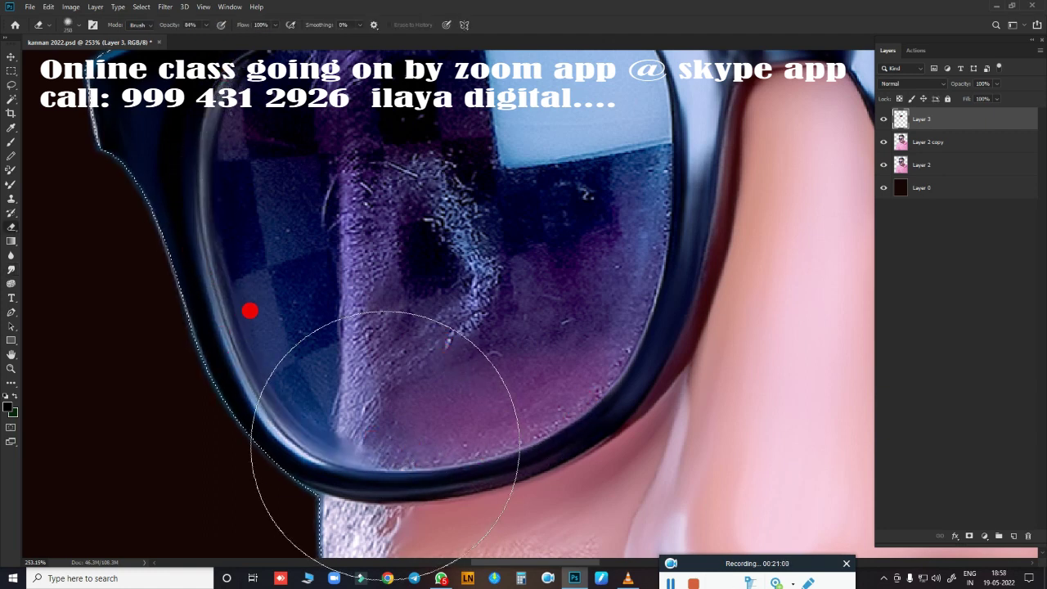
{"action": "scroll", "coordinate": [442, 309], "scroll_direction": "up", "scroll_amount": 3}
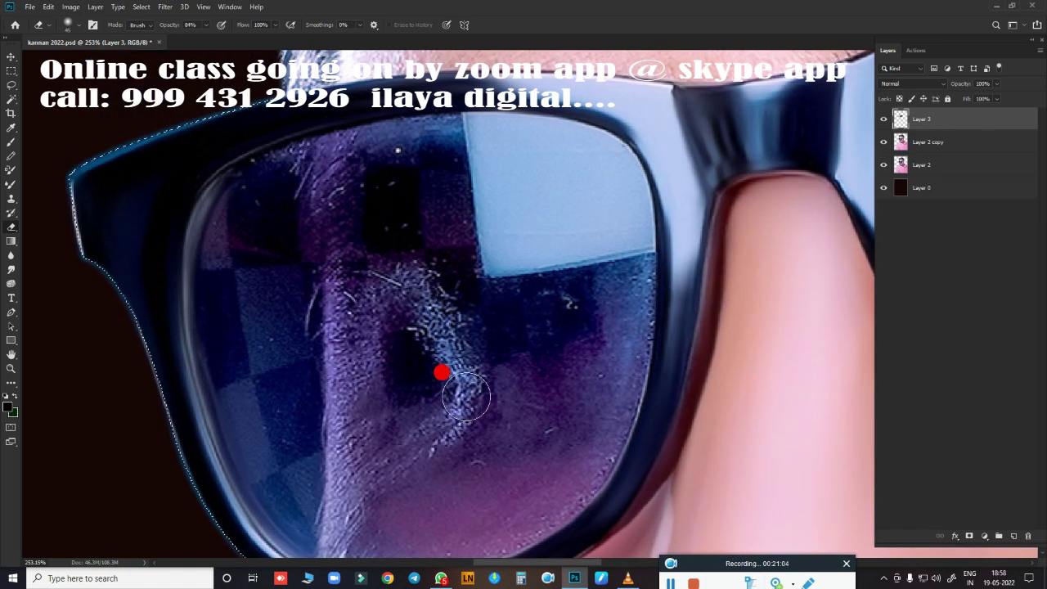
{"action": "key", "text": "r"}
{"action": "mouse_move", "coordinate": [295, 179]}
{"action": "left_mouse_down"}
{"action": "mouse_move", "coordinate": [281, 221]}
{"action": "mouse_move", "coordinate": [288, 327]}
{"action": "mouse_move", "coordinate": [215, 357]}
{"action": "left_mouse_up"}
{"action": "scroll", "coordinate": [332, 184], "scroll_direction": "down", "scroll_amount": 5}
{"action": "mouse_move", "coordinate": [263, 145]}
{"action": "left_mouse_down"}
{"action": "mouse_move", "coordinate": [281, 203]}
{"action": "mouse_move", "coordinate": [318, 169]}
{"action": "mouse_move", "coordinate": [311, 133]}
{"action": "mouse_move", "coordinate": [335, 239]}
{"action": "mouse_move", "coordinate": [322, 196]}
{"action": "left_mouse_up"}
{"action": "scroll", "coordinate": [393, 281], "scroll_direction": "up", "scroll_amount": 5}
{"action": "mouse_move", "coordinate": [437, 321]}
{"action": "left_mouse_down"}
{"action": "mouse_move", "coordinate": [199, 134]}
{"action": "mouse_move", "coordinate": [234, 110]}
{"action": "mouse_move", "coordinate": [213, 254]}
{"action": "mouse_move", "coordinate": [171, 233]}
{"action": "mouse_move", "coordinate": [215, 262]}
{"action": "mouse_move", "coordinate": [222, 335]}
{"action": "mouse_move", "coordinate": [180, 344]}
{"action": "mouse_move", "coordinate": [256, 428]}
{"action": "mouse_move", "coordinate": [231, 451]}
{"action": "mouse_move", "coordinate": [251, 437]}
{"action": "mouse_move", "coordinate": [224, 352]}
{"action": "mouse_move", "coordinate": [453, 278]}
{"action": "mouse_move", "coordinate": [430, 171]}
{"action": "mouse_move", "coordinate": [521, 185]}
{"action": "left_mouse_up"}
{"action": "scroll", "coordinate": [466, 287], "scroll_direction": "down", "scroll_amount": 3}
Step: Soften the light reflection up to the upper rim and smooth the lower lens edges
{"action": "scroll", "coordinate": [491, 294], "scroll_direction": "up", "scroll_amount": 3}
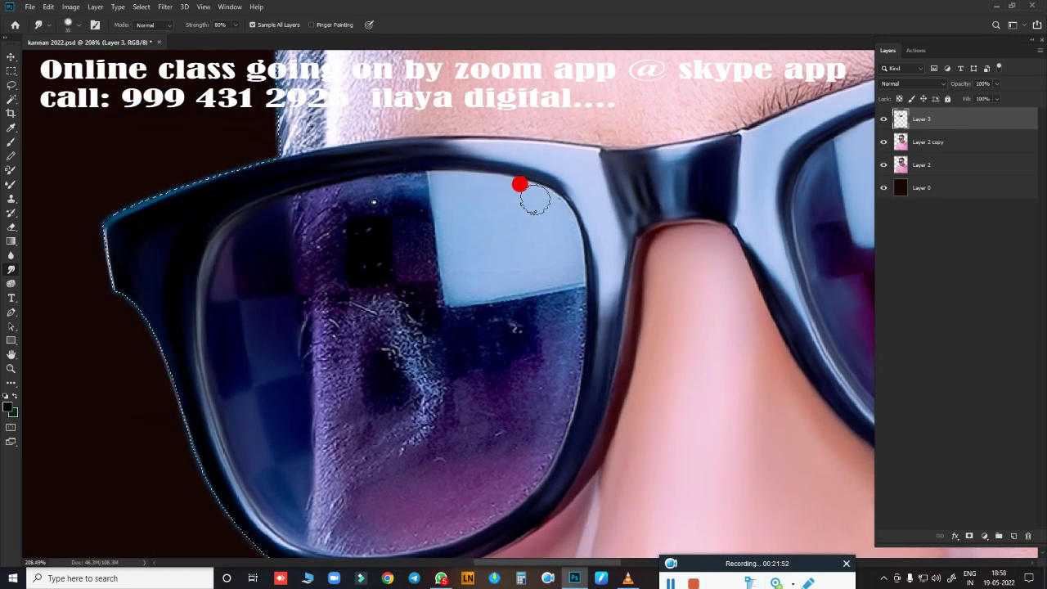
{"action": "mouse_move", "coordinate": [571, 262]}
{"action": "left_mouse_down"}
{"action": "mouse_move", "coordinate": [540, 236]}
{"action": "mouse_move", "coordinate": [430, 197]}
{"action": "mouse_move", "coordinate": [470, 231]}
{"action": "mouse_move", "coordinate": [449, 192]}
{"action": "left_mouse_up"}
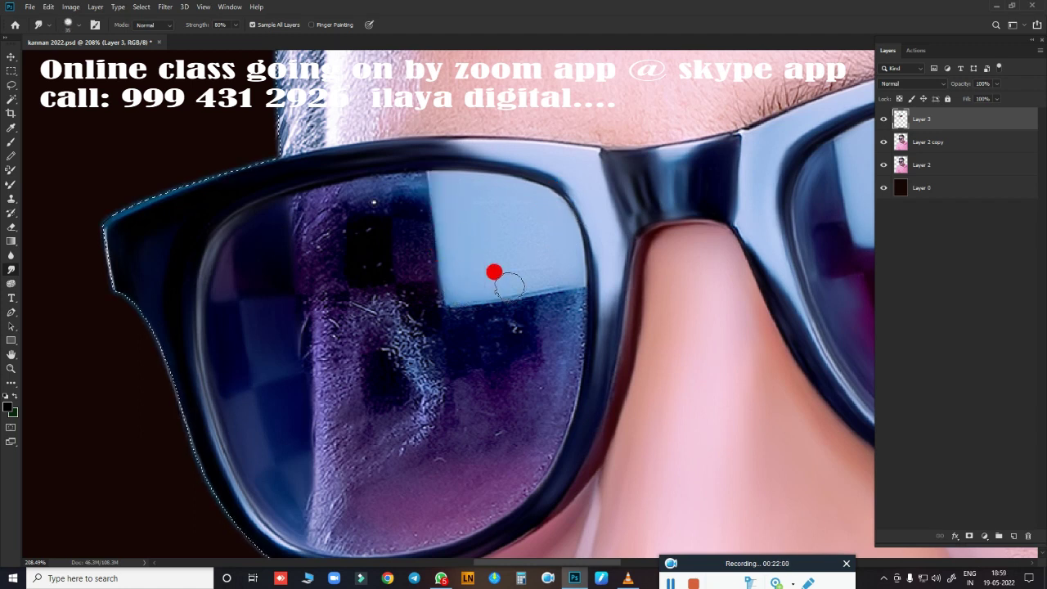
{"action": "mouse_move", "coordinate": [494, 272]}
{"action": "left_mouse_down"}
{"action": "mouse_move", "coordinate": [535, 267]}
{"action": "mouse_move", "coordinate": [456, 217]}
{"action": "mouse_move", "coordinate": [516, 238]}
{"action": "mouse_move", "coordinate": [327, 176]}
{"action": "mouse_move", "coordinate": [287, 192]}
{"action": "mouse_move", "coordinate": [327, 175]}
{"action": "mouse_move", "coordinate": [381, 198]}
{"action": "mouse_move", "coordinate": [406, 183]}
{"action": "mouse_move", "coordinate": [420, 202]}
{"action": "left_mouse_up"}
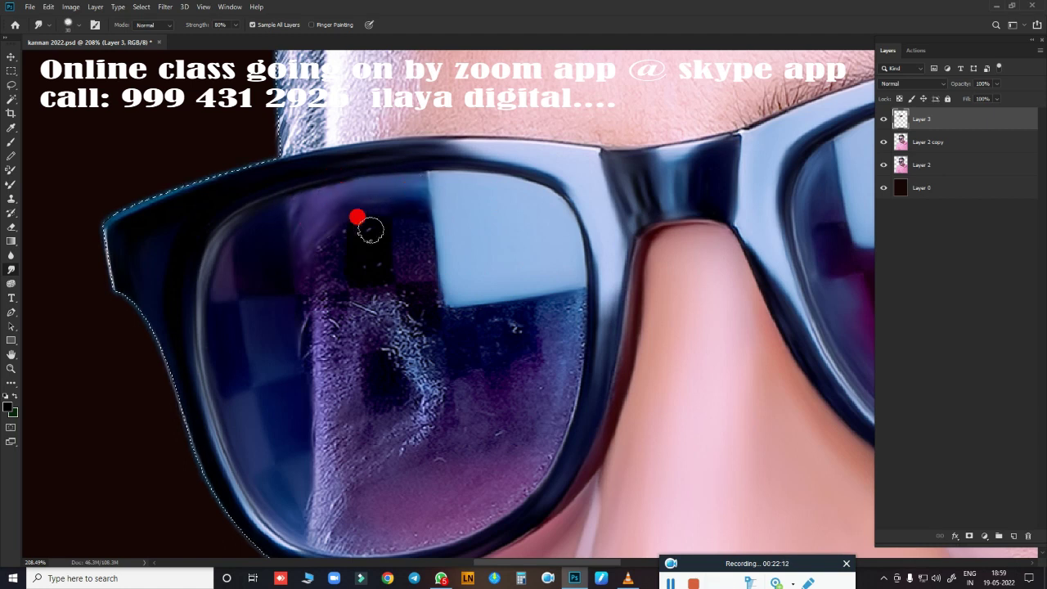
{"action": "scroll", "coordinate": [461, 325], "scroll_direction": "down", "scroll_amount": 5}
{"action": "mouse_move", "coordinate": [433, 320]}
{"action": "left_mouse_down"}
{"action": "mouse_move", "coordinate": [316, 369]}
{"action": "mouse_move", "coordinate": [327, 321]}
{"action": "left_mouse_up"}
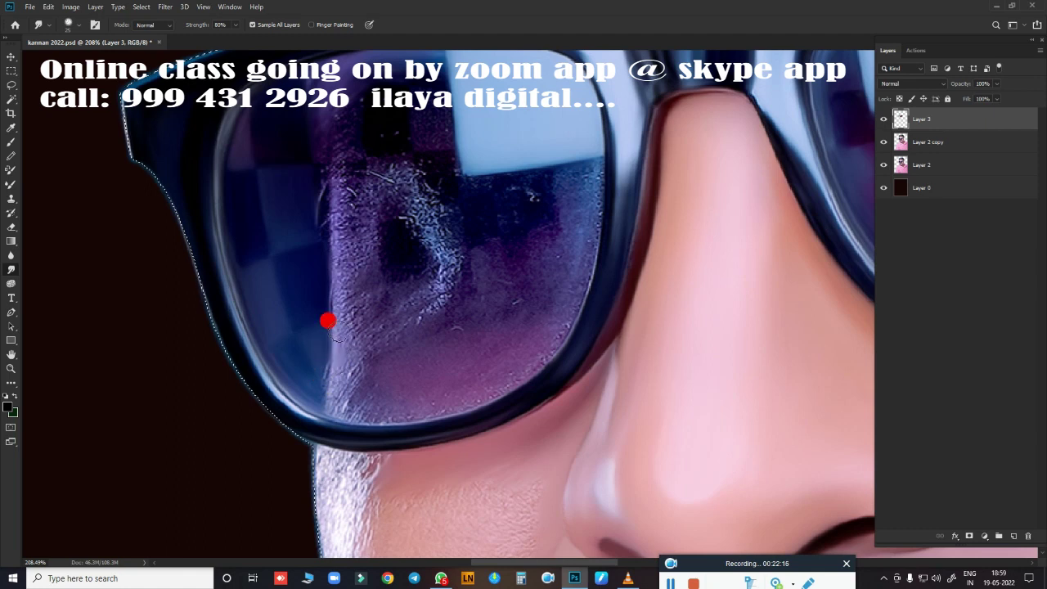
{"action": "mouse_move", "coordinate": [326, 376]}
{"action": "left_mouse_down"}
{"action": "mouse_move", "coordinate": [320, 248]}
{"action": "mouse_move", "coordinate": [320, 351]}
{"action": "mouse_move", "coordinate": [333, 399]}
{"action": "left_mouse_up"}
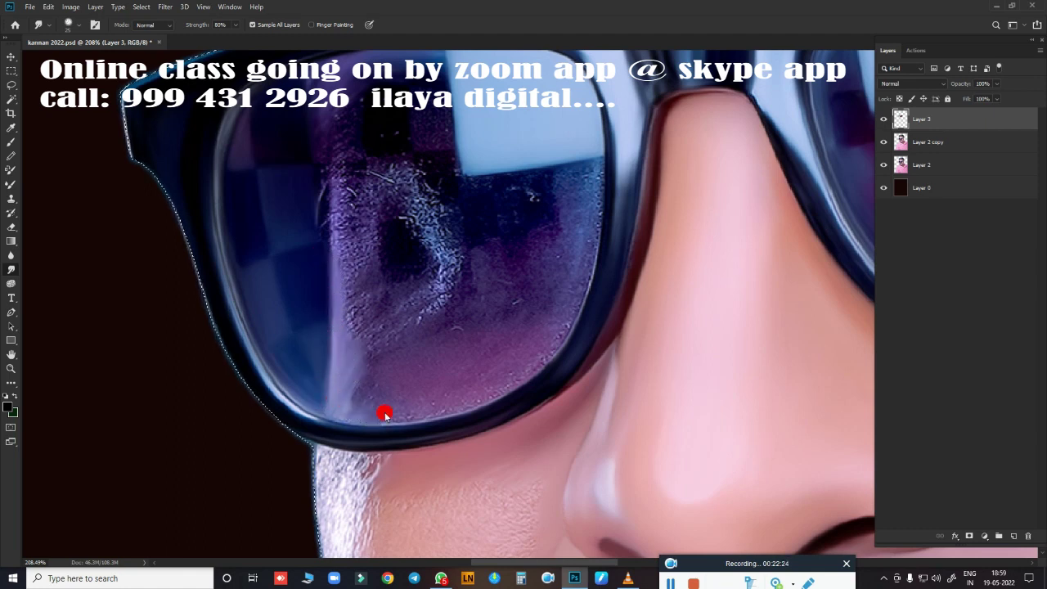
Step: Blend the lower lens's purple tones up into the grainy reflection and smooth it
{"action": "left_click_drag", "start_coordinate": [369, 366], "coordinate": [382, 373]}
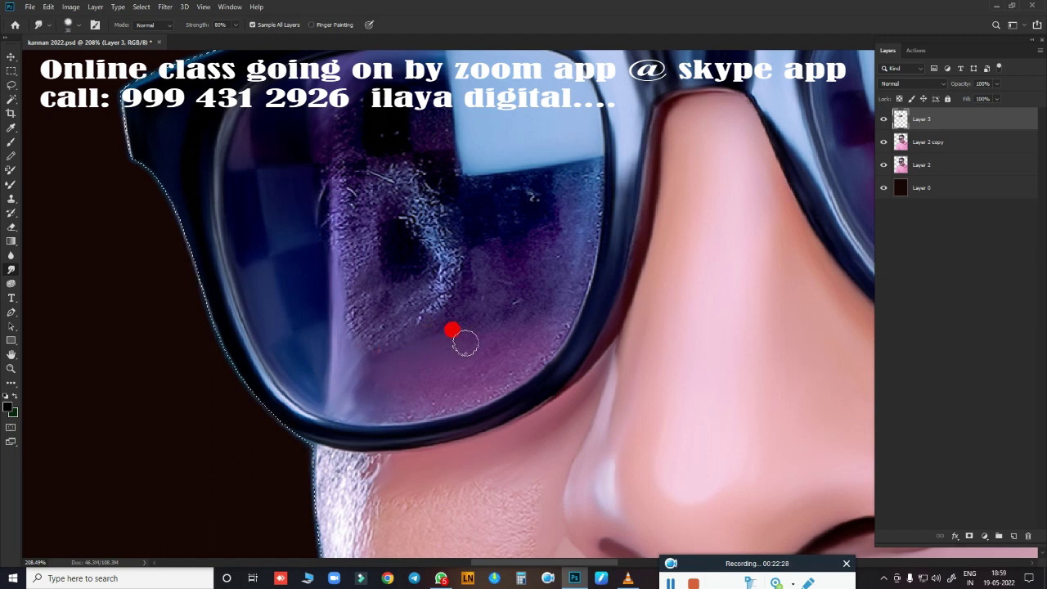
{"action": "mouse_move", "coordinate": [517, 345]}
{"action": "left_mouse_down"}
{"action": "mouse_move", "coordinate": [505, 376]}
{"action": "mouse_move", "coordinate": [350, 412]}
{"action": "mouse_move", "coordinate": [409, 376]}
{"action": "left_mouse_up"}
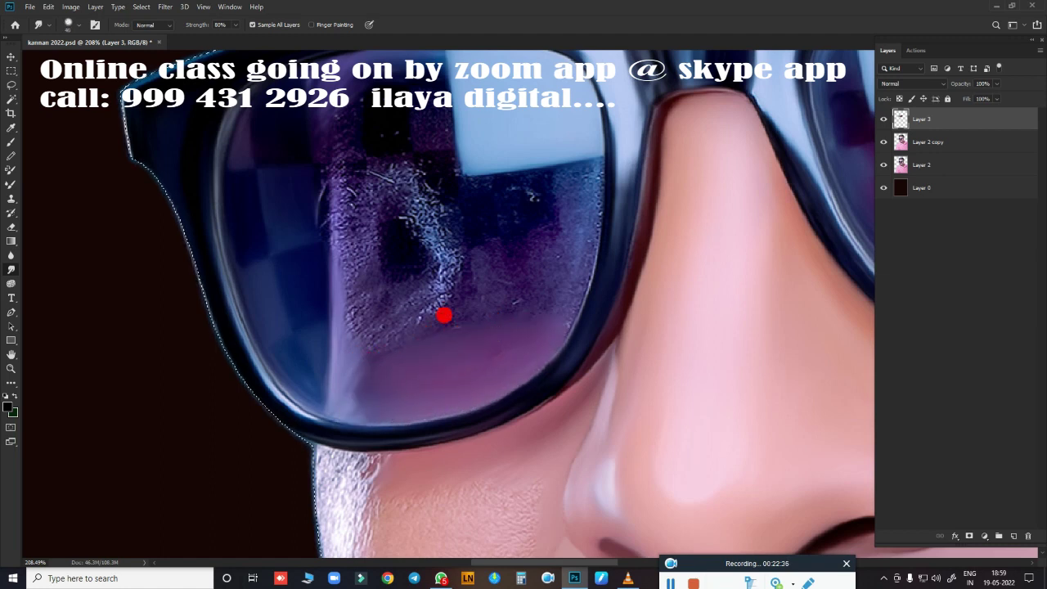
{"action": "mouse_move", "coordinate": [488, 344]}
{"action": "left_mouse_down"}
{"action": "mouse_move", "coordinate": [477, 335]}
{"action": "mouse_move", "coordinate": [479, 367]}
{"action": "mouse_move", "coordinate": [486, 358]}
{"action": "mouse_move", "coordinate": [398, 282]}
{"action": "left_mouse_up"}
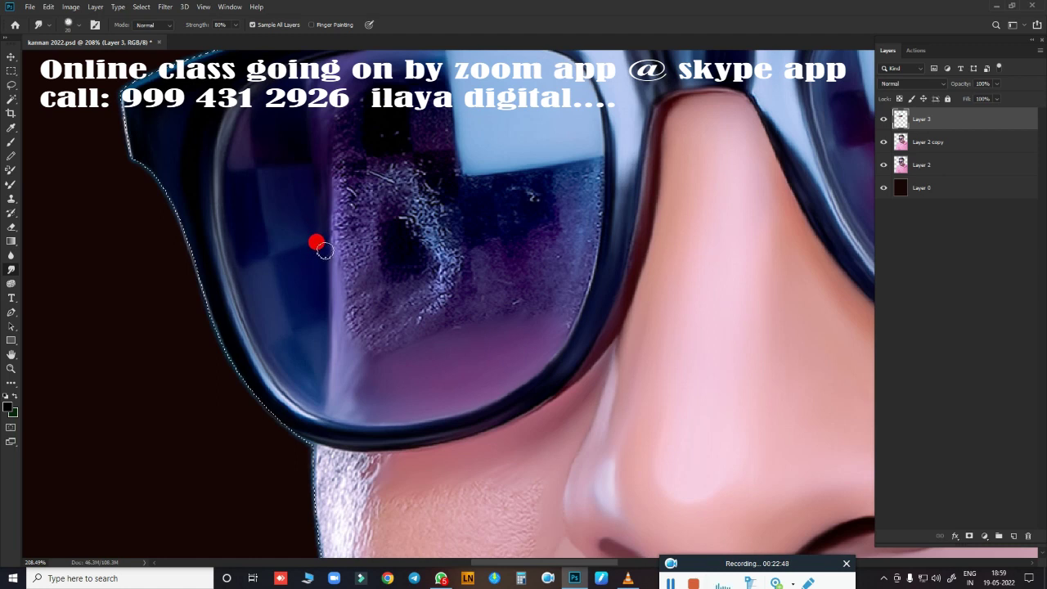
{"action": "mouse_move", "coordinate": [324, 250]}
{"action": "left_mouse_down"}
{"action": "mouse_move", "coordinate": [337, 178]}
{"action": "mouse_move", "coordinate": [334, 282]}
{"action": "left_mouse_up"}
{"action": "mouse_move", "coordinate": [343, 137]}
{"action": "left_mouse_down"}
{"action": "mouse_move", "coordinate": [340, 224]}
{"action": "mouse_move", "coordinate": [472, 187]}
{"action": "mouse_move", "coordinate": [577, 213]}
{"action": "mouse_move", "coordinate": [565, 211]}
{"action": "mouse_move", "coordinate": [533, 248]}
{"action": "mouse_move", "coordinate": [460, 278]}
{"action": "mouse_move", "coordinate": [482, 237]}
{"action": "mouse_move", "coordinate": [534, 235]}
{"action": "mouse_move", "coordinate": [547, 308]}
{"action": "mouse_move", "coordinate": [498, 265]}
{"action": "mouse_move", "coordinate": [498, 290]}
{"action": "mouse_move", "coordinate": [471, 274]}
{"action": "mouse_move", "coordinate": [332, 304]}
{"action": "mouse_move", "coordinate": [365, 290]}
{"action": "mouse_move", "coordinate": [342, 251]}
{"action": "left_mouse_up"}
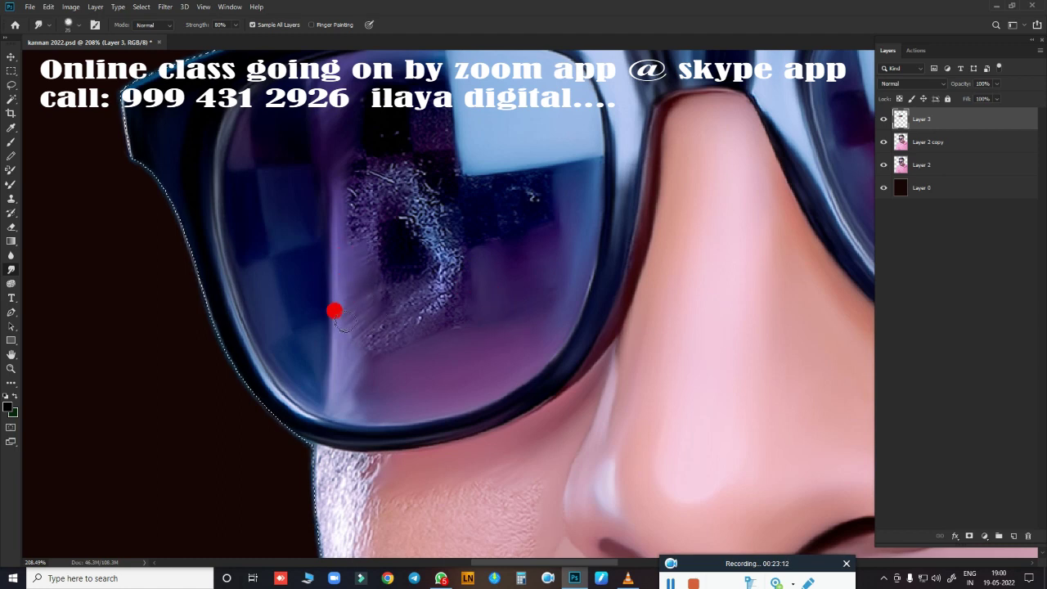
{"action": "mouse_move", "coordinate": [341, 320]}
{"action": "left_mouse_down"}
{"action": "mouse_move", "coordinate": [416, 328]}
{"action": "mouse_move", "coordinate": [445, 289]}
{"action": "mouse_move", "coordinate": [500, 311]}
{"action": "mouse_move", "coordinate": [341, 326]}
{"action": "mouse_move", "coordinate": [355, 240]}
{"action": "left_mouse_up"}
Step: Smudge the speckled upper and lower reflection in the left lens into smooth blue-purple tones
{"action": "scroll", "coordinate": [406, 304], "scroll_direction": "down", "scroll_amount": 3}
{"action": "scroll", "coordinate": [425, 329], "scroll_direction": "down", "scroll_amount": 2}
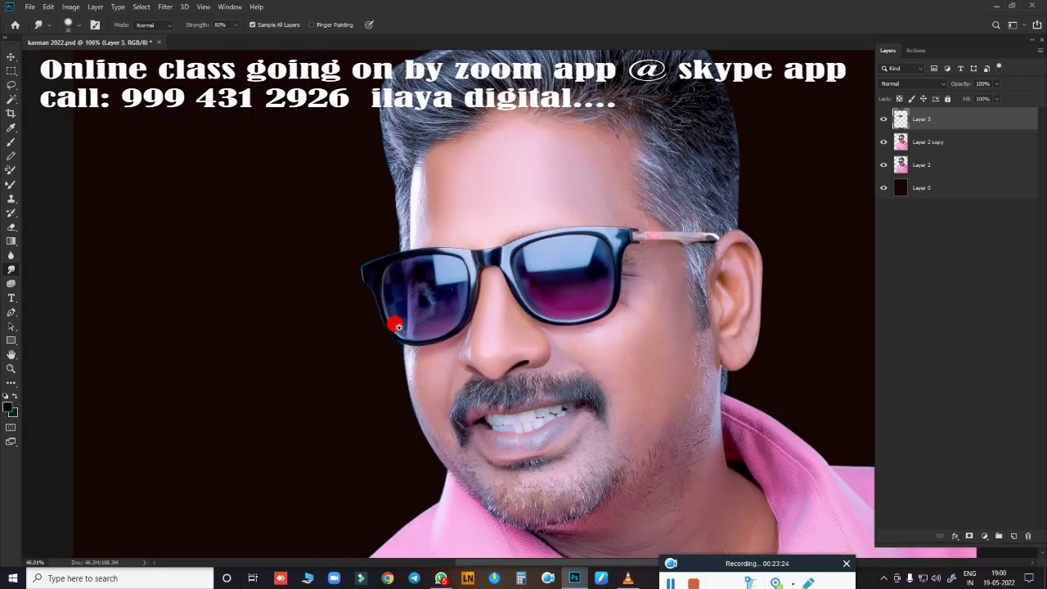
{"action": "scroll", "coordinate": [399, 327], "scroll_direction": "up", "scroll_amount": 3}
{"action": "scroll", "coordinate": [433, 344], "scroll_direction": "up", "scroll_amount": 2}
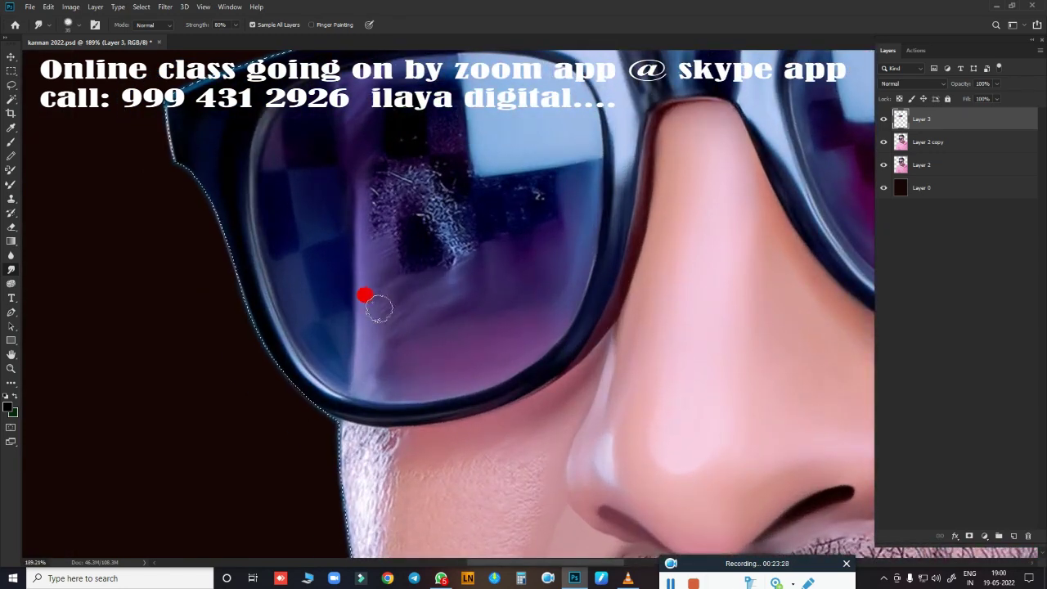
{"action": "left_click_drag", "start_coordinate": [379, 308], "coordinate": [367, 271]}
{"action": "mouse_move", "coordinate": [377, 365]}
{"action": "left_mouse_down"}
{"action": "mouse_move", "coordinate": [385, 378]}
{"action": "mouse_move", "coordinate": [421, 238]}
{"action": "mouse_move", "coordinate": [396, 243]}
{"action": "mouse_move", "coordinate": [384, 173]}
{"action": "mouse_move", "coordinate": [374, 193]}
{"action": "left_mouse_up"}
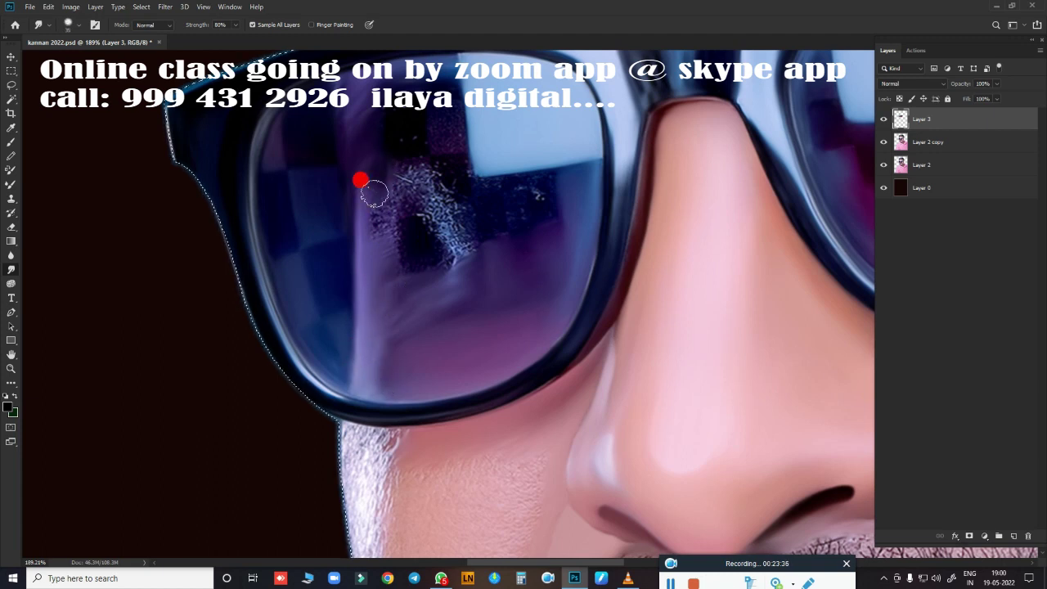
{"action": "mouse_move", "coordinate": [426, 250]}
{"action": "left_mouse_down"}
{"action": "mouse_move", "coordinate": [407, 243]}
{"action": "mouse_move", "coordinate": [434, 271]}
{"action": "mouse_move", "coordinate": [445, 117]}
{"action": "left_mouse_up"}
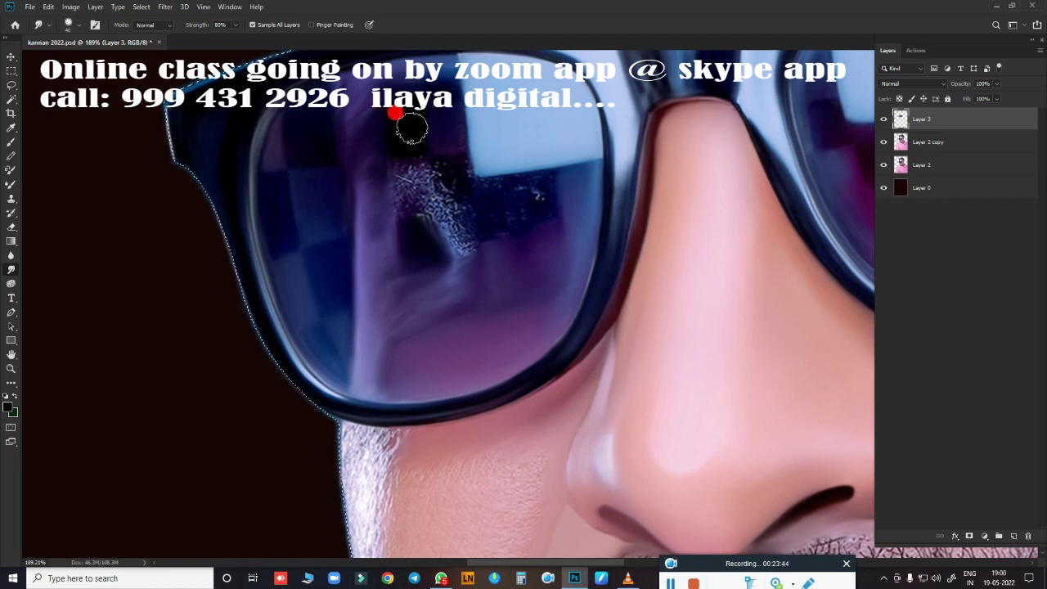
{"action": "mouse_move", "coordinate": [493, 199]}
{"action": "left_mouse_down"}
{"action": "mouse_move", "coordinate": [542, 178]}
{"action": "mouse_move", "coordinate": [491, 226]}
{"action": "mouse_move", "coordinate": [491, 210]}
{"action": "mouse_move", "coordinate": [450, 217]}
{"action": "mouse_move", "coordinate": [413, 176]}
{"action": "mouse_move", "coordinate": [443, 211]}
{"action": "left_mouse_up"}
{"action": "mouse_move", "coordinate": [475, 257]}
{"action": "left_mouse_down"}
{"action": "mouse_move", "coordinate": [374, 243]}
{"action": "mouse_move", "coordinate": [396, 299]}
{"action": "left_mouse_up"}
{"action": "mouse_move", "coordinate": [461, 297]}
{"action": "left_mouse_down"}
{"action": "mouse_move", "coordinate": [415, 232]}
{"action": "mouse_move", "coordinate": [449, 196]}
{"action": "mouse_move", "coordinate": [398, 112]}
{"action": "mouse_move", "coordinate": [412, 140]}
{"action": "mouse_move", "coordinate": [401, 181]}
{"action": "mouse_move", "coordinate": [343, 96]}
{"action": "mouse_move", "coordinate": [572, 259]}
{"action": "mouse_move", "coordinate": [541, 216]}
{"action": "mouse_move", "coordinate": [544, 191]}
{"action": "mouse_move", "coordinate": [488, 274]}
{"action": "mouse_move", "coordinate": [519, 332]}
{"action": "left_mouse_up"}
Step: Smudge the left jaw edge beside the beard smooth, up toward the cheek
{"action": "scroll", "coordinate": [540, 336], "scroll_direction": "down", "scroll_amount": 5}
{"action": "scroll", "coordinate": [523, 315], "scroll_direction": "down", "scroll_amount": 2}
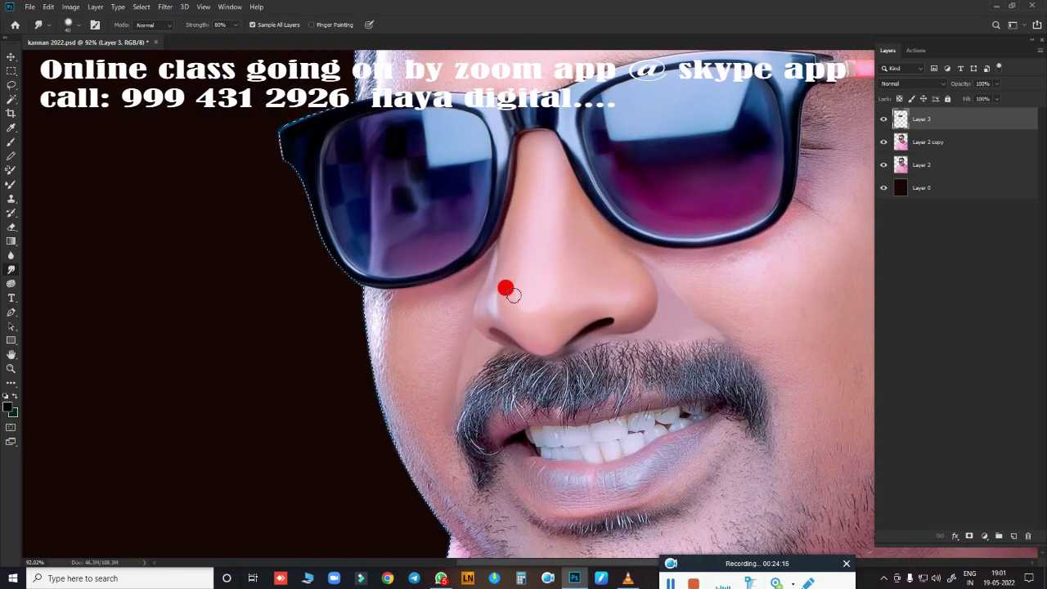
{"action": "scroll", "coordinate": [502, 287], "scroll_direction": "down", "scroll_amount": 3}
{"action": "scroll", "coordinate": [566, 306], "scroll_direction": "up", "scroll_amount": 5}
{"action": "scroll", "coordinate": [600, 300], "scroll_direction": "up", "scroll_amount": 2}
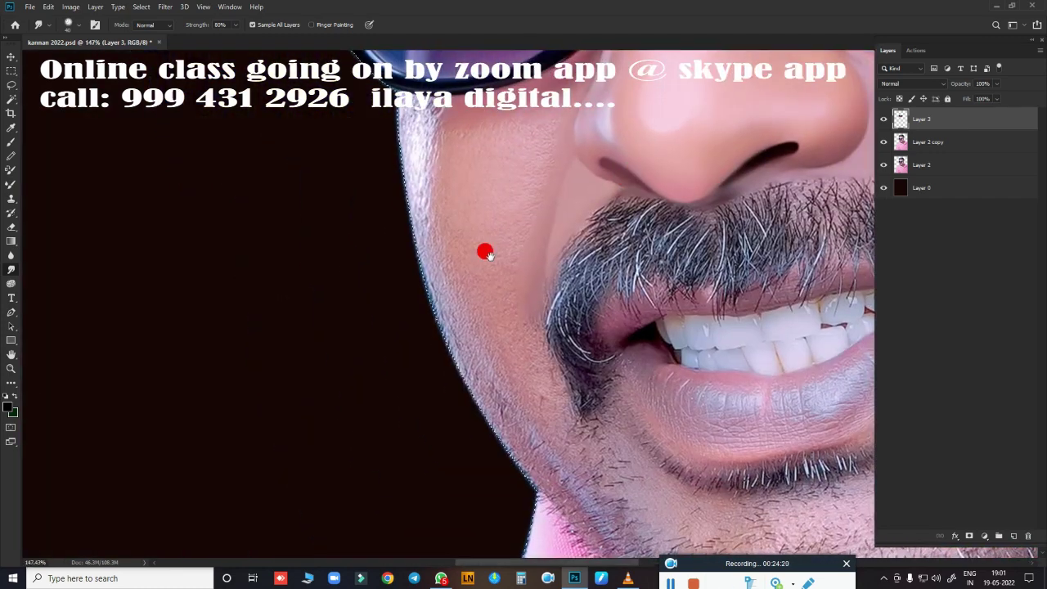
{"action": "left_click_drag", "start_coordinate": [526, 320], "coordinate": [423, 139]}
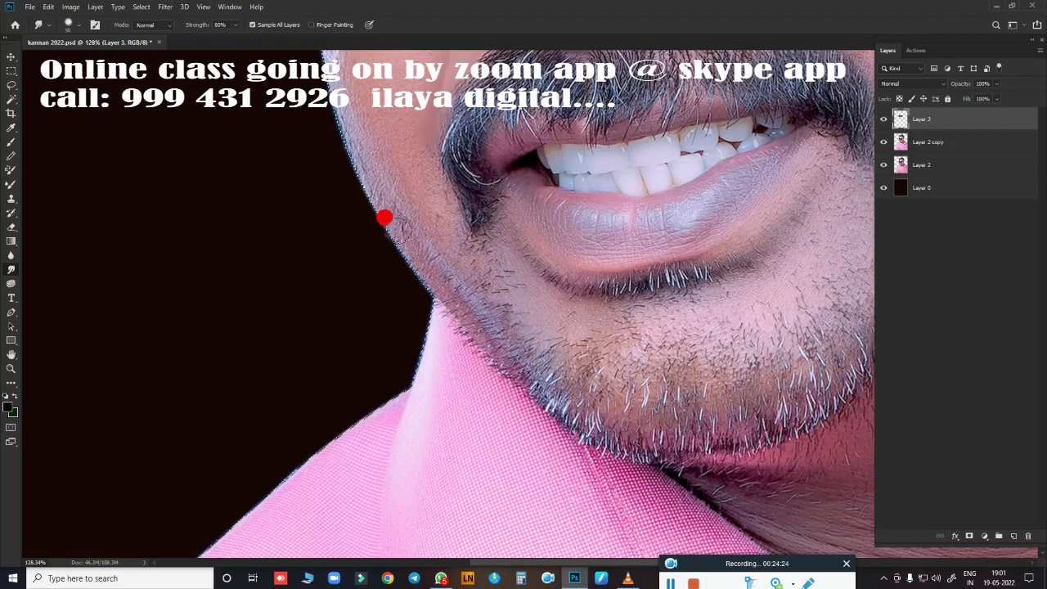
{"action": "left_click_drag", "start_coordinate": [346, 168], "coordinate": [383, 221]}
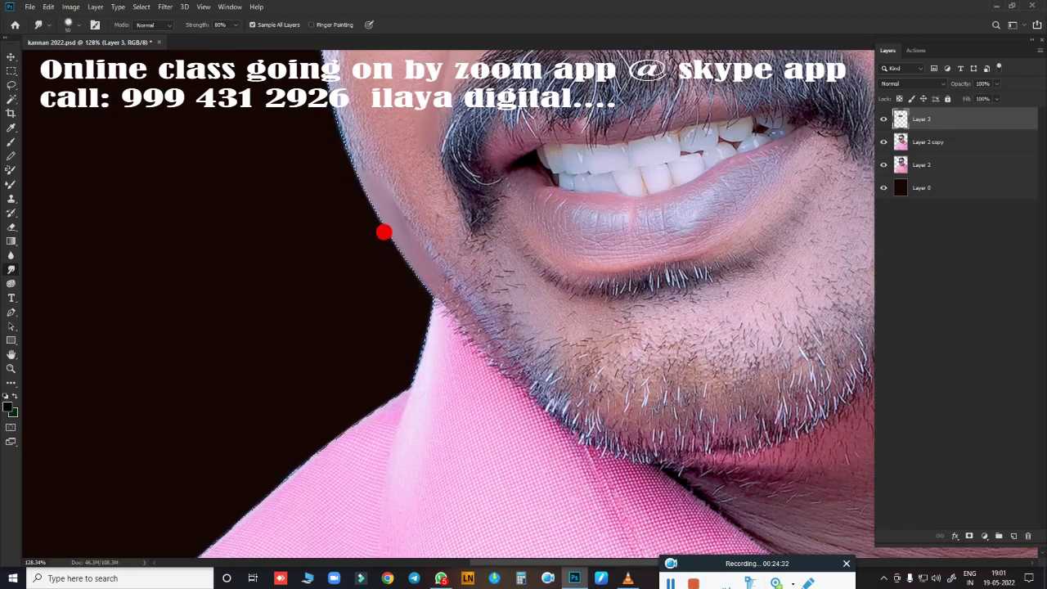
{"action": "left_click_drag", "start_coordinate": [405, 288], "coordinate": [429, 267]}
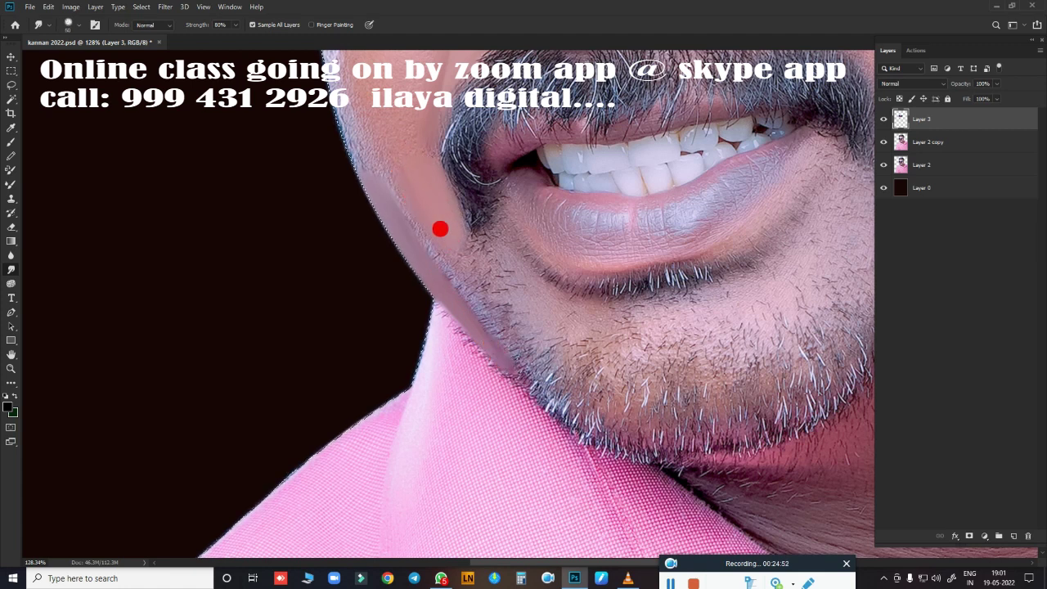
{"action": "mouse_move", "coordinate": [474, 278]}
{"action": "left_mouse_down"}
{"action": "mouse_move", "coordinate": [381, 169]}
{"action": "mouse_move", "coordinate": [439, 254]}
{"action": "mouse_move", "coordinate": [461, 316]}
{"action": "mouse_move", "coordinate": [397, 175]}
{"action": "mouse_move", "coordinate": [377, 232]}
{"action": "left_mouse_up"}
Step: Smooth the cheek skin along its edge and up beneath the glasses
{"action": "scroll", "coordinate": [377, 232], "scroll_direction": "up", "scroll_amount": 5}
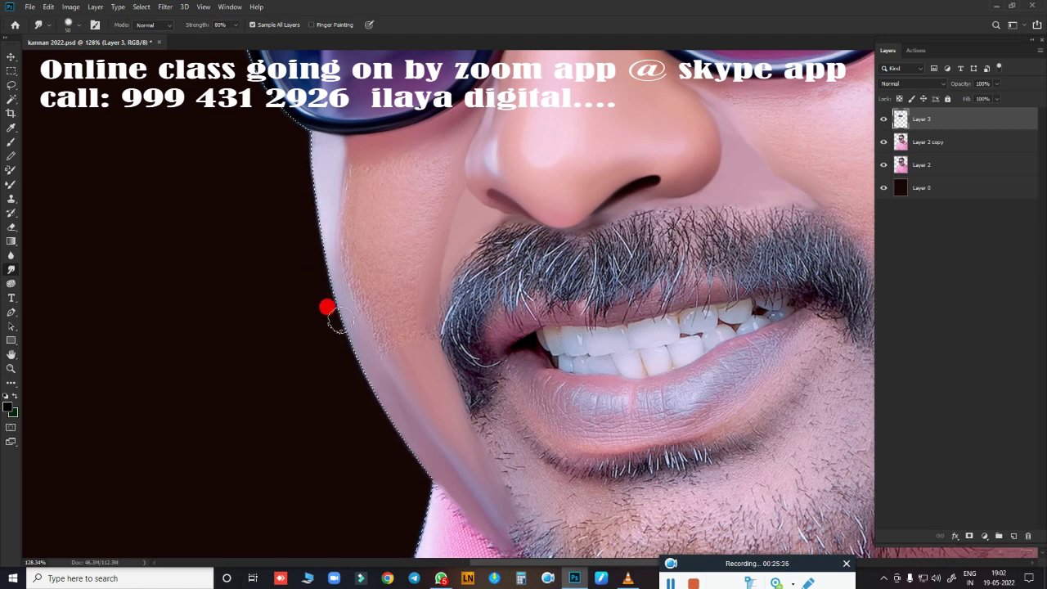
{"action": "mouse_move", "coordinate": [346, 317]}
{"action": "left_mouse_down"}
{"action": "mouse_move", "coordinate": [410, 309]}
{"action": "mouse_move", "coordinate": [360, 225]}
{"action": "left_mouse_up"}
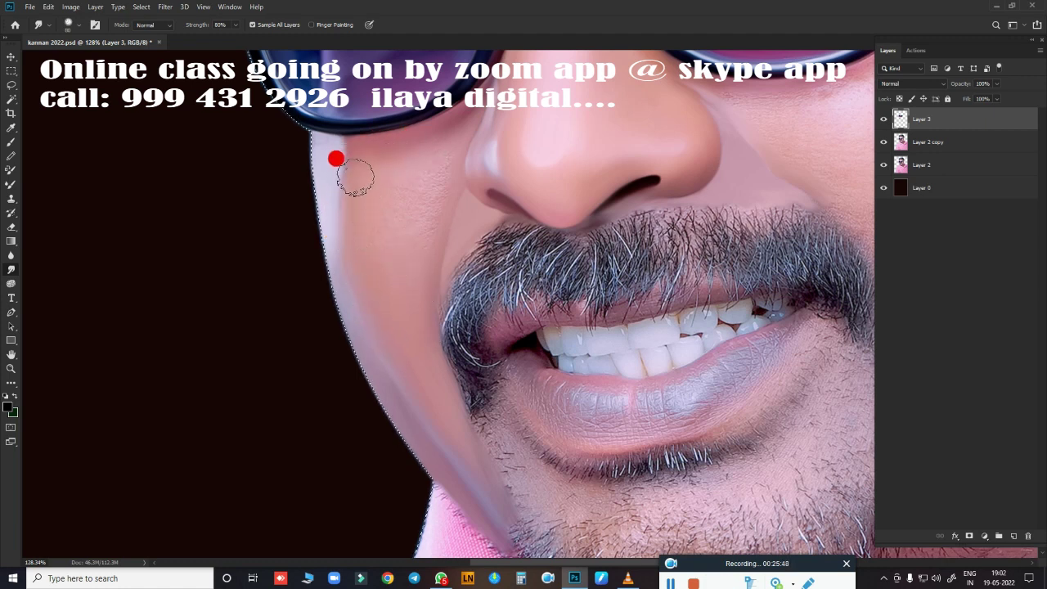
{"action": "mouse_move", "coordinate": [386, 195]}
{"action": "left_mouse_down"}
{"action": "mouse_move", "coordinate": [398, 216]}
{"action": "mouse_move", "coordinate": [423, 205]}
{"action": "mouse_move", "coordinate": [441, 147]}
{"action": "left_mouse_up"}
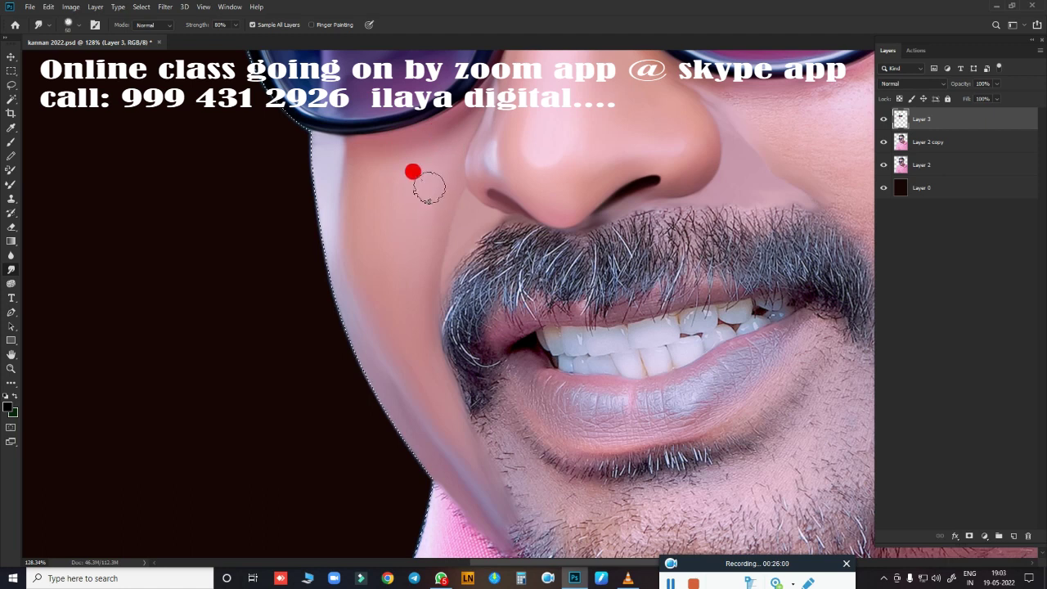
{"action": "mouse_move", "coordinate": [438, 167]}
{"action": "left_mouse_down"}
{"action": "mouse_move", "coordinate": [385, 187]}
{"action": "mouse_move", "coordinate": [389, 234]}
{"action": "mouse_move", "coordinate": [369, 195]}
{"action": "mouse_move", "coordinate": [391, 240]}
{"action": "mouse_move", "coordinate": [375, 307]}
{"action": "left_mouse_up"}
{"action": "left_click_drag", "start_coordinate": [435, 403], "coordinate": [388, 354]}
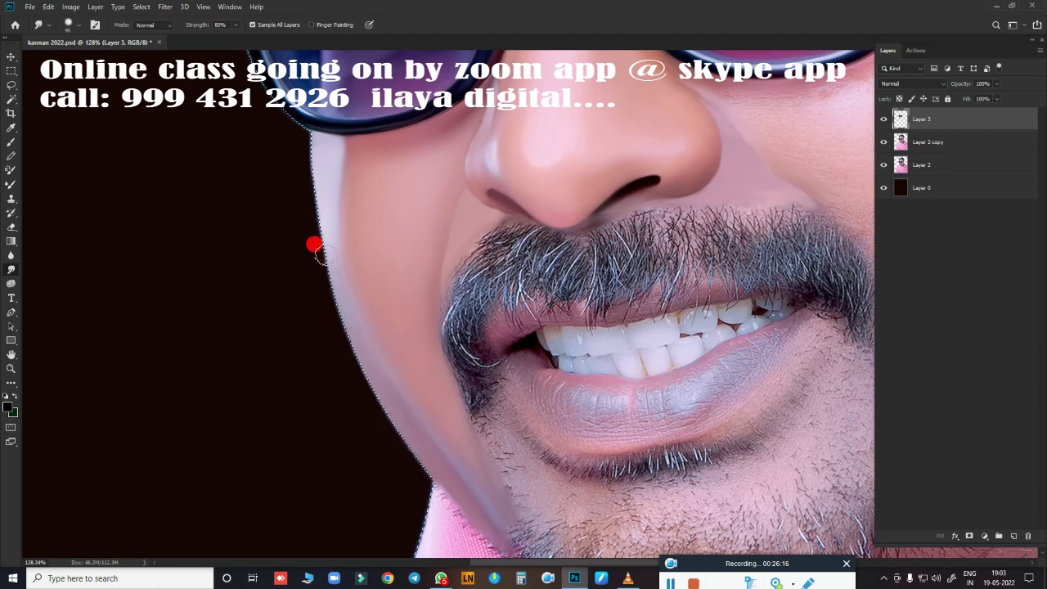
Step: Smudge the forehead skin along the left hairline smooth
{"action": "scroll", "coordinate": [488, 281], "scroll_direction": "down", "scroll_amount": 5}
{"action": "scroll", "coordinate": [444, 346], "scroll_direction": "up", "scroll_amount": 2}
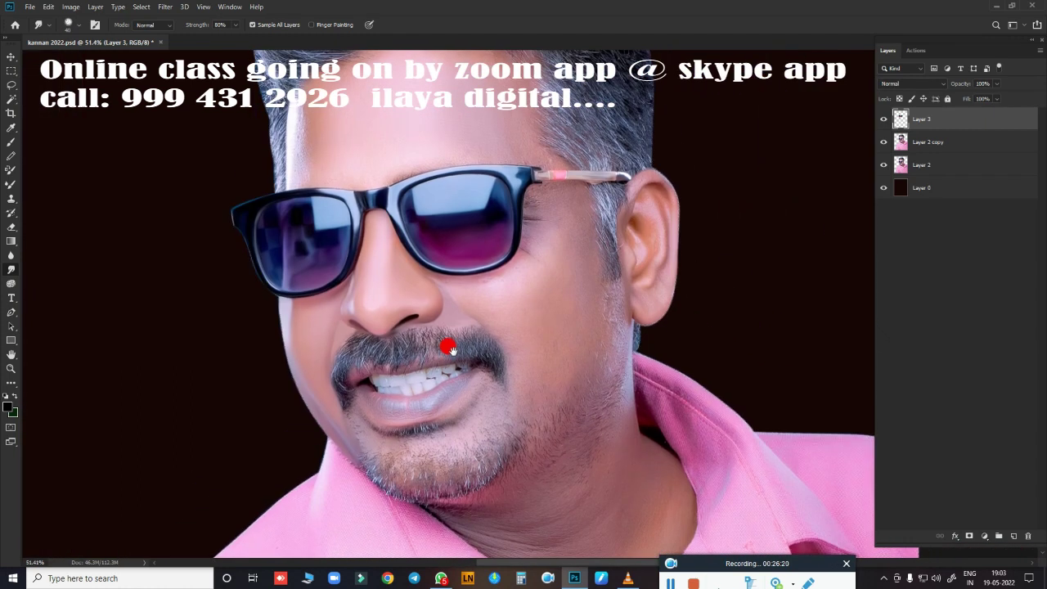
{"action": "scroll", "coordinate": [450, 303], "scroll_direction": "up", "scroll_amount": 2}
{"action": "scroll", "coordinate": [491, 311], "scroll_direction": "up", "scroll_amount": 3}
{"action": "scroll", "coordinate": [536, 311], "scroll_direction": "up", "scroll_amount": 3}
{"action": "scroll", "coordinate": [542, 294], "scroll_direction": "up", "scroll_amount": 2}
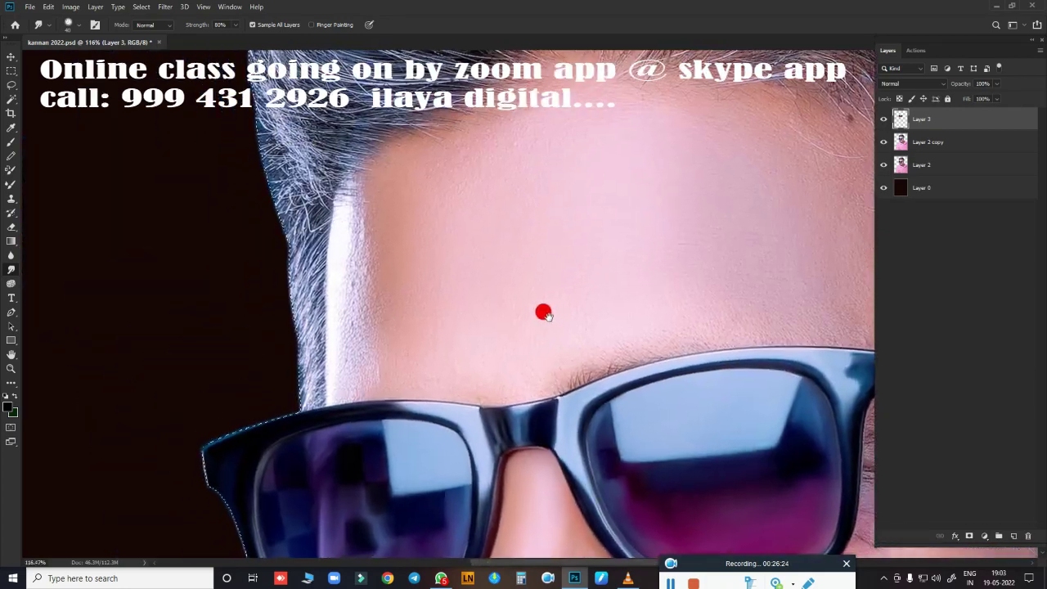
{"action": "scroll", "coordinate": [639, 491], "scroll_direction": "down", "scroll_amount": 1}
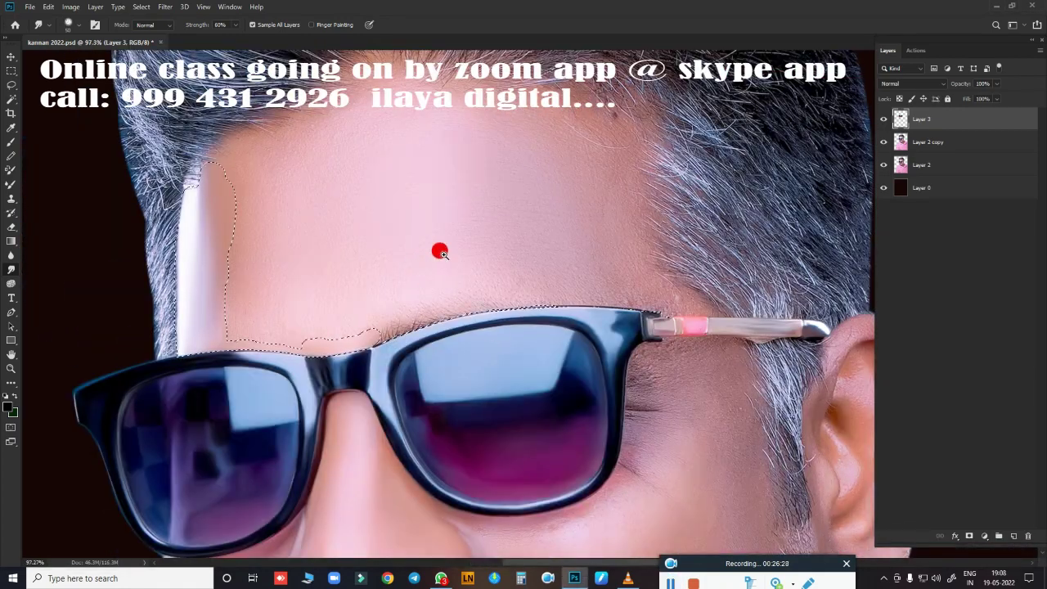
{"action": "scroll", "coordinate": [450, 239], "scroll_direction": "up", "scroll_amount": 2}
{"action": "scroll", "coordinate": [573, 270], "scroll_direction": "up", "scroll_amount": 2}
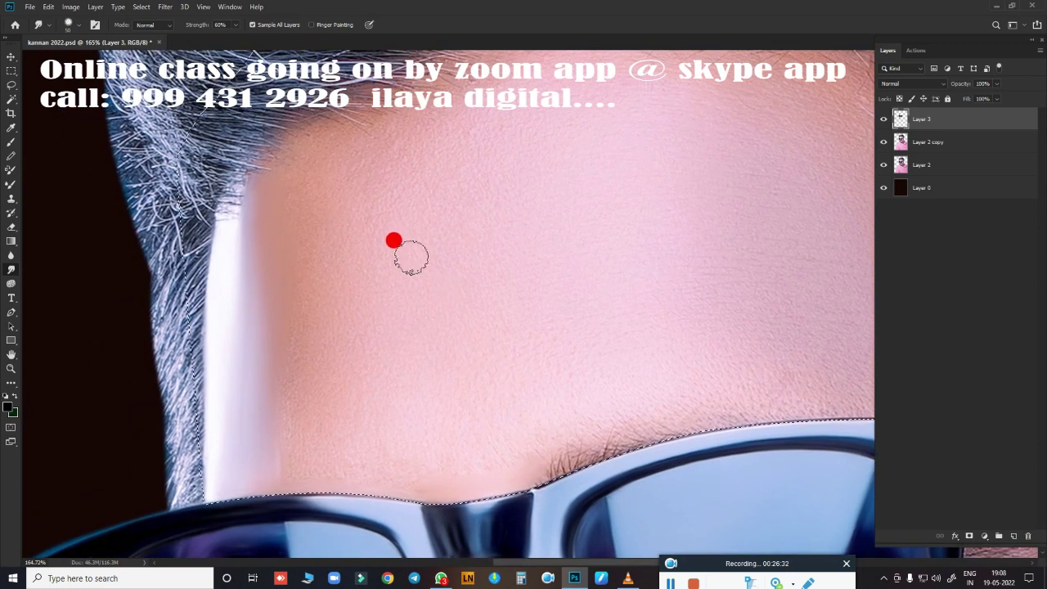
{"action": "mouse_move", "coordinate": [404, 211]}
{"action": "left_mouse_down"}
{"action": "mouse_move", "coordinate": [295, 175]}
{"action": "mouse_move", "coordinate": [318, 150]}
{"action": "mouse_move", "coordinate": [276, 218]}
{"action": "mouse_move", "coordinate": [417, 140]}
{"action": "mouse_move", "coordinate": [346, 159]}
{"action": "mouse_move", "coordinate": [308, 262]}
{"action": "mouse_move", "coordinate": [319, 283]}
{"action": "mouse_move", "coordinate": [300, 205]}
{"action": "mouse_move", "coordinate": [363, 169]}
{"action": "mouse_move", "coordinate": [316, 262]}
{"action": "mouse_move", "coordinate": [306, 428]}
{"action": "mouse_move", "coordinate": [327, 432]}
{"action": "mouse_move", "coordinate": [309, 297]}
{"action": "mouse_move", "coordinate": [394, 468]}
{"action": "mouse_move", "coordinate": [488, 432]}
{"action": "mouse_move", "coordinate": [393, 221]}
{"action": "mouse_move", "coordinate": [480, 163]}
{"action": "mouse_move", "coordinate": [627, 199]}
{"action": "mouse_move", "coordinate": [433, 222]}
{"action": "mouse_move", "coordinate": [444, 207]}
{"action": "mouse_move", "coordinate": [451, 215]}
{"action": "mouse_move", "coordinate": [416, 227]}
{"action": "mouse_move", "coordinate": [359, 311]}
{"action": "mouse_move", "coordinate": [346, 281]}
{"action": "mouse_move", "coordinate": [304, 300]}
{"action": "mouse_move", "coordinate": [257, 245]}
{"action": "mouse_move", "coordinate": [377, 304]}
{"action": "mouse_move", "coordinate": [299, 311]}
{"action": "mouse_move", "coordinate": [397, 262]}
{"action": "mouse_move", "coordinate": [491, 290]}
{"action": "mouse_move", "coordinate": [599, 244]}
{"action": "mouse_move", "coordinate": [346, 420]}
{"action": "mouse_move", "coordinate": [388, 411]}
{"action": "mouse_move", "coordinate": [411, 425]}
{"action": "mouse_move", "coordinate": [364, 435]}
{"action": "mouse_move", "coordinate": [276, 392]}
{"action": "mouse_move", "coordinate": [241, 355]}
{"action": "mouse_move", "coordinate": [87, 437]}
{"action": "mouse_move", "coordinate": [103, 457]}
{"action": "mouse_move", "coordinate": [131, 295]}
{"action": "mouse_move", "coordinate": [133, 482]}
{"action": "left_mouse_up"}
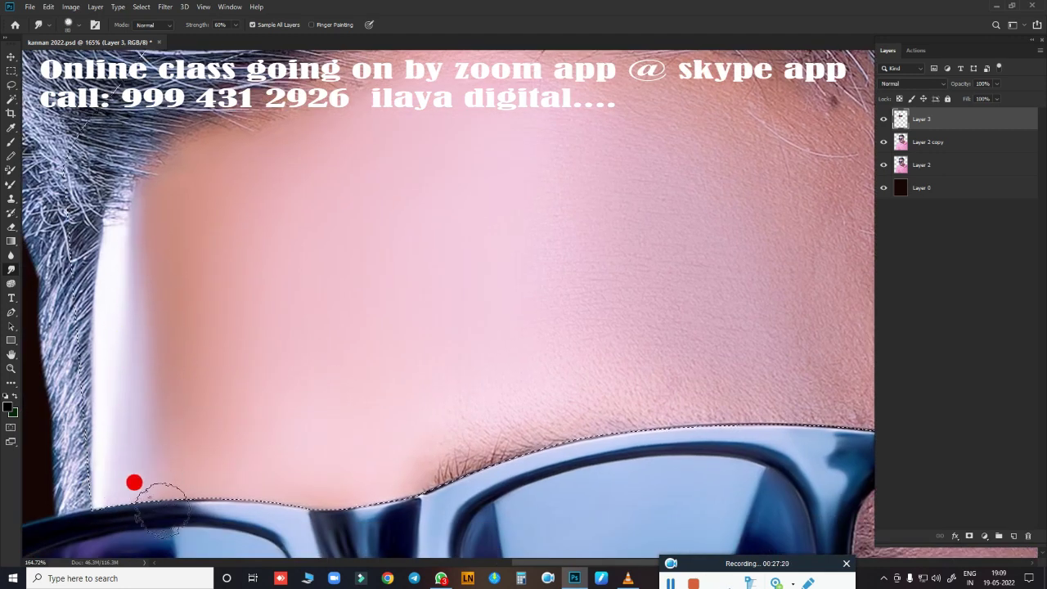
{"action": "mouse_move", "coordinate": [436, 277]}
{"action": "left_mouse_down"}
{"action": "mouse_move", "coordinate": [412, 331]}
{"action": "mouse_move", "coordinate": [465, 336]}
{"action": "left_mouse_up"}
Step: Blend the top and middle of the forehead and the skin toward the temple
{"action": "mouse_move", "coordinate": [415, 175]}
{"action": "left_mouse_down"}
{"action": "mouse_move", "coordinate": [421, 140]}
{"action": "mouse_move", "coordinate": [438, 134]}
{"action": "mouse_move", "coordinate": [328, 210]}
{"action": "mouse_move", "coordinate": [297, 215]}
{"action": "mouse_move", "coordinate": [386, 182]}
{"action": "mouse_move", "coordinate": [605, 168]}
{"action": "mouse_move", "coordinate": [661, 188]}
{"action": "mouse_move", "coordinate": [661, 175]}
{"action": "mouse_move", "coordinate": [426, 292]}
{"action": "left_mouse_up"}
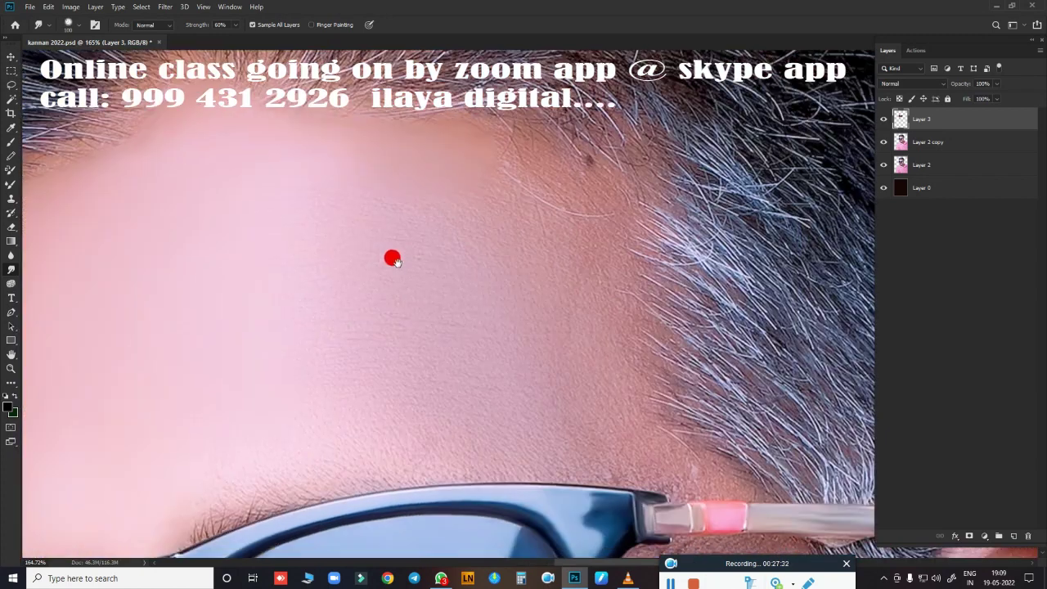
{"action": "mouse_move", "coordinate": [445, 148]}
{"action": "left_mouse_down"}
{"action": "mouse_move", "coordinate": [578, 194]}
{"action": "mouse_move", "coordinate": [474, 147]}
{"action": "mouse_move", "coordinate": [546, 195]}
{"action": "left_mouse_up"}
{"action": "scroll", "coordinate": [524, 168], "scroll_direction": "down", "scroll_amount": 3}
{"action": "scroll", "coordinate": [529, 196], "scroll_direction": "down", "scroll_amount": 2}
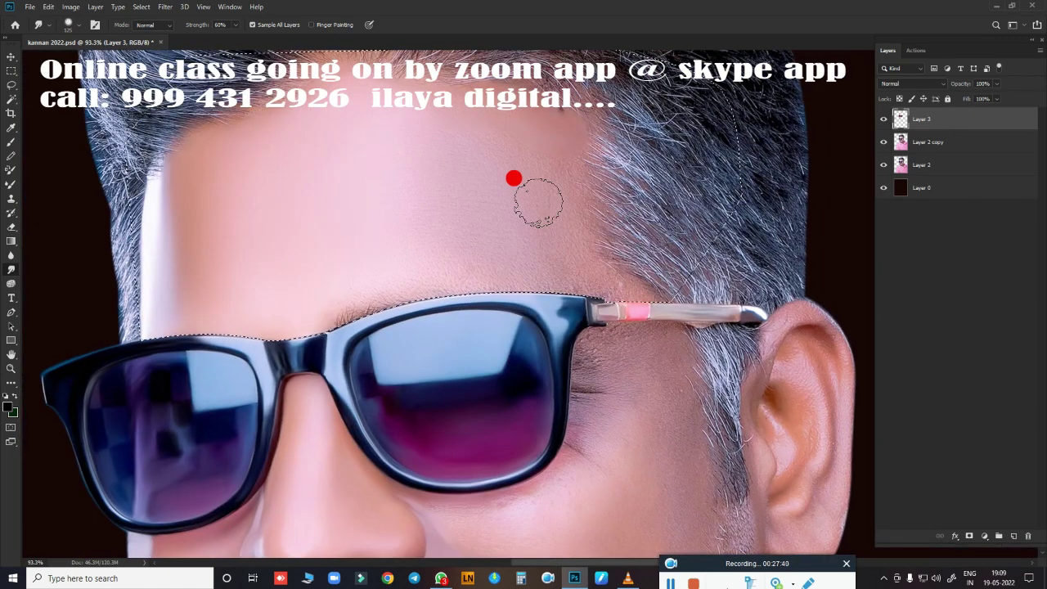
{"action": "left_click_drag", "start_coordinate": [570, 261], "coordinate": [600, 268]}
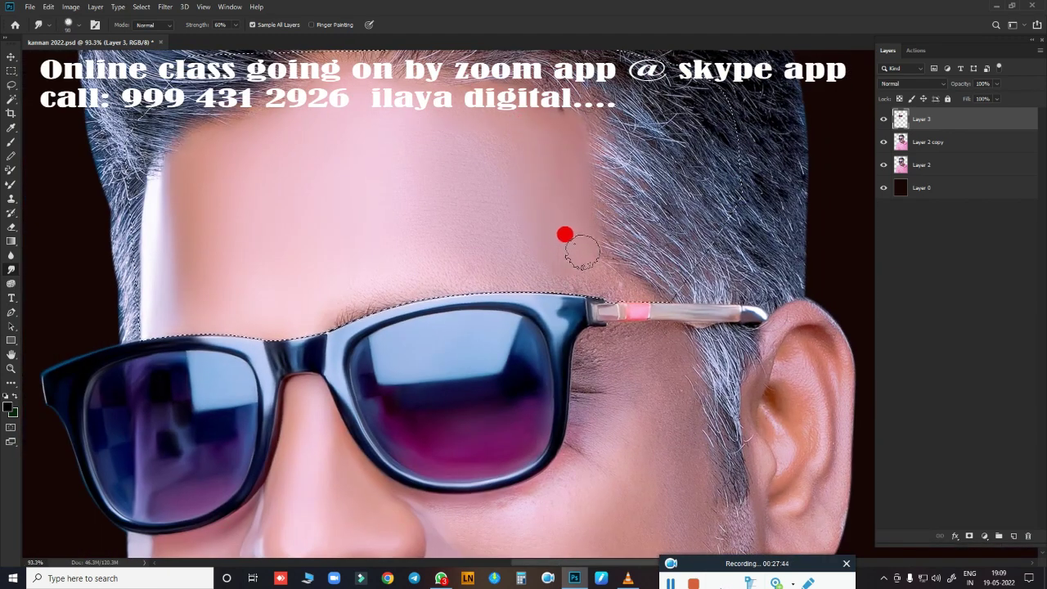
{"action": "mouse_move", "coordinate": [323, 165]}
{"action": "left_mouse_down"}
{"action": "mouse_move", "coordinate": [374, 152]}
{"action": "mouse_move", "coordinate": [351, 227]}
{"action": "mouse_move", "coordinate": [526, 226]}
{"action": "mouse_move", "coordinate": [391, 155]}
{"action": "left_mouse_up"}
Step: Erase rough edges and stray pixels along the temple and upper hairline
{"action": "key", "text": "e"}
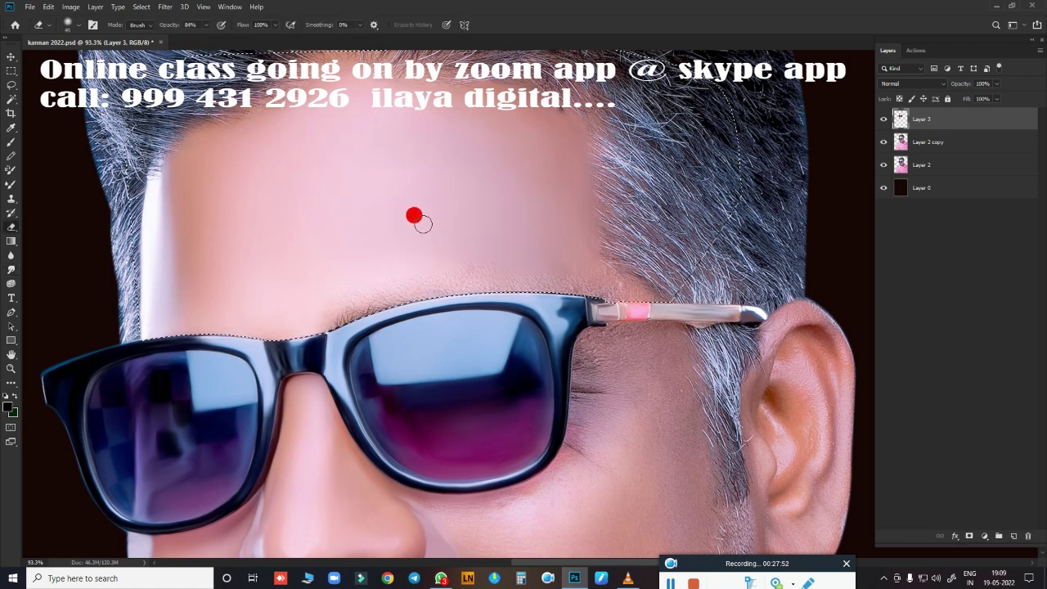
{"action": "left_click_drag", "start_coordinate": [193, 139], "coordinate": [145, 157]}
{"action": "left_click_drag", "start_coordinate": [218, 93], "coordinate": [433, 60]}
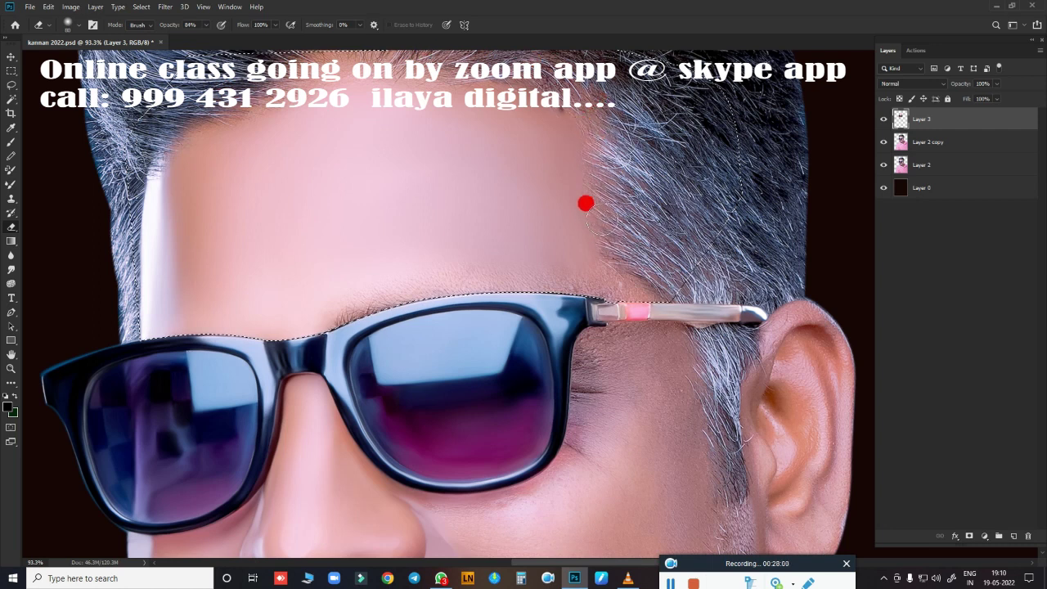
Step: Smudge the brow hairs and skin along the top of the sunglasses frame
{"action": "key", "text": "r"}
{"action": "scroll", "coordinate": [496, 253], "scroll_direction": "up", "scroll_amount": 3}
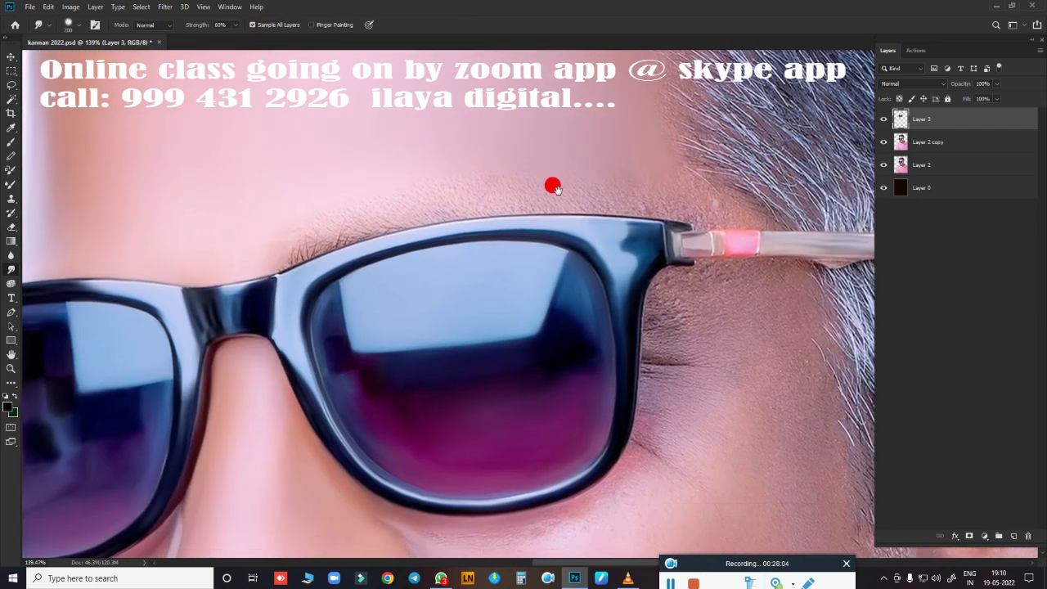
{"action": "scroll", "coordinate": [558, 193], "scroll_direction": "up", "scroll_amount": 3}
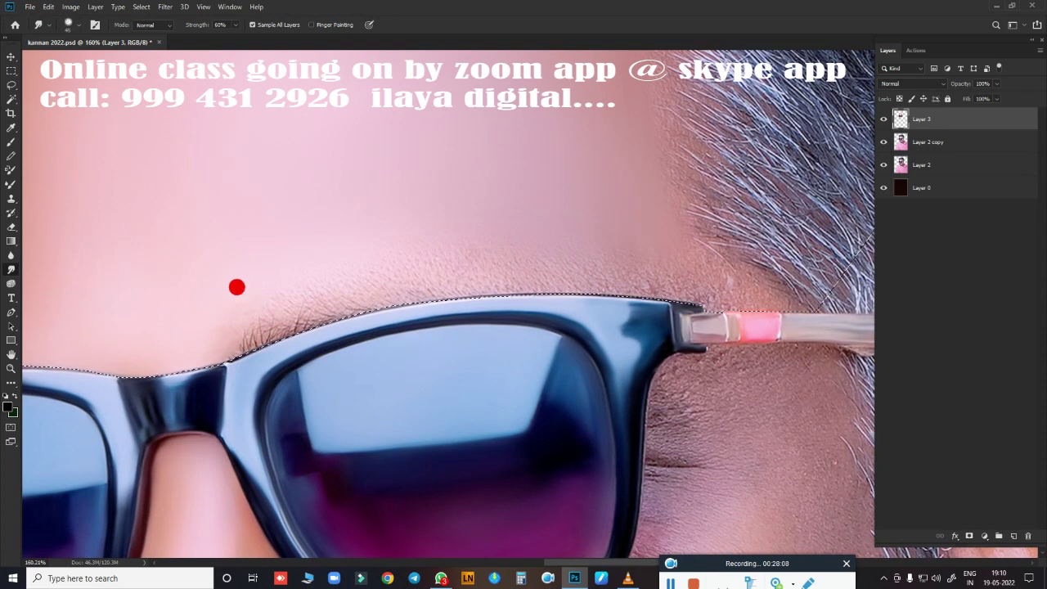
{"action": "mouse_move", "coordinate": [193, 346]}
{"action": "left_mouse_down"}
{"action": "mouse_move", "coordinate": [627, 277]}
{"action": "mouse_move", "coordinate": [709, 276]}
{"action": "left_mouse_up"}
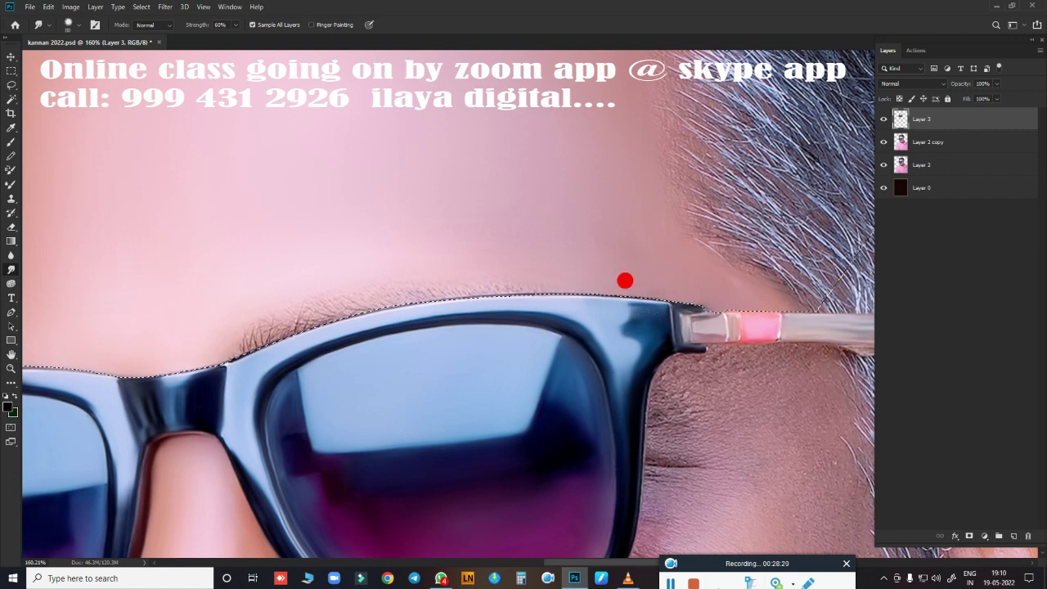
{"action": "mouse_move", "coordinate": [684, 329]}
{"action": "left_mouse_down"}
{"action": "mouse_move", "coordinate": [562, 257]}
{"action": "mouse_move", "coordinate": [282, 317]}
{"action": "left_mouse_up"}
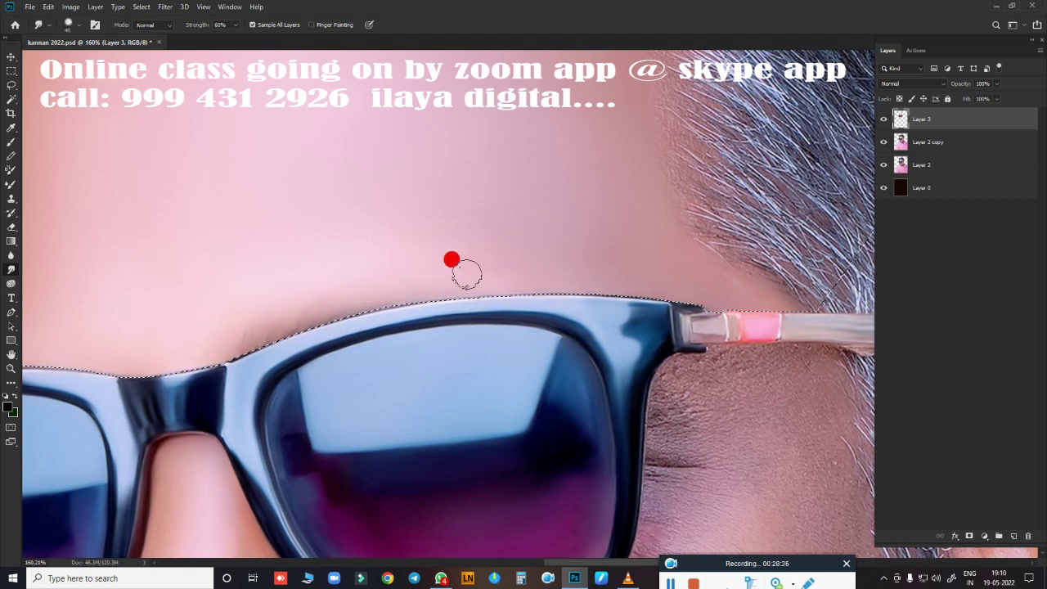
Step: Set Smudge strength to 80% with a smaller brush and smooth the glasses bridge edge
{"action": "scroll", "coordinate": [580, 220], "scroll_direction": "down", "scroll_amount": 3}
{"action": "scroll", "coordinate": [467, 206], "scroll_direction": "up", "scroll_amount": 1}
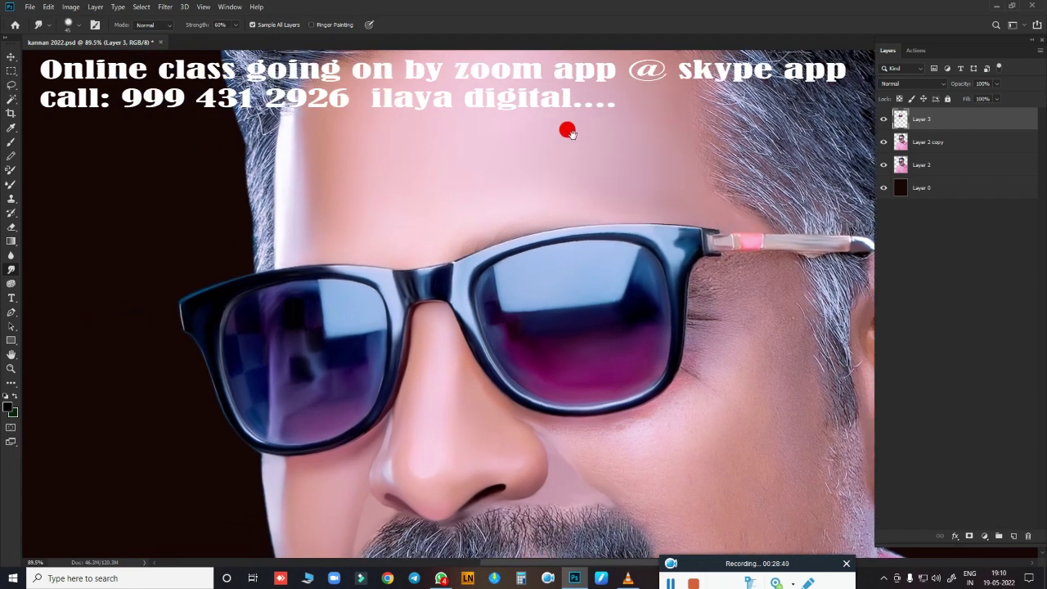
{"action": "scroll", "coordinate": [406, 246], "scroll_direction": "up", "scroll_amount": 3}
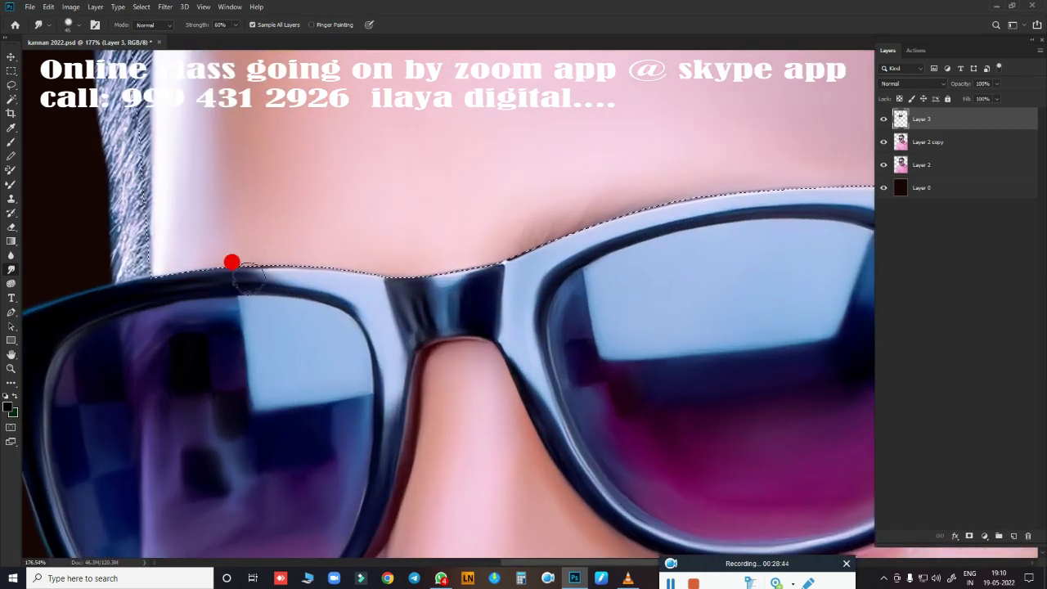
{"action": "key", "text": "bracketleft"}
{"action": "key", "text": "bracketleft"}
{"action": "key", "text": "bracketleft"}
{"action": "key", "text": "8"}
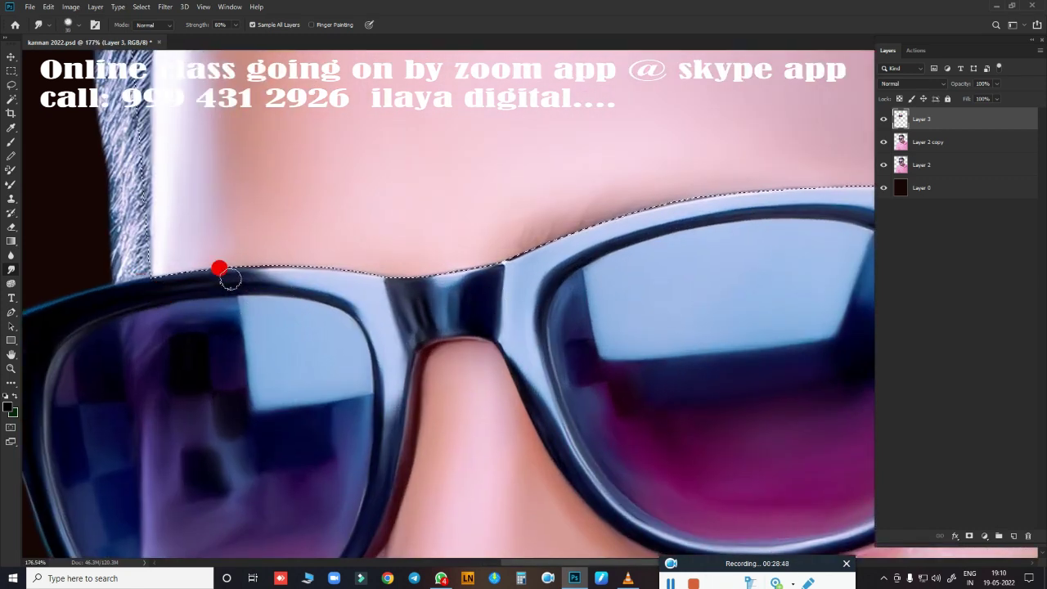
{"action": "mouse_move", "coordinate": [383, 267]}
{"action": "left_mouse_down"}
{"action": "mouse_move", "coordinate": [390, 256]}
{"action": "mouse_move", "coordinate": [532, 262]}
{"action": "left_mouse_up"}
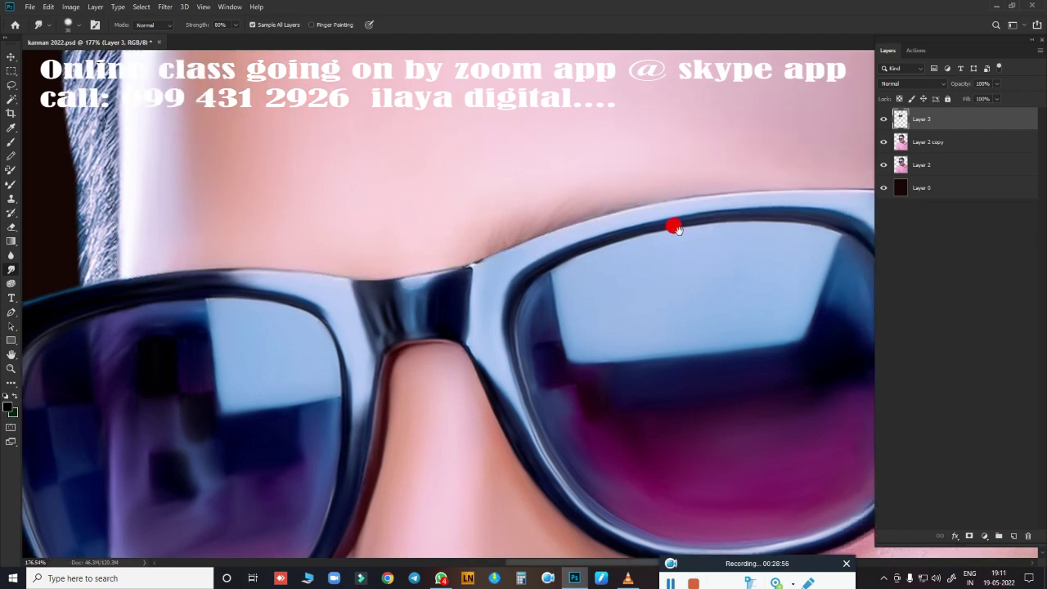
Step: Fit the whole face on screen and enlarge the brush for the forehead
{"action": "scroll", "coordinate": [673, 224], "scroll_direction": "right", "scroll_amount": 5}
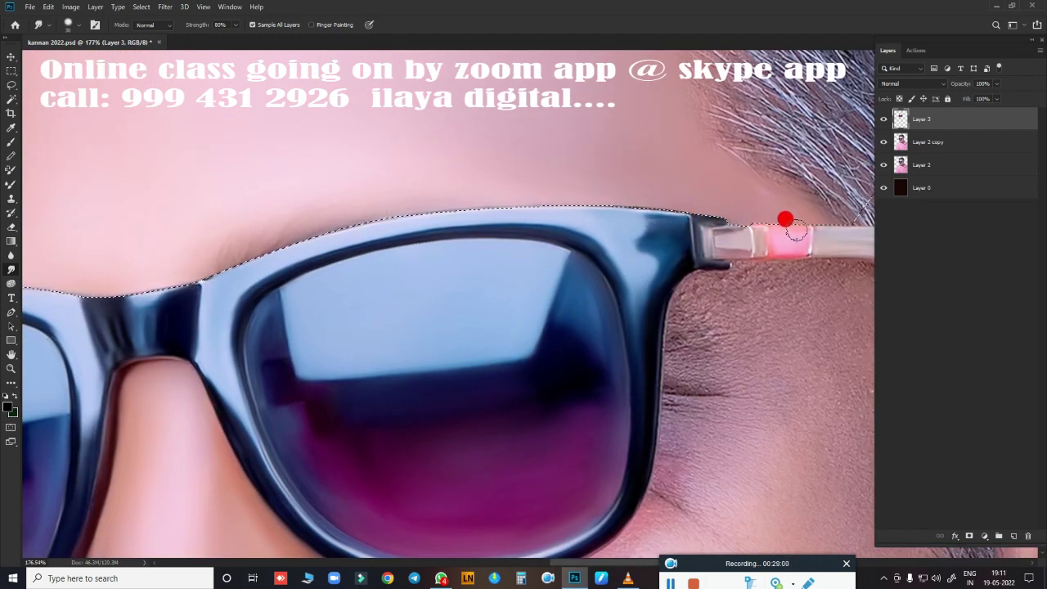
{"action": "key", "text": "ctrl+0"}
{"action": "scroll", "coordinate": [383, 284], "scroll_direction": "down", "scroll_amount": 2}
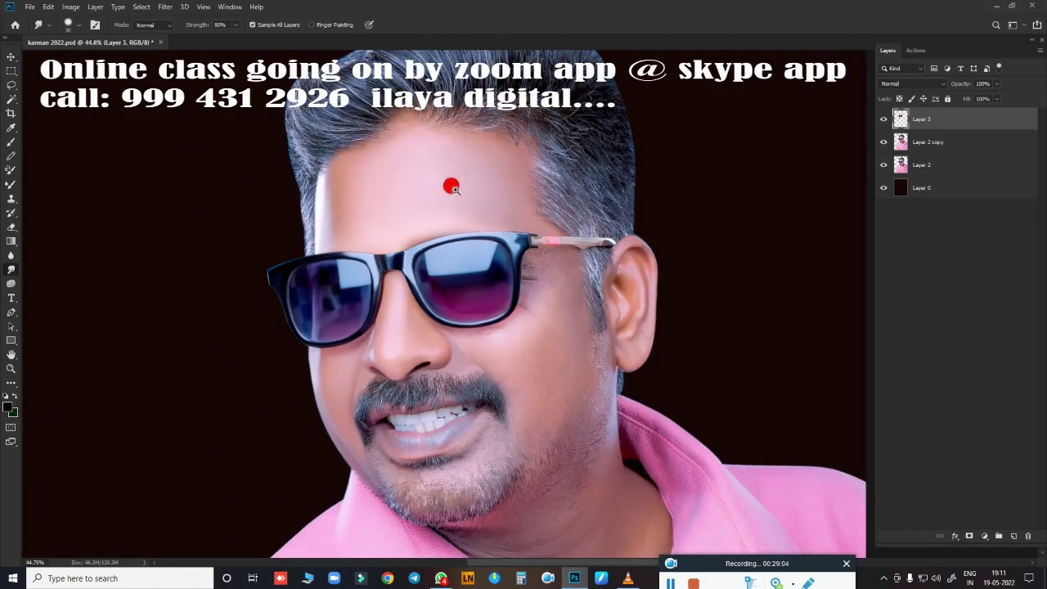
{"action": "scroll", "coordinate": [440, 180], "scroll_direction": "up", "scroll_amount": 4}
{"action": "scroll", "coordinate": [482, 204], "scroll_direction": "down", "scroll_amount": 4}
{"action": "scroll", "coordinate": [433, 205], "scroll_direction": "up", "scroll_amount": 3}
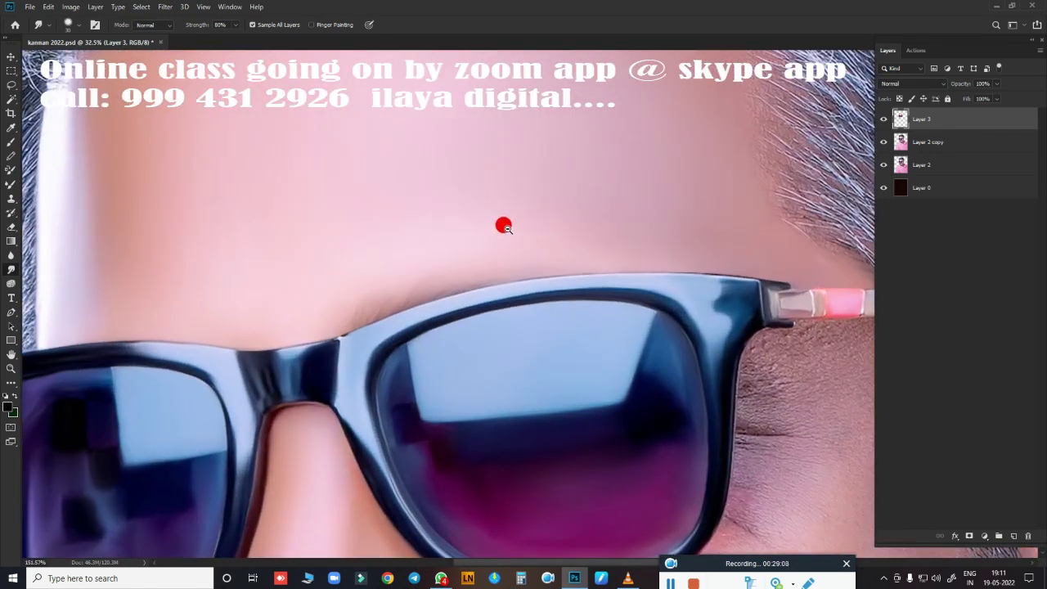
{"action": "scroll", "coordinate": [502, 224], "scroll_direction": "up", "scroll_amount": 2}
{"action": "scroll", "coordinate": [455, 248], "scroll_direction": "down", "scroll_amount": 5}
{"action": "scroll", "coordinate": [616, 248], "scroll_direction": "up", "scroll_amount": 3}
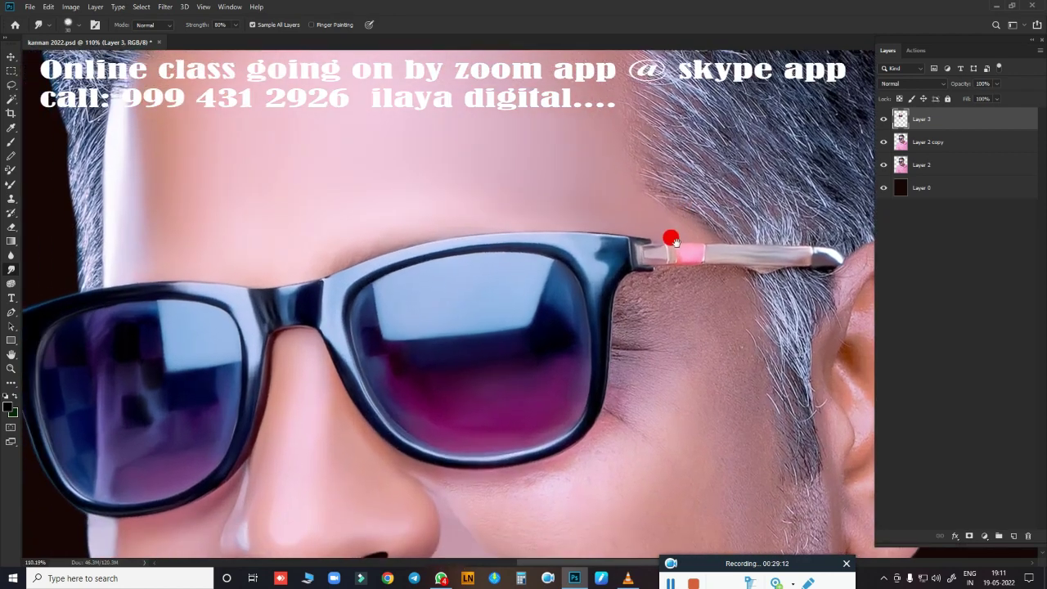
{"action": "scroll", "coordinate": [594, 229], "scroll_direction": "down", "scroll_amount": 2}
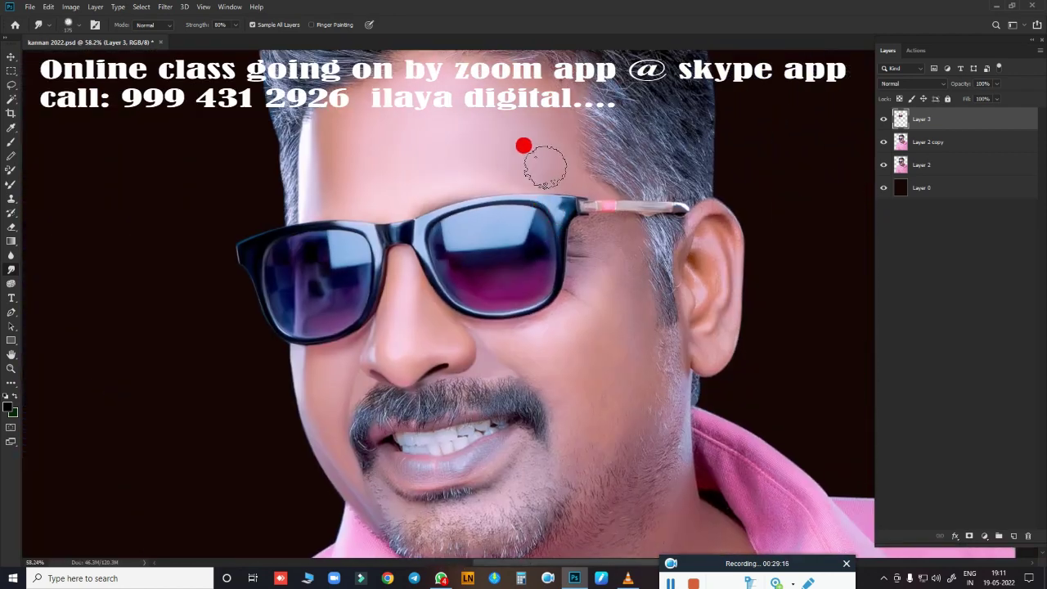
{"action": "key", "text": "bracketright"}
{"action": "key", "text": "bracketright"}
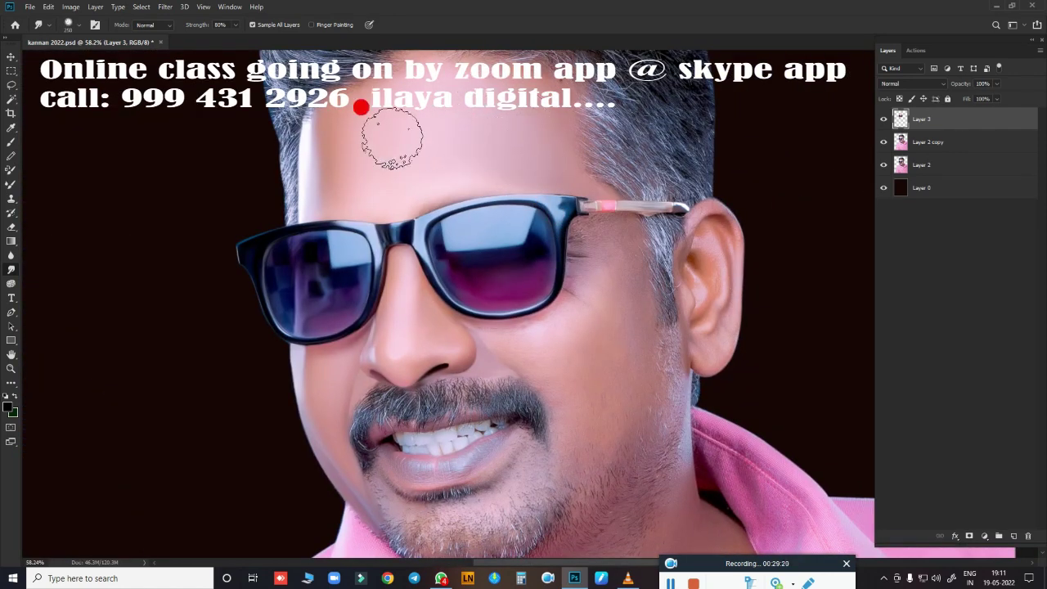
{"action": "scroll", "coordinate": [499, 287], "scroll_direction": "down", "scroll_amount": 2}
{"action": "scroll", "coordinate": [573, 302], "scroll_direction": "up", "scroll_amount": 2}
{"action": "scroll", "coordinate": [621, 287], "scroll_direction": "up", "scroll_amount": 2}
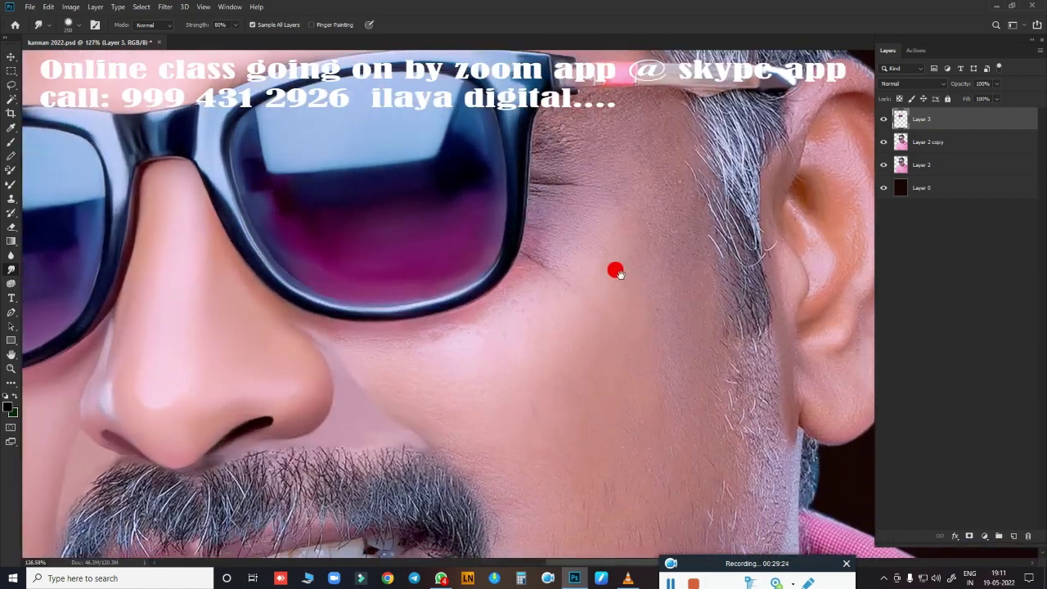
{"action": "key", "text": "p"}
{"action": "scroll", "coordinate": [640, 279], "scroll_direction": "up", "scroll_amount": 2}
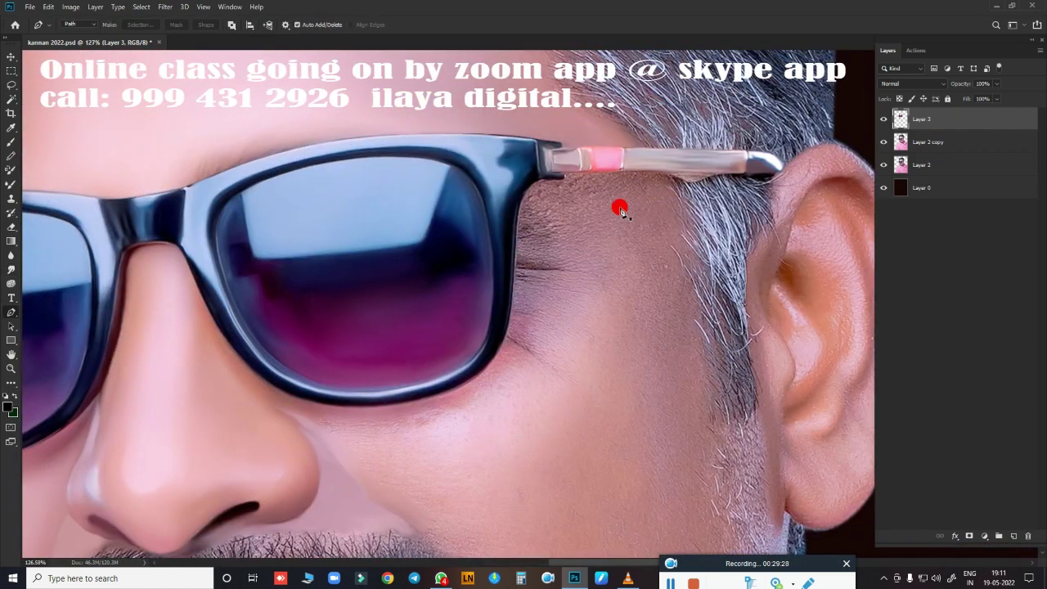
Step: With a smaller Smudge brush, smooth the cheek from the nose and glasses corner toward the mouth
{"action": "scroll", "coordinate": [630, 209], "scroll_direction": "up", "scroll_amount": 1}
{"action": "scroll", "coordinate": [491, 329], "scroll_direction": "up", "scroll_amount": 1}
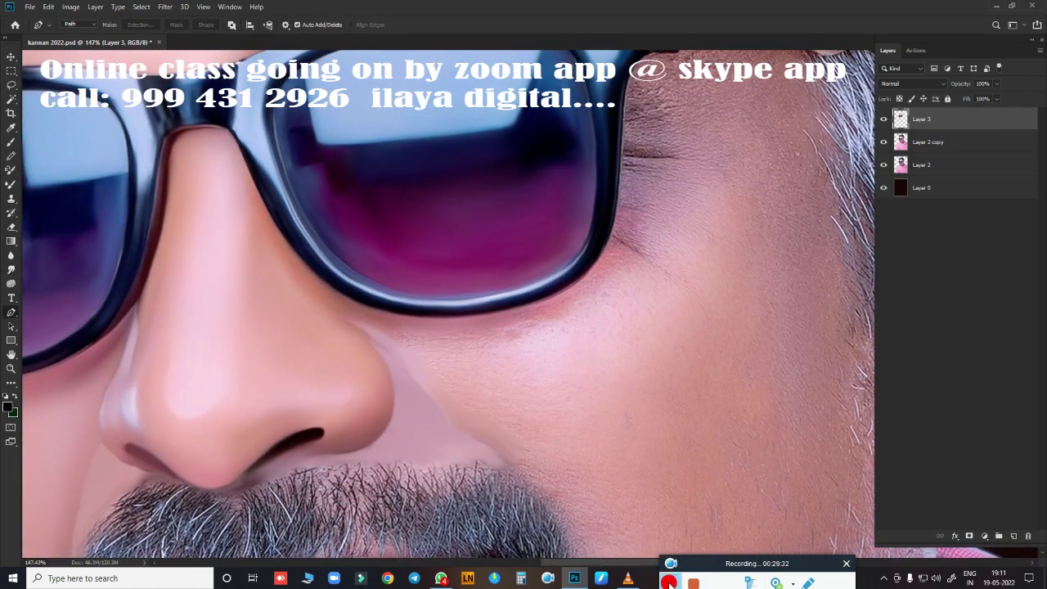
{"action": "scroll", "coordinate": [667, 243], "scroll_direction": "down", "scroll_amount": 2}
{"action": "scroll", "coordinate": [622, 237], "scroll_direction": "up", "scroll_amount": 3}
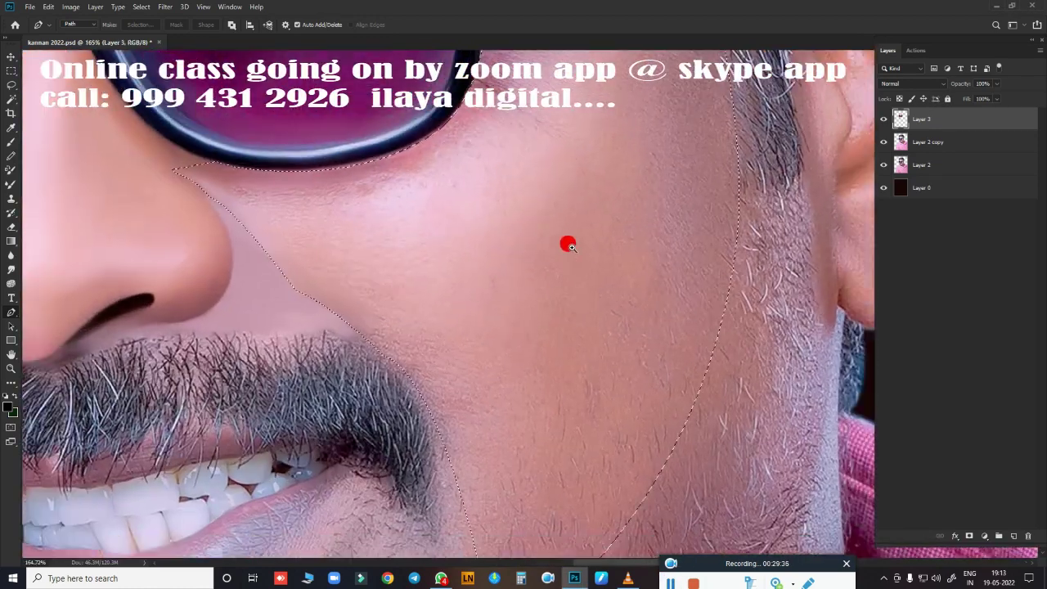
{"action": "scroll", "coordinate": [568, 245], "scroll_direction": "up", "scroll_amount": 1}
{"action": "key", "text": "r"}
{"action": "key", "text": "["}
{"action": "key", "text": "["}
{"action": "key", "text": "["}
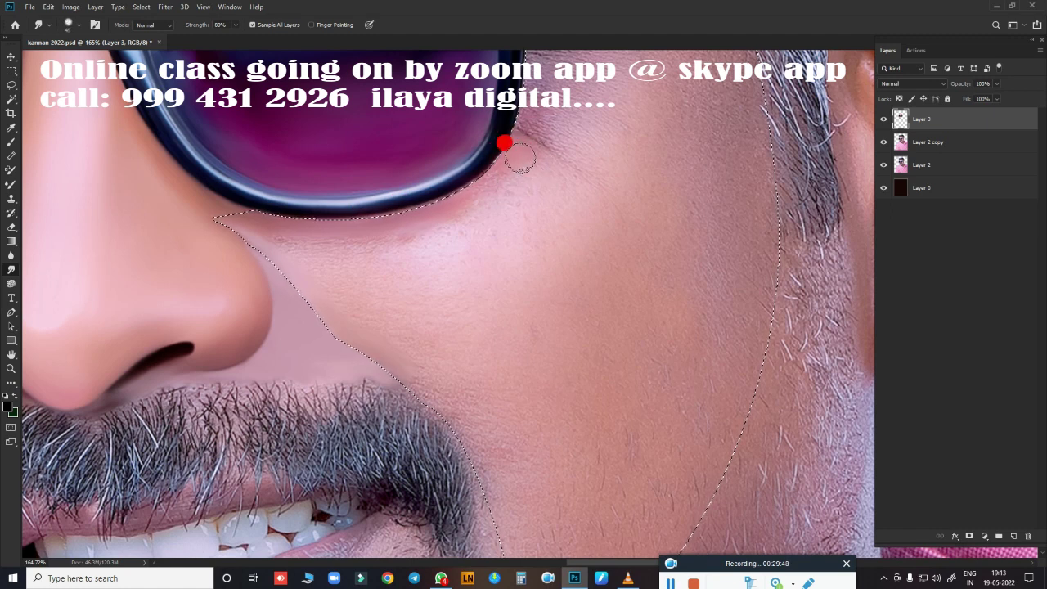
{"action": "left_click_drag", "start_coordinate": [553, 187], "coordinate": [507, 167]}
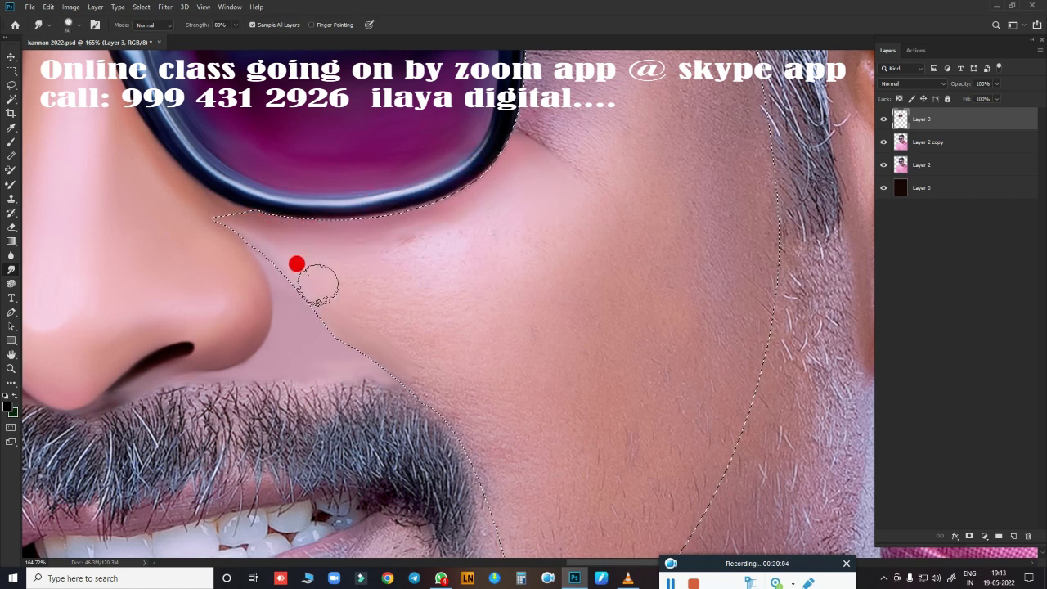
{"action": "left_click_drag", "start_coordinate": [314, 266], "coordinate": [337, 289]}
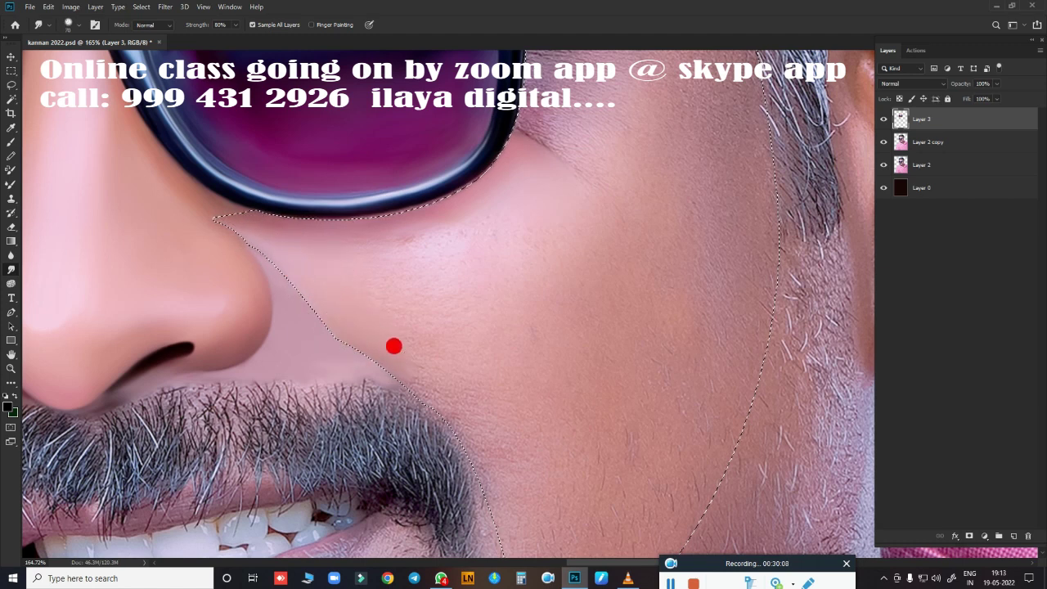
{"action": "left_click_drag", "start_coordinate": [393, 346], "coordinate": [332, 229]}
{"action": "left_click_drag", "start_coordinate": [463, 235], "coordinate": [576, 344]}
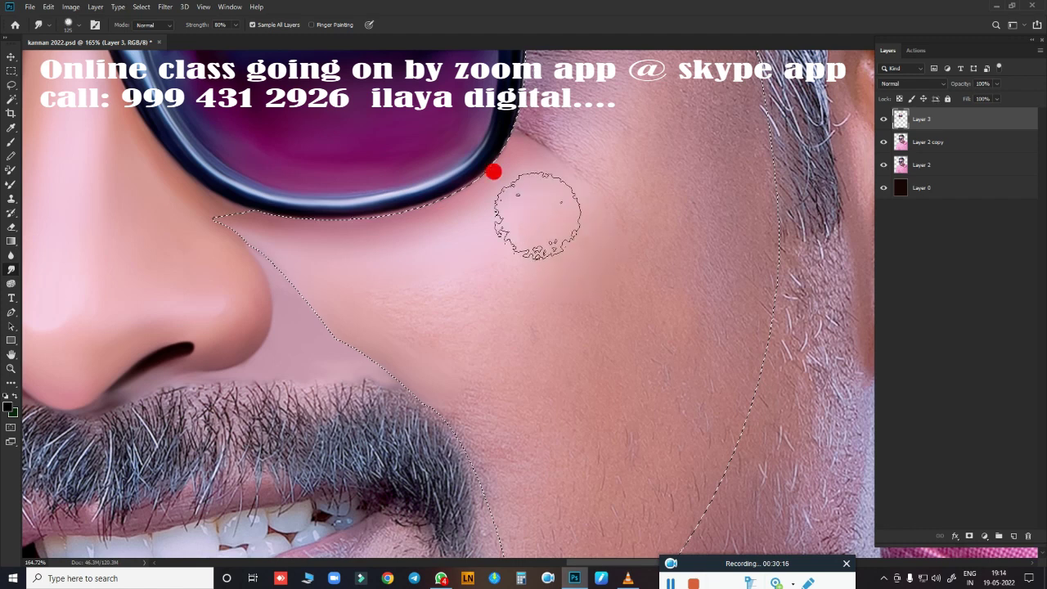
{"action": "mouse_move", "coordinate": [524, 290]}
{"action": "left_mouse_down"}
{"action": "mouse_move", "coordinate": [444, 327]}
{"action": "mouse_move", "coordinate": [444, 379]}
{"action": "mouse_move", "coordinate": [390, 371]}
{"action": "mouse_move", "coordinate": [514, 201]}
{"action": "mouse_move", "coordinate": [484, 292]}
{"action": "mouse_move", "coordinate": [518, 300]}
{"action": "mouse_move", "coordinate": [456, 275]}
{"action": "mouse_move", "coordinate": [560, 225]}
{"action": "mouse_move", "coordinate": [502, 374]}
{"action": "left_mouse_up"}
Step: Smooth the temple skin and its crease, then the cheek just below the glasses
{"action": "scroll", "coordinate": [502, 374], "scroll_direction": "up", "scroll_amount": 5}
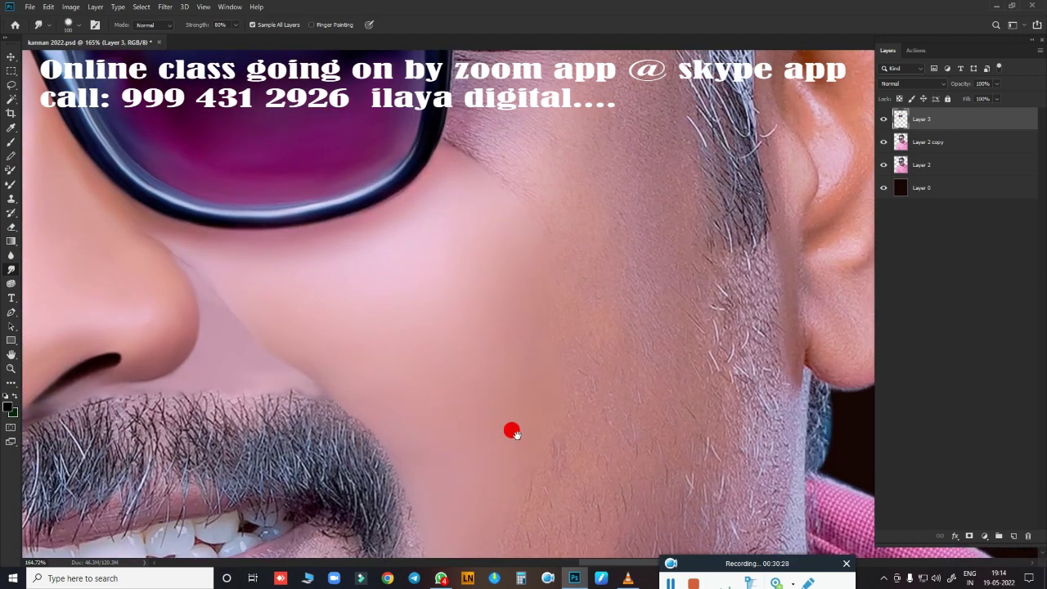
{"action": "scroll", "coordinate": [545, 466], "scroll_direction": "up", "scroll_amount": 3}
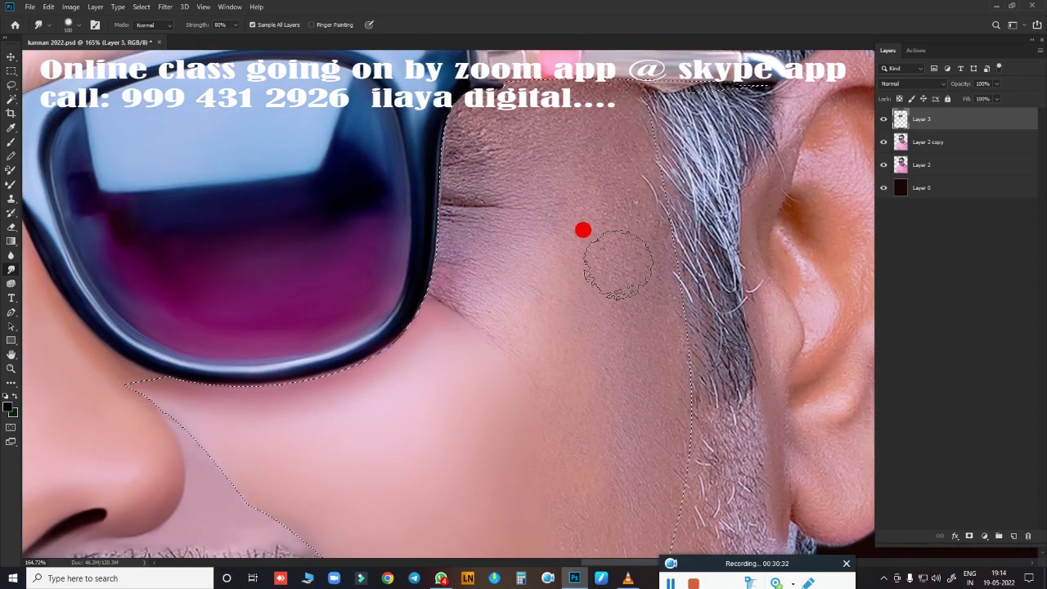
{"action": "mouse_move", "coordinate": [619, 260]}
{"action": "left_mouse_down"}
{"action": "mouse_move", "coordinate": [459, 119]}
{"action": "mouse_move", "coordinate": [463, 219]}
{"action": "mouse_move", "coordinate": [443, 215]}
{"action": "left_mouse_up"}
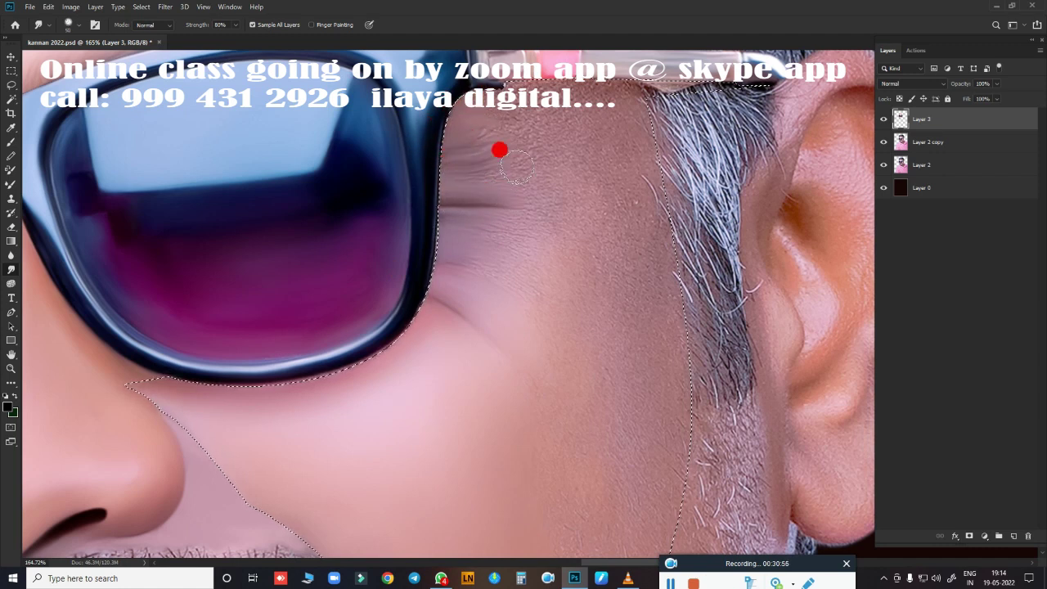
{"action": "left_click_drag", "start_coordinate": [475, 217], "coordinate": [506, 114]}
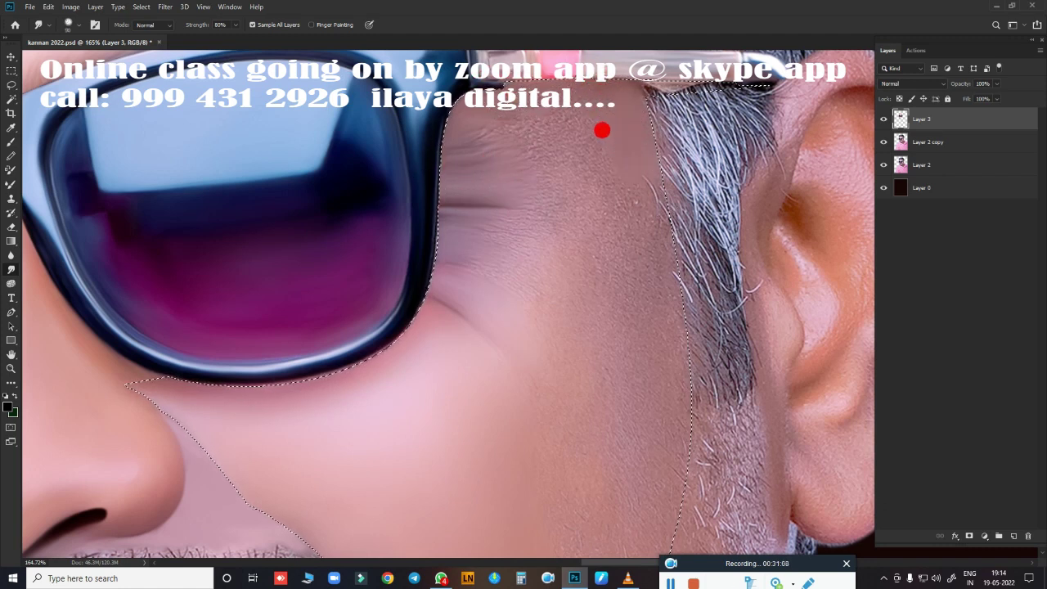
{"action": "mouse_move", "coordinate": [648, 225]}
{"action": "left_mouse_down"}
{"action": "mouse_move", "coordinate": [525, 132]}
{"action": "mouse_move", "coordinate": [507, 139]}
{"action": "mouse_move", "coordinate": [507, 187]}
{"action": "mouse_move", "coordinate": [580, 211]}
{"action": "mouse_move", "coordinate": [613, 205]}
{"action": "mouse_move", "coordinate": [609, 215]}
{"action": "mouse_move", "coordinate": [606, 155]}
{"action": "mouse_move", "coordinate": [612, 175]}
{"action": "mouse_move", "coordinate": [568, 300]}
{"action": "mouse_move", "coordinate": [470, 250]}
{"action": "mouse_move", "coordinate": [528, 222]}
{"action": "mouse_move", "coordinate": [577, 243]}
{"action": "mouse_move", "coordinate": [521, 329]}
{"action": "mouse_move", "coordinate": [543, 365]}
{"action": "left_mouse_up"}
{"action": "key", "text": "bracketleft"}
{"action": "key", "text": "bracketleft"}
{"action": "scroll", "coordinate": [439, 152], "scroll_direction": "down", "scroll_amount": 3}
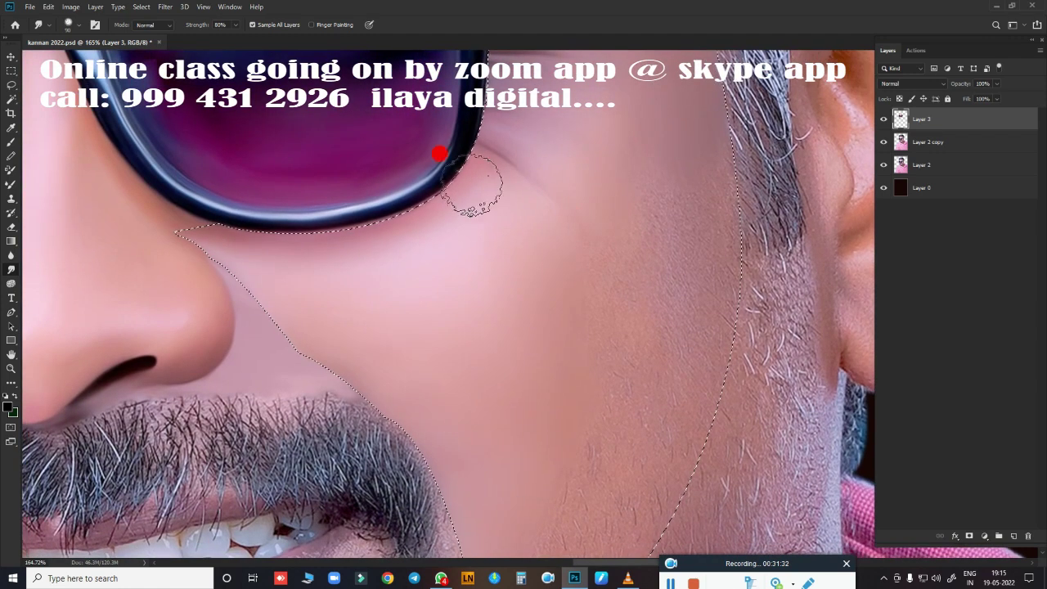
{"action": "scroll", "coordinate": [592, 215], "scroll_direction": "down", "scroll_amount": 1}
{"action": "scroll", "coordinate": [592, 215], "scroll_direction": "down", "scroll_amount": 3}
{"action": "mouse_move", "coordinate": [622, 193]}
{"action": "left_mouse_down"}
{"action": "mouse_move", "coordinate": [562, 139]}
{"action": "mouse_move", "coordinate": [489, 204]}
{"action": "mouse_move", "coordinate": [493, 194]}
{"action": "mouse_move", "coordinate": [475, 243]}
{"action": "mouse_move", "coordinate": [603, 194]}
{"action": "mouse_move", "coordinate": [594, 140]}
{"action": "mouse_move", "coordinate": [611, 149]}
{"action": "mouse_move", "coordinate": [540, 318]}
{"action": "mouse_move", "coordinate": [531, 278]}
{"action": "mouse_move", "coordinate": [571, 283]}
{"action": "mouse_move", "coordinate": [589, 224]}
{"action": "mouse_move", "coordinate": [627, 213]}
{"action": "mouse_move", "coordinate": [512, 202]}
{"action": "mouse_move", "coordinate": [543, 212]}
{"action": "left_mouse_up"}
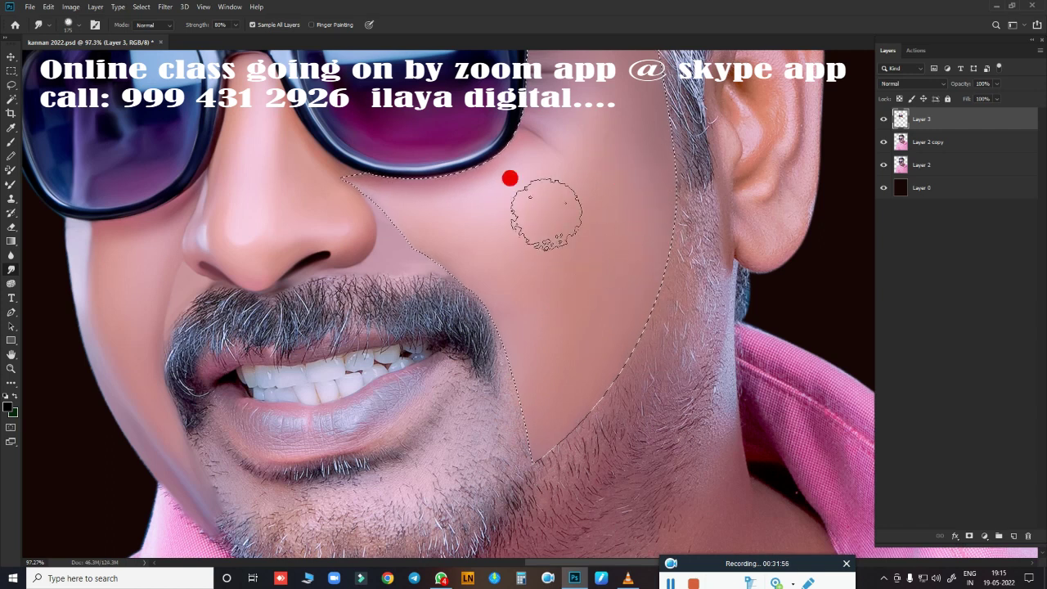
Step: Shrink the Smudge brush to 40 px and smooth the skin along the glasses' right edge and rim
{"action": "scroll", "coordinate": [510, 224], "scroll_direction": "up", "scroll_amount": 2}
{"action": "scroll", "coordinate": [556, 388], "scroll_direction": "up", "scroll_amount": 2}
{"action": "key", "text": "bracketleft"}
{"action": "key", "text": "bracketleft"}
{"action": "key", "text": "bracketleft"}
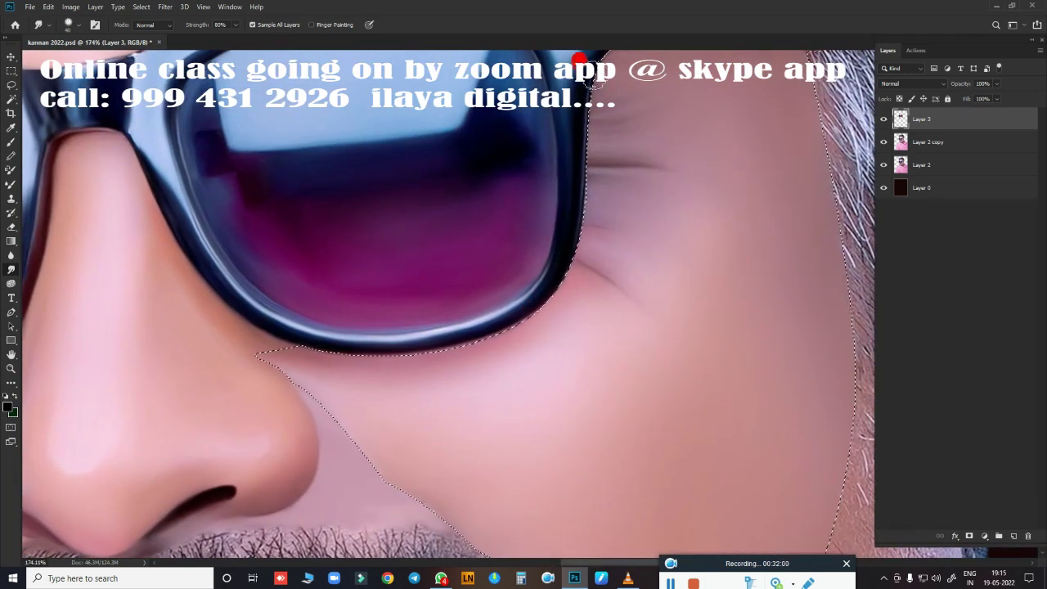
{"action": "mouse_move", "coordinate": [578, 51]}
{"action": "left_mouse_down"}
{"action": "mouse_move", "coordinate": [563, 250]}
{"action": "mouse_move", "coordinate": [510, 316]}
{"action": "mouse_move", "coordinate": [339, 341]}
{"action": "mouse_move", "coordinate": [432, 349]}
{"action": "mouse_move", "coordinate": [511, 313]}
{"action": "mouse_move", "coordinate": [472, 332]}
{"action": "mouse_move", "coordinate": [381, 347]}
{"action": "mouse_move", "coordinate": [451, 290]}
{"action": "mouse_move", "coordinate": [552, 283]}
{"action": "mouse_move", "coordinate": [612, 204]}
{"action": "mouse_move", "coordinate": [668, 230]}
{"action": "left_mouse_up"}
{"action": "key", "text": "ctrl+d"}
{"action": "scroll", "coordinate": [669, 231], "scroll_direction": "up", "scroll_amount": 3}
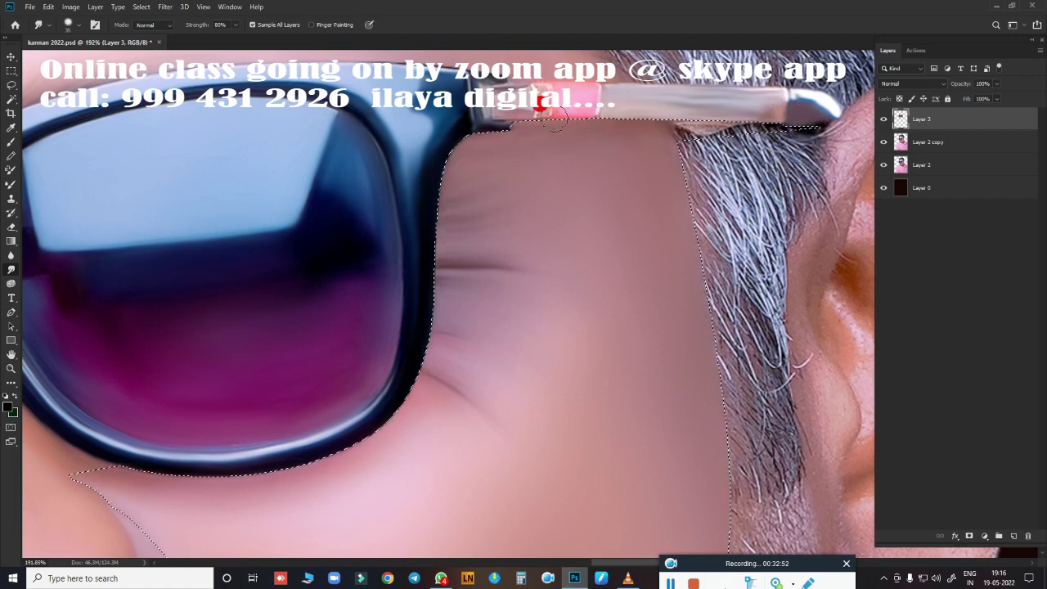
Step: Save the portrait with Save As, replacing the existing file
{"action": "key", "text": "ctrl+shift+s"}
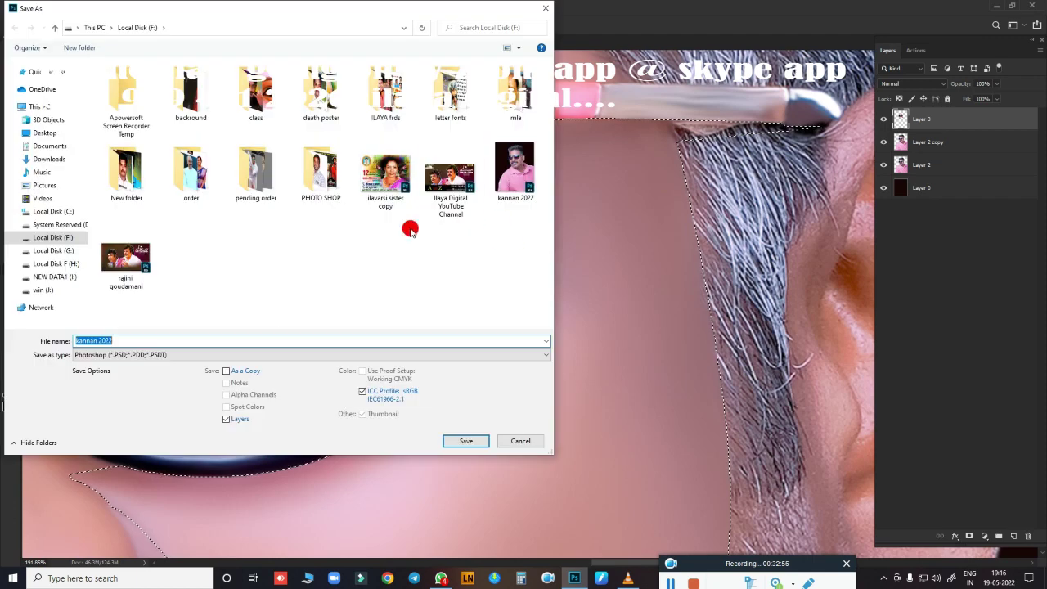
{"action": "left_click", "coordinate": [458, 441]}
{"action": "left_click", "coordinate": [585, 287]}
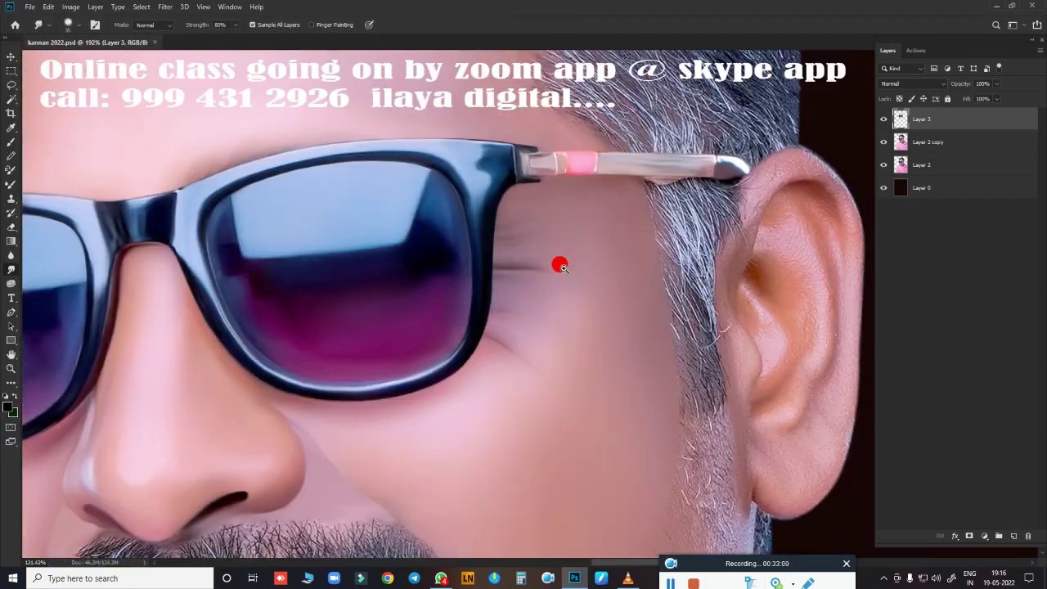
Step: Smudge the skin along the nose-cheek selection edge, then deselect
{"action": "scroll", "coordinate": [646, 188], "scroll_direction": "up", "scroll_amount": 2}
{"action": "scroll", "coordinate": [589, 225], "scroll_direction": "up", "scroll_amount": 3}
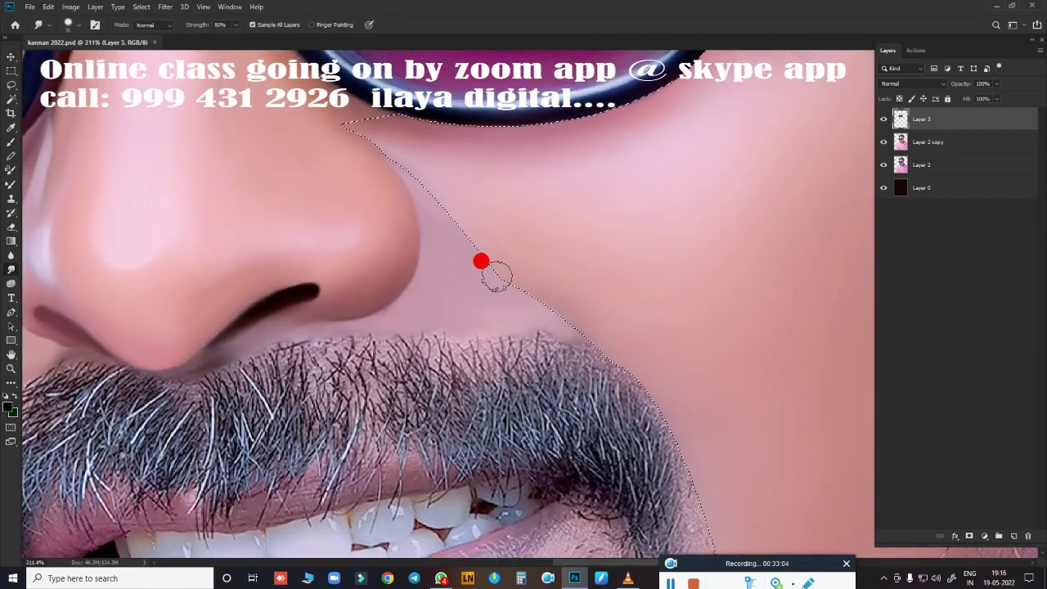
{"action": "mouse_move", "coordinate": [478, 260]}
{"action": "left_mouse_down"}
{"action": "mouse_move", "coordinate": [463, 229]}
{"action": "mouse_move", "coordinate": [451, 231]}
{"action": "mouse_move", "coordinate": [411, 154]}
{"action": "left_mouse_up"}
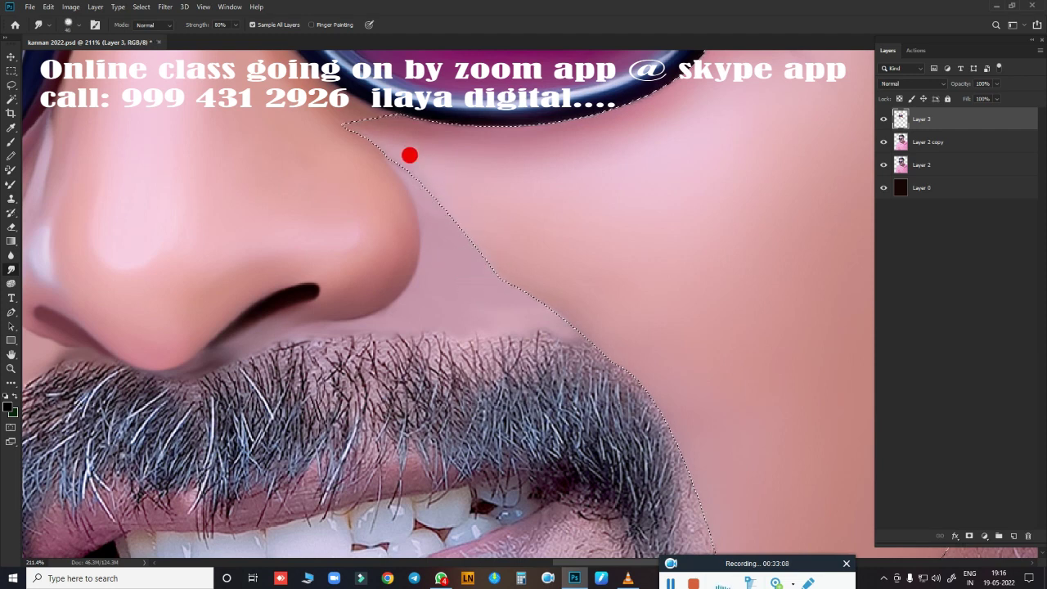
{"action": "mouse_move", "coordinate": [504, 301]}
{"action": "left_mouse_down"}
{"action": "mouse_move", "coordinate": [591, 315]}
{"action": "mouse_move", "coordinate": [552, 306]}
{"action": "left_mouse_up"}
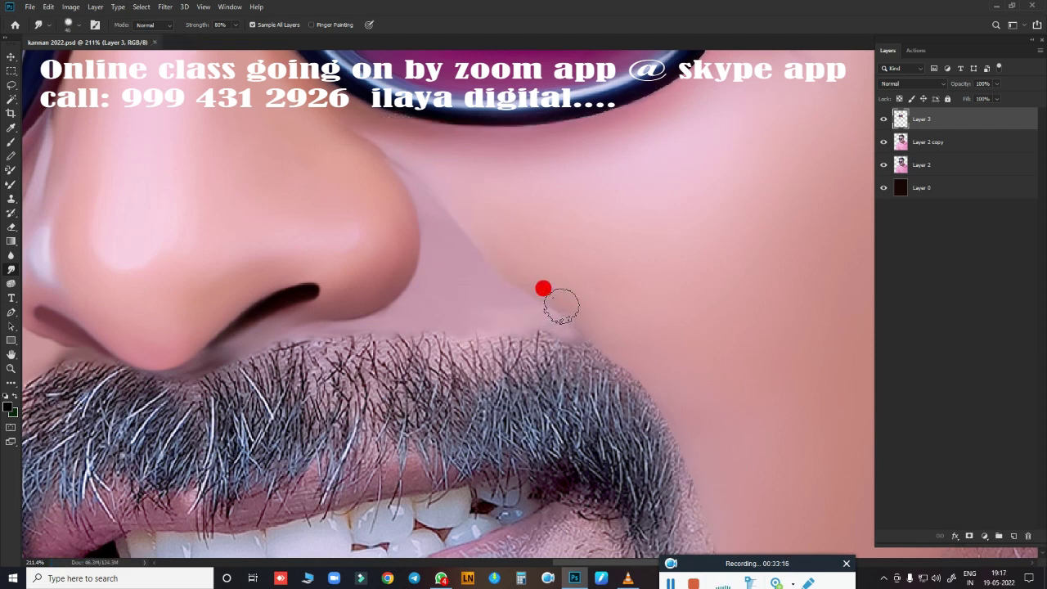
{"action": "key", "text": "ctrl+d"}
Step: Blend the cheek skin along the sunglasses frame edge into a soft, painterly finish
{"action": "scroll", "coordinate": [564, 296], "scroll_direction": "down", "scroll_amount": 1}
{"action": "scroll", "coordinate": [563, 294], "scroll_direction": "up", "scroll_amount": 1}
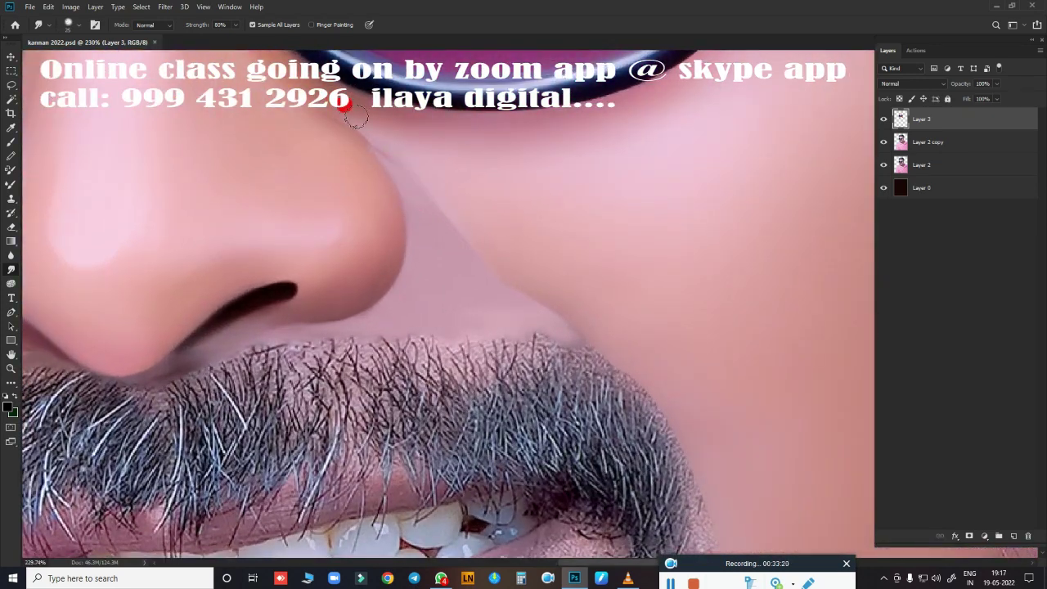
{"action": "scroll", "coordinate": [592, 300], "scroll_direction": "down", "scroll_amount": 2}
{"action": "scroll", "coordinate": [597, 280], "scroll_direction": "down", "scroll_amount": 1}
{"action": "scroll", "coordinate": [608, 288], "scroll_direction": "down", "scroll_amount": 1}
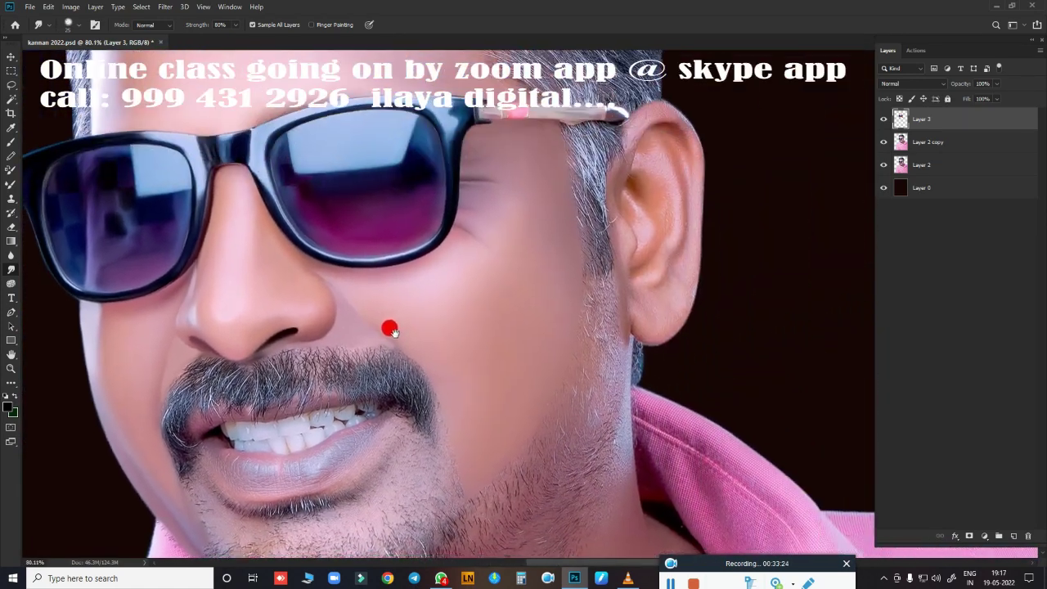
{"action": "scroll", "coordinate": [388, 327], "scroll_direction": "down", "scroll_amount": 1}
{"action": "scroll", "coordinate": [512, 334], "scroll_direction": "down", "scroll_amount": 1}
{"action": "scroll", "coordinate": [551, 346], "scroll_direction": "up", "scroll_amount": 1}
{"action": "scroll", "coordinate": [568, 334], "scroll_direction": "up", "scroll_amount": 1}
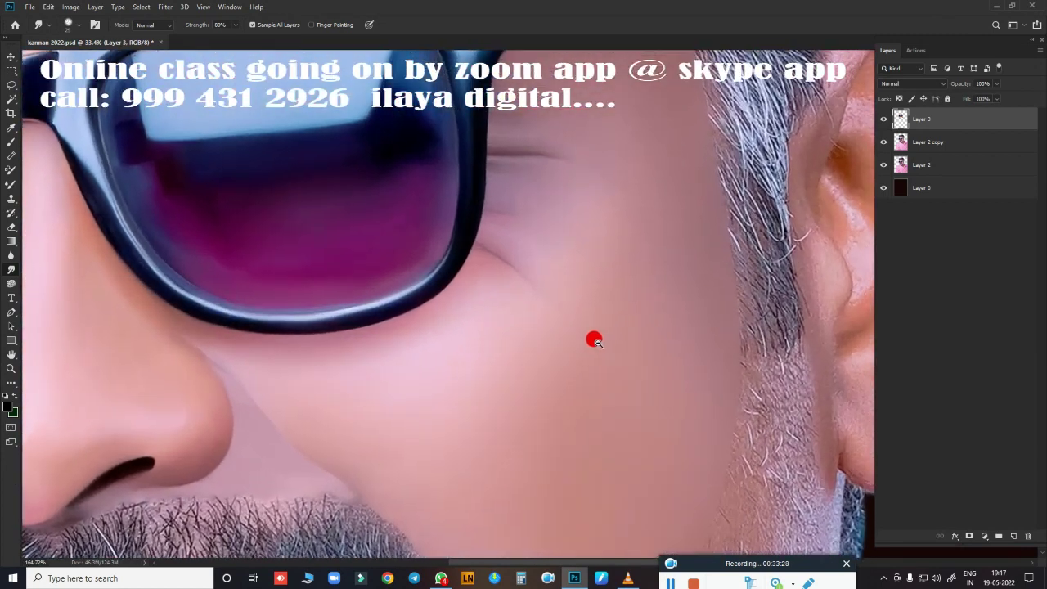
{"action": "scroll", "coordinate": [594, 339], "scroll_direction": "up", "scroll_amount": 1}
{"action": "left_click_drag", "start_coordinate": [512, 255], "coordinate": [489, 195]}
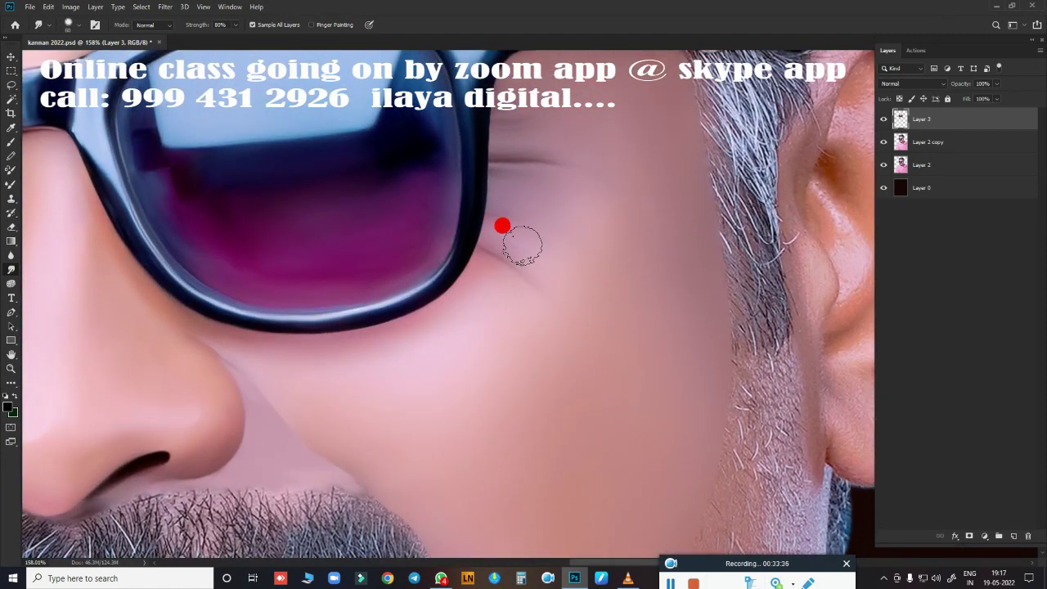
{"action": "mouse_move", "coordinate": [532, 217]}
{"action": "left_mouse_down"}
{"action": "mouse_move", "coordinate": [568, 127]}
{"action": "mouse_move", "coordinate": [549, 199]}
{"action": "mouse_move", "coordinate": [605, 260]}
{"action": "mouse_move", "coordinate": [575, 299]}
{"action": "mouse_move", "coordinate": [501, 284]}
{"action": "mouse_move", "coordinate": [602, 201]}
{"action": "mouse_move", "coordinate": [627, 241]}
{"action": "mouse_move", "coordinate": [627, 273]}
{"action": "mouse_move", "coordinate": [596, 317]}
{"action": "mouse_move", "coordinate": [628, 339]}
{"action": "mouse_move", "coordinate": [645, 301]}
{"action": "left_mouse_up"}
{"action": "scroll", "coordinate": [602, 200], "scroll_direction": "up", "scroll_amount": 3}
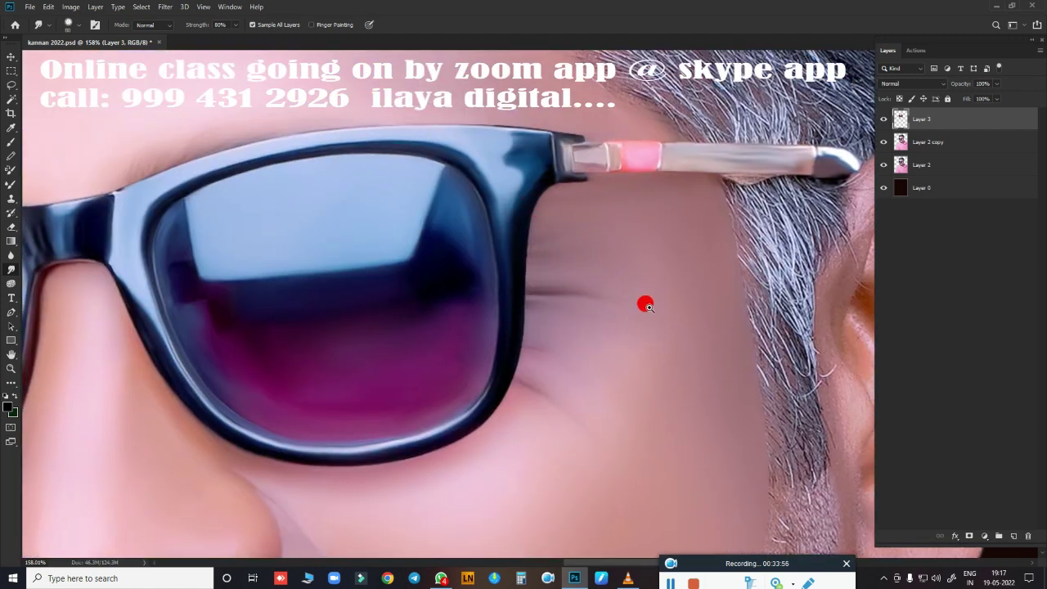
{"action": "scroll", "coordinate": [645, 301], "scroll_direction": "down", "scroll_amount": 5}
{"action": "scroll", "coordinate": [598, 223], "scroll_direction": "up", "scroll_amount": 2}
{"action": "scroll", "coordinate": [612, 213], "scroll_direction": "up", "scroll_amount": 1}
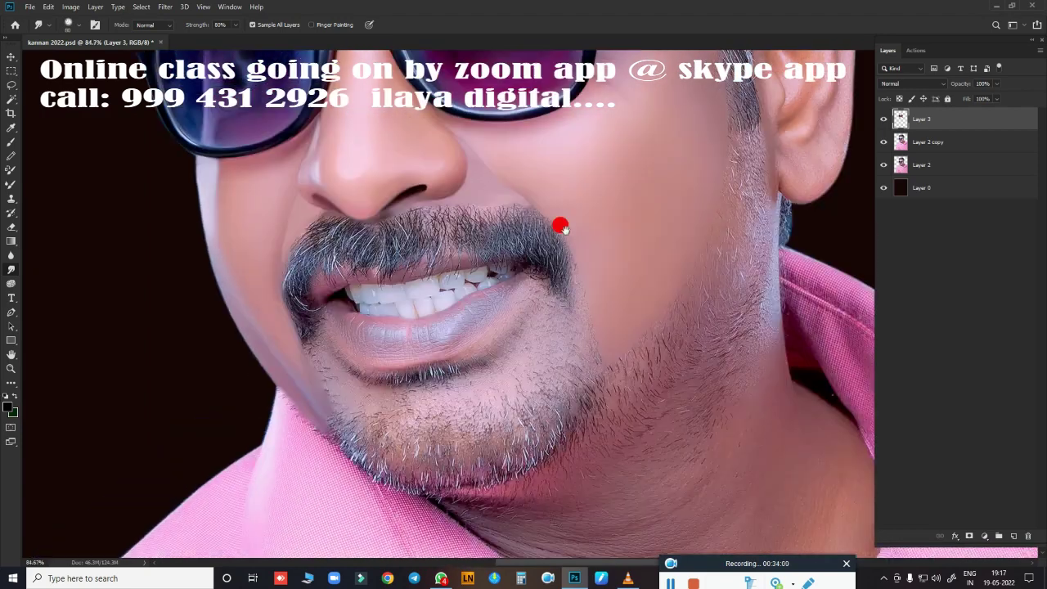
{"action": "scroll", "coordinate": [561, 227], "scroll_direction": "up", "scroll_amount": 2}
{"action": "scroll", "coordinate": [600, 401], "scroll_direction": "down", "scroll_amount": 1}
{"action": "scroll", "coordinate": [655, 339], "scroll_direction": "up", "scroll_amount": 3}
{"action": "scroll", "coordinate": [647, 278], "scroll_direction": "up", "scroll_amount": 1}
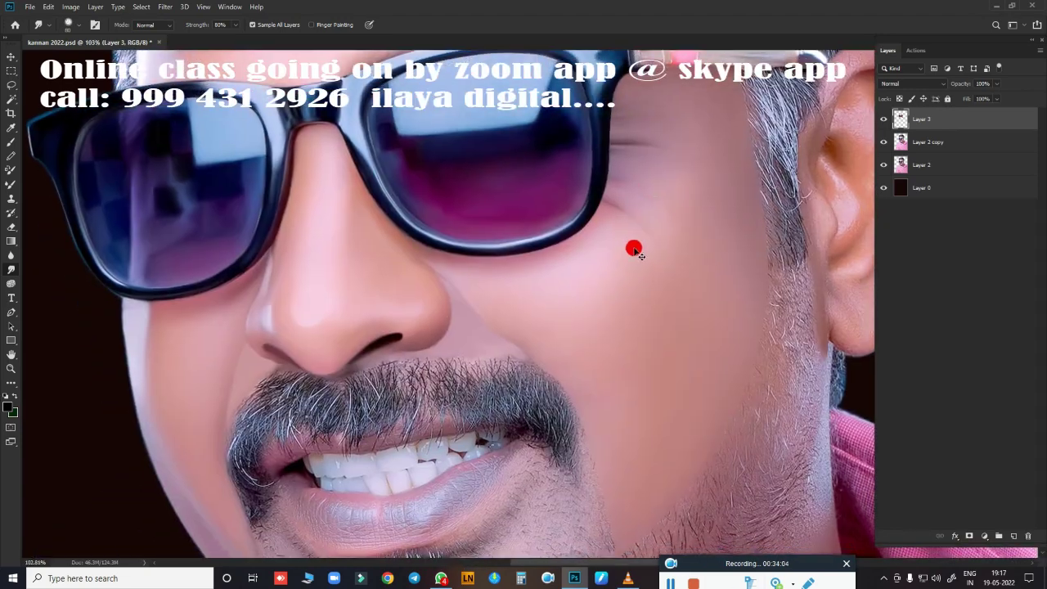
{"action": "scroll", "coordinate": [609, 266], "scroll_direction": "down", "scroll_amount": 2}
{"action": "scroll", "coordinate": [612, 266], "scroll_direction": "down", "scroll_amount": 2}
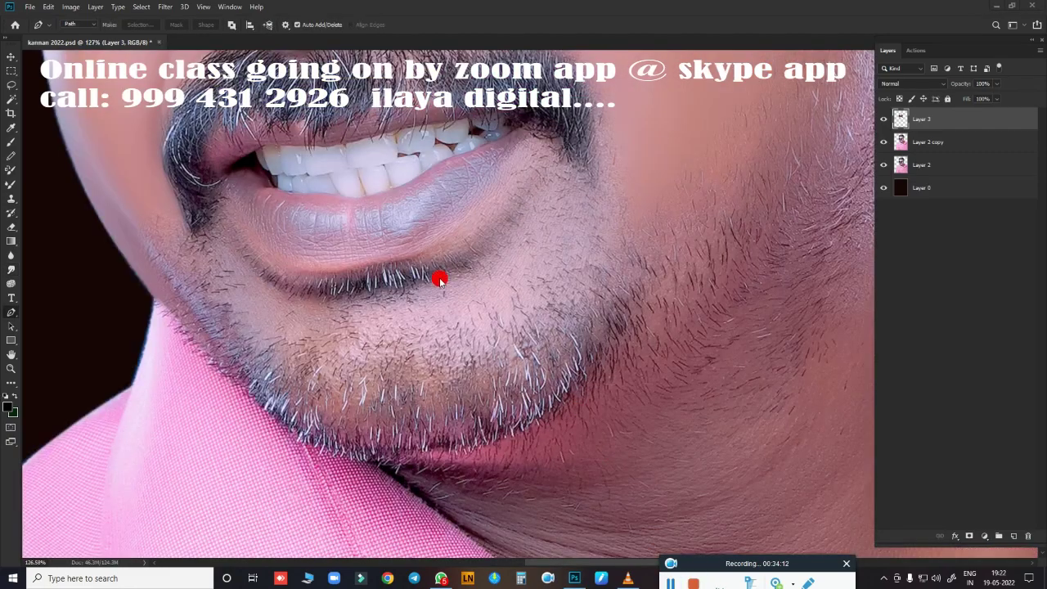
Step: Zoom in on the mouth and switch to the Smudge tool
{"action": "scroll", "coordinate": [458, 291], "scroll_direction": "down", "scroll_amount": 2}
{"action": "scroll", "coordinate": [490, 307], "scroll_direction": "up", "scroll_amount": 2}
{"action": "scroll", "coordinate": [458, 303], "scroll_direction": "down", "scroll_amount": 2}
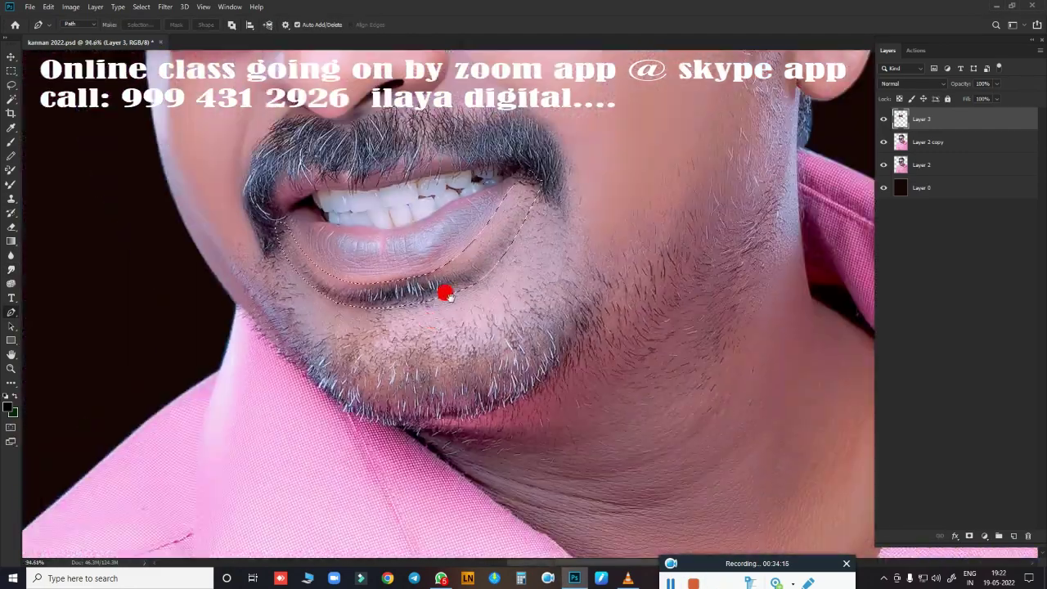
{"action": "scroll", "coordinate": [445, 295], "scroll_direction": "up", "scroll_amount": 2}
{"action": "scroll", "coordinate": [542, 322], "scroll_direction": "up", "scroll_amount": 2}
{"action": "scroll", "coordinate": [578, 270], "scroll_direction": "up", "scroll_amount": 1}
{"action": "scroll", "coordinate": [622, 264], "scroll_direction": "up", "scroll_amount": 1}
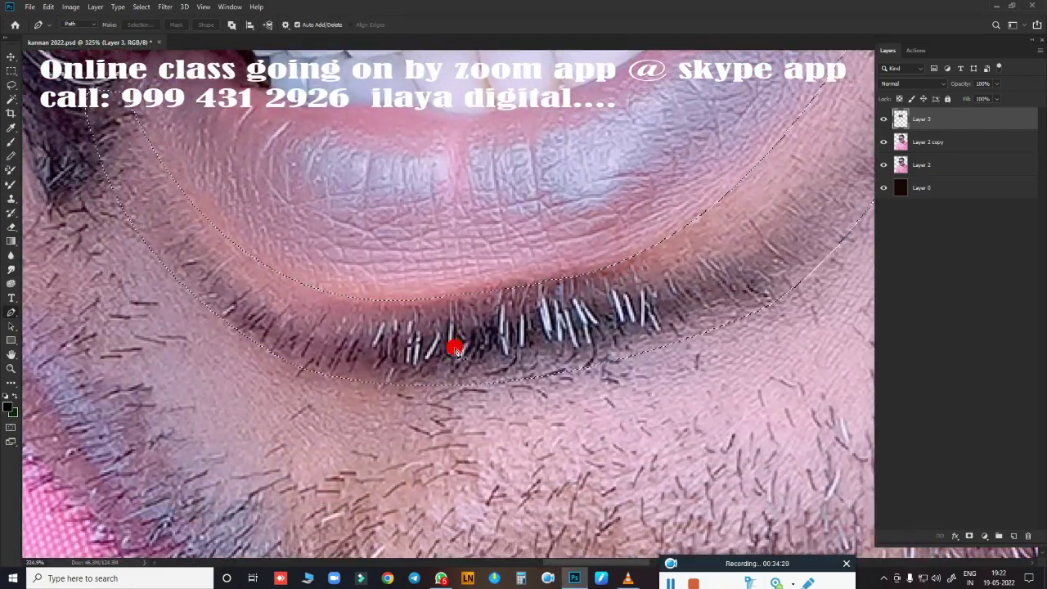
{"action": "key", "text": "r"}
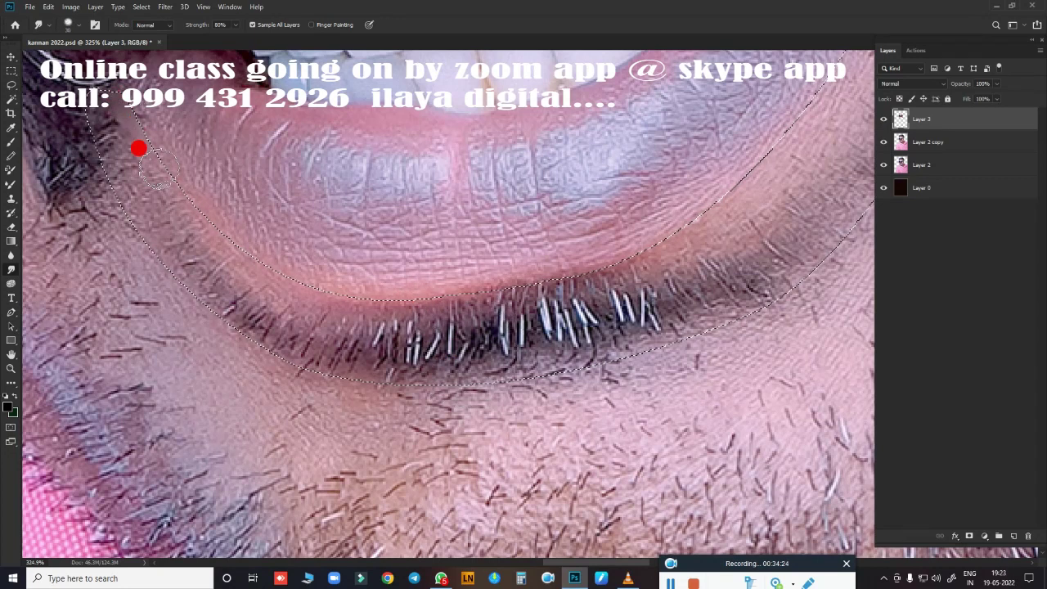
Step: Smudge the skin along the lower lip's bottom edge and the band toward the mouth corner
{"action": "left_click_drag", "start_coordinate": [158, 171], "coordinate": [300, 298]}
{"action": "mouse_move", "coordinate": [450, 286]}
{"action": "left_mouse_down"}
{"action": "mouse_move", "coordinate": [389, 291]}
{"action": "mouse_move", "coordinate": [567, 267]}
{"action": "mouse_move", "coordinate": [486, 284]}
{"action": "left_mouse_up"}
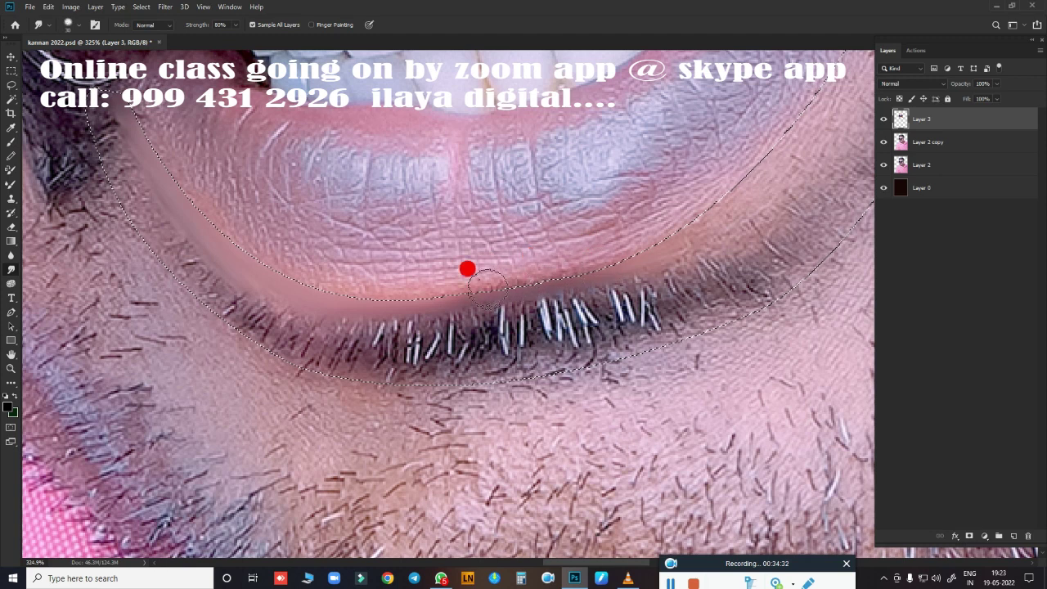
{"action": "mouse_move", "coordinate": [417, 293]}
{"action": "left_mouse_down"}
{"action": "mouse_move", "coordinate": [300, 278]}
{"action": "mouse_move", "coordinate": [682, 284]}
{"action": "mouse_move", "coordinate": [514, 229]}
{"action": "mouse_move", "coordinate": [359, 318]}
{"action": "left_mouse_up"}
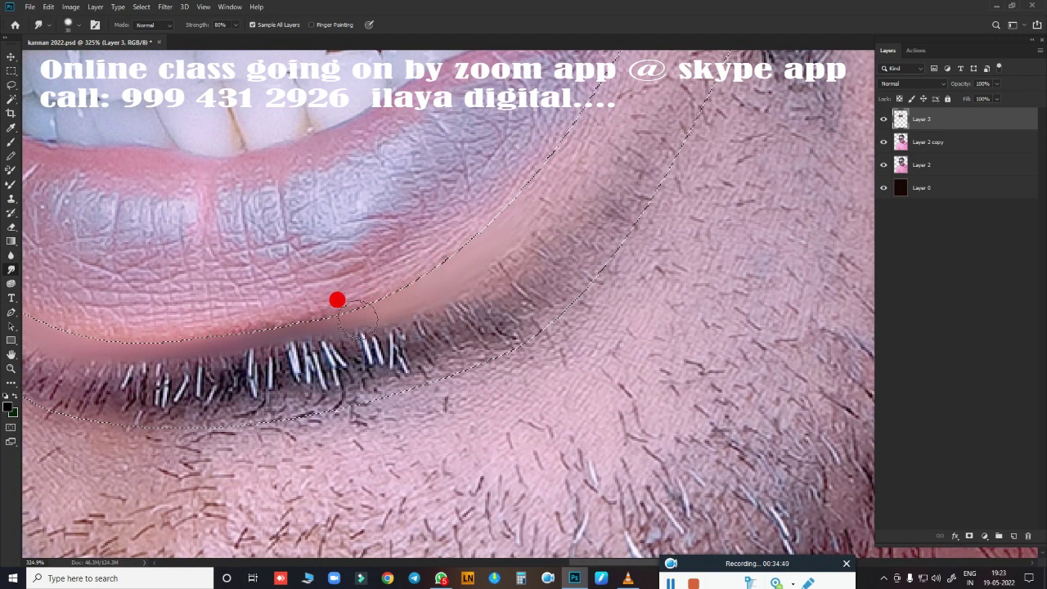
{"action": "scroll", "coordinate": [409, 336], "scroll_direction": "up", "scroll_amount": 3}
{"action": "mouse_move", "coordinate": [443, 335]}
{"action": "left_mouse_down"}
{"action": "mouse_move", "coordinate": [566, 164]}
{"action": "mouse_move", "coordinate": [622, 131]}
{"action": "left_mouse_up"}
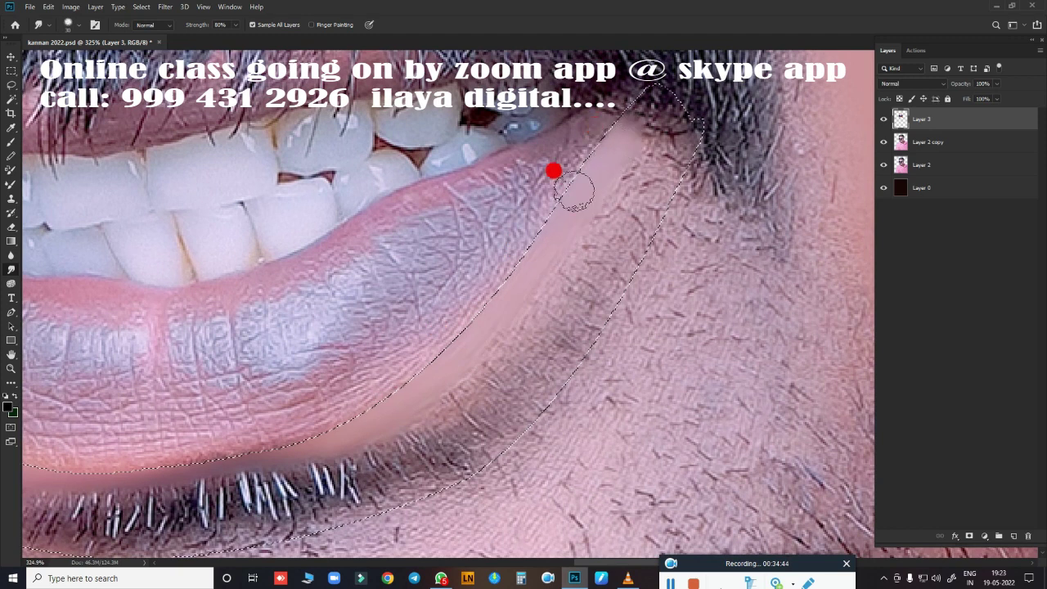
{"action": "left_click_drag", "start_coordinate": [554, 171], "coordinate": [529, 204]}
Step: At 60% strength, smooth the lip edge between both mouth corners and across the lower lip
{"action": "scroll", "coordinate": [540, 245], "scroll_direction": "down", "scroll_amount": 3, "text": "alt"}
{"action": "key", "text": "6"}
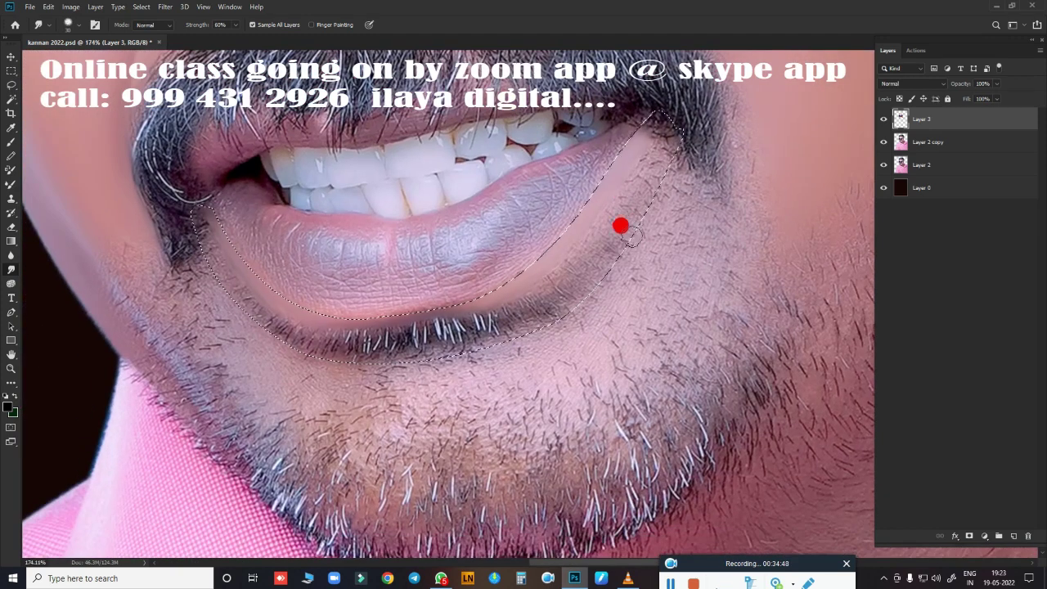
{"action": "mouse_move", "coordinate": [662, 155]}
{"action": "left_mouse_down"}
{"action": "mouse_move", "coordinate": [639, 115]}
{"action": "mouse_move", "coordinate": [650, 103]}
{"action": "mouse_move", "coordinate": [639, 150]}
{"action": "mouse_move", "coordinate": [550, 305]}
{"action": "mouse_move", "coordinate": [579, 268]}
{"action": "left_mouse_up"}
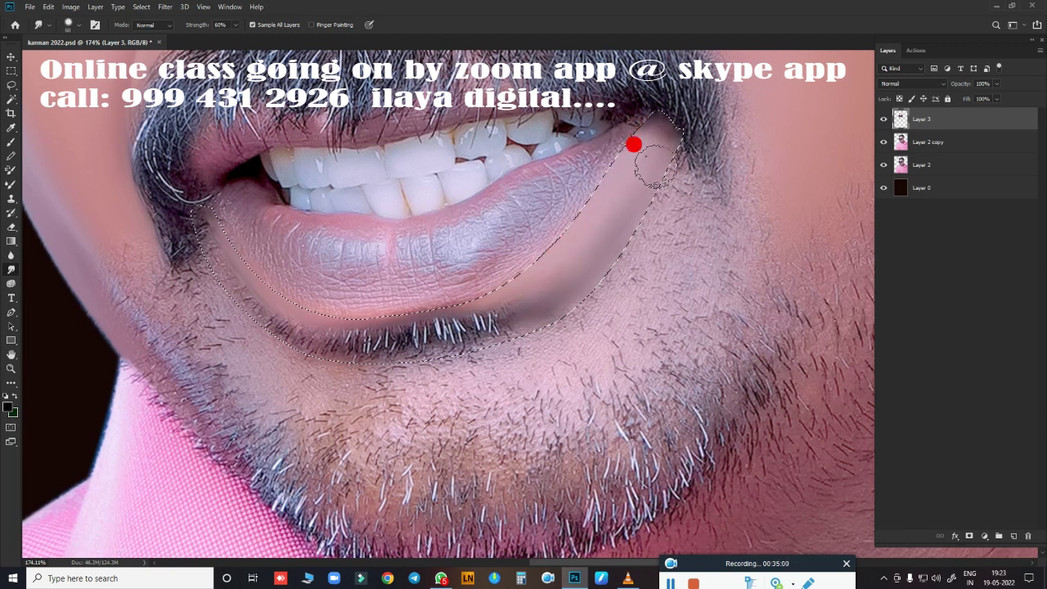
{"action": "mouse_move", "coordinate": [638, 163]}
{"action": "left_mouse_down"}
{"action": "mouse_move", "coordinate": [327, 343]}
{"action": "mouse_move", "coordinate": [498, 330]}
{"action": "mouse_move", "coordinate": [332, 355]}
{"action": "mouse_move", "coordinate": [197, 232]}
{"action": "left_mouse_up"}
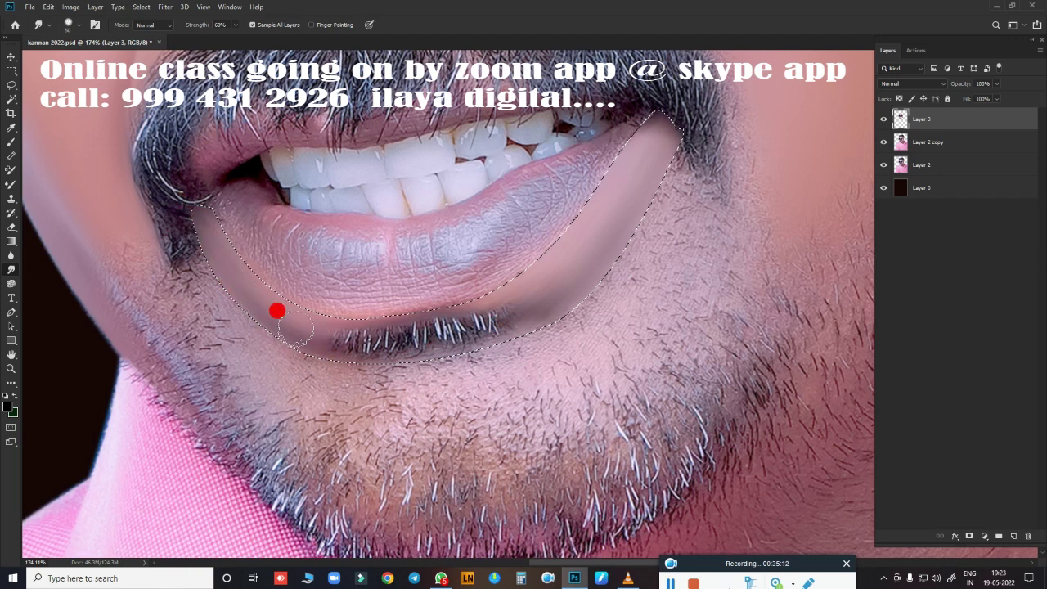
{"action": "mouse_move", "coordinate": [282, 323]}
{"action": "left_mouse_down"}
{"action": "mouse_move", "coordinate": [423, 333]}
{"action": "mouse_move", "coordinate": [388, 307]}
{"action": "mouse_move", "coordinate": [397, 269]}
{"action": "left_mouse_up"}
Step: Smooth the right part of the lower lip into the right mouth corner
{"action": "scroll", "coordinate": [469, 318], "scroll_direction": "up", "scroll_amount": 3}
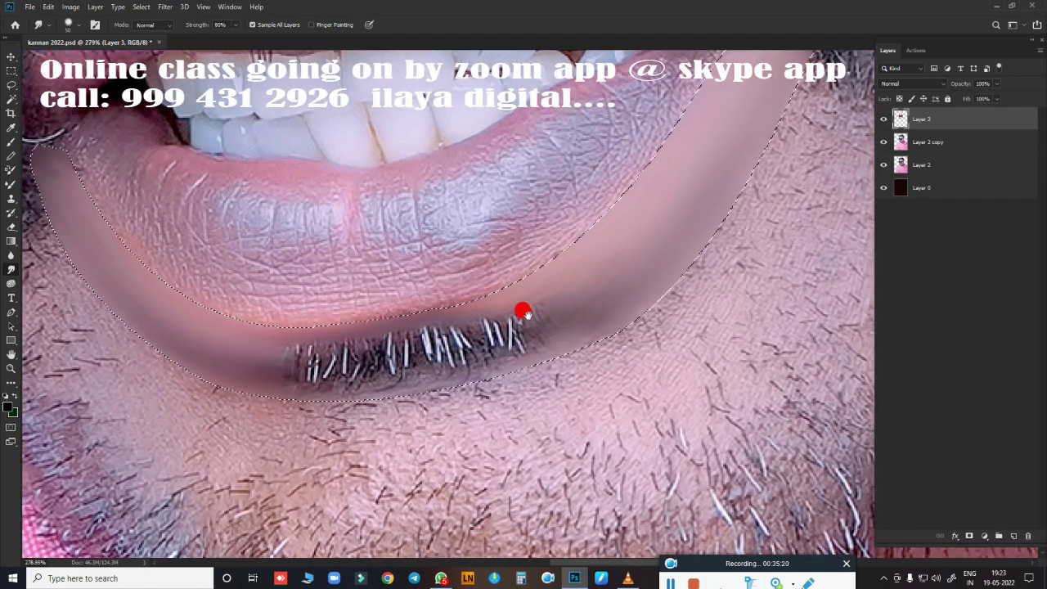
{"action": "scroll", "coordinate": [544, 326], "scroll_direction": "down", "scroll_amount": 3}
{"action": "mouse_move", "coordinate": [581, 225]}
{"action": "left_mouse_down"}
{"action": "mouse_move", "coordinate": [620, 196]}
{"action": "mouse_move", "coordinate": [620, 232]}
{"action": "mouse_move", "coordinate": [634, 166]}
{"action": "mouse_move", "coordinate": [652, 147]}
{"action": "left_mouse_up"}
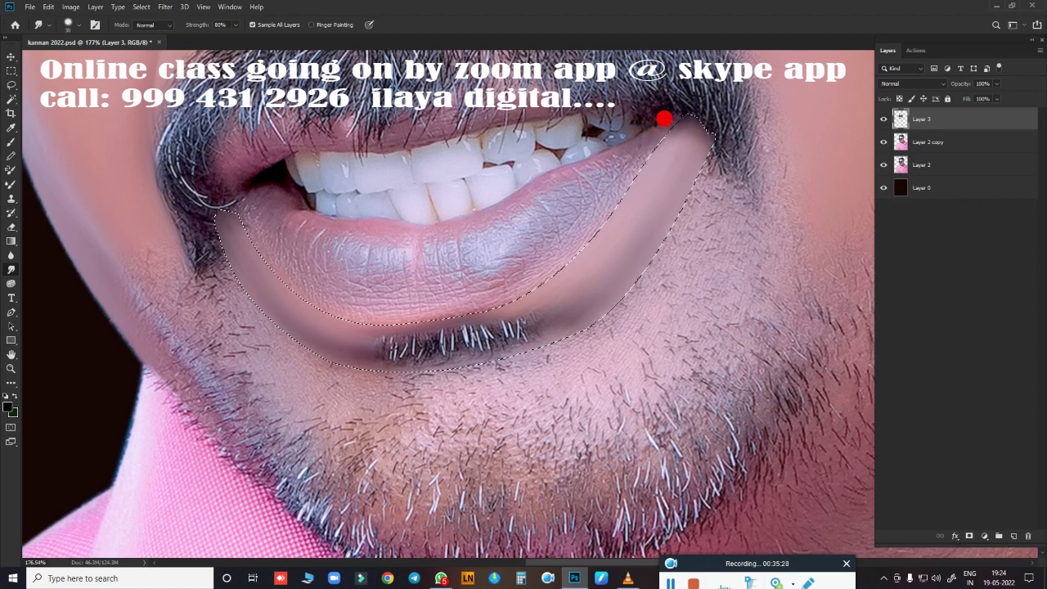
{"action": "left_click_drag", "start_coordinate": [525, 133], "coordinate": [627, 147]}
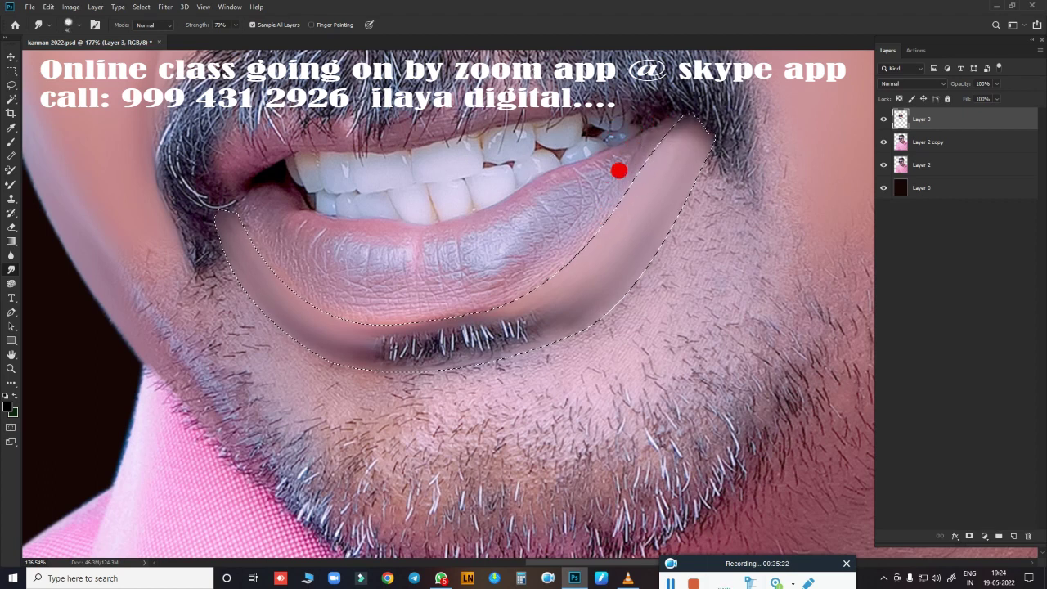
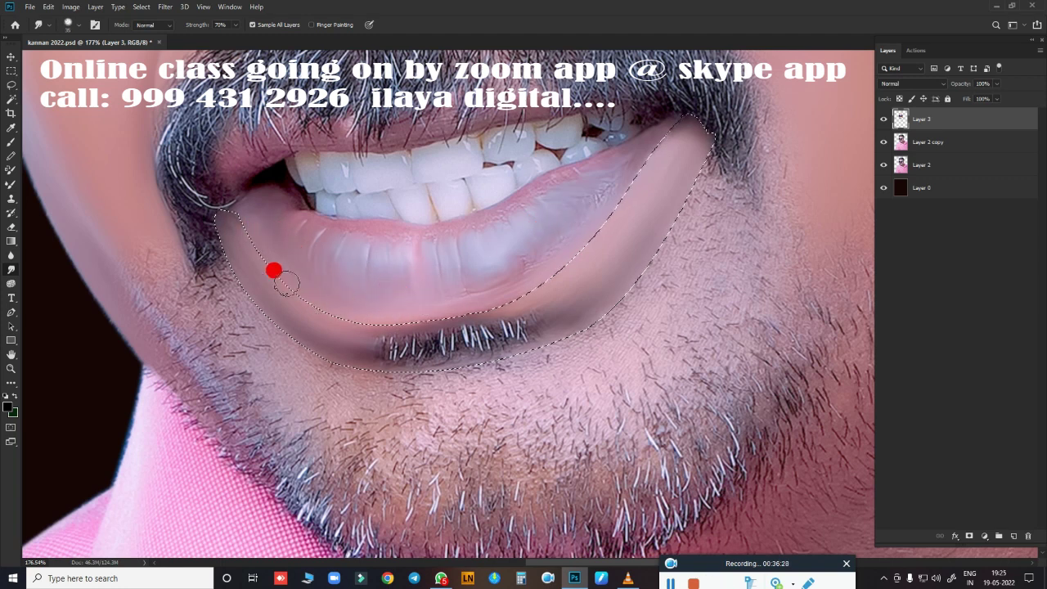
Step: Smudge the lower lip smooth along its full length, including its right edge
{"action": "mouse_move", "coordinate": [287, 283]}
{"action": "left_mouse_down"}
{"action": "mouse_move", "coordinate": [460, 256]}
{"action": "mouse_move", "coordinate": [416, 259]}
{"action": "left_mouse_up"}
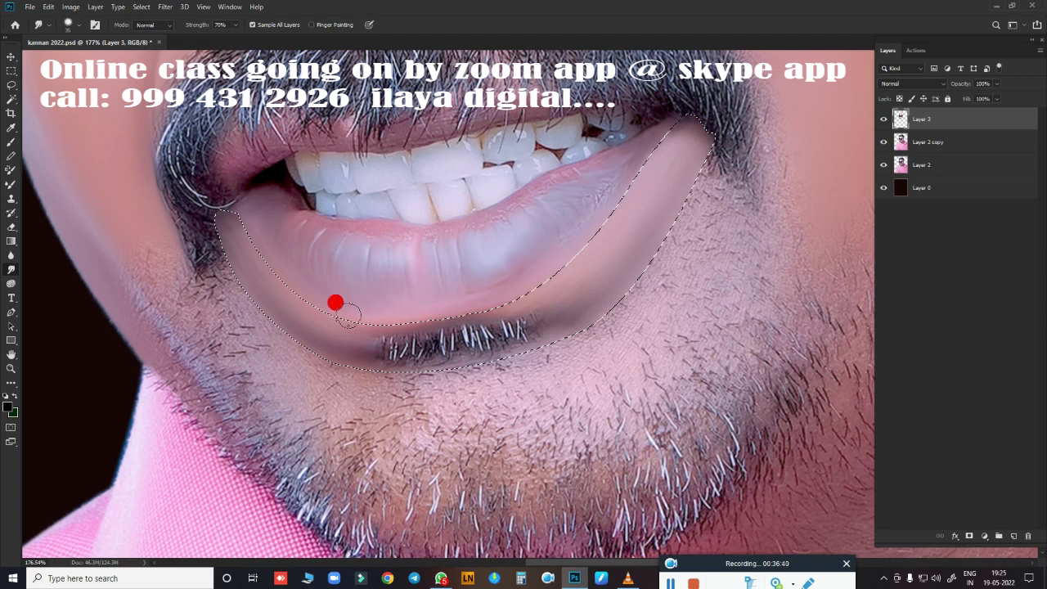
{"action": "mouse_move", "coordinate": [336, 302]}
{"action": "left_mouse_down"}
{"action": "mouse_move", "coordinate": [543, 248]}
{"action": "mouse_move", "coordinate": [612, 159]}
{"action": "left_mouse_up"}
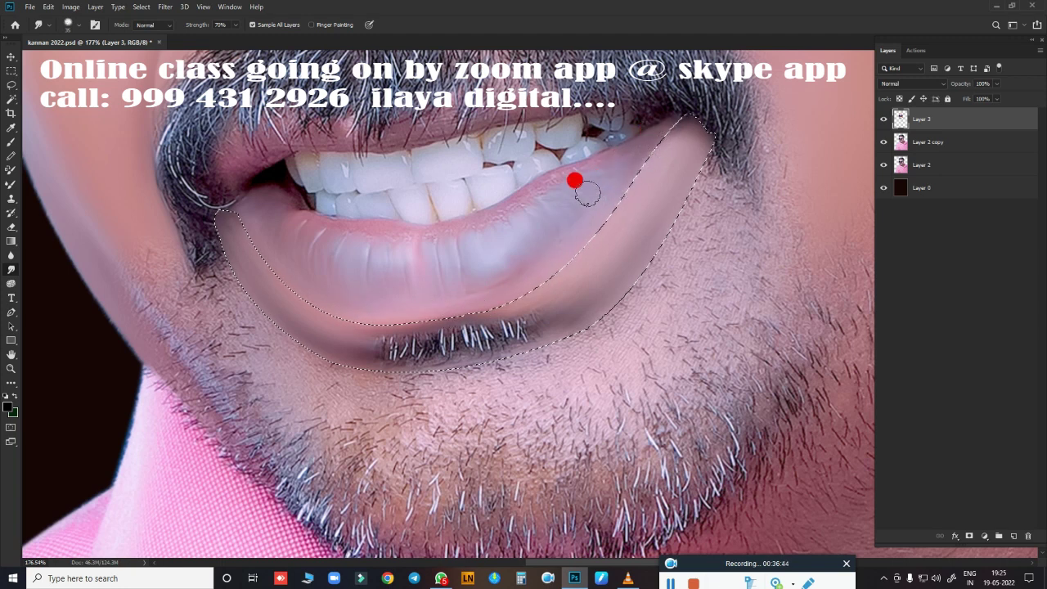
{"action": "mouse_move", "coordinate": [428, 229]}
{"action": "left_mouse_down"}
{"action": "mouse_move", "coordinate": [565, 295]}
{"action": "mouse_move", "coordinate": [421, 243]}
{"action": "mouse_move", "coordinate": [159, 177]}
{"action": "mouse_move", "coordinate": [123, 185]}
{"action": "mouse_move", "coordinate": [155, 204]}
{"action": "mouse_move", "coordinate": [156, 173]}
{"action": "mouse_move", "coordinate": [311, 259]}
{"action": "mouse_move", "coordinate": [423, 261]}
{"action": "mouse_move", "coordinate": [341, 267]}
{"action": "mouse_move", "coordinate": [561, 270]}
{"action": "mouse_move", "coordinate": [507, 335]}
{"action": "mouse_move", "coordinate": [617, 335]}
{"action": "mouse_move", "coordinate": [327, 303]}
{"action": "mouse_move", "coordinate": [409, 306]}
{"action": "mouse_move", "coordinate": [473, 215]}
{"action": "mouse_move", "coordinate": [592, 159]}
{"action": "mouse_move", "coordinate": [433, 278]}
{"action": "mouse_move", "coordinate": [485, 282]}
{"action": "mouse_move", "coordinate": [404, 346]}
{"action": "left_mouse_up"}
{"action": "scroll", "coordinate": [404, 346], "scroll_direction": "down", "scroll_amount": 3}
{"action": "mouse_move", "coordinate": [529, 290]}
{"action": "left_mouse_down"}
{"action": "mouse_move", "coordinate": [624, 266]}
{"action": "mouse_move", "coordinate": [602, 233]}
{"action": "left_mouse_up"}
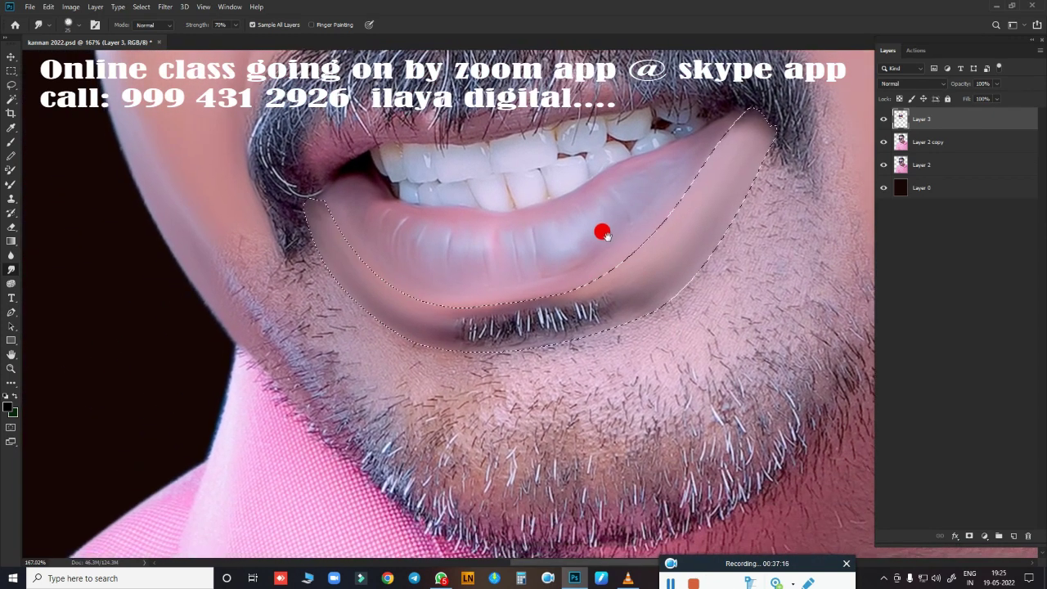
{"action": "scroll", "coordinate": [607, 237], "scroll_direction": "up", "scroll_amount": 1}
{"action": "mouse_move", "coordinate": [580, 320]}
{"action": "left_mouse_down"}
{"action": "mouse_move", "coordinate": [660, 290]}
{"action": "mouse_move", "coordinate": [696, 246]}
{"action": "mouse_move", "coordinate": [789, 200]}
{"action": "mouse_move", "coordinate": [778, 124]}
{"action": "mouse_move", "coordinate": [794, 225]}
{"action": "mouse_move", "coordinate": [713, 304]}
{"action": "mouse_move", "coordinate": [671, 311]}
{"action": "mouse_move", "coordinate": [791, 297]}
{"action": "mouse_move", "coordinate": [684, 344]}
{"action": "mouse_move", "coordinate": [579, 376]}
{"action": "mouse_move", "coordinate": [465, 387]}
{"action": "mouse_move", "coordinate": [618, 357]}
{"action": "mouse_move", "coordinate": [346, 363]}
{"action": "mouse_move", "coordinate": [300, 281]}
{"action": "left_mouse_up"}
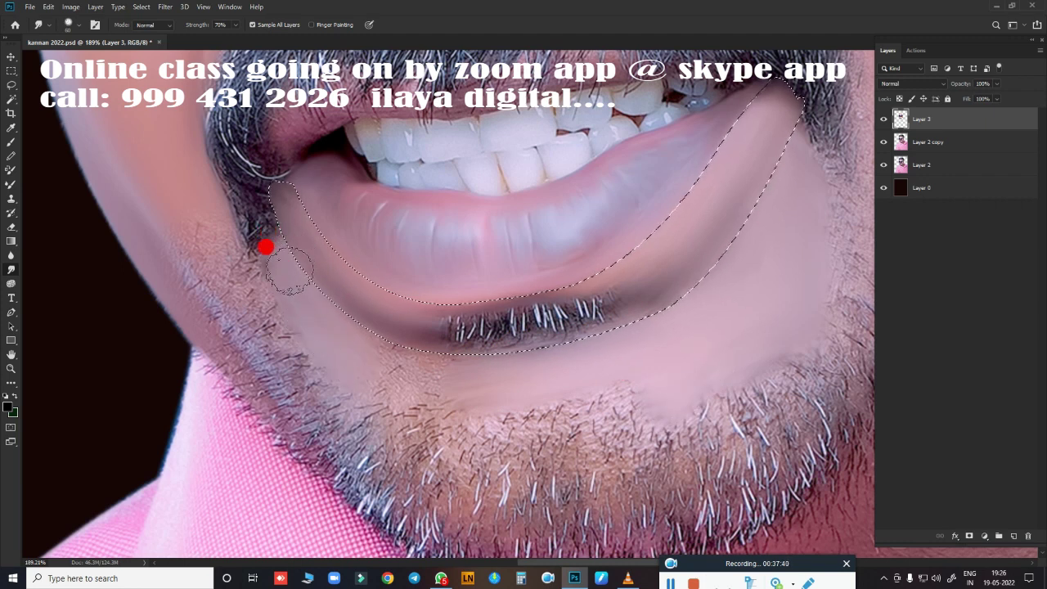
Step: Smooth the stubble along the lip's lower edge and on the chin below it
{"action": "left_click_drag", "start_coordinate": [353, 346], "coordinate": [436, 380]}
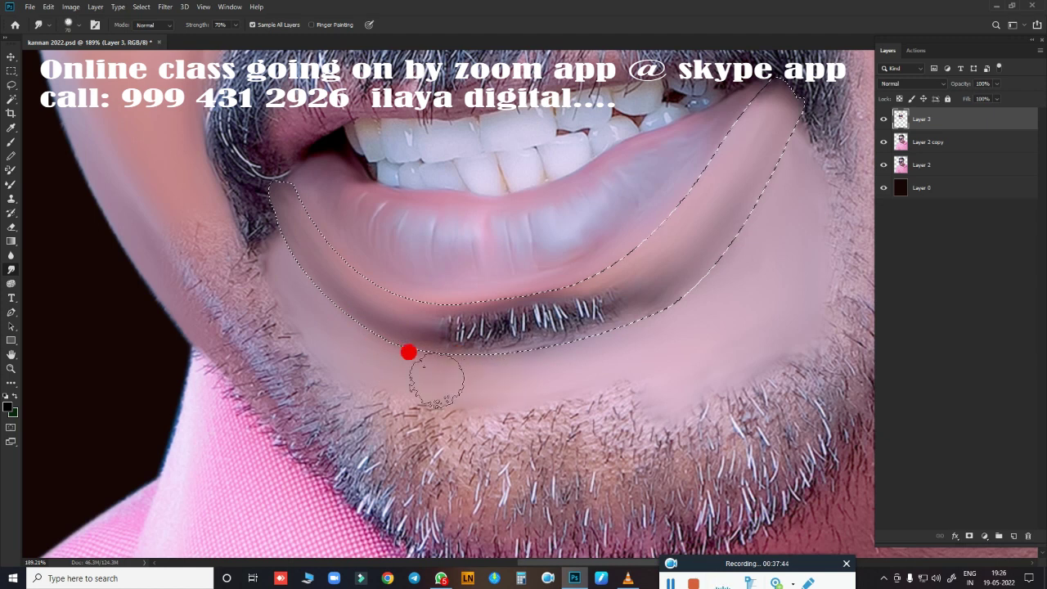
{"action": "mouse_move", "coordinate": [518, 374]}
{"action": "left_mouse_down"}
{"action": "mouse_move", "coordinate": [374, 362]}
{"action": "mouse_move", "coordinate": [513, 406]}
{"action": "mouse_move", "coordinate": [407, 417]}
{"action": "mouse_move", "coordinate": [437, 437]}
{"action": "mouse_move", "coordinate": [509, 449]}
{"action": "mouse_move", "coordinate": [645, 401]}
{"action": "mouse_move", "coordinate": [604, 396]}
{"action": "mouse_move", "coordinate": [731, 363]}
{"action": "mouse_move", "coordinate": [402, 414]}
{"action": "mouse_move", "coordinate": [374, 409]}
{"action": "mouse_move", "coordinate": [360, 432]}
{"action": "left_mouse_up"}
{"action": "scroll", "coordinate": [360, 431], "scroll_direction": "down", "scroll_amount": 3}
{"action": "scroll", "coordinate": [461, 292], "scroll_direction": "down", "scroll_amount": 3}
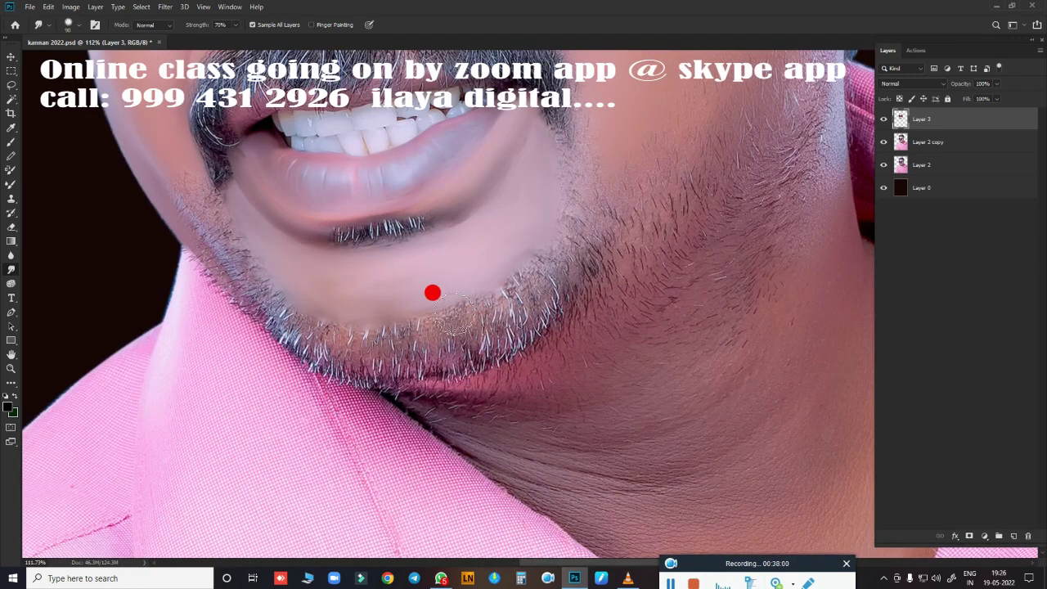
Step: Deselect the lip and erase the stray hair at the lip corner with a smaller Eraser
{"action": "key", "text": "ctrl+d"}
{"action": "key", "text": "e"}
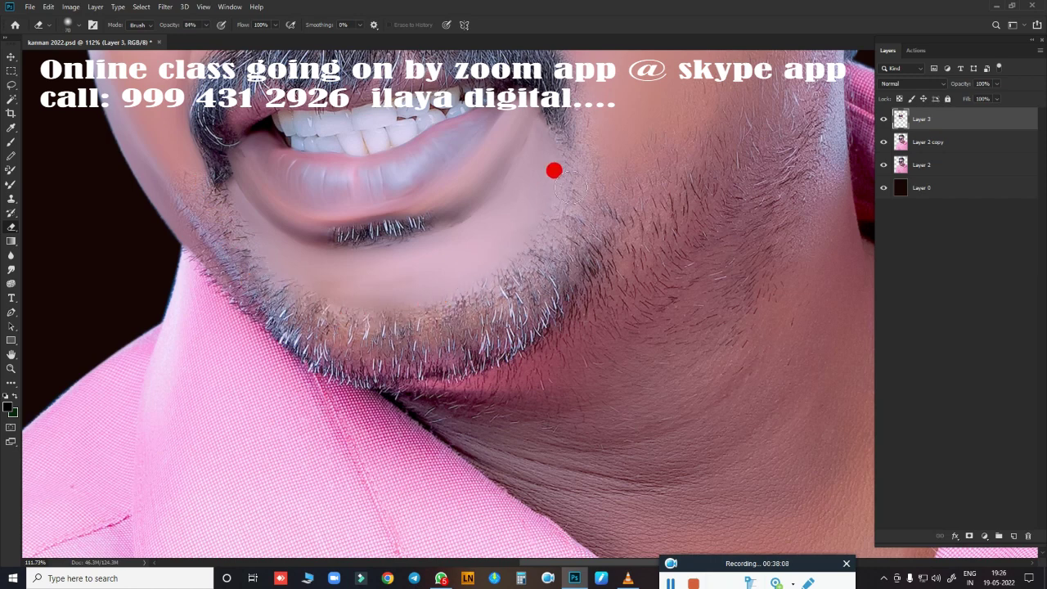
{"action": "scroll", "coordinate": [607, 254], "scroll_direction": "down", "scroll_amount": 3}
{"action": "scroll", "coordinate": [561, 286], "scroll_direction": "up", "scroll_amount": 5}
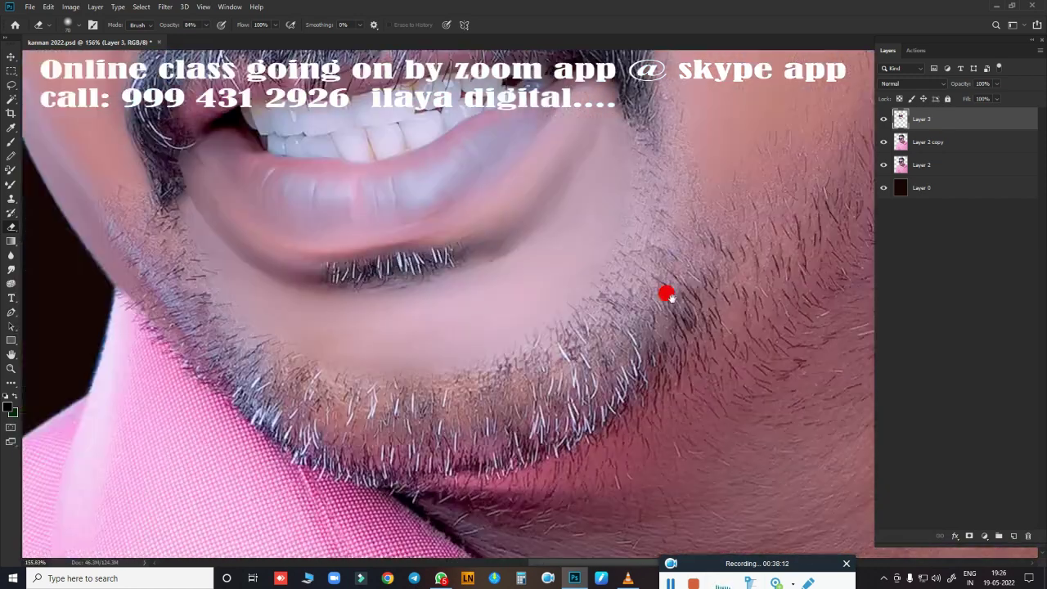
{"action": "scroll", "coordinate": [666, 292], "scroll_direction": "up", "scroll_amount": 2}
{"action": "key", "text": "bracketleft"}
{"action": "left_click_drag", "start_coordinate": [242, 214], "coordinate": [237, 239]}
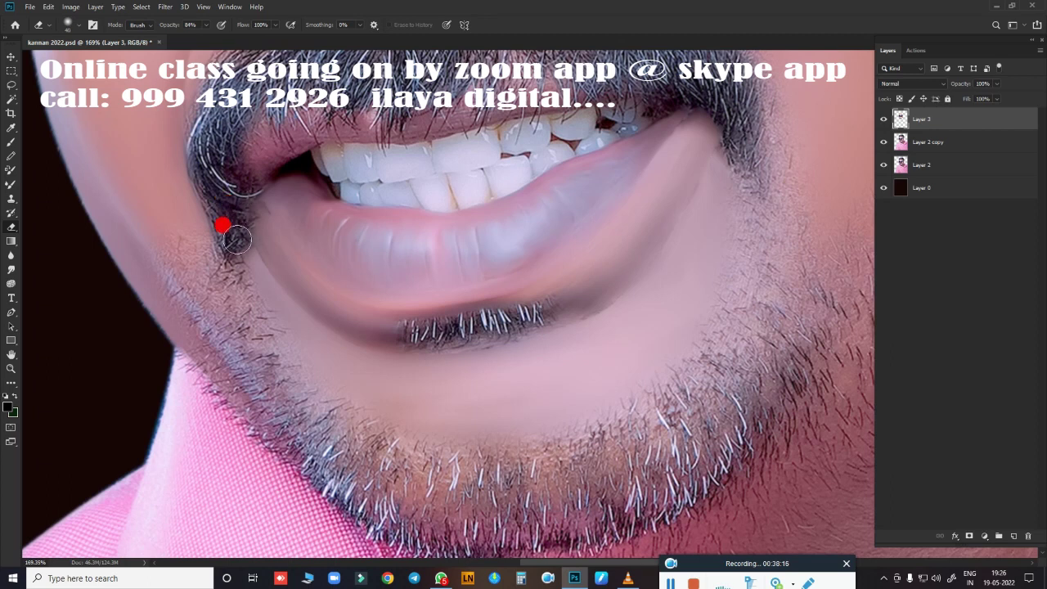
Step: Smudge the shadow under the lower lip's right corner with the Smudge tool
{"action": "key", "text": "r"}
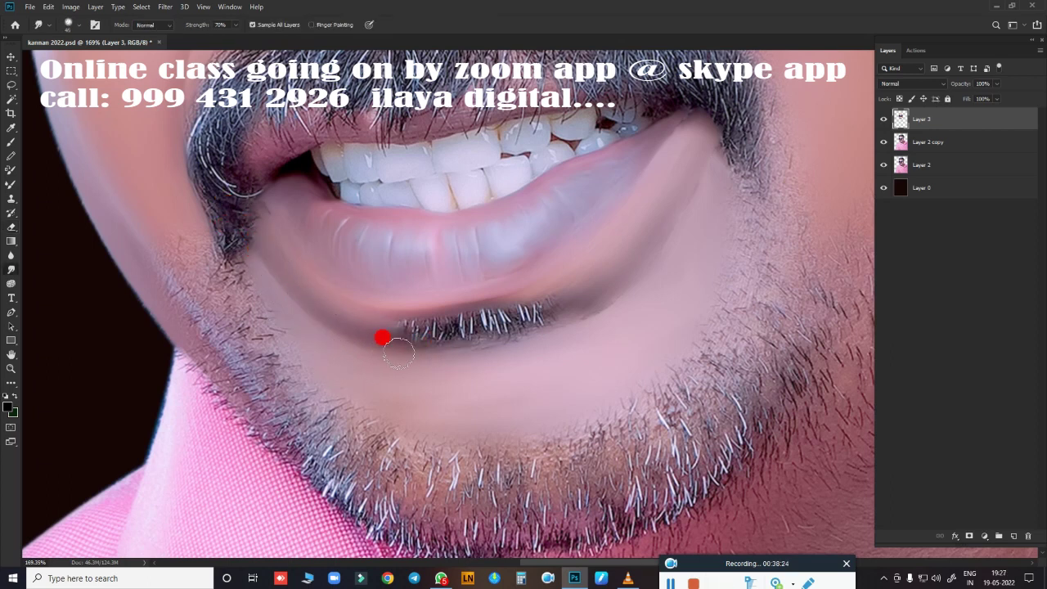
{"action": "left_click_drag", "start_coordinate": [614, 290], "coordinate": [608, 302]}
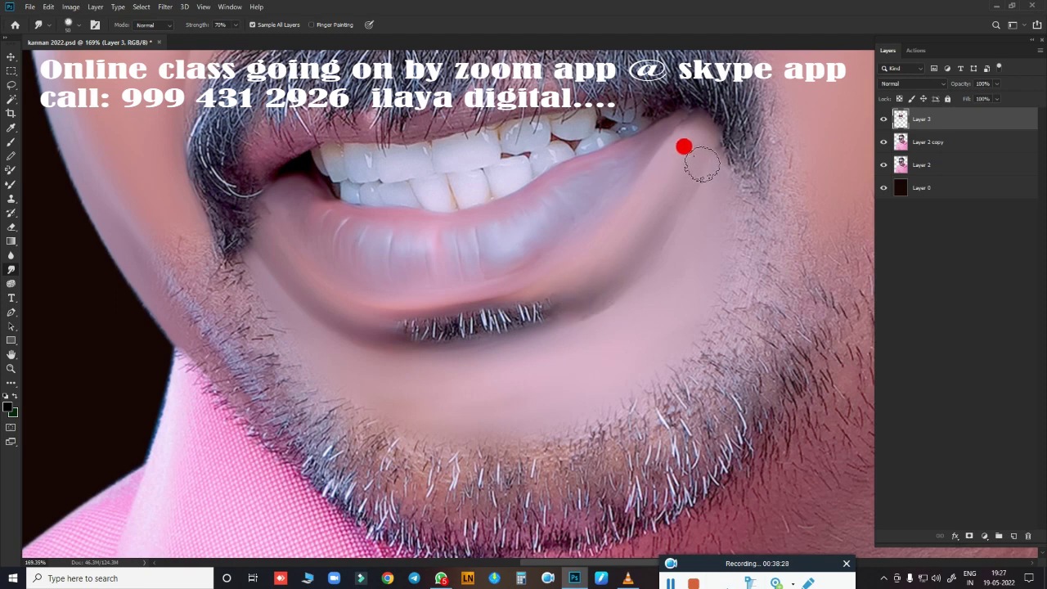
{"action": "scroll", "coordinate": [671, 293], "scroll_direction": "down", "scroll_amount": 4}
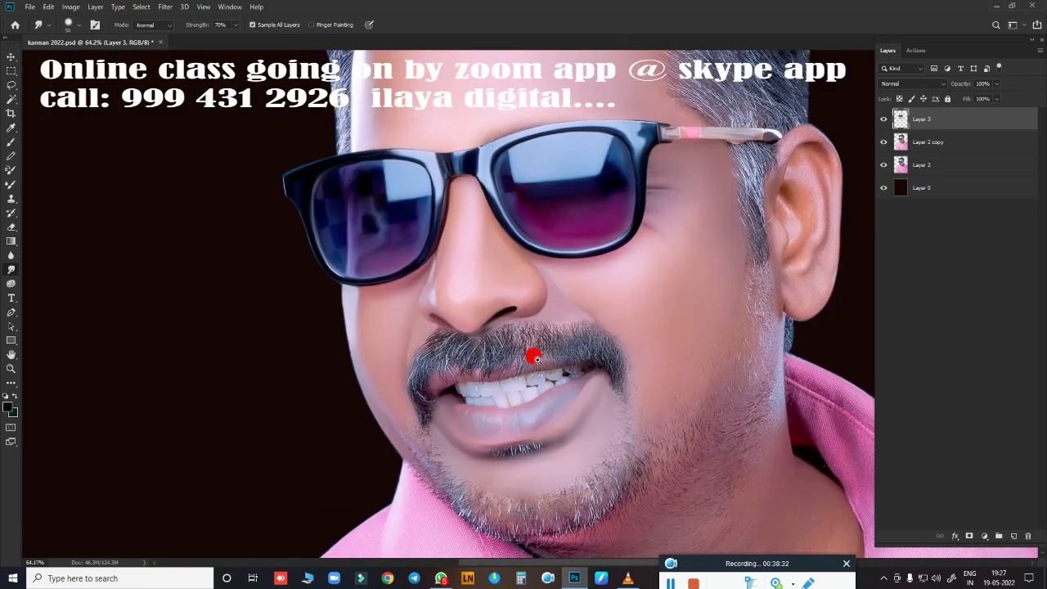
Step: Zoom to 287% and smudge the mouth corner and the moustache hairs above the lip
{"action": "scroll", "coordinate": [534, 357], "scroll_direction": "up", "scroll_amount": 4}
{"action": "scroll", "coordinate": [519, 363], "scroll_direction": "up", "scroll_amount": 1}
{"action": "scroll", "coordinate": [374, 329], "scroll_direction": "up", "scroll_amount": 1}
{"action": "scroll", "coordinate": [502, 201], "scroll_direction": "up", "scroll_amount": 1}
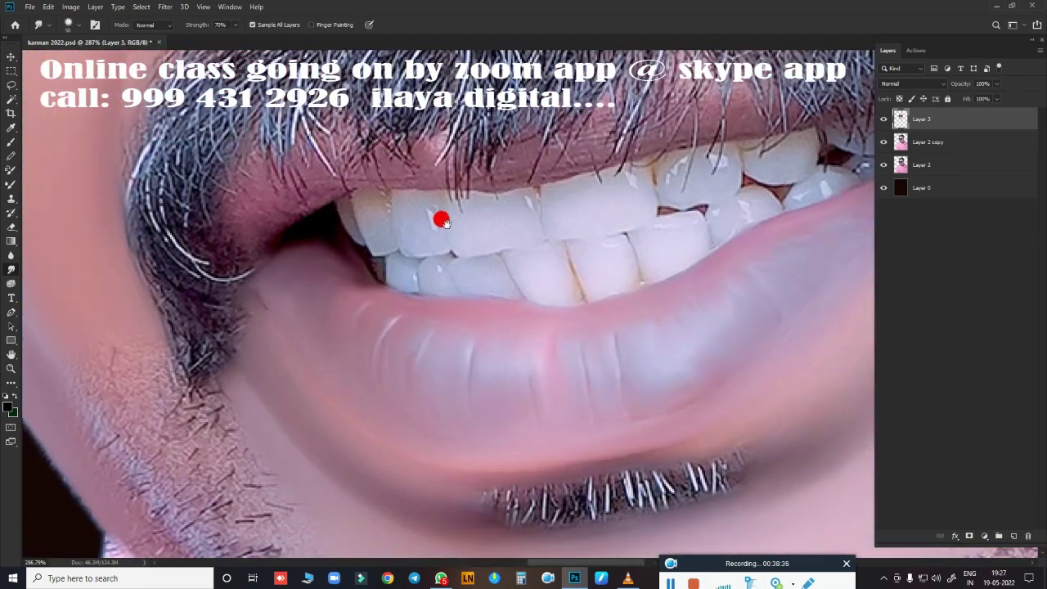
{"action": "left_click_drag", "start_coordinate": [442, 221], "coordinate": [401, 231]}
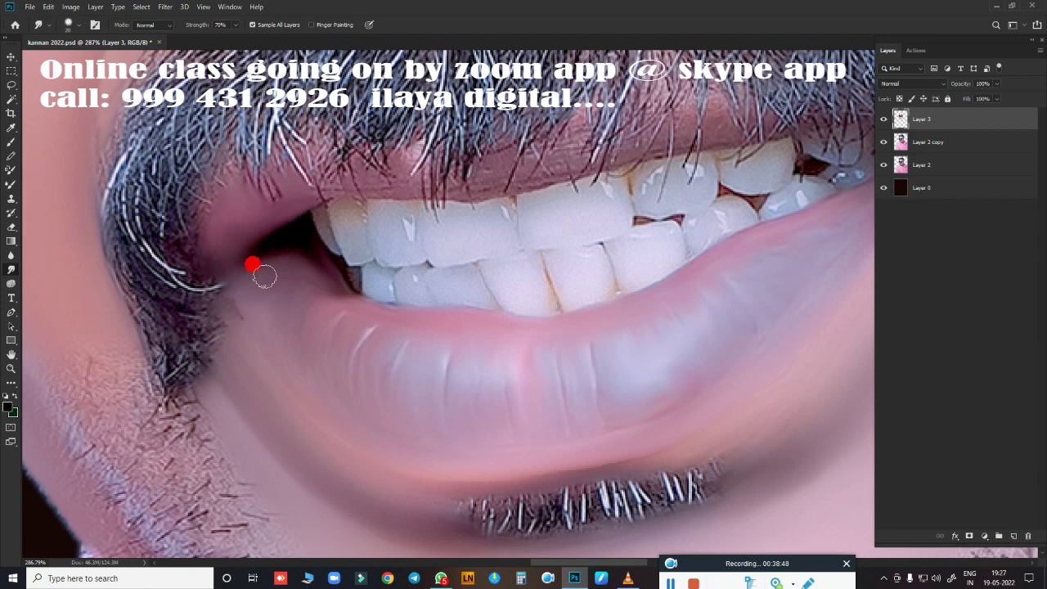
{"action": "left_click_drag", "start_coordinate": [265, 277], "coordinate": [349, 207]}
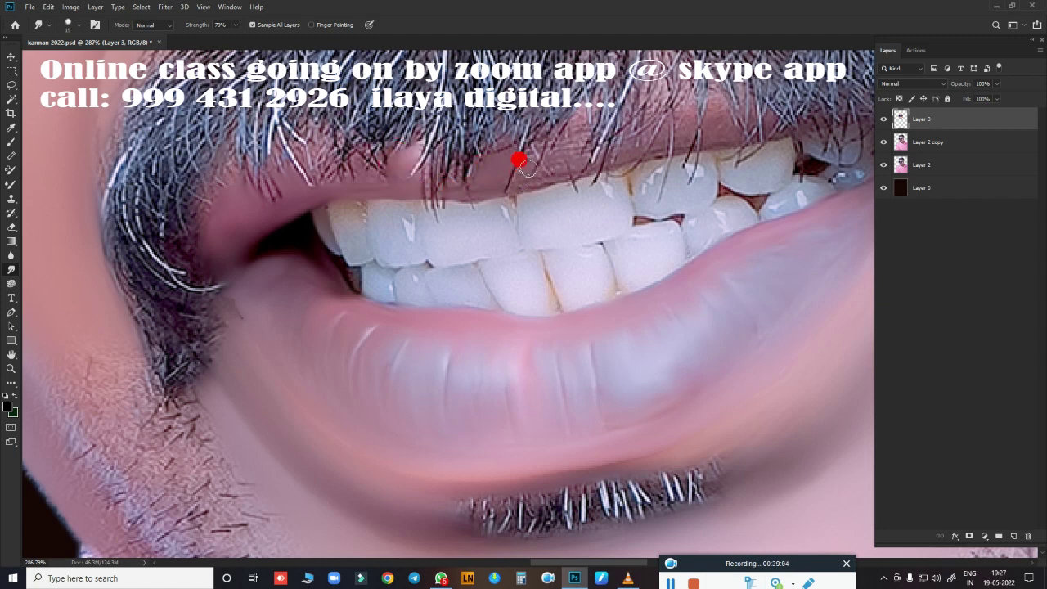
{"action": "left_click_drag", "start_coordinate": [571, 158], "coordinate": [577, 124]}
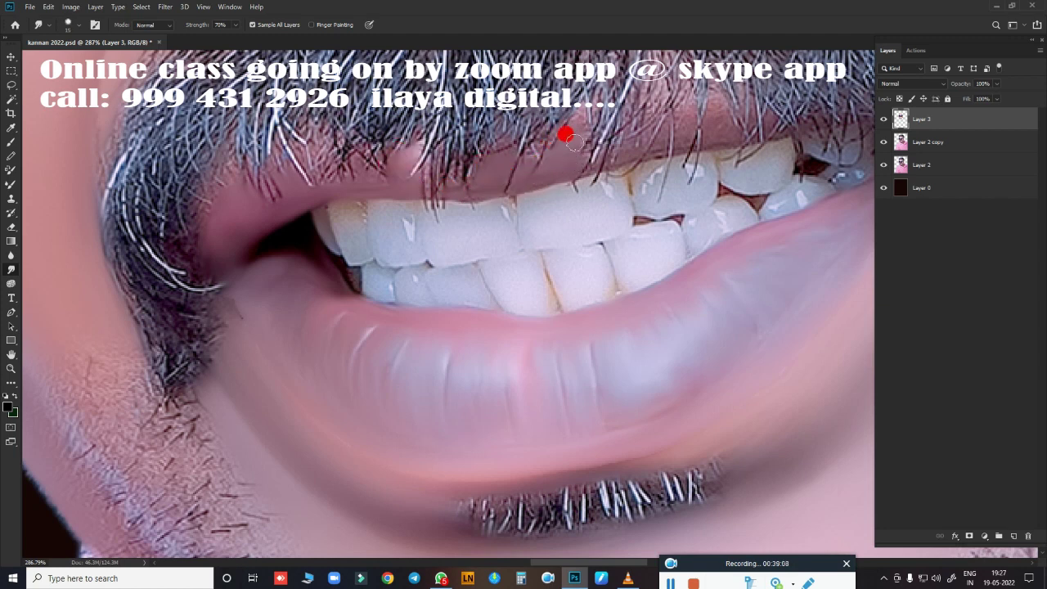
Step: Smooth the lower teeth surface and the edges across the row of upper teeth
{"action": "left_click_drag", "start_coordinate": [589, 175], "coordinate": [442, 199]}
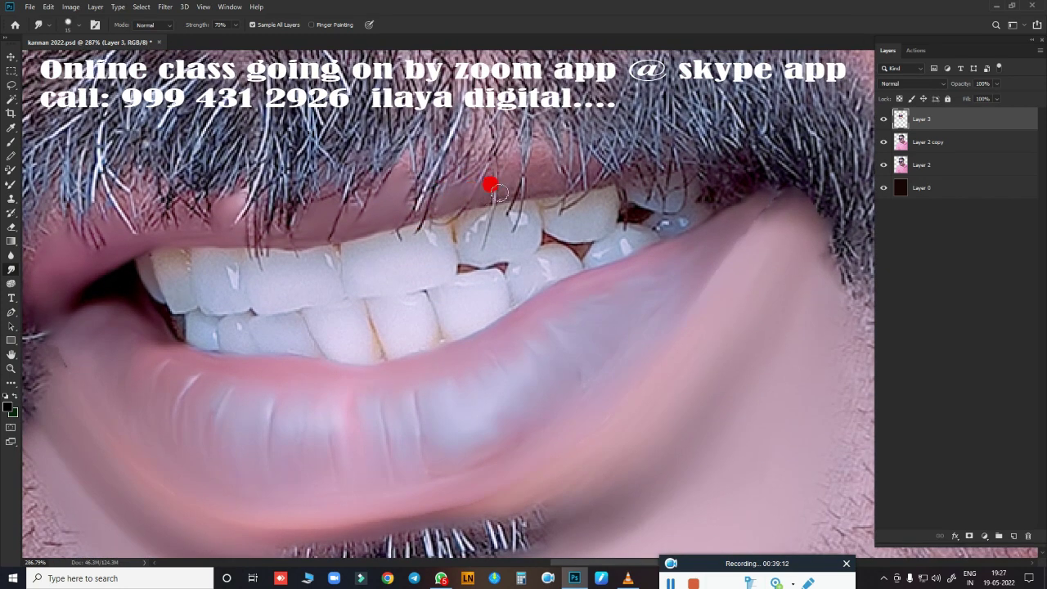
{"action": "scroll", "coordinate": [458, 163], "scroll_direction": "down", "scroll_amount": 2}
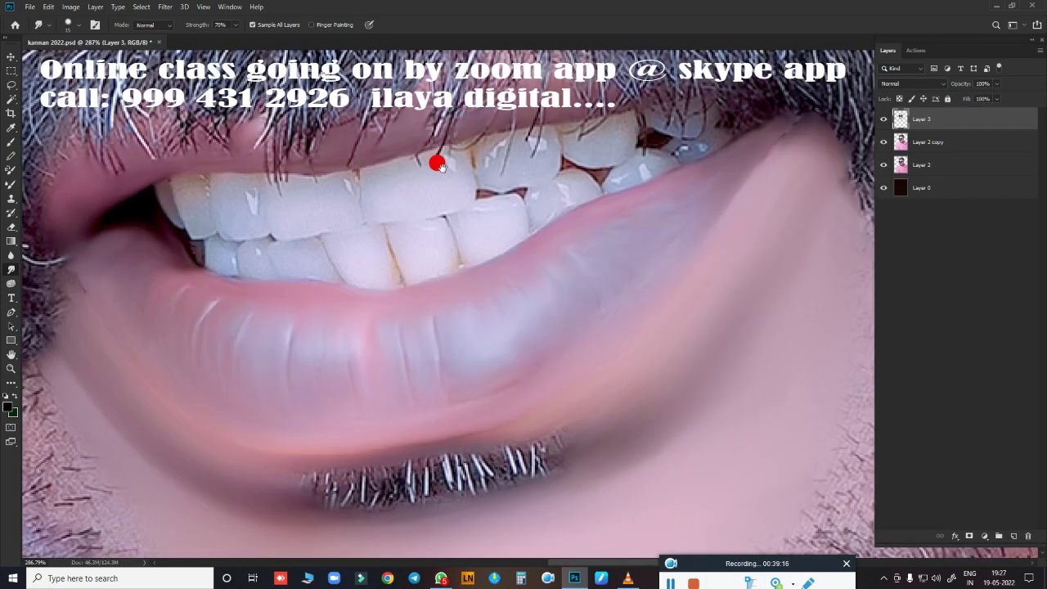
{"action": "scroll", "coordinate": [429, 180], "scroll_direction": "down", "scroll_amount": 1}
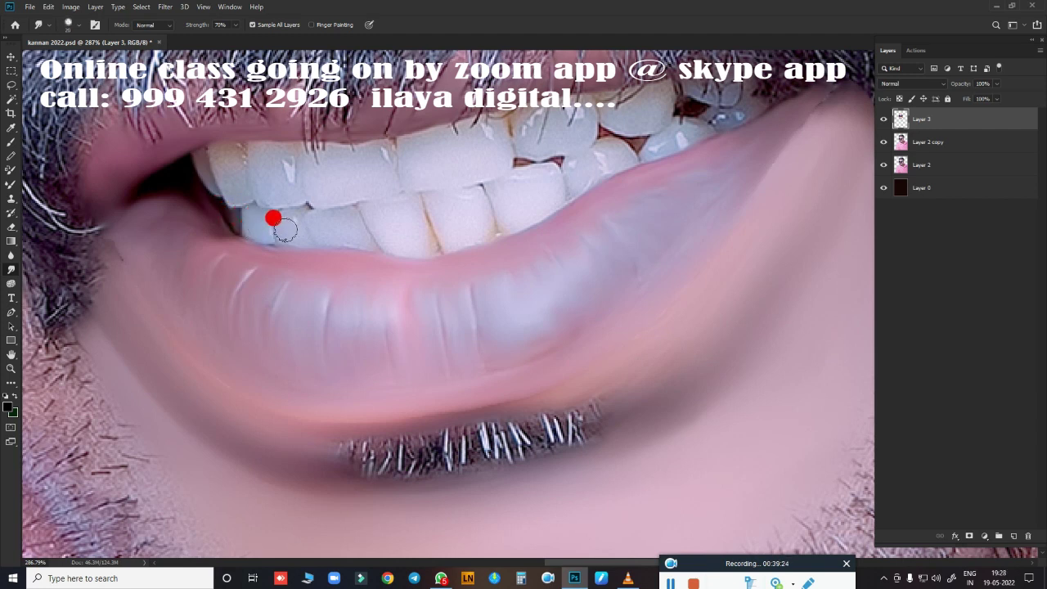
{"action": "mouse_move", "coordinate": [294, 239]}
{"action": "left_mouse_down"}
{"action": "mouse_move", "coordinate": [332, 221]}
{"action": "mouse_move", "coordinate": [383, 233]}
{"action": "mouse_move", "coordinate": [391, 211]}
{"action": "mouse_move", "coordinate": [409, 234]}
{"action": "mouse_move", "coordinate": [443, 203]}
{"action": "left_mouse_up"}
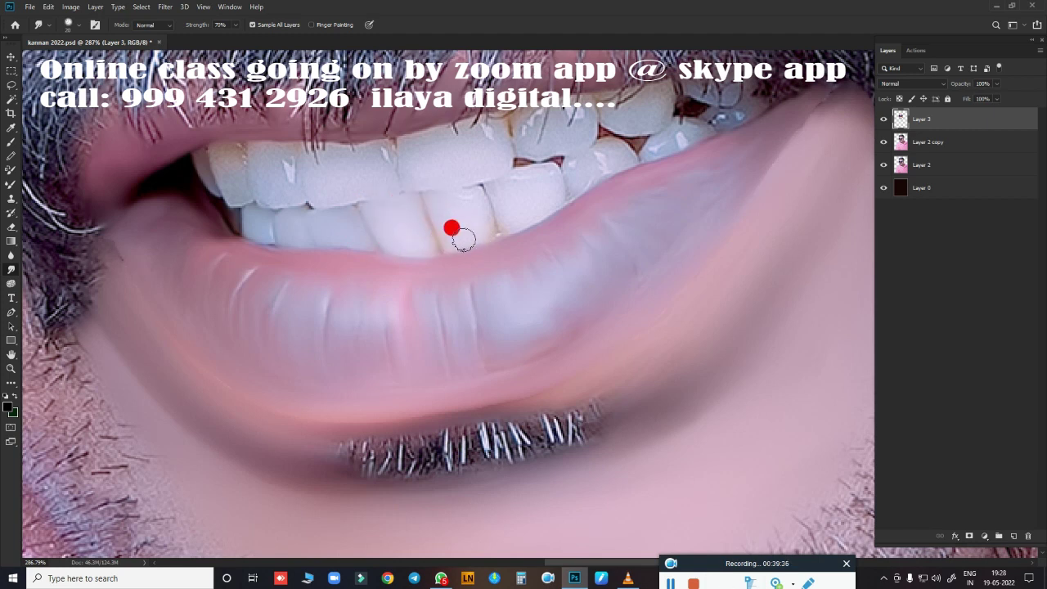
{"action": "mouse_move", "coordinate": [463, 239]}
{"action": "left_mouse_down"}
{"action": "mouse_move", "coordinate": [465, 198]}
{"action": "mouse_move", "coordinate": [482, 229]}
{"action": "mouse_move", "coordinate": [470, 237]}
{"action": "mouse_move", "coordinate": [521, 178]}
{"action": "mouse_move", "coordinate": [543, 187]}
{"action": "mouse_move", "coordinate": [549, 171]}
{"action": "mouse_move", "coordinate": [509, 220]}
{"action": "mouse_move", "coordinate": [615, 164]}
{"action": "mouse_move", "coordinate": [577, 172]}
{"action": "mouse_move", "coordinate": [597, 157]}
{"action": "mouse_move", "coordinate": [660, 148]}
{"action": "left_mouse_up"}
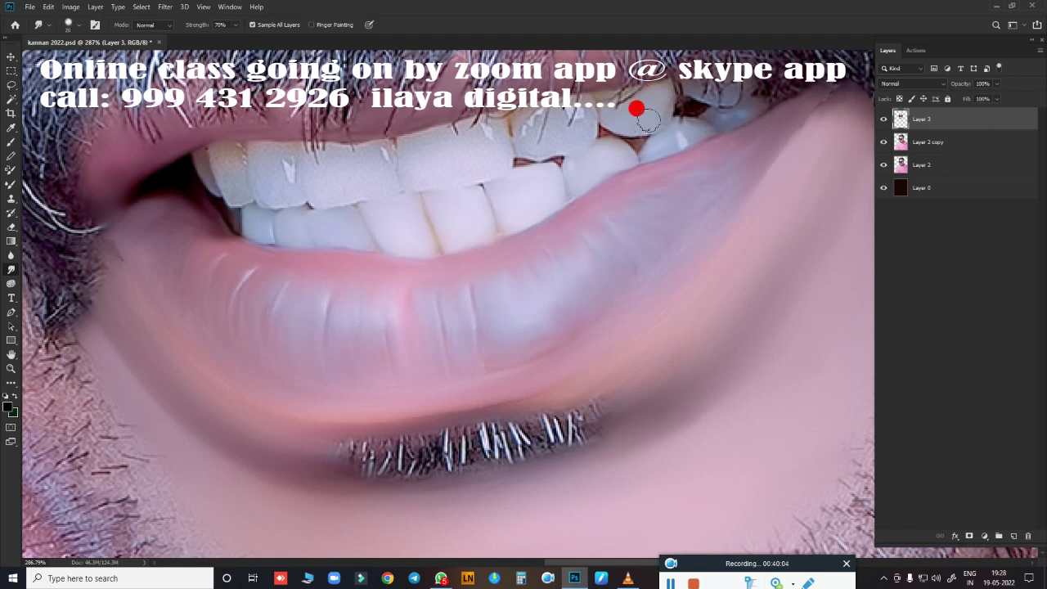
{"action": "left_click_drag", "start_coordinate": [649, 120], "coordinate": [663, 98]}
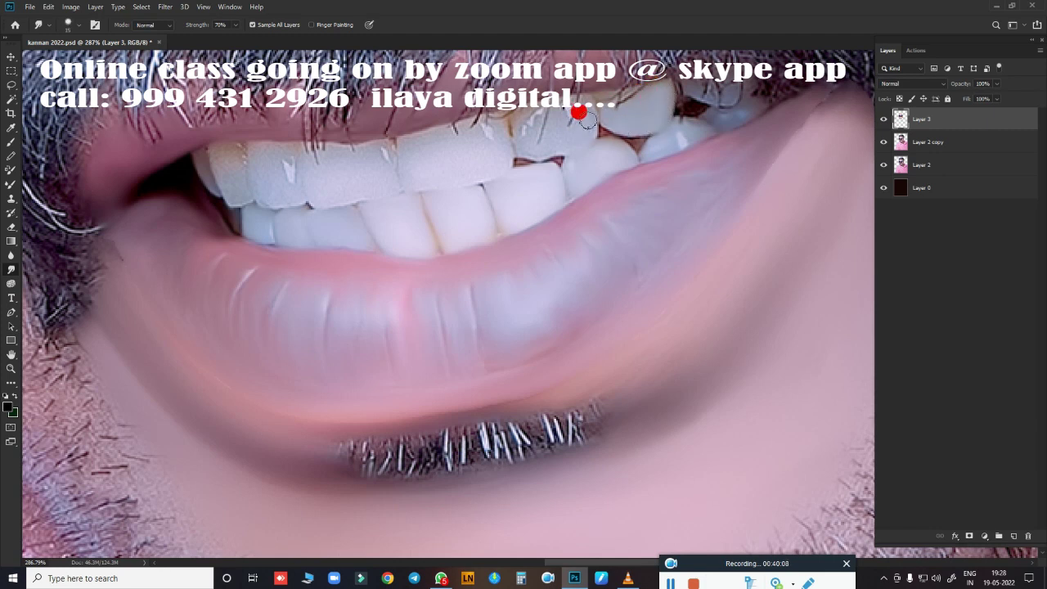
{"action": "mouse_move", "coordinate": [554, 128]}
{"action": "left_mouse_down"}
{"action": "mouse_move", "coordinate": [523, 153]}
{"action": "mouse_move", "coordinate": [535, 120]}
{"action": "left_mouse_up"}
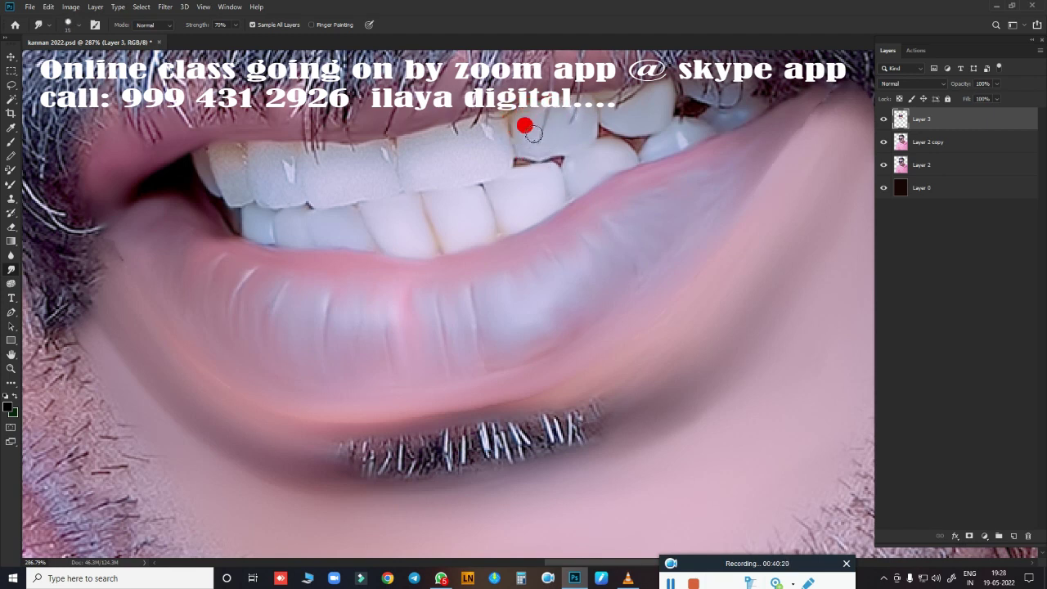
{"action": "mouse_move", "coordinate": [477, 155]}
{"action": "left_mouse_down"}
{"action": "mouse_move", "coordinate": [492, 134]}
{"action": "mouse_move", "coordinate": [412, 148]}
{"action": "mouse_move", "coordinate": [412, 173]}
{"action": "mouse_move", "coordinate": [482, 152]}
{"action": "mouse_move", "coordinate": [497, 140]}
{"action": "mouse_move", "coordinate": [365, 164]}
{"action": "mouse_move", "coordinate": [319, 189]}
{"action": "mouse_move", "coordinate": [281, 169]}
{"action": "mouse_move", "coordinate": [255, 171]}
{"action": "mouse_move", "coordinate": [260, 157]}
{"action": "mouse_move", "coordinate": [285, 161]}
{"action": "mouse_move", "coordinate": [263, 178]}
{"action": "mouse_move", "coordinate": [201, 177]}
{"action": "left_mouse_up"}
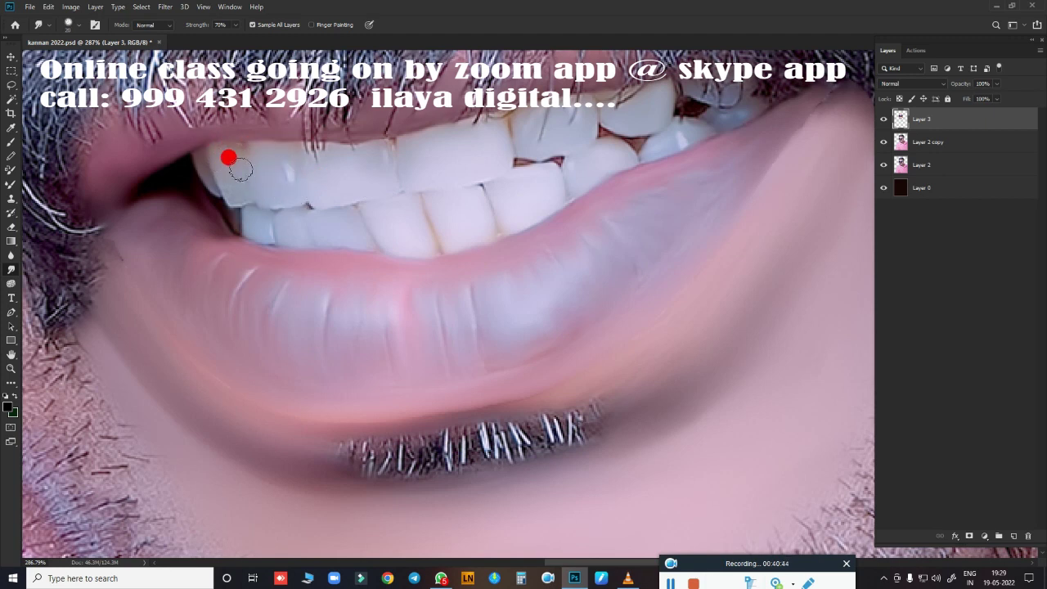
{"action": "mouse_move", "coordinate": [256, 176]}
{"action": "left_mouse_down"}
{"action": "mouse_move", "coordinate": [228, 193]}
{"action": "mouse_move", "coordinate": [403, 245]}
{"action": "mouse_move", "coordinate": [395, 156]}
{"action": "left_mouse_up"}
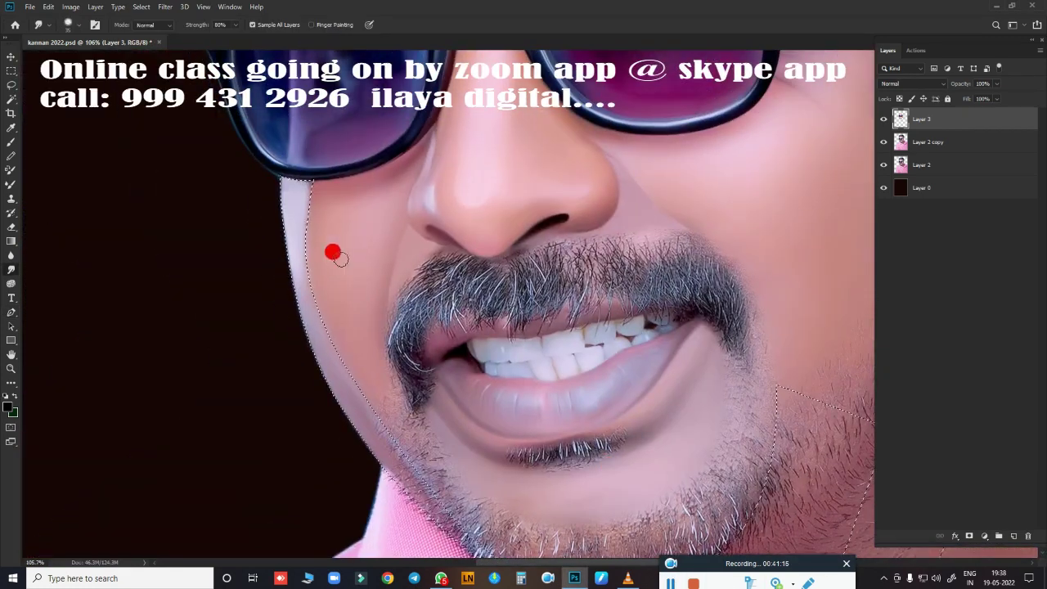
Step: At 70% smudge strength, smear the cheek edge down along the jaw toward the neck
{"action": "key", "text": "7"}
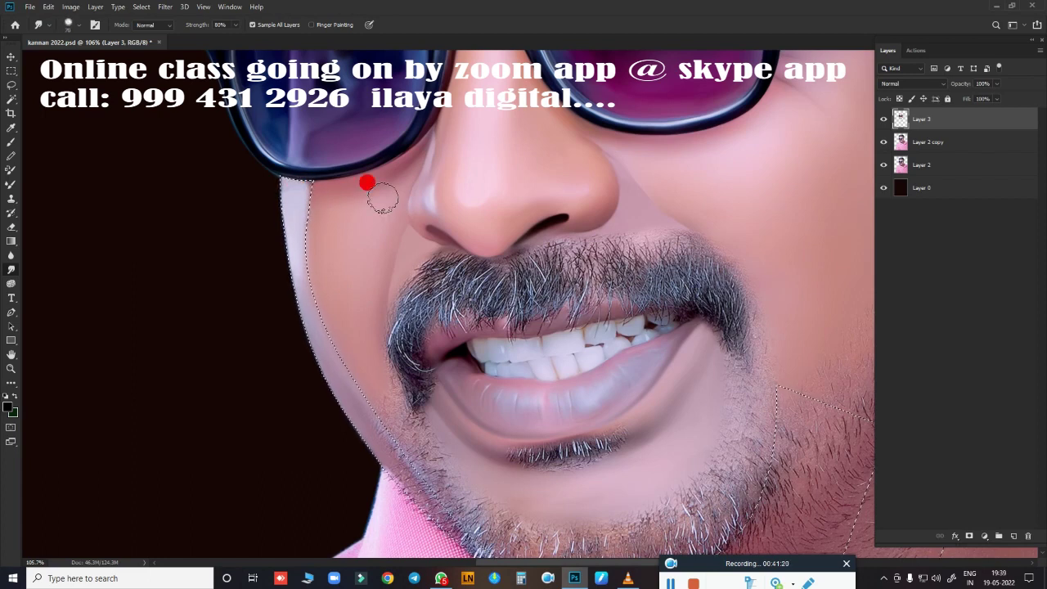
{"action": "mouse_move", "coordinate": [301, 175]}
{"action": "left_mouse_down"}
{"action": "mouse_move", "coordinate": [292, 211]}
{"action": "mouse_move", "coordinate": [271, 204]}
{"action": "mouse_move", "coordinate": [271, 182]}
{"action": "mouse_move", "coordinate": [269, 280]}
{"action": "mouse_move", "coordinate": [315, 374]}
{"action": "mouse_move", "coordinate": [287, 251]}
{"action": "mouse_move", "coordinate": [322, 335]}
{"action": "mouse_move", "coordinate": [302, 257]}
{"action": "mouse_move", "coordinate": [355, 390]}
{"action": "left_mouse_up"}
{"action": "scroll", "coordinate": [355, 327], "scroll_direction": "down", "scroll_amount": 5}
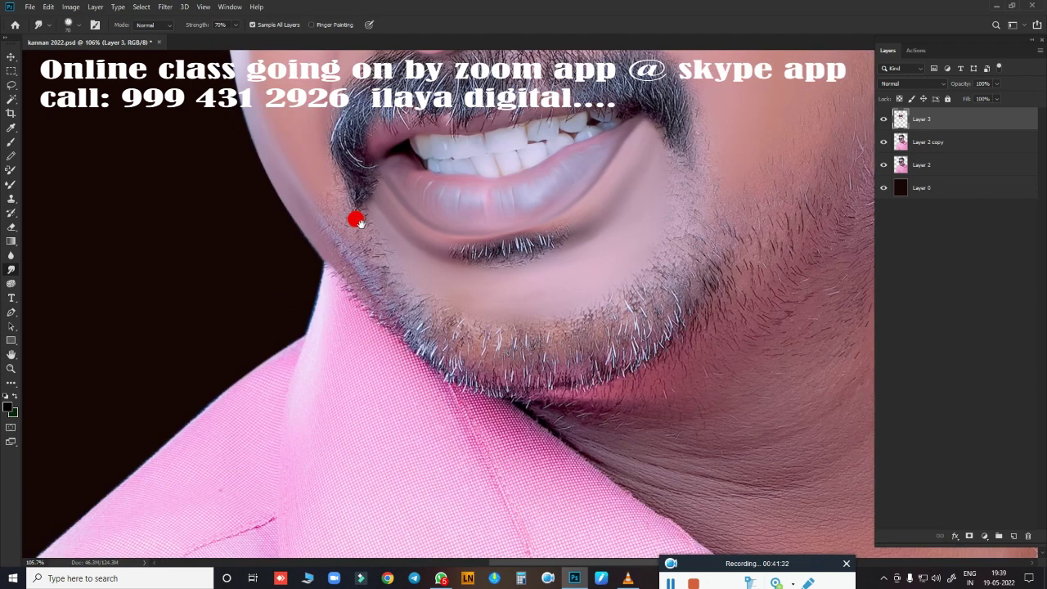
{"action": "scroll", "coordinate": [353, 221], "scroll_direction": "down", "scroll_amount": 2}
{"action": "left_click_drag", "start_coordinate": [351, 224], "coordinate": [292, 131]}
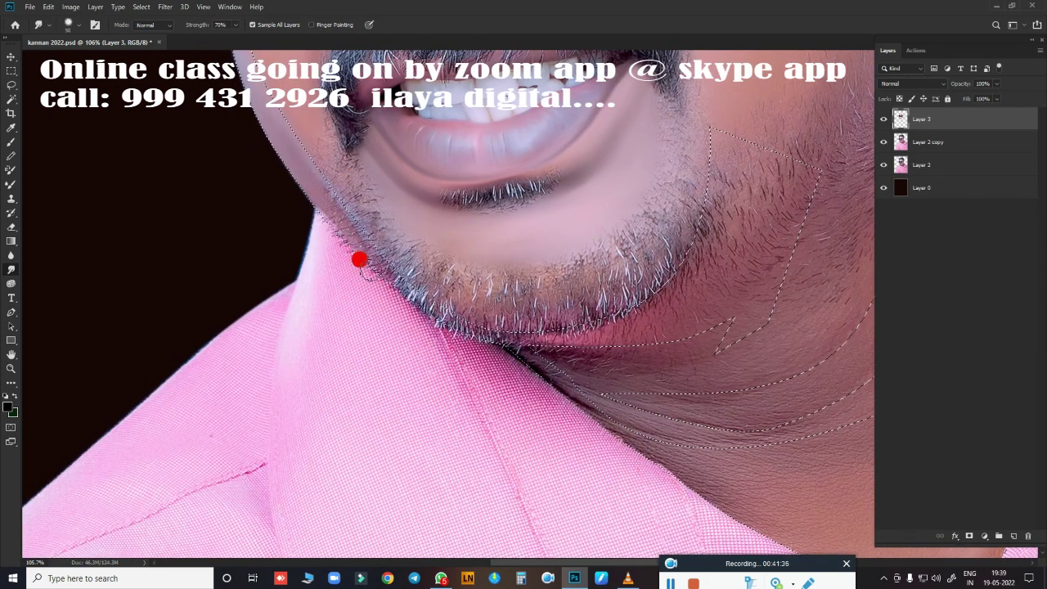
{"action": "scroll", "coordinate": [357, 259], "scroll_direction": "up", "scroll_amount": 3}
{"action": "key", "text": "e"}
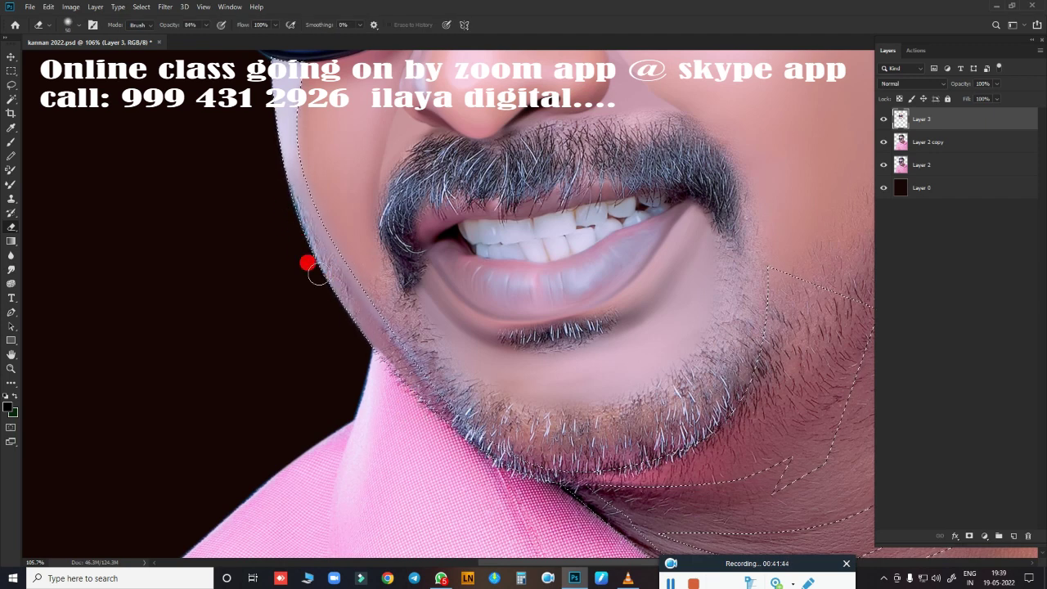
{"action": "key", "text": "r"}
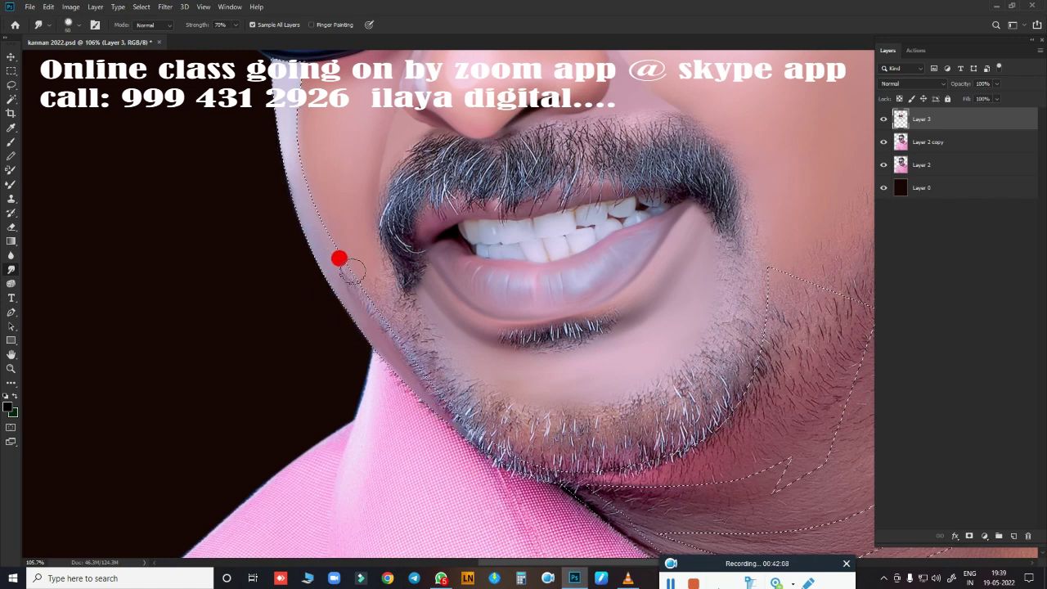
{"action": "left_click_drag", "start_coordinate": [279, 206], "coordinate": [386, 324]}
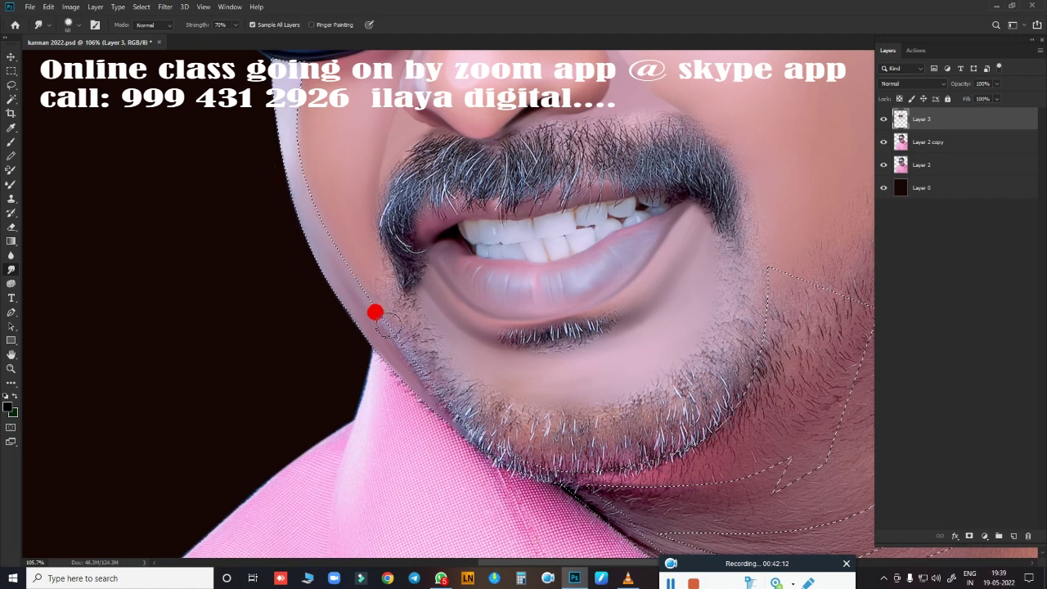
{"action": "mouse_move", "coordinate": [459, 409]}
{"action": "left_mouse_down"}
{"action": "mouse_move", "coordinate": [400, 367]}
{"action": "mouse_move", "coordinate": [404, 395]}
{"action": "mouse_move", "coordinate": [342, 300]}
{"action": "mouse_move", "coordinate": [328, 297]}
{"action": "left_mouse_up"}
Step: Enlarge the brush and smooth the beard edge and skin under the chin
{"action": "mouse_move", "coordinate": [526, 414]}
{"action": "left_mouse_down"}
{"action": "mouse_move", "coordinate": [437, 236]}
{"action": "mouse_move", "coordinate": [442, 265]}
{"action": "mouse_move", "coordinate": [423, 241]}
{"action": "mouse_move", "coordinate": [456, 250]}
{"action": "mouse_move", "coordinate": [391, 221]}
{"action": "mouse_move", "coordinate": [391, 238]}
{"action": "mouse_move", "coordinate": [596, 222]}
{"action": "mouse_move", "coordinate": [577, 262]}
{"action": "left_mouse_up"}
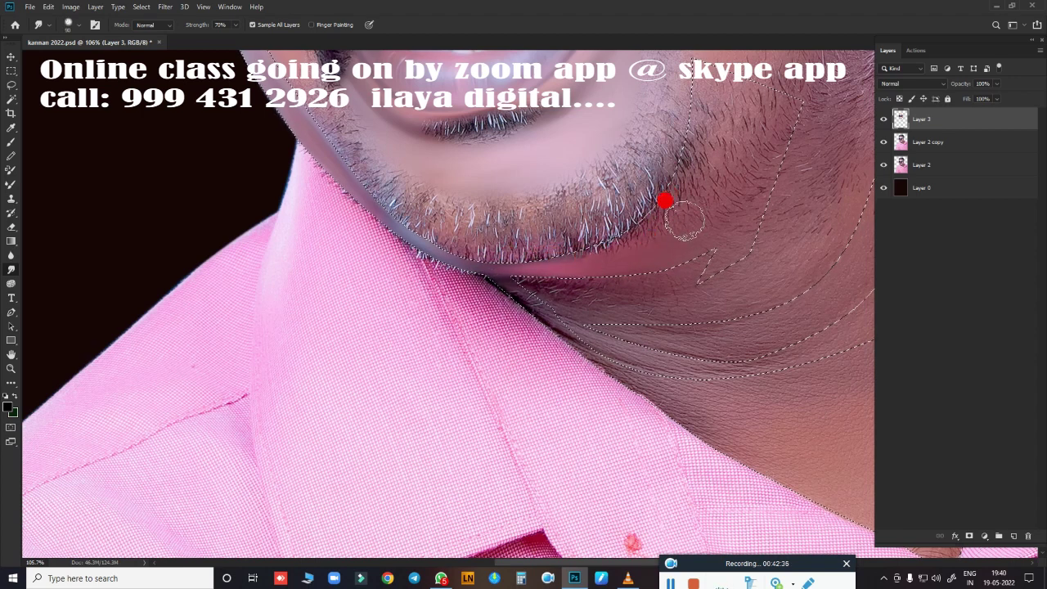
{"action": "left_click_drag", "start_coordinate": [576, 224], "coordinate": [677, 224]}
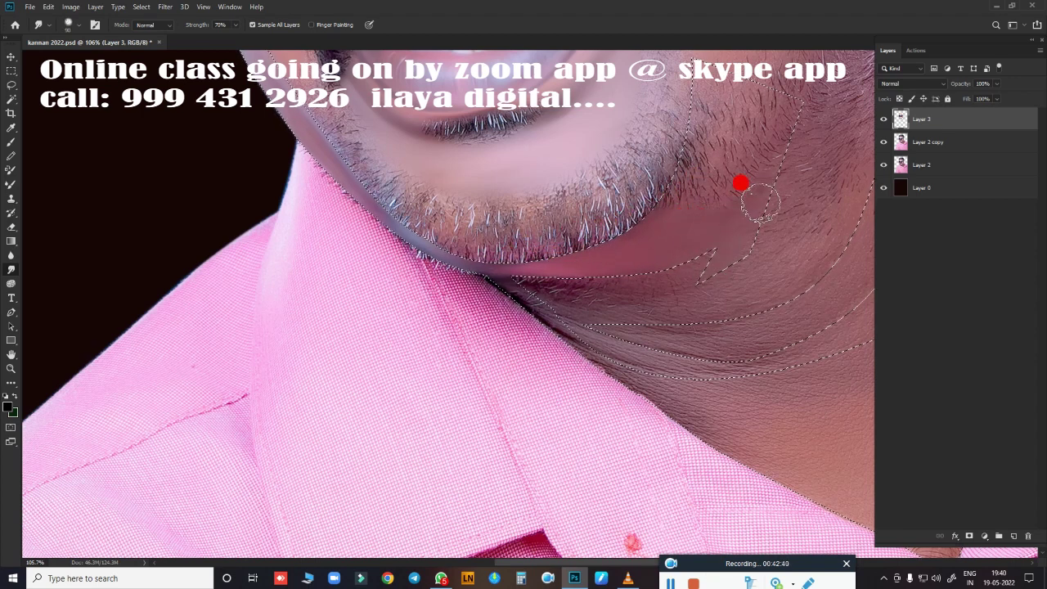
{"action": "mouse_move", "coordinate": [760, 203]}
{"action": "left_mouse_down"}
{"action": "mouse_move", "coordinate": [666, 209]}
{"action": "mouse_move", "coordinate": [708, 97]}
{"action": "mouse_move", "coordinate": [666, 215]}
{"action": "mouse_move", "coordinate": [680, 205]}
{"action": "left_mouse_up"}
{"action": "key", "text": "bracketright"}
{"action": "key", "text": "bracketright"}
{"action": "mouse_move", "coordinate": [740, 123]}
{"action": "left_mouse_down"}
{"action": "mouse_move", "coordinate": [720, 190]}
{"action": "mouse_move", "coordinate": [751, 196]}
{"action": "mouse_move", "coordinate": [638, 247]}
{"action": "mouse_move", "coordinate": [627, 286]}
{"action": "mouse_move", "coordinate": [475, 276]}
{"action": "mouse_move", "coordinate": [563, 329]}
{"action": "mouse_move", "coordinate": [589, 357]}
{"action": "mouse_move", "coordinate": [578, 360]}
{"action": "mouse_move", "coordinate": [564, 336]}
{"action": "mouse_move", "coordinate": [496, 304]}
{"action": "mouse_move", "coordinate": [666, 390]}
{"action": "mouse_move", "coordinate": [484, 257]}
{"action": "mouse_move", "coordinate": [498, 283]}
{"action": "mouse_move", "coordinate": [527, 283]}
{"action": "mouse_move", "coordinate": [333, 204]}
{"action": "mouse_move", "coordinate": [616, 356]}
{"action": "mouse_move", "coordinate": [701, 313]}
{"action": "mouse_move", "coordinate": [545, 231]}
{"action": "mouse_move", "coordinate": [545, 208]}
{"action": "mouse_move", "coordinate": [407, 238]}
{"action": "mouse_move", "coordinate": [636, 172]}
{"action": "mouse_move", "coordinate": [542, 253]}
{"action": "mouse_move", "coordinate": [726, 183]}
{"action": "mouse_move", "coordinate": [692, 355]}
{"action": "mouse_move", "coordinate": [709, 226]}
{"action": "mouse_move", "coordinate": [559, 300]}
{"action": "mouse_move", "coordinate": [579, 330]}
{"action": "mouse_move", "coordinate": [636, 297]}
{"action": "mouse_move", "coordinate": [650, 365]}
{"action": "mouse_move", "coordinate": [558, 243]}
{"action": "mouse_move", "coordinate": [539, 136]}
{"action": "mouse_move", "coordinate": [505, 300]}
{"action": "mouse_move", "coordinate": [545, 343]}
{"action": "mouse_move", "coordinate": [480, 175]}
{"action": "mouse_move", "coordinate": [508, 190]}
{"action": "mouse_move", "coordinate": [409, 329]}
{"action": "mouse_move", "coordinate": [351, 363]}
{"action": "mouse_move", "coordinate": [283, 379]}
{"action": "mouse_move", "coordinate": [215, 377]}
{"action": "mouse_move", "coordinate": [402, 346]}
{"action": "mouse_move", "coordinate": [517, 390]}
{"action": "mouse_move", "coordinate": [526, 231]}
{"action": "left_mouse_up"}
Step: Smooth the dark band between jaw and collar, the nearby neck skin, and the cheek stubble
{"action": "scroll", "coordinate": [526, 231], "scroll_direction": "down", "scroll_amount": 2}
{"action": "scroll", "coordinate": [524, 303], "scroll_direction": "down", "scroll_amount": 2}
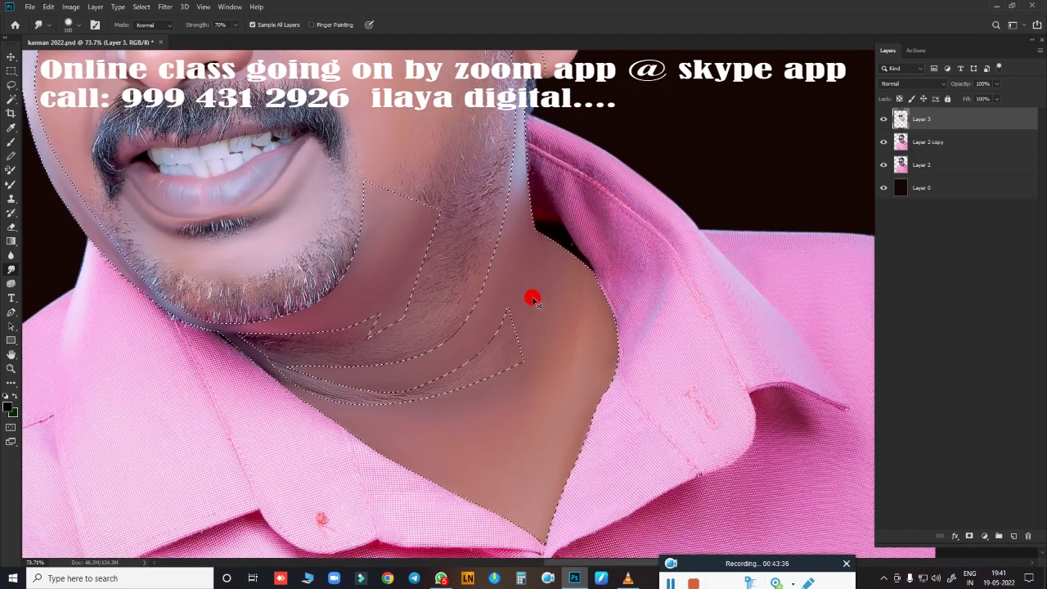
{"action": "left_click_drag", "start_coordinate": [523, 295], "coordinate": [372, 319]}
{"action": "scroll", "coordinate": [519, 295], "scroll_direction": "up", "scroll_amount": 3}
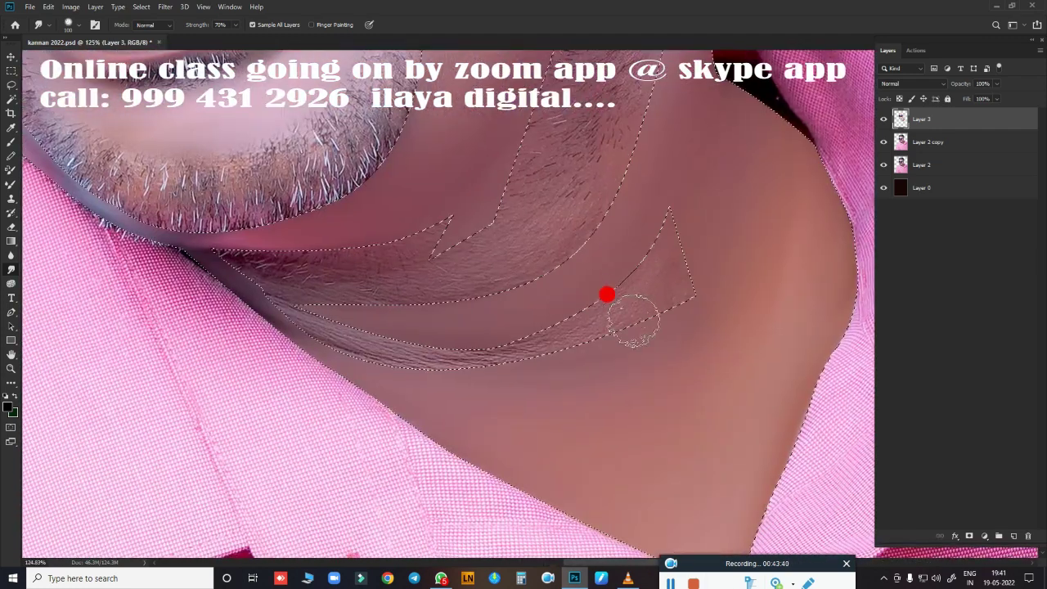
{"action": "mouse_move", "coordinate": [463, 320]}
{"action": "left_mouse_down"}
{"action": "mouse_move", "coordinate": [274, 283]}
{"action": "mouse_move", "coordinate": [364, 335]}
{"action": "mouse_move", "coordinate": [317, 316]}
{"action": "mouse_move", "coordinate": [535, 313]}
{"action": "mouse_move", "coordinate": [589, 292]}
{"action": "mouse_move", "coordinate": [259, 241]}
{"action": "mouse_move", "coordinate": [262, 252]}
{"action": "mouse_move", "coordinate": [414, 202]}
{"action": "mouse_move", "coordinate": [322, 281]}
{"action": "mouse_move", "coordinate": [259, 271]}
{"action": "mouse_move", "coordinate": [423, 247]}
{"action": "mouse_move", "coordinate": [391, 251]}
{"action": "left_mouse_up"}
{"action": "scroll", "coordinate": [491, 311], "scroll_direction": "up", "scroll_amount": 4}
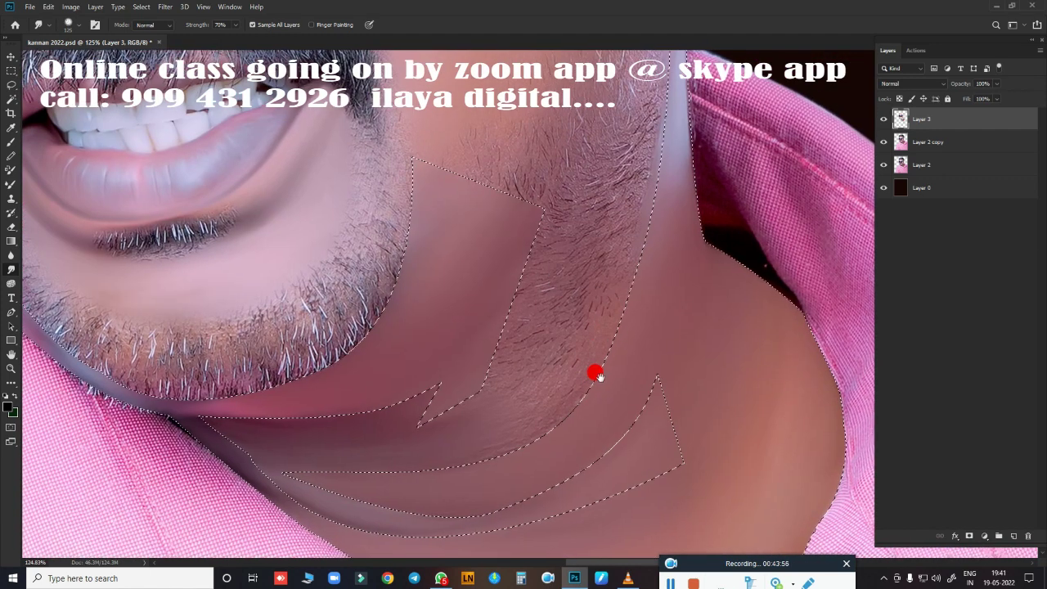
{"action": "mouse_move", "coordinate": [597, 369]}
{"action": "left_mouse_down"}
{"action": "mouse_move", "coordinate": [533, 253]}
{"action": "mouse_move", "coordinate": [576, 245]}
{"action": "mouse_move", "coordinate": [460, 398]}
{"action": "mouse_move", "coordinate": [483, 418]}
{"action": "mouse_move", "coordinate": [545, 251]}
{"action": "mouse_move", "coordinate": [473, 320]}
{"action": "left_mouse_up"}
{"action": "scroll", "coordinate": [581, 303], "scroll_direction": "up", "scroll_amount": 5}
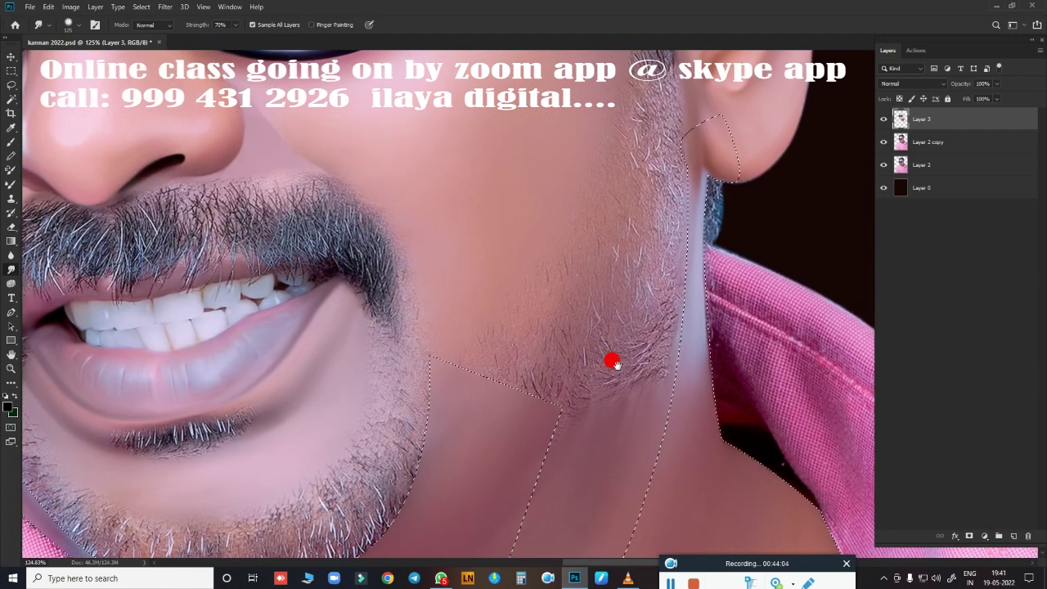
{"action": "mouse_move", "coordinate": [568, 330]}
{"action": "left_mouse_down"}
{"action": "mouse_move", "coordinate": [491, 314]}
{"action": "mouse_move", "coordinate": [486, 274]}
{"action": "mouse_move", "coordinate": [449, 322]}
{"action": "mouse_move", "coordinate": [634, 145]}
{"action": "mouse_move", "coordinate": [614, 290]}
{"action": "mouse_move", "coordinate": [627, 306]}
{"action": "mouse_move", "coordinate": [590, 389]}
{"action": "mouse_move", "coordinate": [582, 285]}
{"action": "mouse_move", "coordinate": [543, 139]}
{"action": "mouse_move", "coordinate": [550, 273]}
{"action": "mouse_move", "coordinate": [528, 306]}
{"action": "mouse_move", "coordinate": [598, 171]}
{"action": "mouse_move", "coordinate": [575, 345]}
{"action": "mouse_move", "coordinate": [606, 283]}
{"action": "mouse_move", "coordinate": [606, 159]}
{"action": "mouse_move", "coordinate": [548, 341]}
{"action": "mouse_move", "coordinate": [517, 327]}
{"action": "mouse_move", "coordinate": [754, 146]}
{"action": "left_mouse_up"}
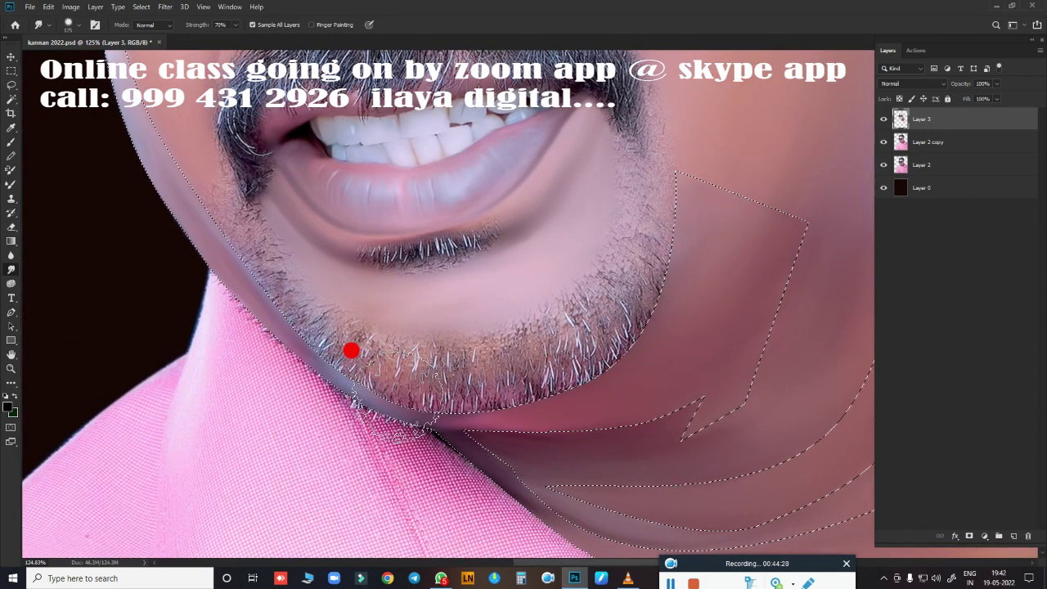
Step: Smear the neck edge beside the shirt collar into smooth skin
{"action": "mouse_move", "coordinate": [188, 288]}
{"action": "left_mouse_down"}
{"action": "mouse_move", "coordinate": [217, 283]}
{"action": "mouse_move", "coordinate": [216, 293]}
{"action": "mouse_move", "coordinate": [207, 297]}
{"action": "mouse_move", "coordinate": [211, 275]}
{"action": "mouse_move", "coordinate": [266, 314]}
{"action": "mouse_move", "coordinate": [314, 385]}
{"action": "mouse_move", "coordinate": [339, 379]}
{"action": "mouse_move", "coordinate": [377, 402]}
{"action": "left_mouse_up"}
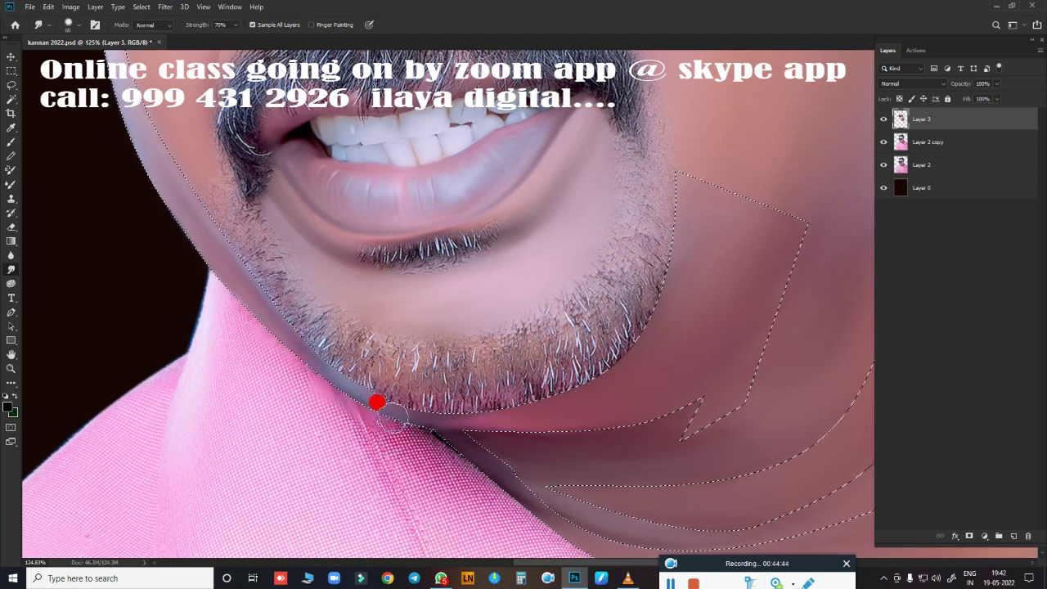
{"action": "left_click_drag", "start_coordinate": [459, 456], "coordinate": [278, 257]}
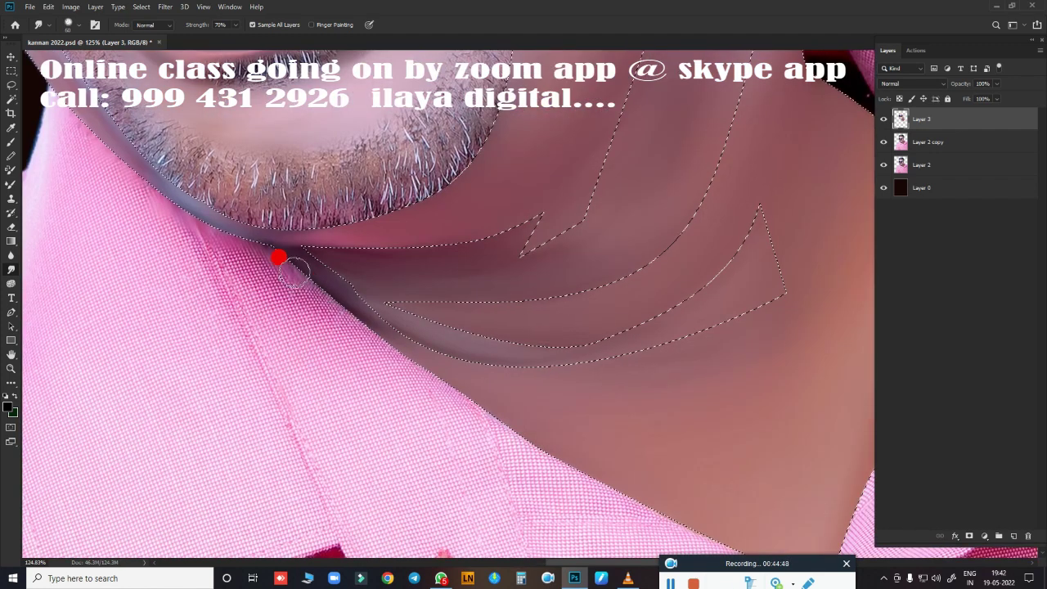
{"action": "mouse_move", "coordinate": [568, 270]}
{"action": "left_mouse_down"}
{"action": "mouse_move", "coordinate": [422, 362]}
{"action": "mouse_move", "coordinate": [512, 216]}
{"action": "mouse_move", "coordinate": [524, 159]}
{"action": "mouse_move", "coordinate": [518, 172]}
{"action": "left_mouse_up"}
{"action": "mouse_move", "coordinate": [530, 215]}
{"action": "left_mouse_down"}
{"action": "mouse_move", "coordinate": [540, 292]}
{"action": "mouse_move", "coordinate": [510, 214]}
{"action": "mouse_move", "coordinate": [574, 346]}
{"action": "left_mouse_up"}
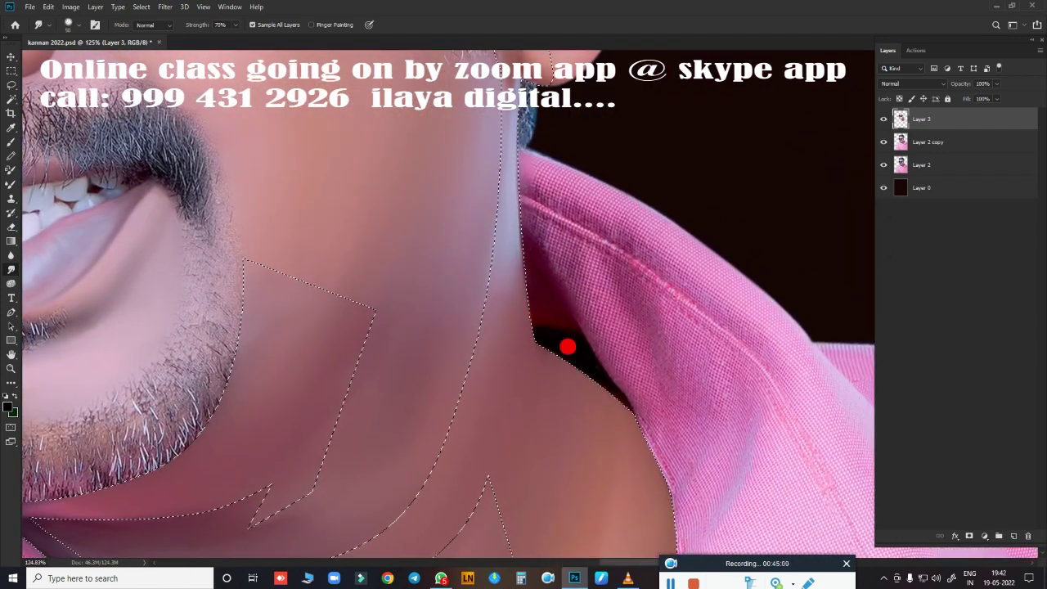
{"action": "left_click_drag", "start_coordinate": [649, 440], "coordinate": [627, 202]}
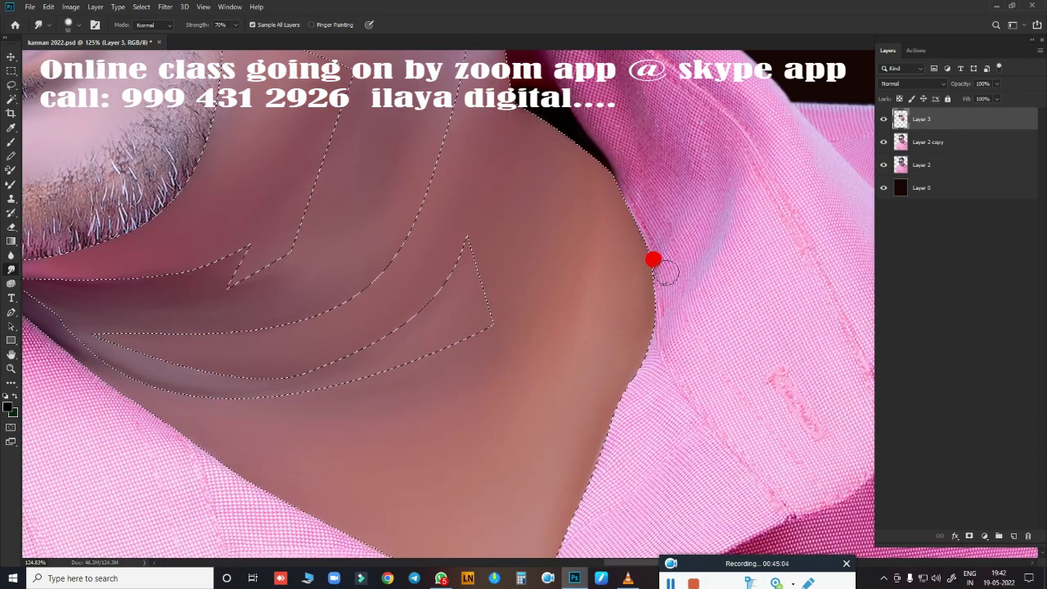
{"action": "left_click_drag", "start_coordinate": [633, 297], "coordinate": [634, 222]}
{"action": "mouse_move", "coordinate": [516, 273]}
{"action": "left_mouse_down"}
{"action": "mouse_move", "coordinate": [580, 356]}
{"action": "mouse_move", "coordinate": [528, 379]}
{"action": "left_mouse_up"}
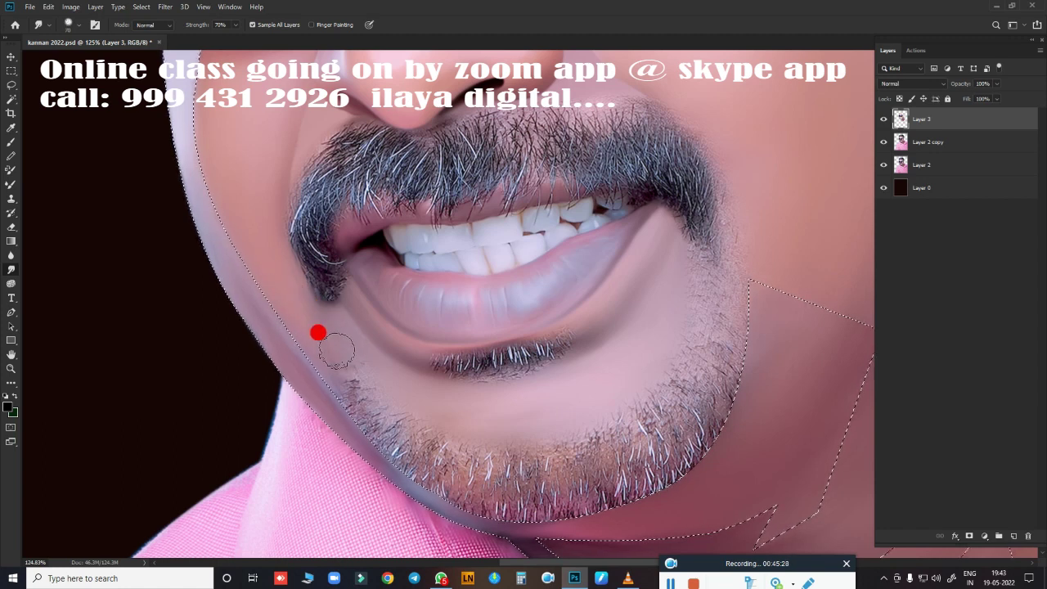
Step: Smear the jawline and cheek stubble, lowering smudge strength to 60%
{"action": "mouse_move", "coordinate": [336, 350]}
{"action": "left_mouse_down"}
{"action": "mouse_move", "coordinate": [365, 384]}
{"action": "mouse_move", "coordinate": [360, 394]}
{"action": "mouse_move", "coordinate": [395, 417]}
{"action": "mouse_move", "coordinate": [535, 433]}
{"action": "mouse_move", "coordinate": [435, 398]}
{"action": "mouse_move", "coordinate": [486, 386]}
{"action": "mouse_move", "coordinate": [671, 273]}
{"action": "mouse_move", "coordinate": [654, 226]}
{"action": "mouse_move", "coordinate": [701, 234]}
{"action": "mouse_move", "coordinate": [728, 159]}
{"action": "mouse_move", "coordinate": [662, 61]}
{"action": "mouse_move", "coordinate": [717, 152]}
{"action": "mouse_move", "coordinate": [722, 222]}
{"action": "mouse_move", "coordinate": [701, 257]}
{"action": "mouse_move", "coordinate": [664, 417]}
{"action": "mouse_move", "coordinate": [577, 466]}
{"action": "mouse_move", "coordinate": [706, 351]}
{"action": "mouse_move", "coordinate": [596, 475]}
{"action": "mouse_move", "coordinate": [454, 450]}
{"action": "mouse_move", "coordinate": [589, 370]}
{"action": "mouse_move", "coordinate": [251, 259]}
{"action": "mouse_move", "coordinate": [334, 334]}
{"action": "mouse_move", "coordinate": [240, 249]}
{"action": "left_mouse_up"}
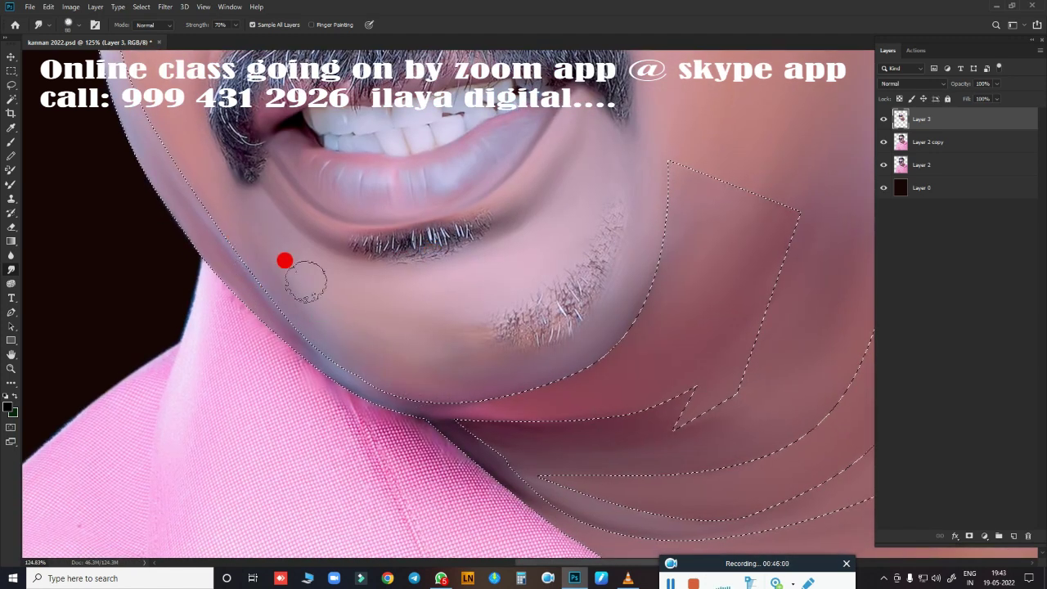
{"action": "mouse_move", "coordinate": [306, 282]}
{"action": "left_mouse_down"}
{"action": "mouse_move", "coordinate": [374, 355]}
{"action": "mouse_move", "coordinate": [351, 300]}
{"action": "mouse_move", "coordinate": [239, 238]}
{"action": "mouse_move", "coordinate": [346, 316]}
{"action": "mouse_move", "coordinate": [450, 337]}
{"action": "mouse_move", "coordinate": [512, 372]}
{"action": "mouse_move", "coordinate": [610, 197]}
{"action": "mouse_move", "coordinate": [622, 144]}
{"action": "mouse_move", "coordinate": [622, 263]}
{"action": "mouse_move", "coordinate": [584, 351]}
{"action": "mouse_move", "coordinate": [379, 367]}
{"action": "mouse_move", "coordinate": [573, 275]}
{"action": "mouse_move", "coordinate": [584, 308]}
{"action": "mouse_move", "coordinate": [580, 248]}
{"action": "mouse_move", "coordinate": [493, 313]}
{"action": "mouse_move", "coordinate": [451, 306]}
{"action": "mouse_move", "coordinate": [562, 276]}
{"action": "mouse_move", "coordinate": [562, 332]}
{"action": "mouse_move", "coordinate": [439, 385]}
{"action": "mouse_move", "coordinate": [292, 323]}
{"action": "mouse_move", "coordinate": [433, 369]}
{"action": "mouse_move", "coordinate": [390, 286]}
{"action": "mouse_move", "coordinate": [609, 331]}
{"action": "left_mouse_up"}
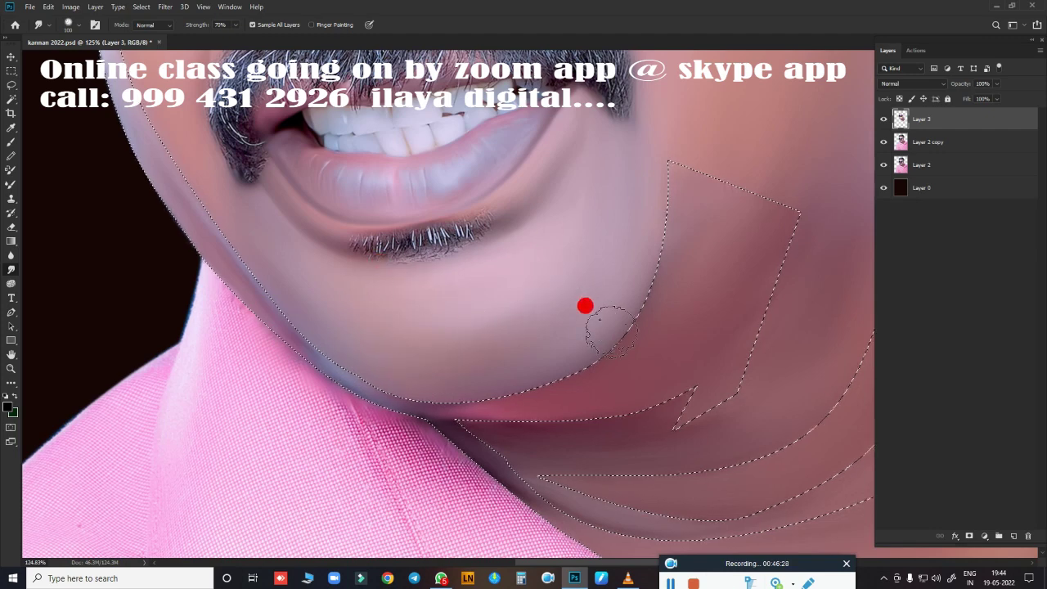
{"action": "scroll", "coordinate": [609, 331], "scroll_direction": "down", "scroll_amount": 2}
{"action": "scroll", "coordinate": [602, 319], "scroll_direction": "down", "scroll_amount": 2}
{"action": "scroll", "coordinate": [596, 310], "scroll_direction": "down", "scroll_amount": 1}
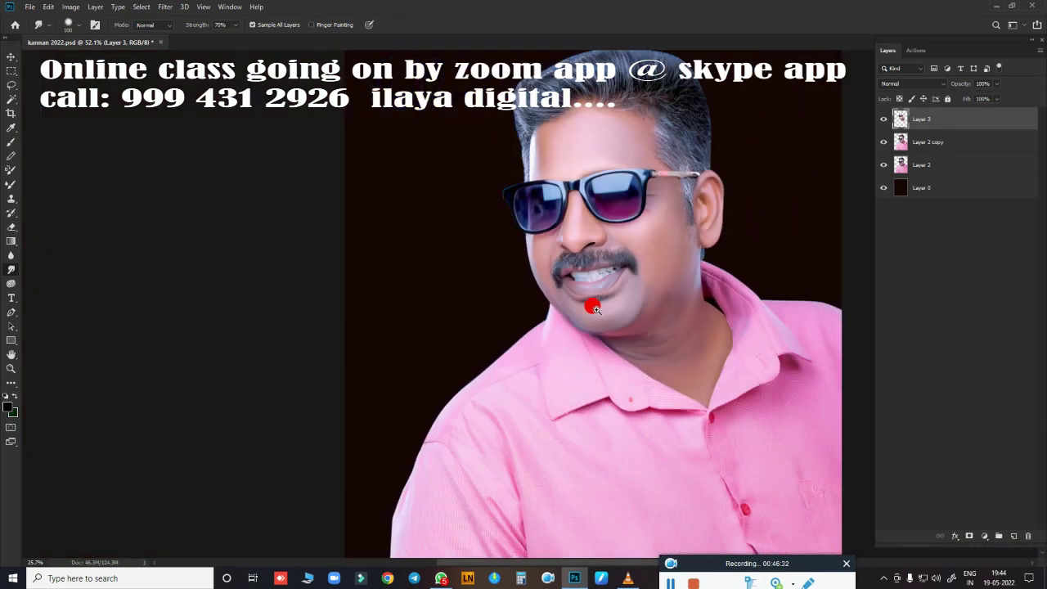
{"action": "scroll", "coordinate": [687, 333], "scroll_direction": "up", "scroll_amount": 3}
{"action": "scroll", "coordinate": [706, 290], "scroll_direction": "up", "scroll_amount": 2}
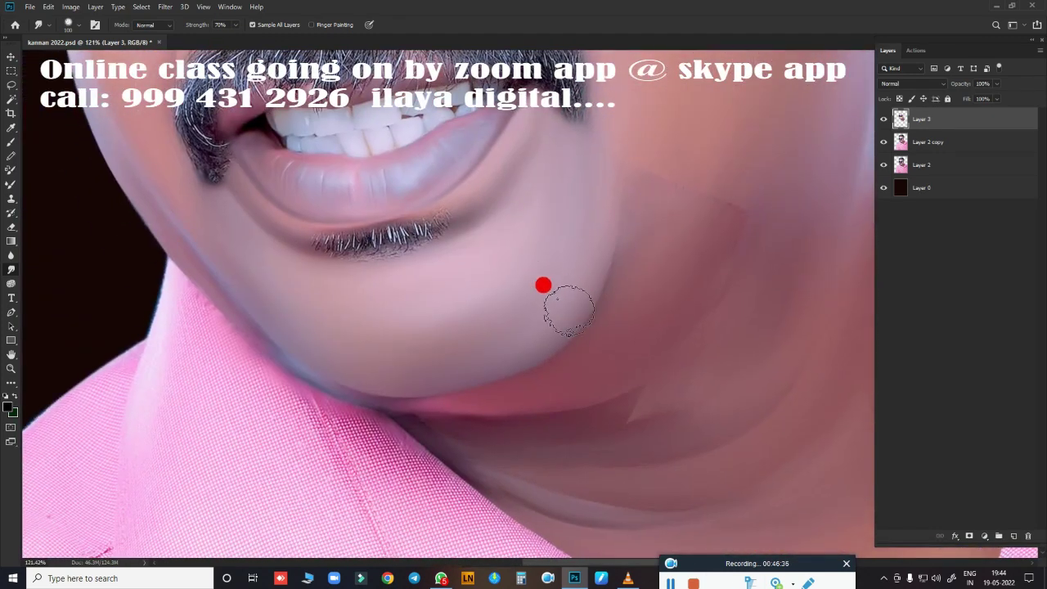
{"action": "key", "text": "6"}
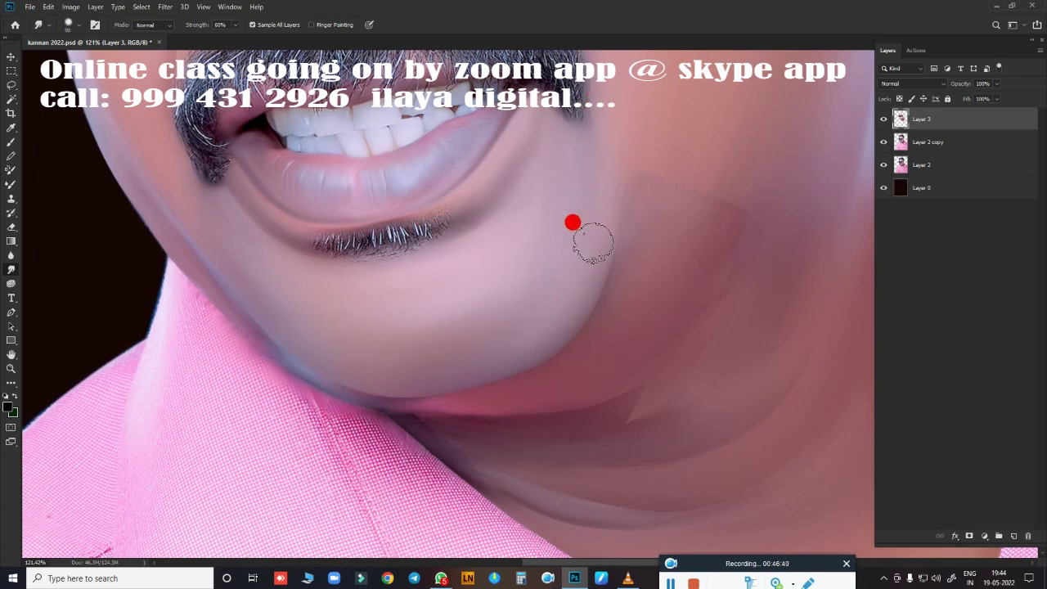
{"action": "left_click_drag", "start_coordinate": [593, 243], "coordinate": [557, 344]}
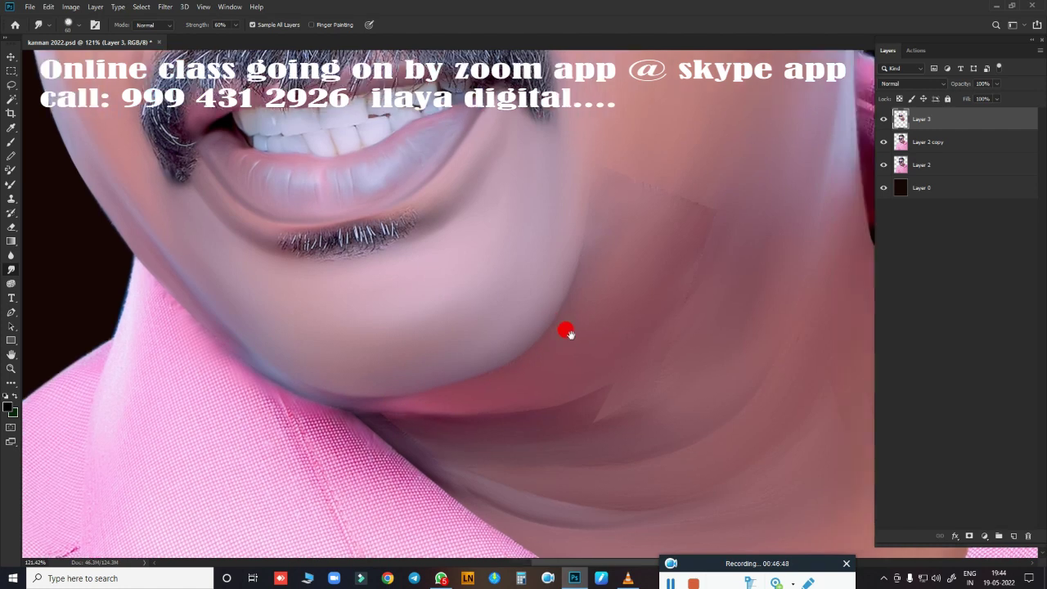
Step: Resize the brush and smooth the neck skin and its triangular notch at 70% strength
{"action": "scroll", "coordinate": [564, 332], "scroll_direction": "right", "scroll_amount": 4}
{"action": "key", "text": "]"}
{"action": "key", "text": "]"}
{"action": "key", "text": "]"}
{"action": "left_click_drag", "start_coordinate": [472, 98], "coordinate": [549, 207]}
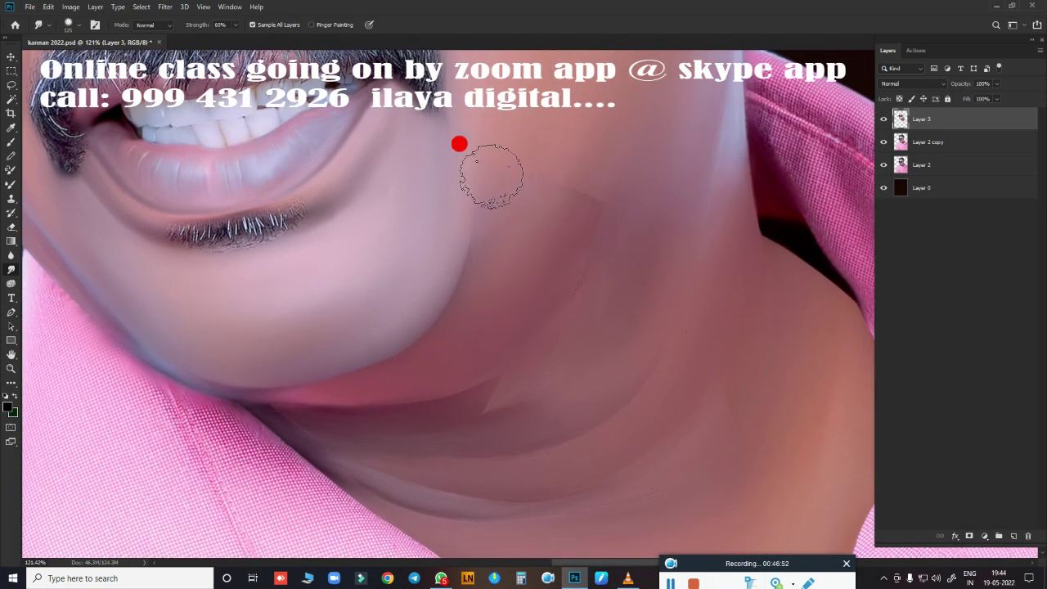
{"action": "key", "text": "]"}
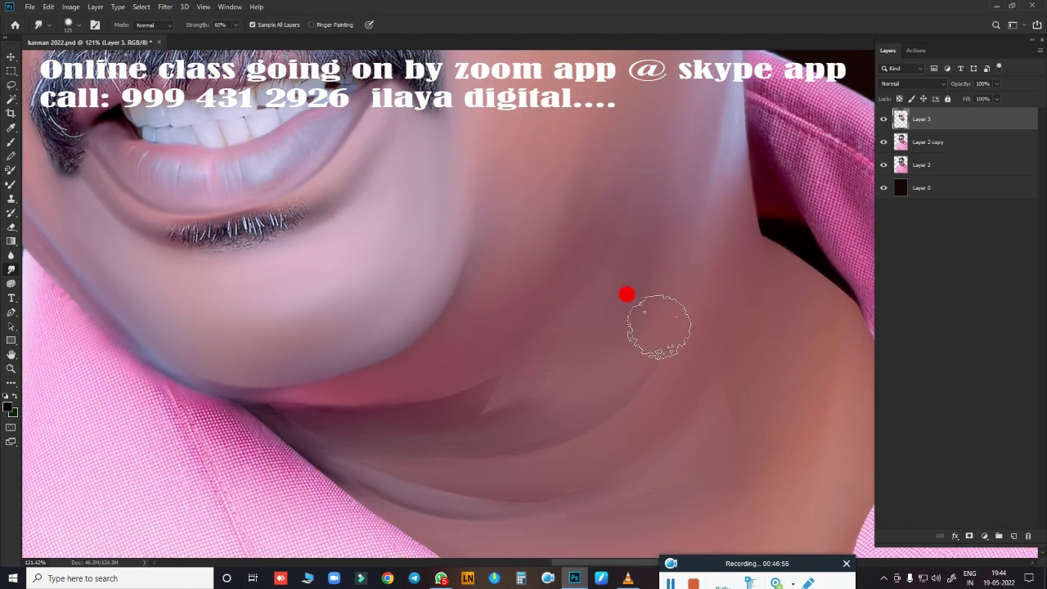
{"action": "key", "text": "bracketleft"}
{"action": "scroll", "coordinate": [622, 295], "scroll_direction": "down", "scroll_amount": 2}
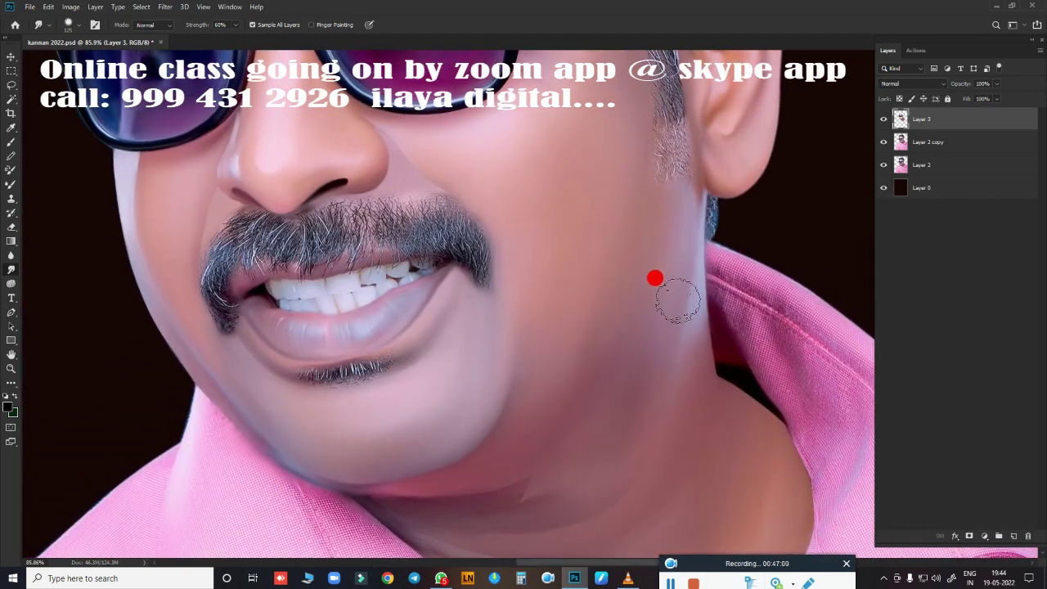
{"action": "scroll", "coordinate": [619, 332], "scroll_direction": "up", "scroll_amount": 3}
{"action": "mouse_move", "coordinate": [455, 290]}
{"action": "left_mouse_down"}
{"action": "mouse_move", "coordinate": [476, 291]}
{"action": "mouse_move", "coordinate": [288, 234]}
{"action": "left_mouse_up"}
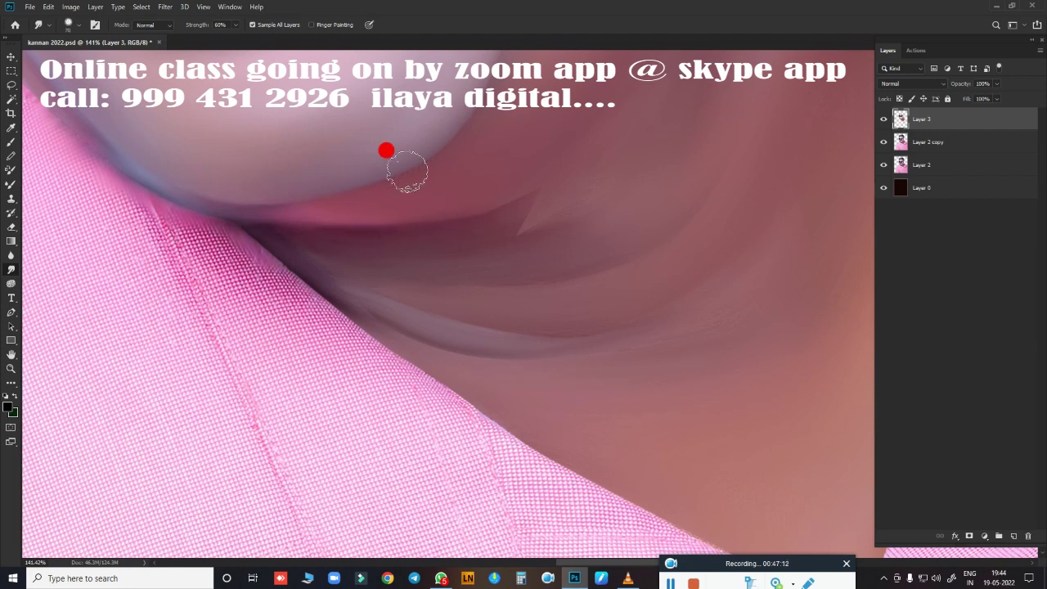
{"action": "key", "text": "7"}
{"action": "left_click_drag", "start_coordinate": [580, 175], "coordinate": [458, 227]}
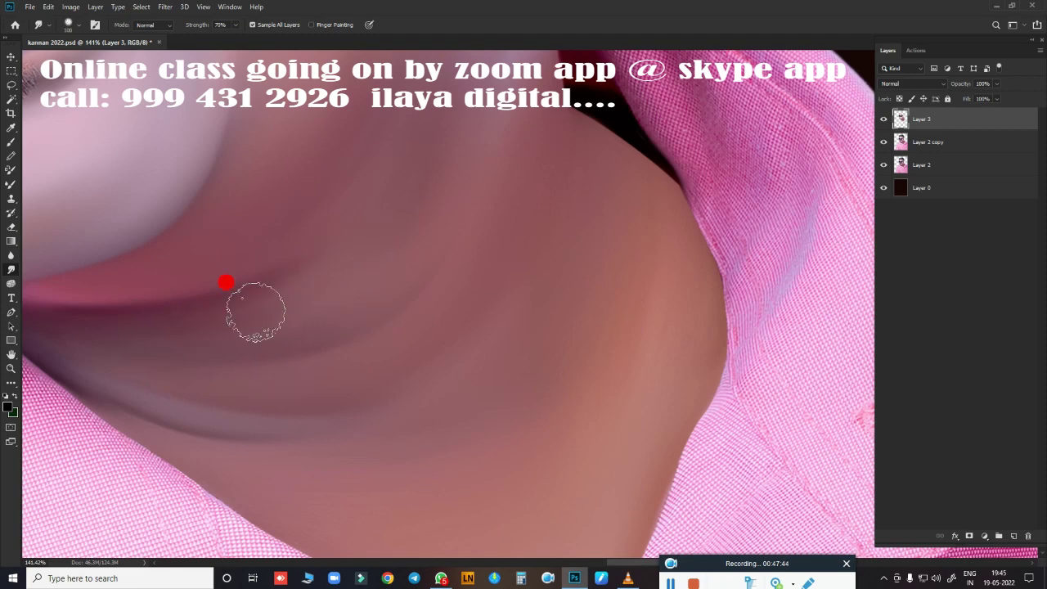
{"action": "key", "text": "ctrl+0"}
Step: Switch to the Eraser and zoom in on the cheek and sideburn beside the ear
{"action": "left_click_drag", "start_coordinate": [449, 383], "coordinate": [437, 276]}
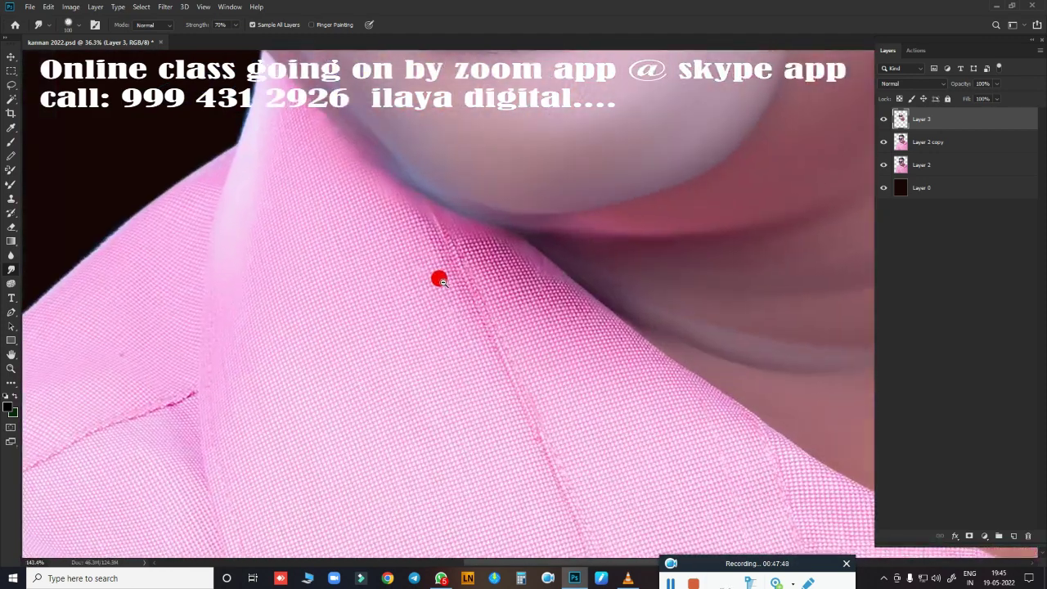
{"action": "key", "text": "e"}
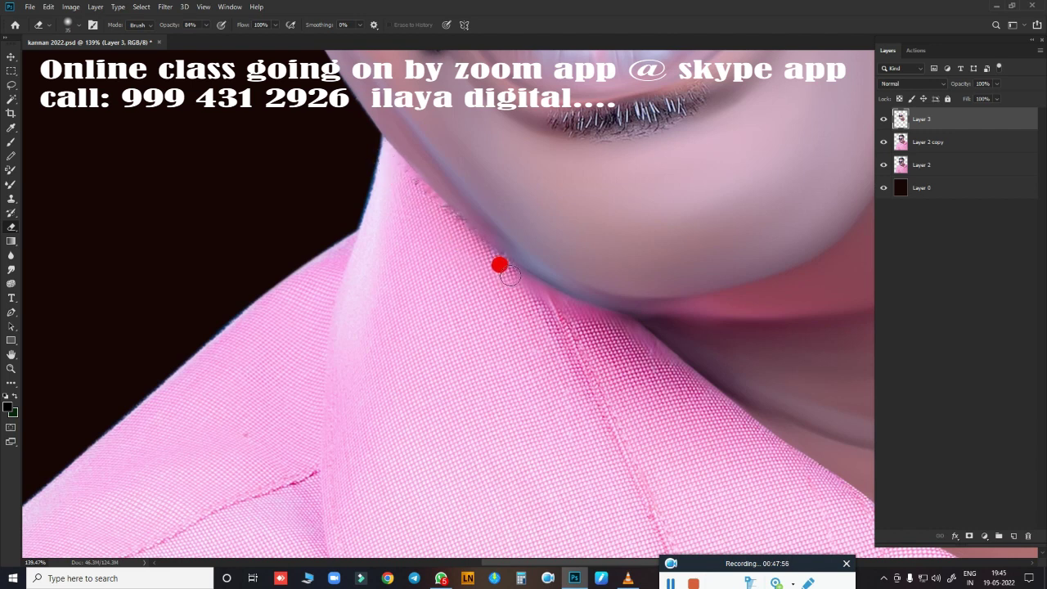
{"action": "left_click_drag", "start_coordinate": [598, 311], "coordinate": [451, 300]}
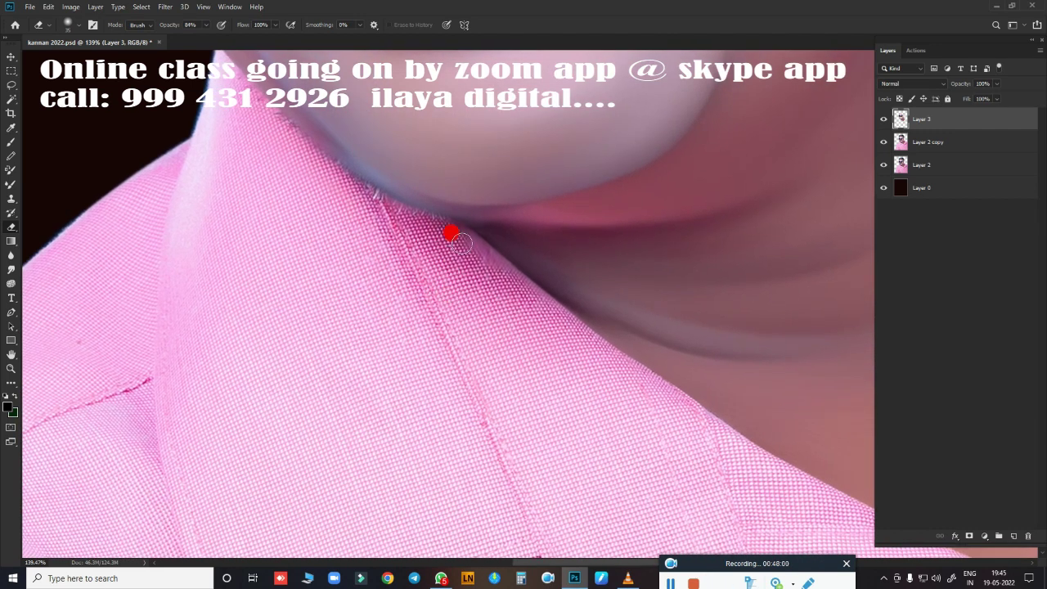
{"action": "scroll", "coordinate": [668, 399], "scroll_direction": "down", "scroll_amount": 5}
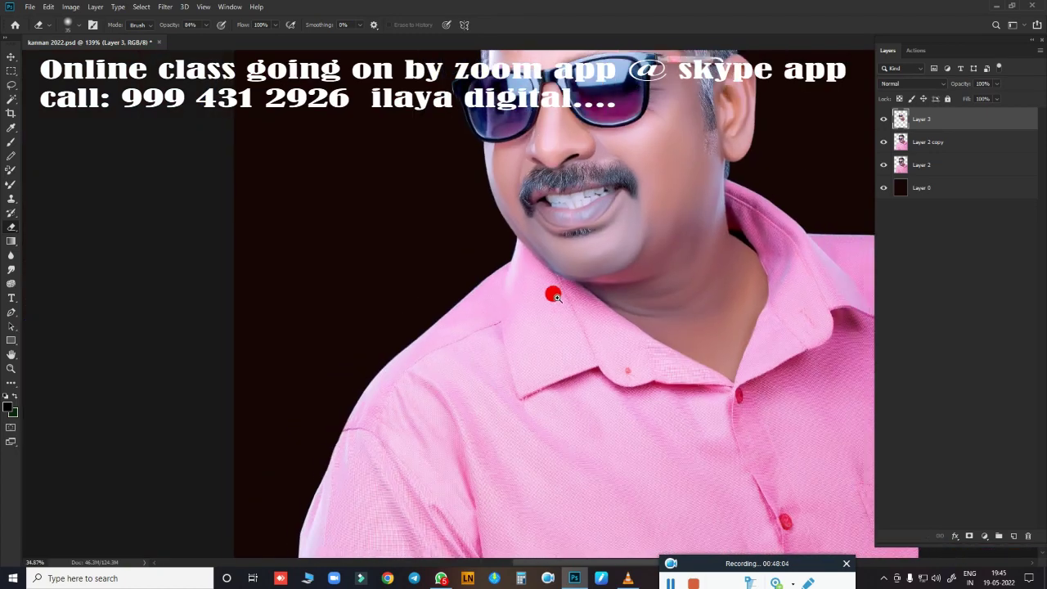
{"action": "scroll", "coordinate": [551, 292], "scroll_direction": "up", "scroll_amount": 3}
{"action": "scroll", "coordinate": [441, 276], "scroll_direction": "up", "scroll_amount": 3}
{"action": "scroll", "coordinate": [507, 269], "scroll_direction": "down", "scroll_amount": 2}
{"action": "scroll", "coordinate": [584, 295], "scroll_direction": "down", "scroll_amount": 1}
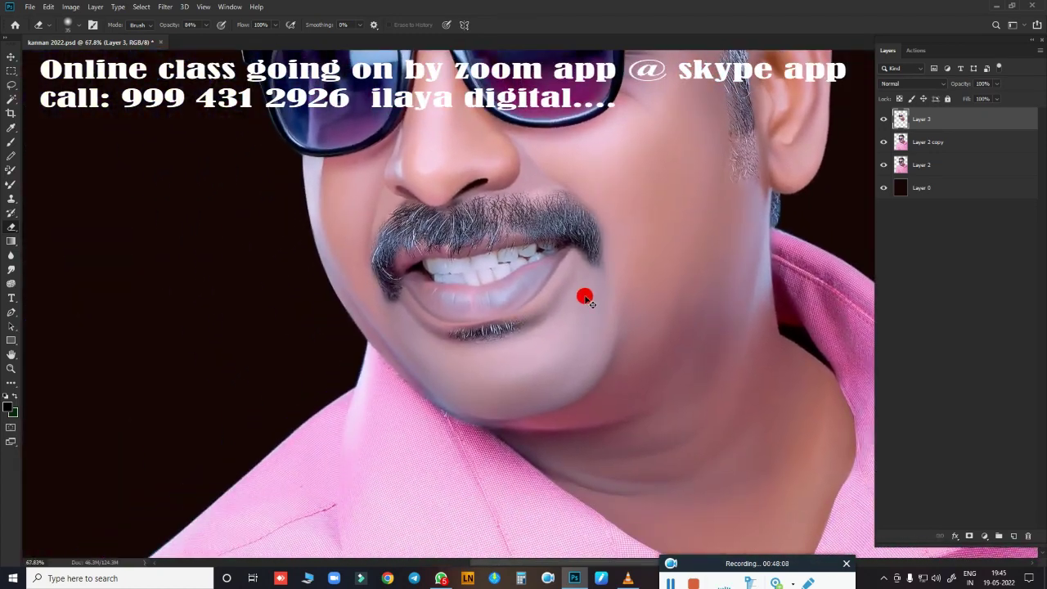
{"action": "scroll", "coordinate": [593, 270], "scroll_direction": "down", "scroll_amount": 1}
{"action": "scroll", "coordinate": [585, 262], "scroll_direction": "down", "scroll_amount": 1}
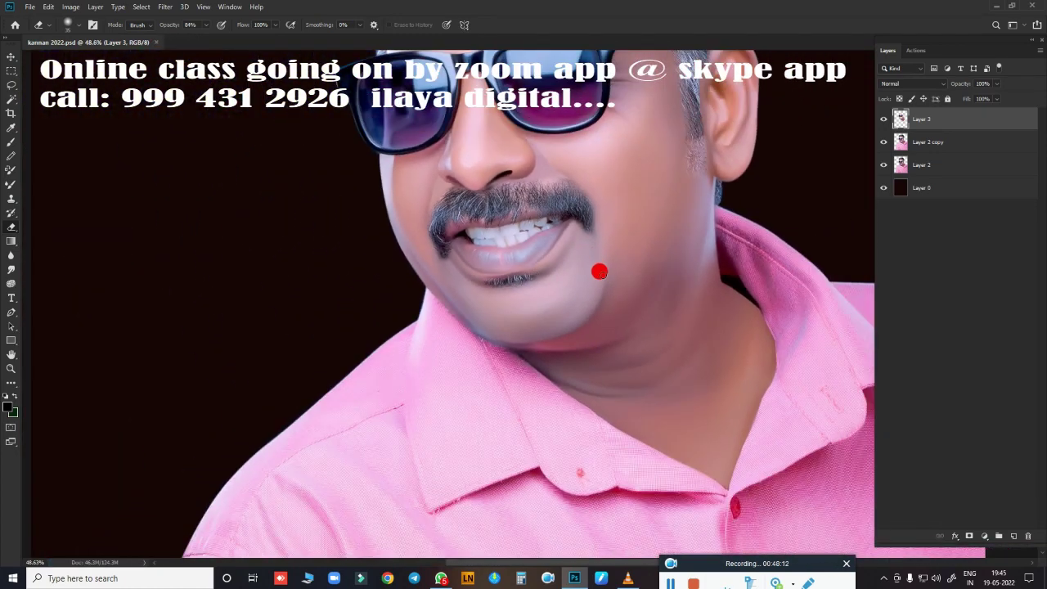
{"action": "scroll", "coordinate": [609, 245], "scroll_direction": "down", "scroll_amount": 1}
{"action": "scroll", "coordinate": [695, 188], "scroll_direction": "up", "scroll_amount": 4}
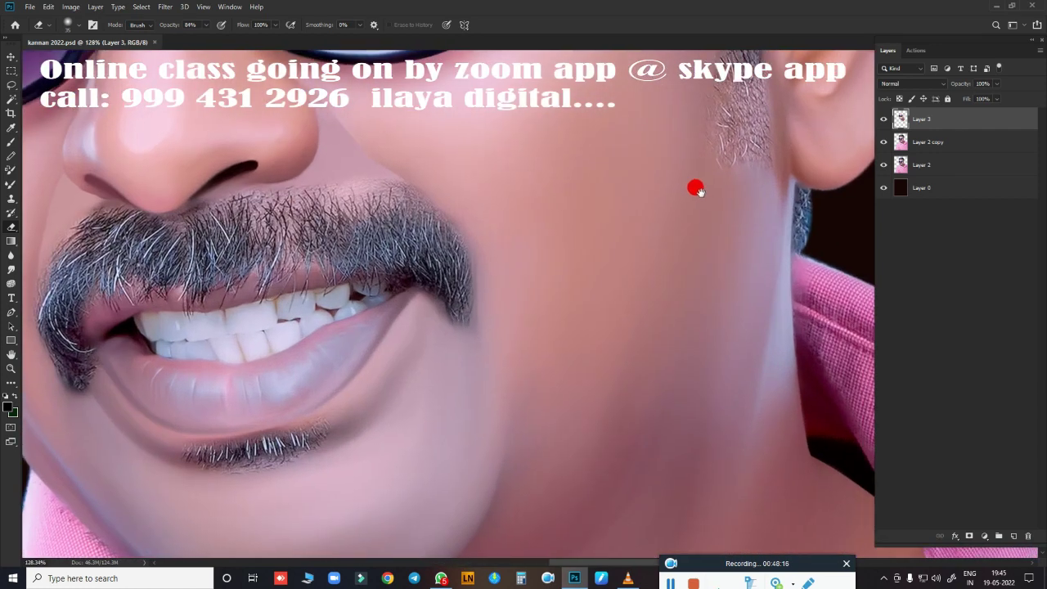
{"action": "scroll", "coordinate": [547, 303], "scroll_direction": "down", "scroll_amount": 1}
Step: Smudge the sideburn hair into smooth strokes, then zoom out to the whole portrait
{"action": "key", "text": "r"}
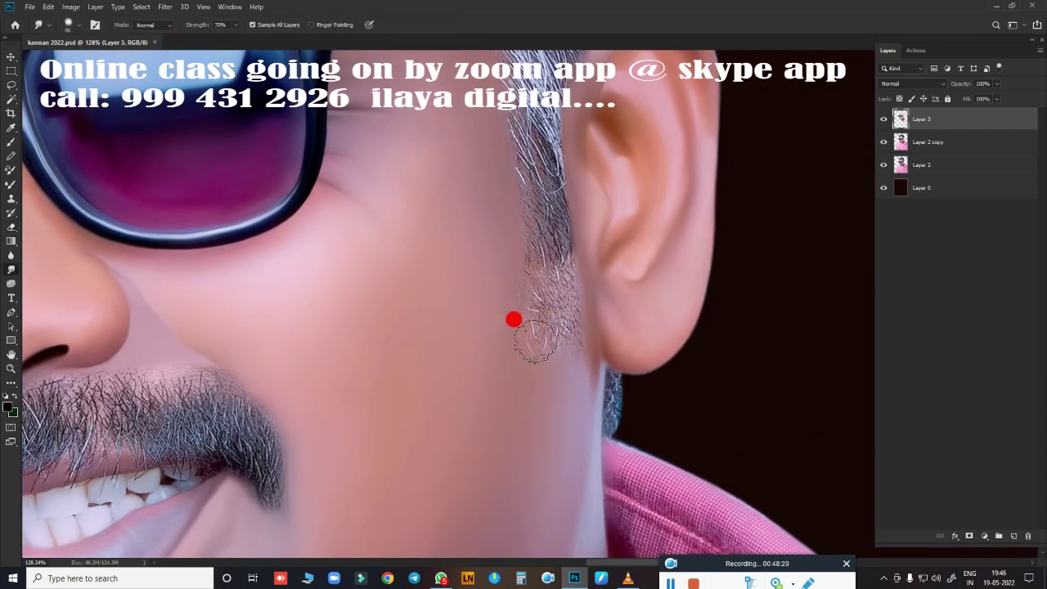
{"action": "mouse_move", "coordinate": [484, 246]}
{"action": "left_mouse_down"}
{"action": "mouse_move", "coordinate": [554, 308]}
{"action": "mouse_move", "coordinate": [561, 334]}
{"action": "mouse_move", "coordinate": [542, 306]}
{"action": "mouse_move", "coordinate": [545, 362]}
{"action": "mouse_move", "coordinate": [509, 311]}
{"action": "mouse_move", "coordinate": [542, 395]}
{"action": "mouse_move", "coordinate": [519, 294]}
{"action": "mouse_move", "coordinate": [527, 215]}
{"action": "mouse_move", "coordinate": [362, 339]}
{"action": "mouse_move", "coordinate": [319, 285]}
{"action": "mouse_move", "coordinate": [271, 190]}
{"action": "left_mouse_up"}
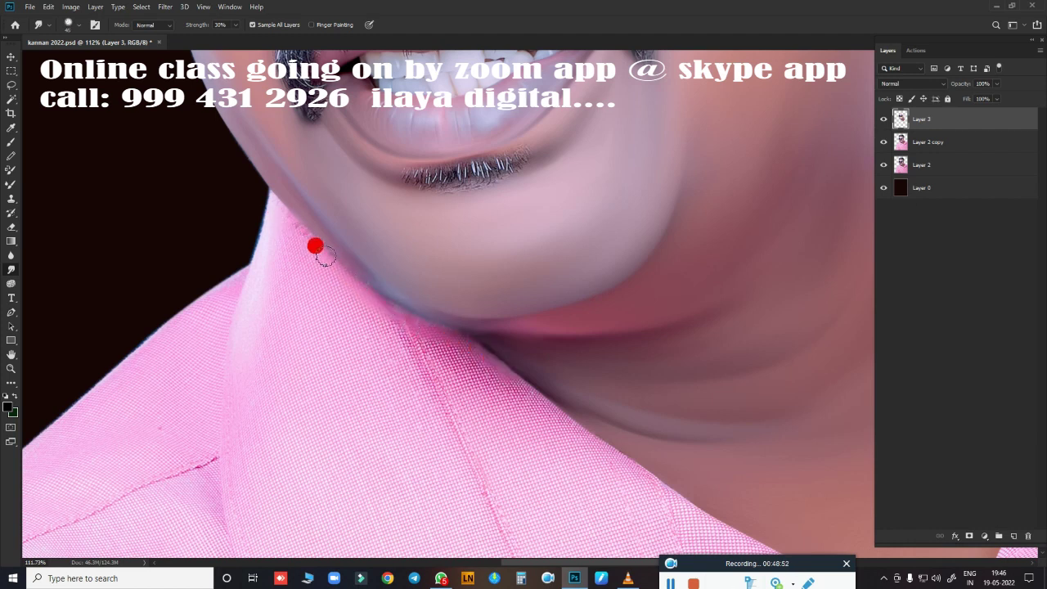
{"action": "mouse_move", "coordinate": [576, 264]}
{"action": "left_mouse_down"}
{"action": "mouse_move", "coordinate": [540, 281]}
{"action": "mouse_move", "coordinate": [579, 281]}
{"action": "left_mouse_up"}
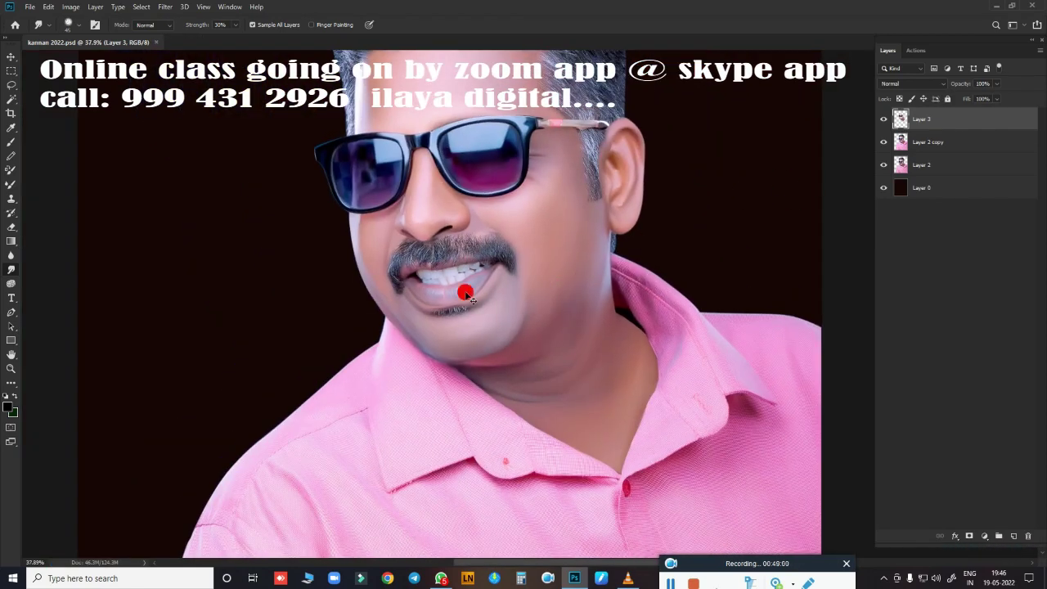
{"action": "left_click_drag", "start_coordinate": [465, 295], "coordinate": [444, 299]}
Step: Add Layer 4 and smear both ends of the lower-lip stubble at 90% strength
{"action": "left_click", "coordinate": [1013, 535]}
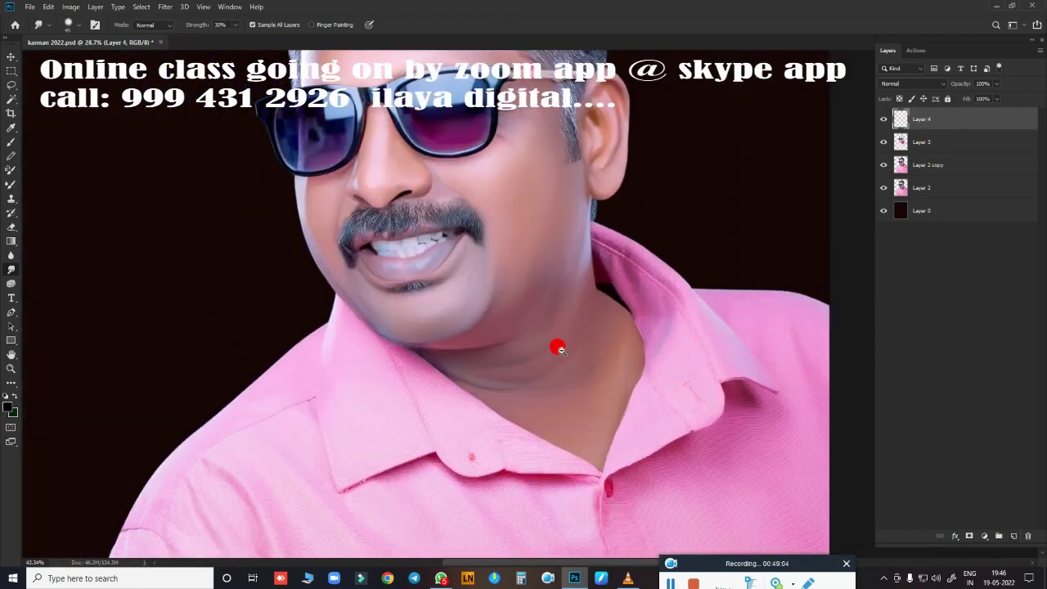
{"action": "mouse_move", "coordinate": [556, 346]}
{"action": "left_mouse_down"}
{"action": "mouse_move", "coordinate": [458, 238]}
{"action": "mouse_move", "coordinate": [425, 265]}
{"action": "mouse_move", "coordinate": [561, 262]}
{"action": "mouse_move", "coordinate": [496, 286]}
{"action": "left_mouse_up"}
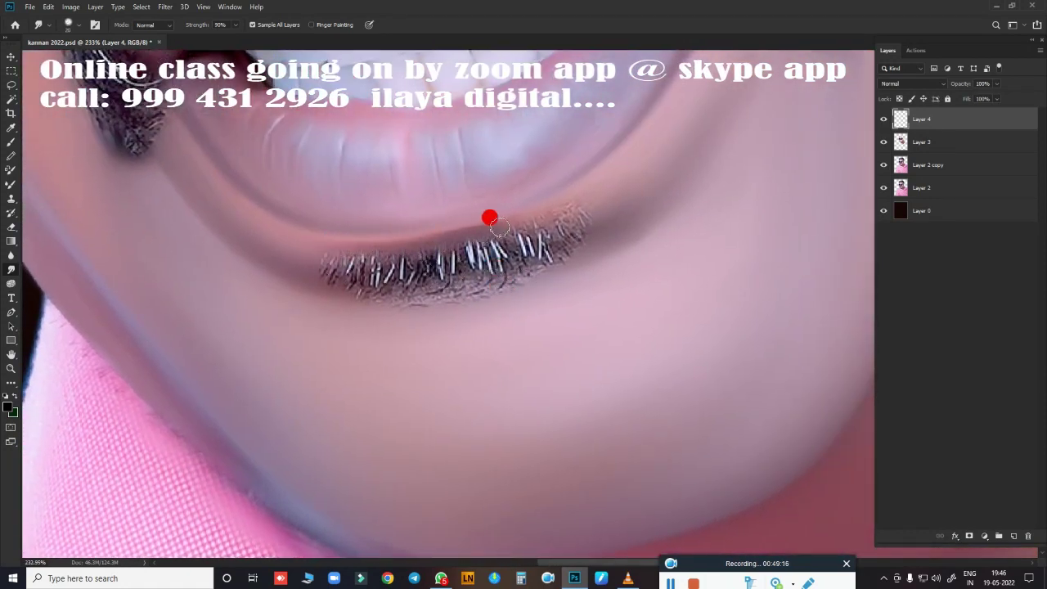
{"action": "mouse_move", "coordinate": [567, 212]}
{"action": "left_mouse_down"}
{"action": "mouse_move", "coordinate": [565, 264]}
{"action": "mouse_move", "coordinate": [517, 242]}
{"action": "left_mouse_up"}
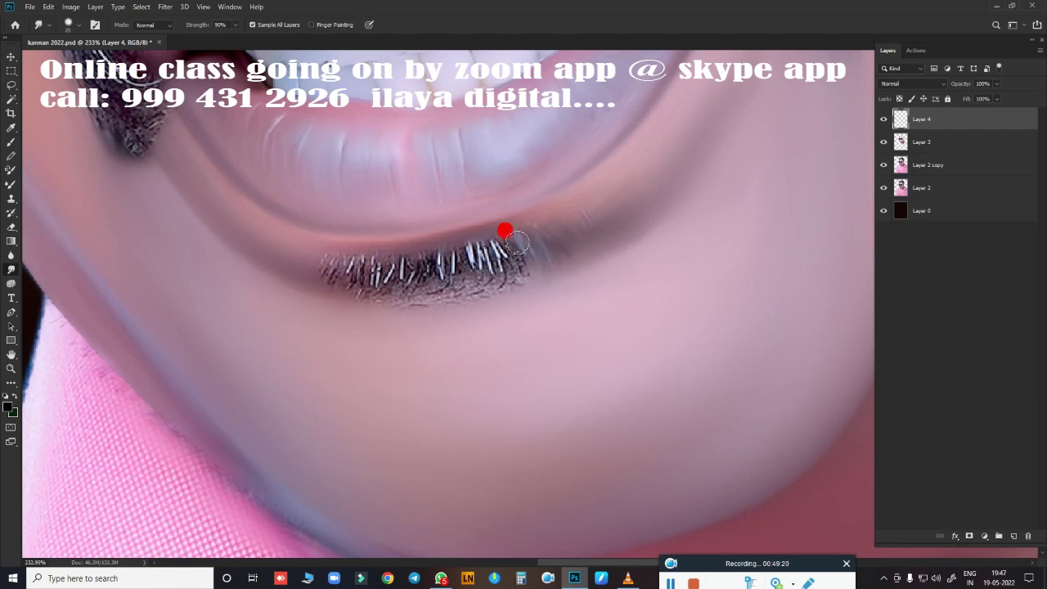
{"action": "mouse_move", "coordinate": [317, 281]}
{"action": "left_mouse_down"}
{"action": "mouse_move", "coordinate": [374, 290]}
{"action": "mouse_move", "coordinate": [411, 248]}
{"action": "mouse_move", "coordinate": [440, 256]}
{"action": "mouse_move", "coordinate": [498, 247]}
{"action": "mouse_move", "coordinate": [519, 278]}
{"action": "mouse_move", "coordinate": [557, 240]}
{"action": "mouse_move", "coordinate": [558, 212]}
{"action": "mouse_move", "coordinate": [543, 245]}
{"action": "mouse_move", "coordinate": [414, 290]}
{"action": "left_mouse_up"}
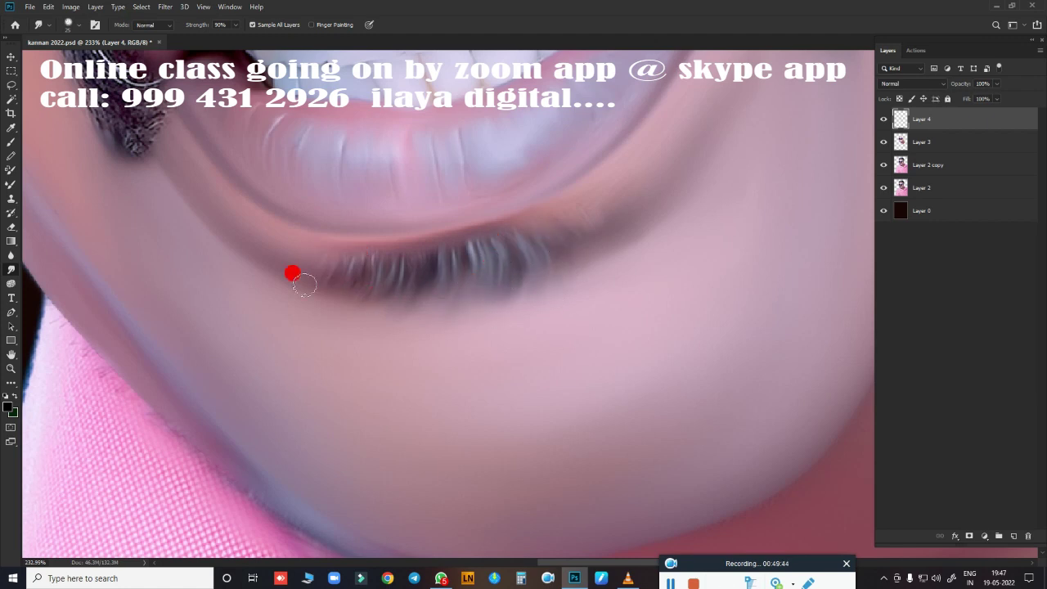
{"action": "scroll", "coordinate": [293, 274], "scroll_direction": "down", "scroll_amount": 5}
{"action": "scroll", "coordinate": [368, 327], "scroll_direction": "up", "scroll_amount": 5}
{"action": "left_click_drag", "start_coordinate": [533, 281], "coordinate": [633, 344]}
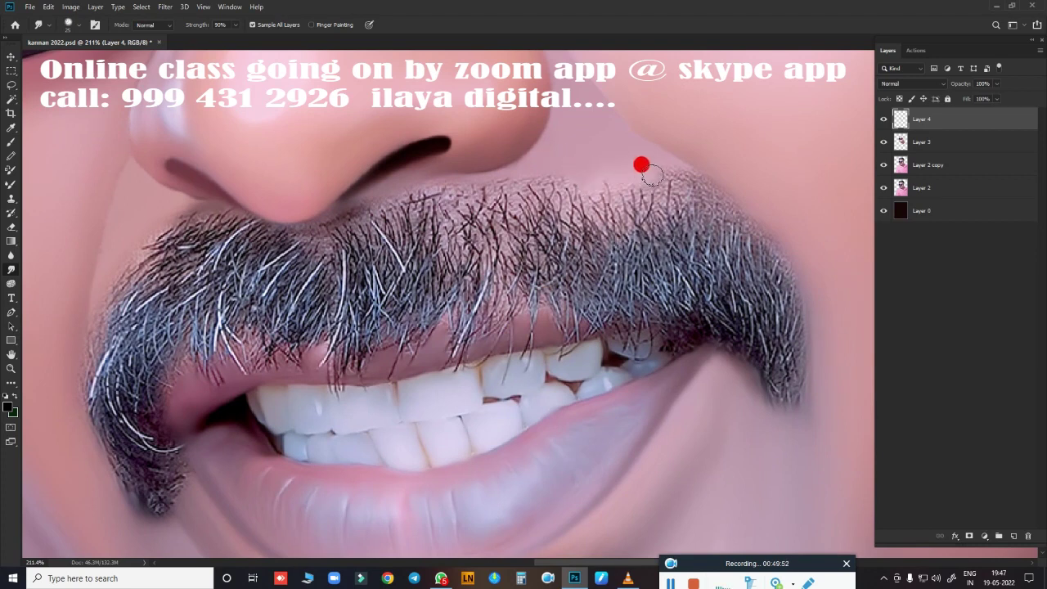
{"action": "scroll", "coordinate": [521, 169], "scroll_direction": "left", "scroll_amount": 5}
{"action": "scroll", "coordinate": [521, 168], "scroll_direction": "down", "scroll_amount": 2}
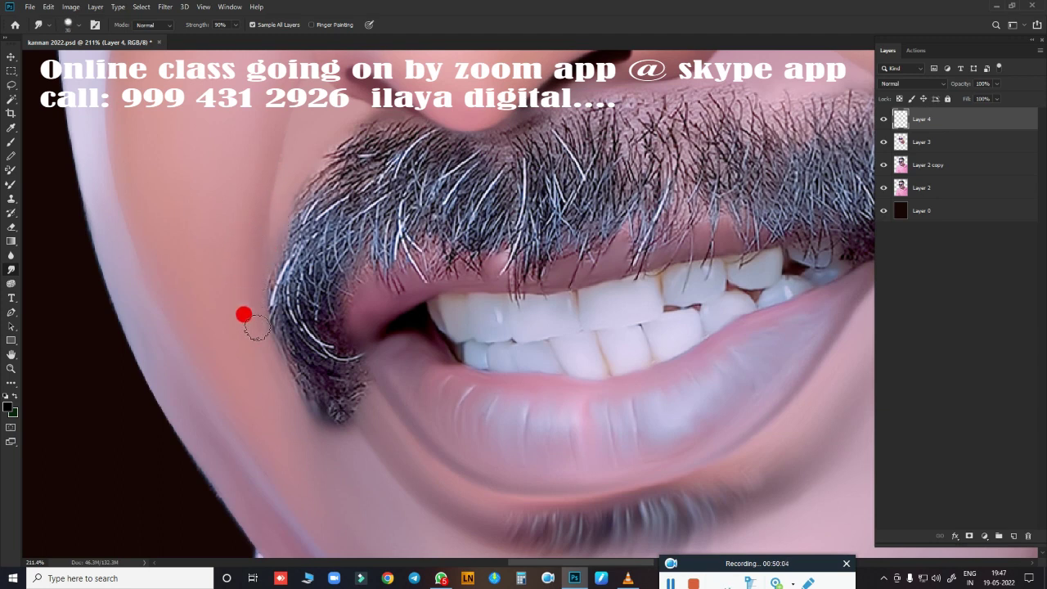
Step: Select Layer 3 and Layer 4 together and merge them into one layer
{"action": "key", "text": "e"}
{"action": "key", "text": "ctrl+z"}
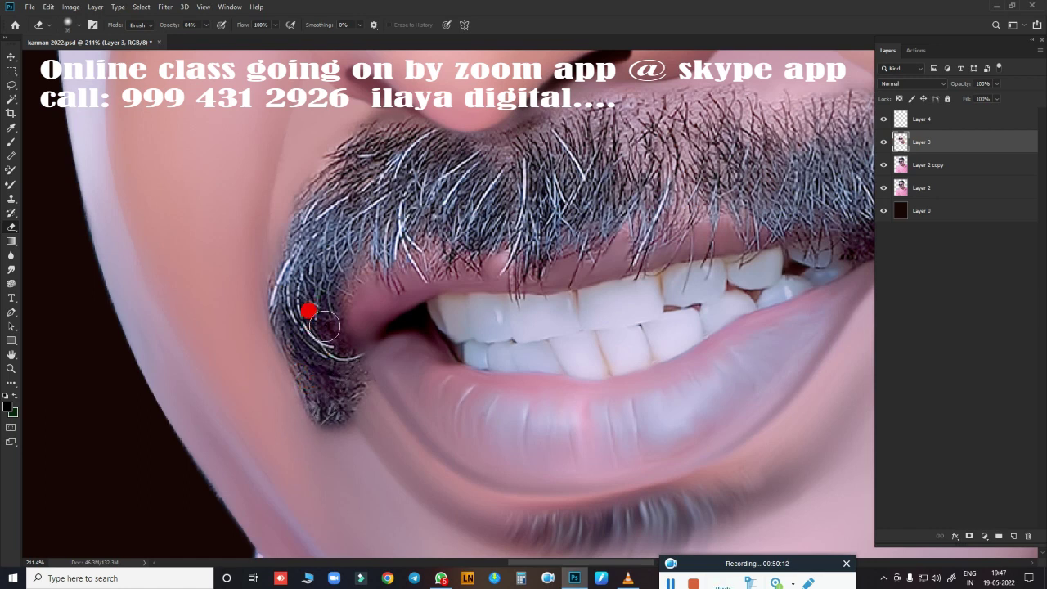
{"action": "left_click", "coordinate": [953, 118], "text": "shift"}
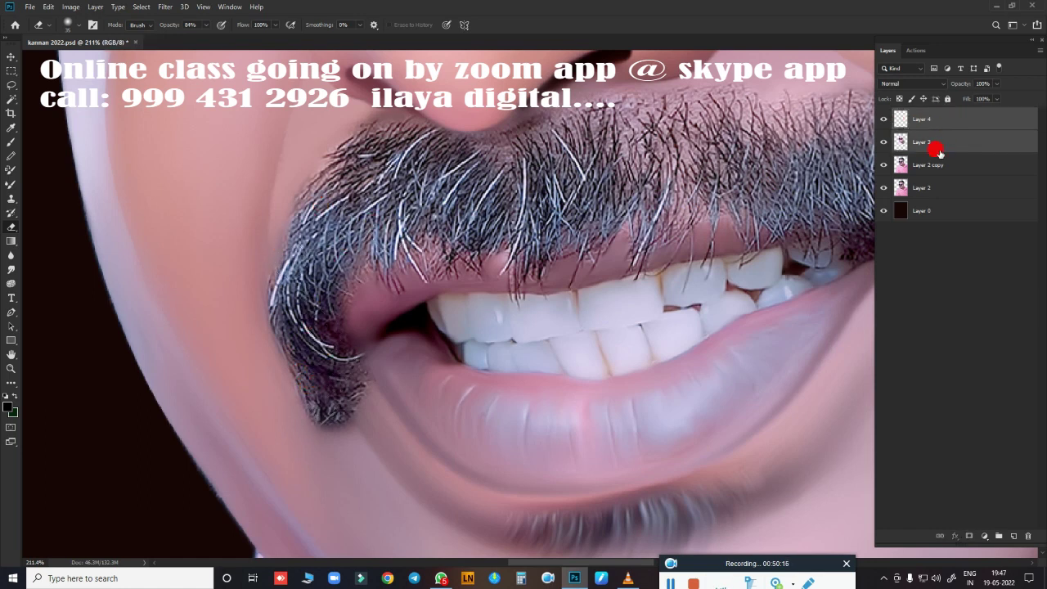
{"action": "key", "text": "ctrl+e"}
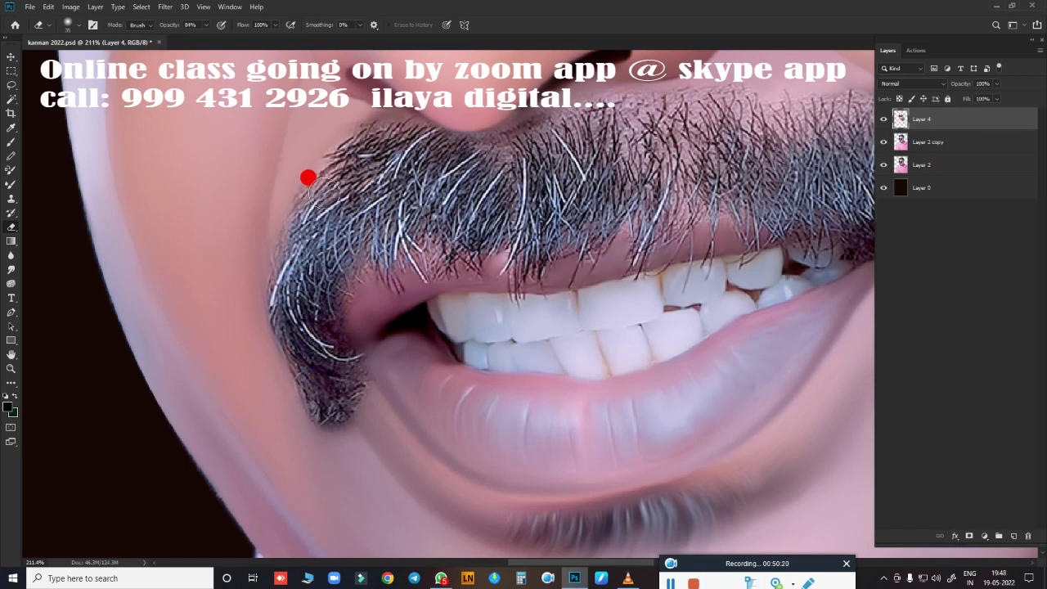
Step: Return to the Smudge tool at 80% strength, viewing the moustache below the nose
{"action": "scroll", "coordinate": [307, 177], "scroll_direction": "right", "scroll_amount": 5}
{"action": "scroll", "coordinate": [535, 243], "scroll_direction": "up", "scroll_amount": 2}
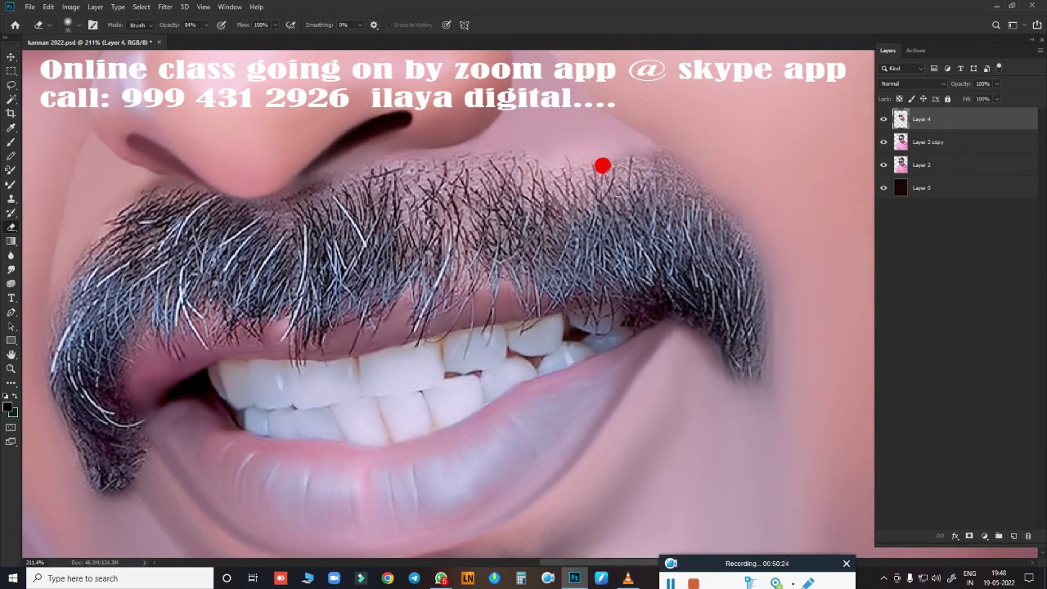
{"action": "scroll", "coordinate": [486, 236], "scroll_direction": "down", "scroll_amount": 3}
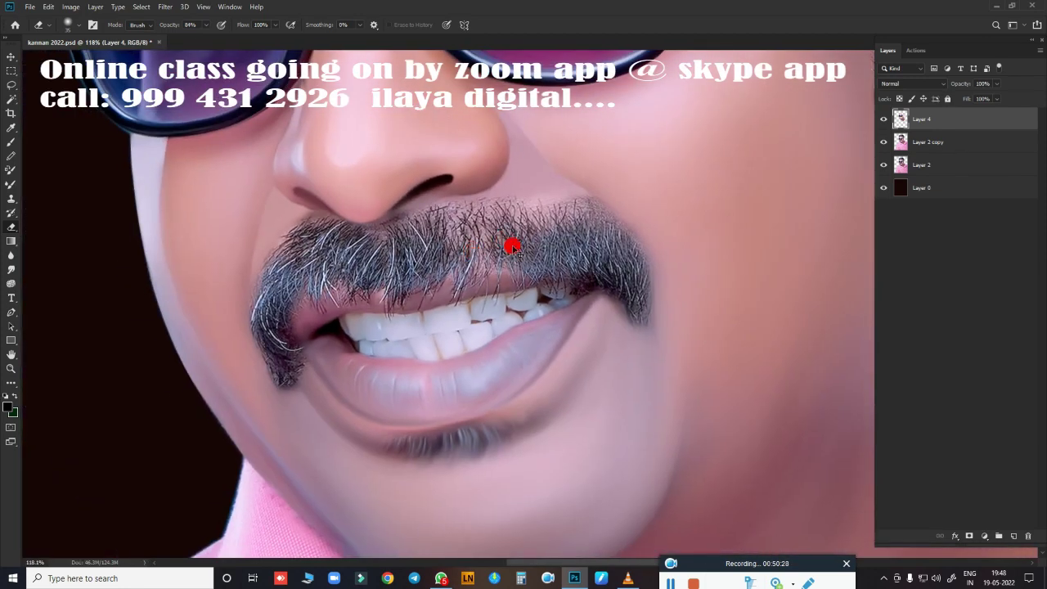
{"action": "scroll", "coordinate": [514, 304], "scroll_direction": "up", "scroll_amount": 3}
{"action": "scroll", "coordinate": [444, 285], "scroll_direction": "up", "scroll_amount": 2}
{"action": "scroll", "coordinate": [491, 287], "scroll_direction": "right", "scroll_amount": 1}
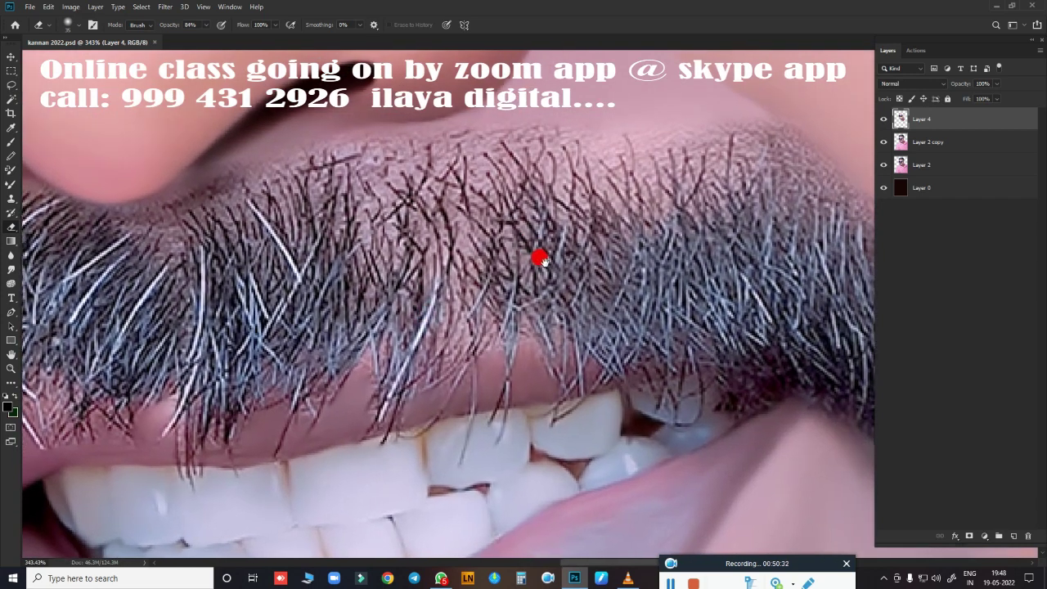
{"action": "key", "text": "r"}
{"action": "key", "text": "8"}
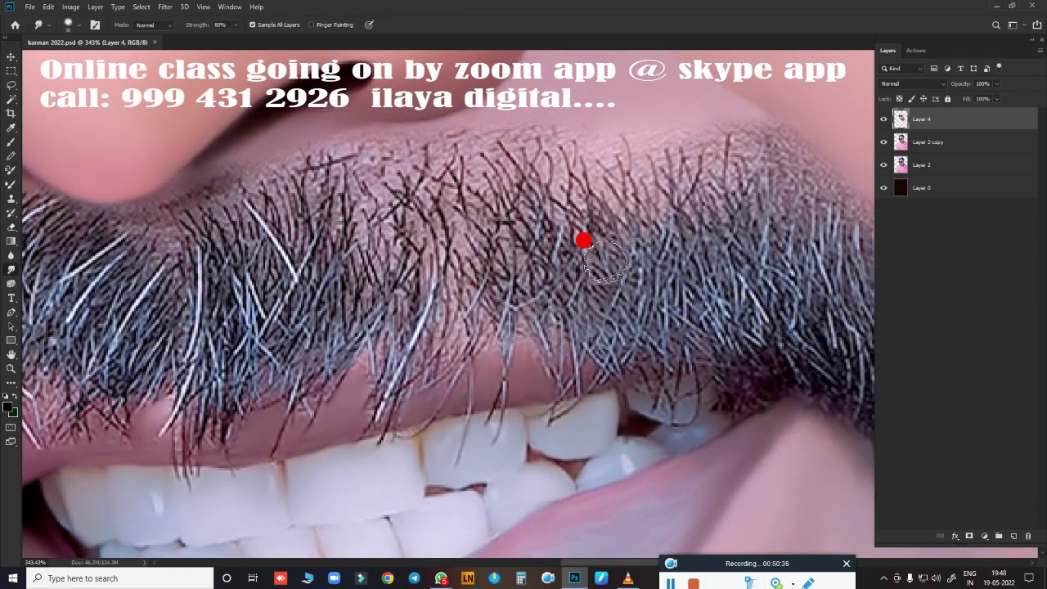
{"action": "scroll", "coordinate": [589, 245], "scroll_direction": "down", "scroll_amount": 3}
{"action": "scroll", "coordinate": [573, 253], "scroll_direction": "up", "scroll_amount": 2}
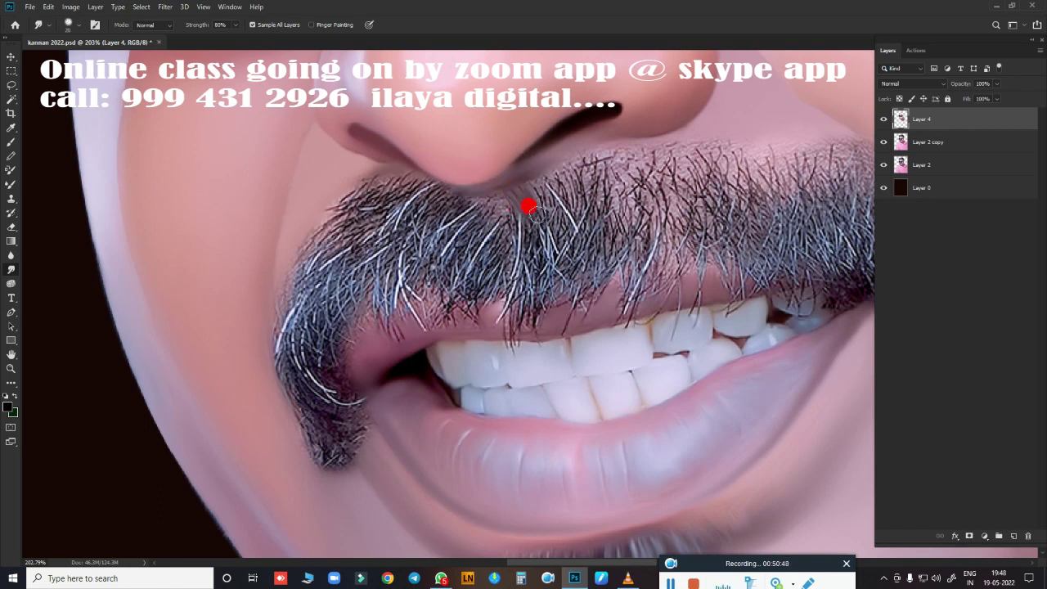
Step: Smudge the central moustache hairs below the nose down toward the upper lip
{"action": "left_click_drag", "start_coordinate": [534, 213], "coordinate": [546, 178]}
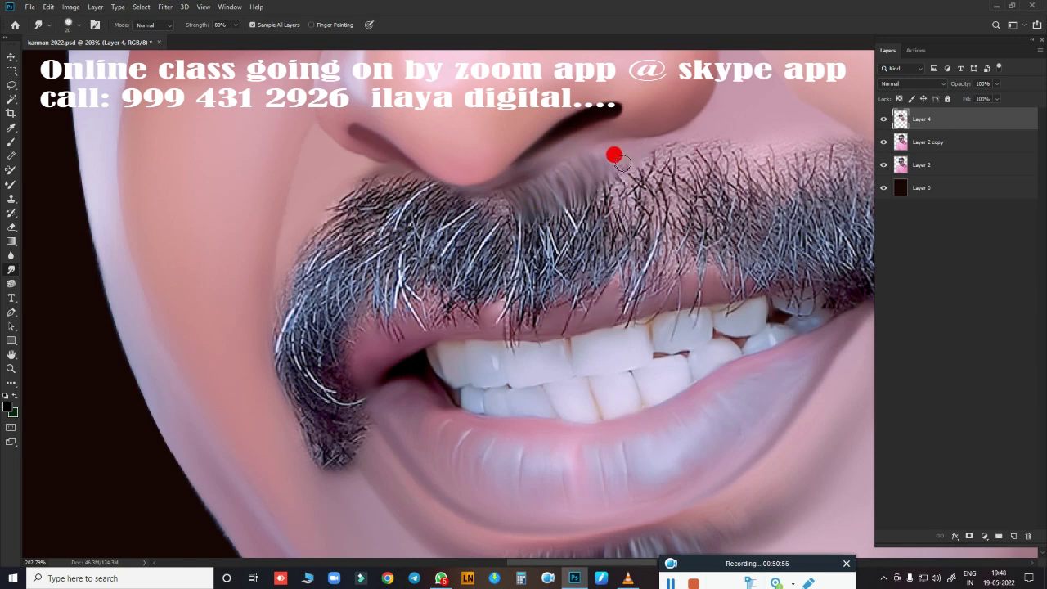
{"action": "left_click_drag", "start_coordinate": [514, 197], "coordinate": [506, 326]}
{"action": "mouse_move", "coordinate": [543, 256]}
{"action": "left_mouse_down"}
{"action": "mouse_move", "coordinate": [588, 248]}
{"action": "mouse_move", "coordinate": [572, 238]}
{"action": "mouse_move", "coordinate": [596, 184]}
{"action": "left_mouse_up"}
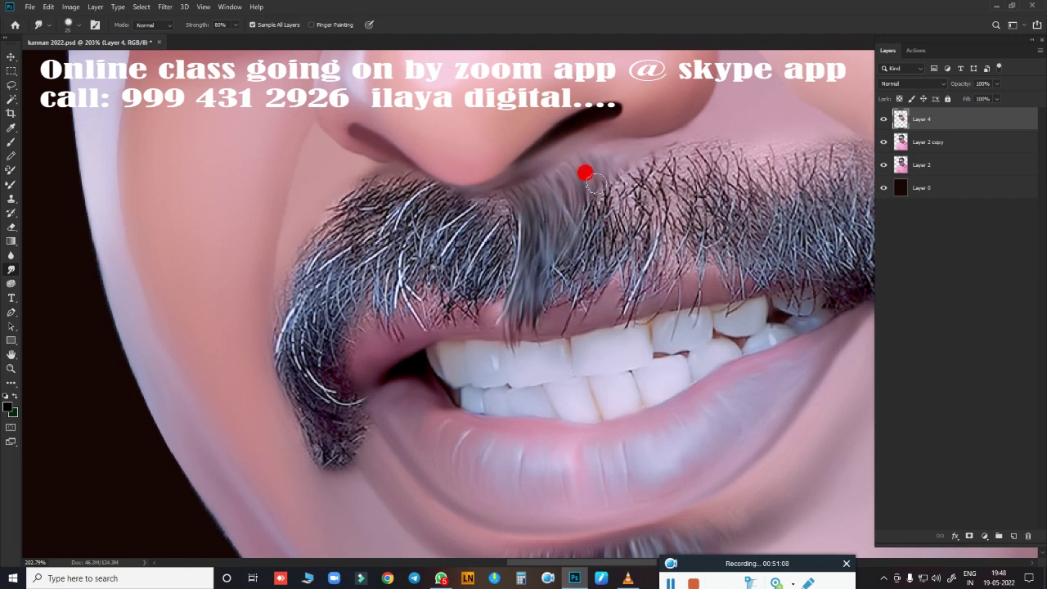
{"action": "left_click_drag", "start_coordinate": [595, 270], "coordinate": [467, 222]}
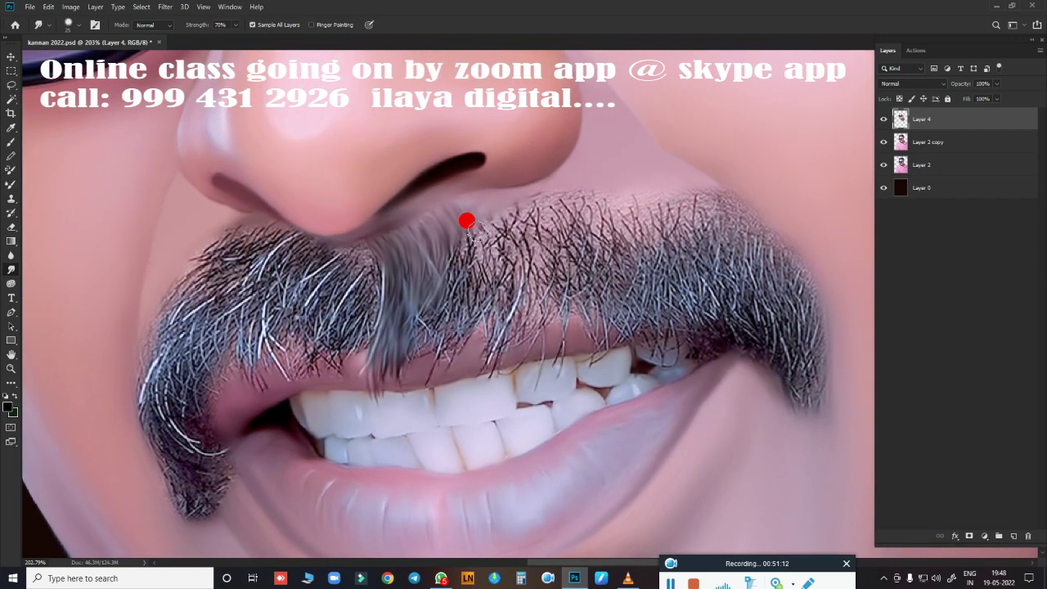
{"action": "left_click_drag", "start_coordinate": [461, 268], "coordinate": [483, 246]}
{"action": "mouse_move", "coordinate": [436, 288]}
{"action": "left_mouse_down"}
{"action": "mouse_move", "coordinate": [451, 301]}
{"action": "mouse_move", "coordinate": [451, 335]}
{"action": "left_mouse_up"}
{"action": "left_click_drag", "start_coordinate": [446, 257], "coordinate": [460, 329]}
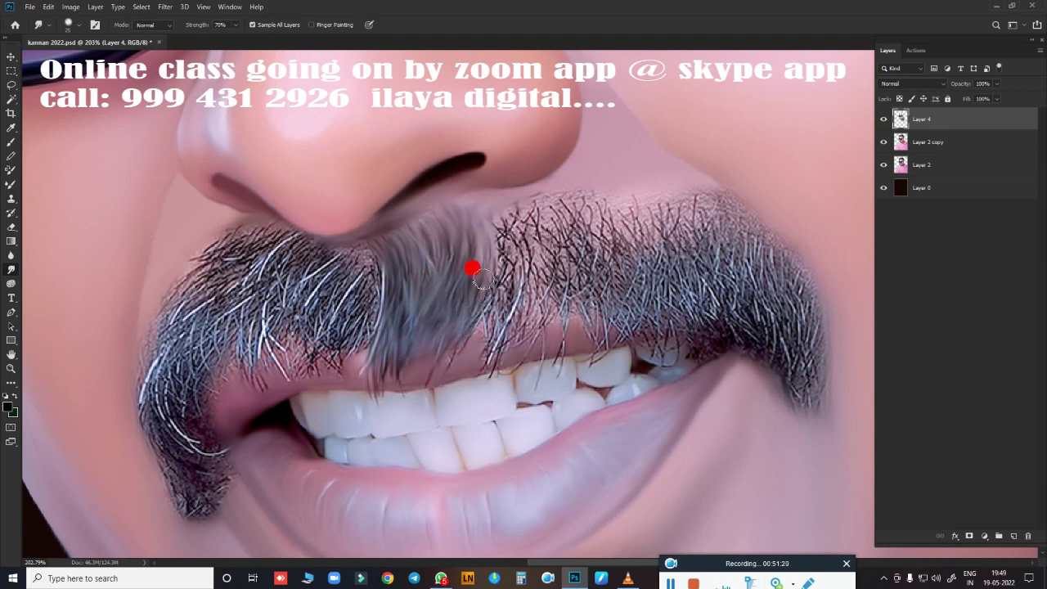
{"action": "mouse_move", "coordinate": [483, 279]}
{"action": "left_mouse_down"}
{"action": "mouse_move", "coordinate": [498, 221]}
{"action": "mouse_move", "coordinate": [510, 212]}
{"action": "mouse_move", "coordinate": [545, 237]}
{"action": "mouse_move", "coordinate": [554, 202]}
{"action": "mouse_move", "coordinate": [545, 183]}
{"action": "mouse_move", "coordinate": [587, 180]}
{"action": "mouse_move", "coordinate": [668, 226]}
{"action": "mouse_move", "coordinate": [680, 192]}
{"action": "mouse_move", "coordinate": [702, 183]}
{"action": "mouse_move", "coordinate": [753, 281]}
{"action": "left_mouse_up"}
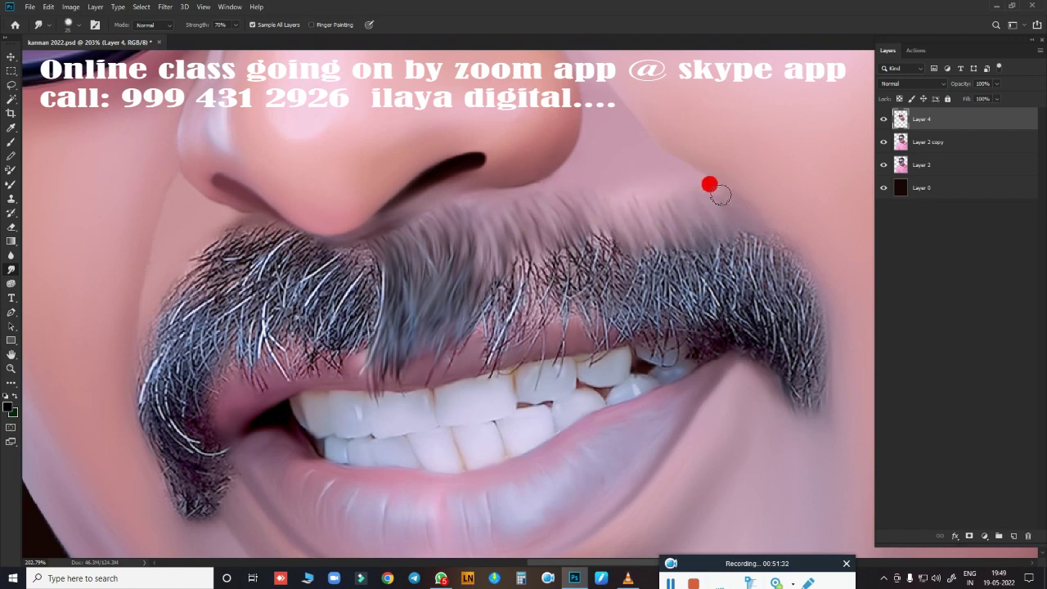
Step: Smudge and taper the moustache's right end into darker soft strands
{"action": "mouse_move", "coordinate": [709, 185]}
{"action": "left_mouse_down"}
{"action": "mouse_move", "coordinate": [523, 175]}
{"action": "mouse_move", "coordinate": [600, 141]}
{"action": "left_mouse_up"}
{"action": "mouse_move", "coordinate": [636, 160]}
{"action": "left_mouse_down"}
{"action": "mouse_move", "coordinate": [639, 207]}
{"action": "mouse_move", "coordinate": [656, 178]}
{"action": "left_mouse_up"}
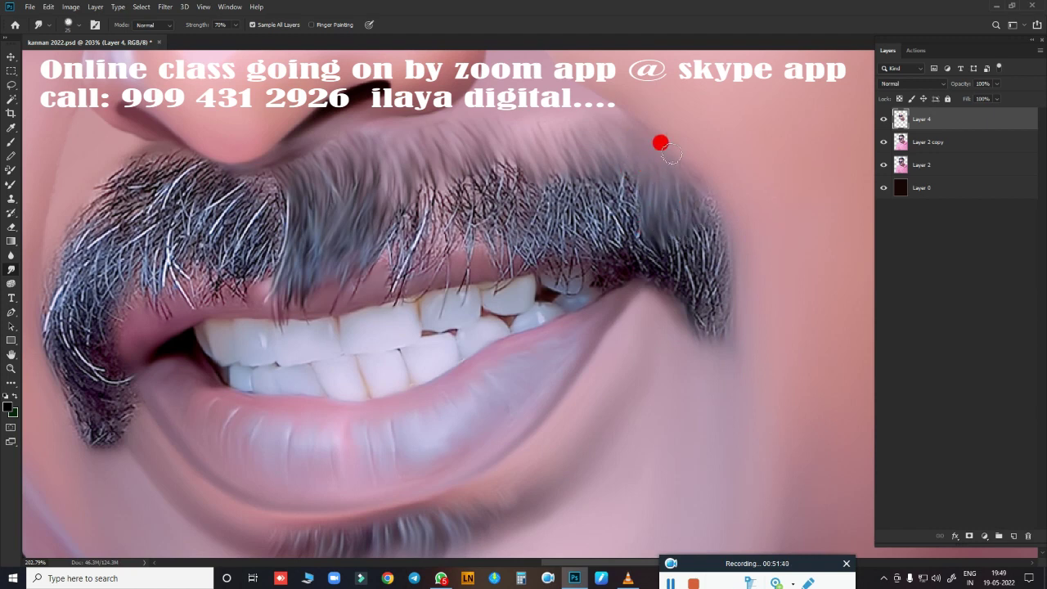
{"action": "left_click_drag", "start_coordinate": [709, 236], "coordinate": [725, 312]}
{"action": "left_click_drag", "start_coordinate": [697, 235], "coordinate": [703, 347]}
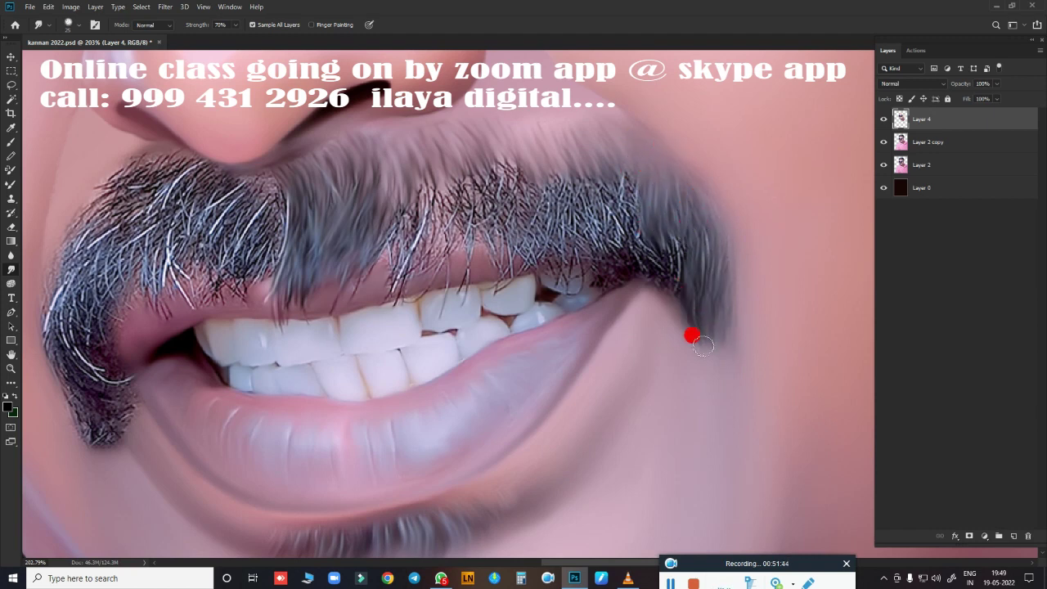
{"action": "left_click_drag", "start_coordinate": [659, 234], "coordinate": [678, 276]}
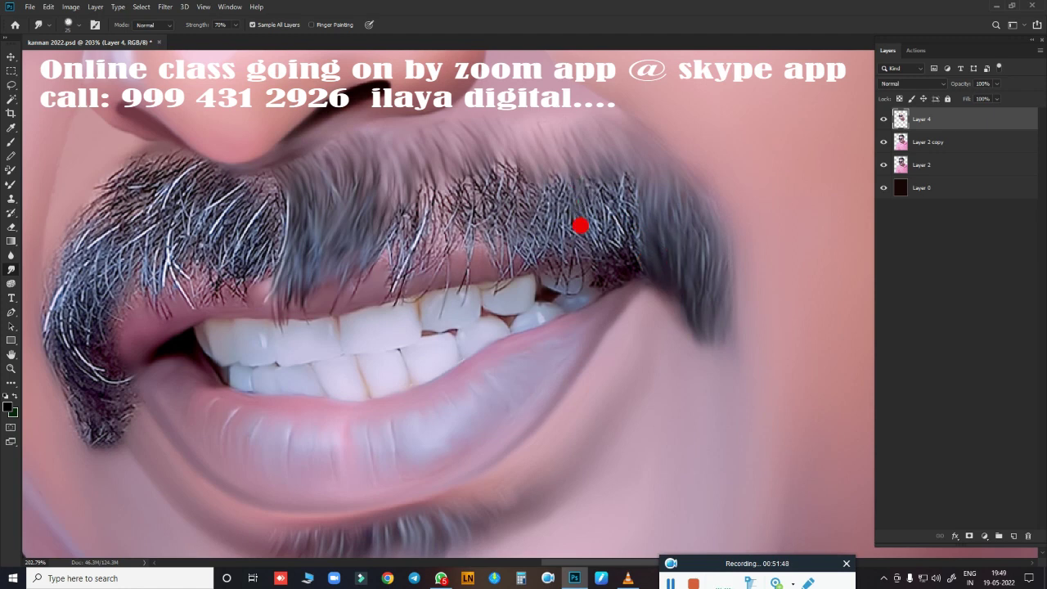
{"action": "mouse_move", "coordinate": [577, 224]}
{"action": "left_mouse_down"}
{"action": "mouse_move", "coordinate": [600, 234]}
{"action": "mouse_move", "coordinate": [577, 264]}
{"action": "left_mouse_up"}
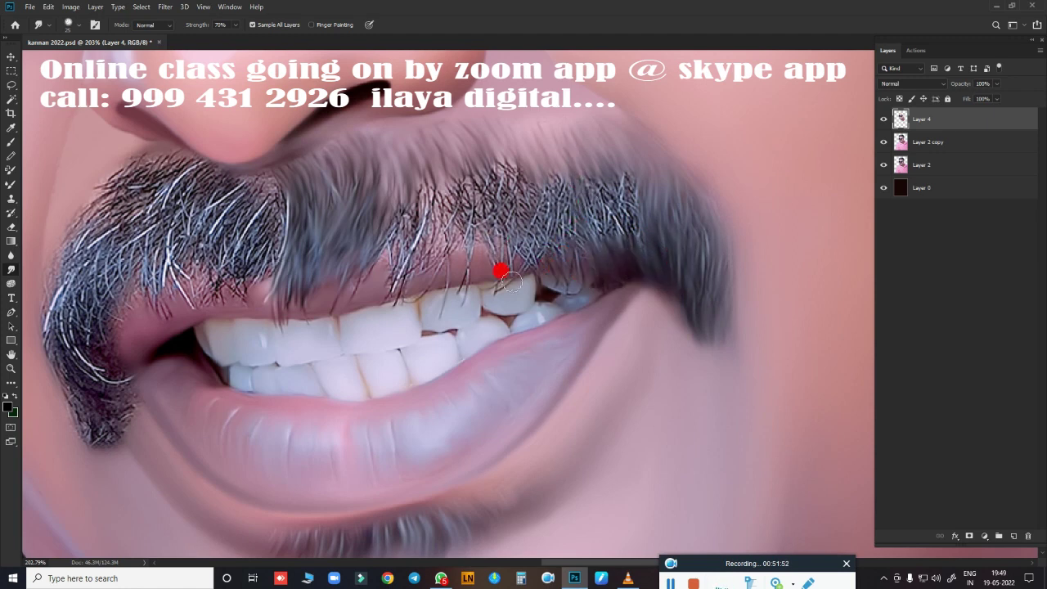
Step: Soften the white hairs near the moustache centre into smooth grey streaks
{"action": "mouse_move", "coordinate": [483, 183]}
{"action": "left_mouse_down"}
{"action": "mouse_move", "coordinate": [499, 174]}
{"action": "mouse_move", "coordinate": [529, 202]}
{"action": "mouse_move", "coordinate": [560, 207]}
{"action": "mouse_move", "coordinate": [590, 161]}
{"action": "mouse_move", "coordinate": [611, 185]}
{"action": "mouse_move", "coordinate": [571, 230]}
{"action": "left_mouse_up"}
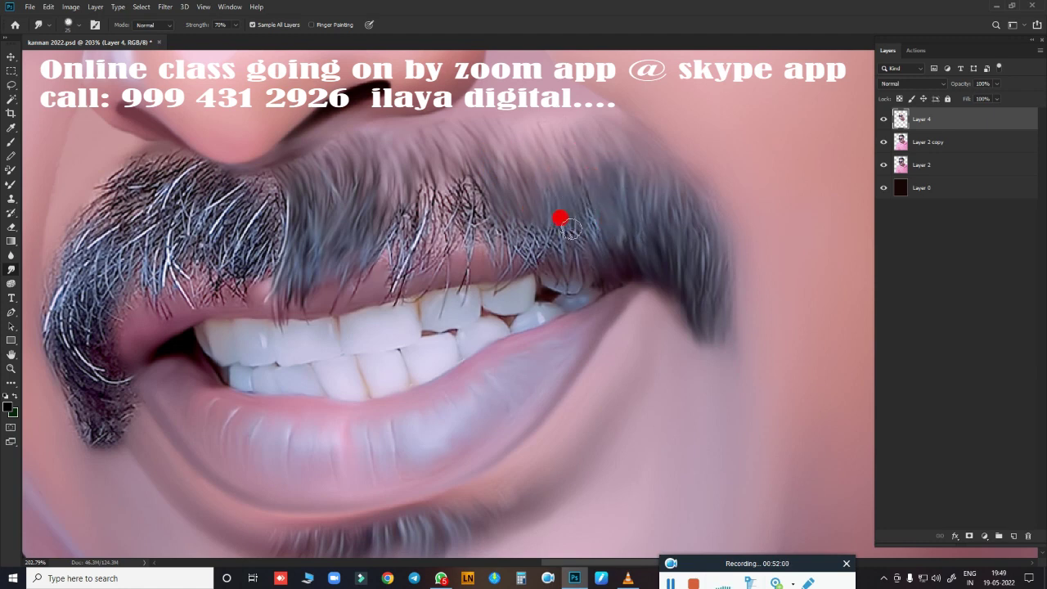
{"action": "left_click_drag", "start_coordinate": [488, 187], "coordinate": [442, 239]}
{"action": "left_click_drag", "start_coordinate": [418, 160], "coordinate": [391, 252]}
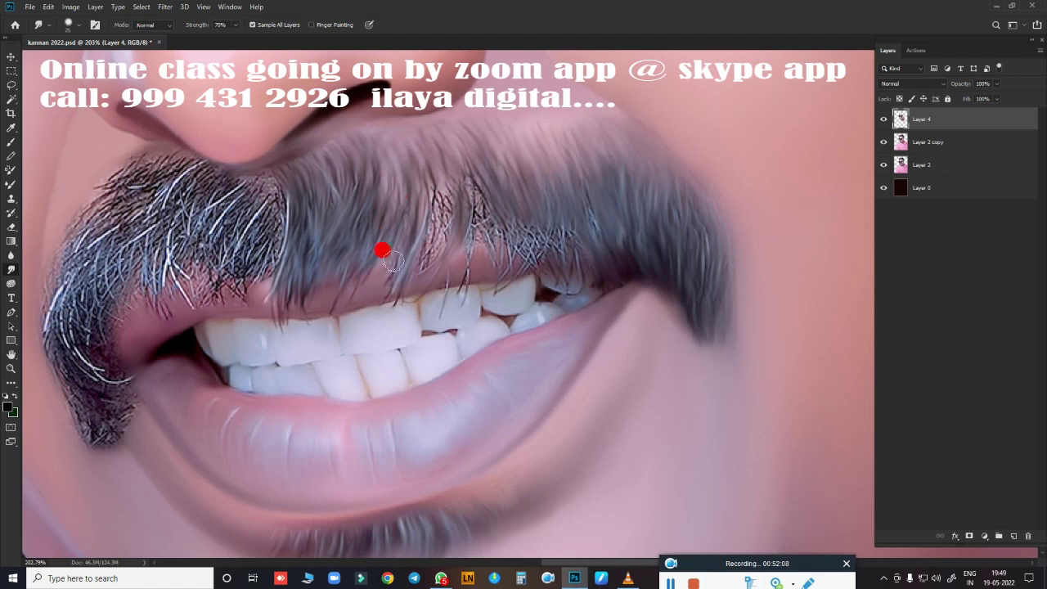
{"action": "mouse_move", "coordinate": [457, 197]}
{"action": "left_mouse_down"}
{"action": "mouse_move", "coordinate": [407, 208]}
{"action": "mouse_move", "coordinate": [445, 173]}
{"action": "left_mouse_up"}
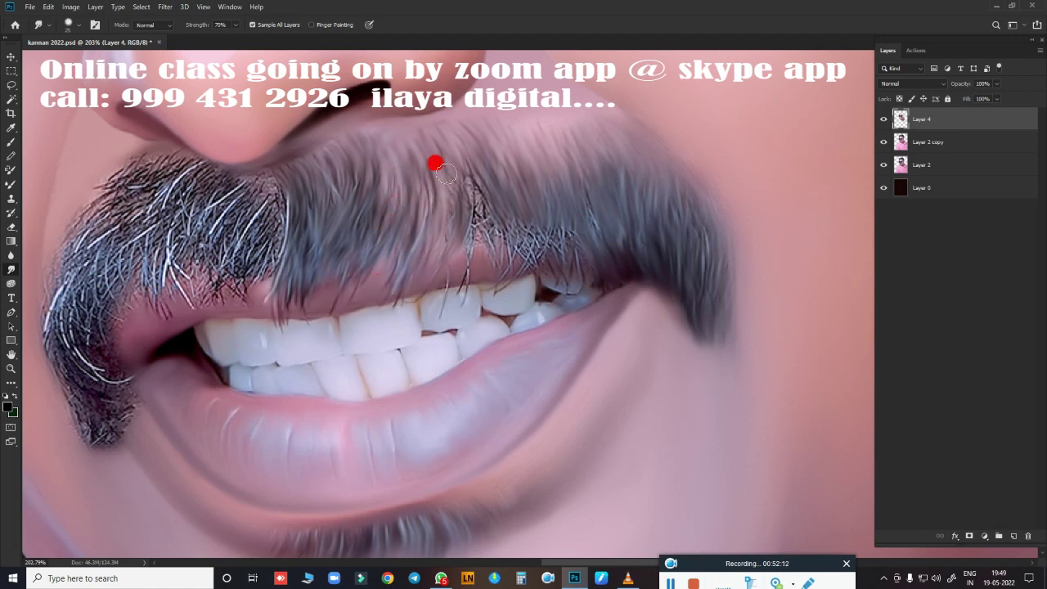
{"action": "mouse_move", "coordinate": [437, 228]}
{"action": "left_mouse_down"}
{"action": "mouse_move", "coordinate": [459, 231]}
{"action": "mouse_move", "coordinate": [490, 264]}
{"action": "left_mouse_up"}
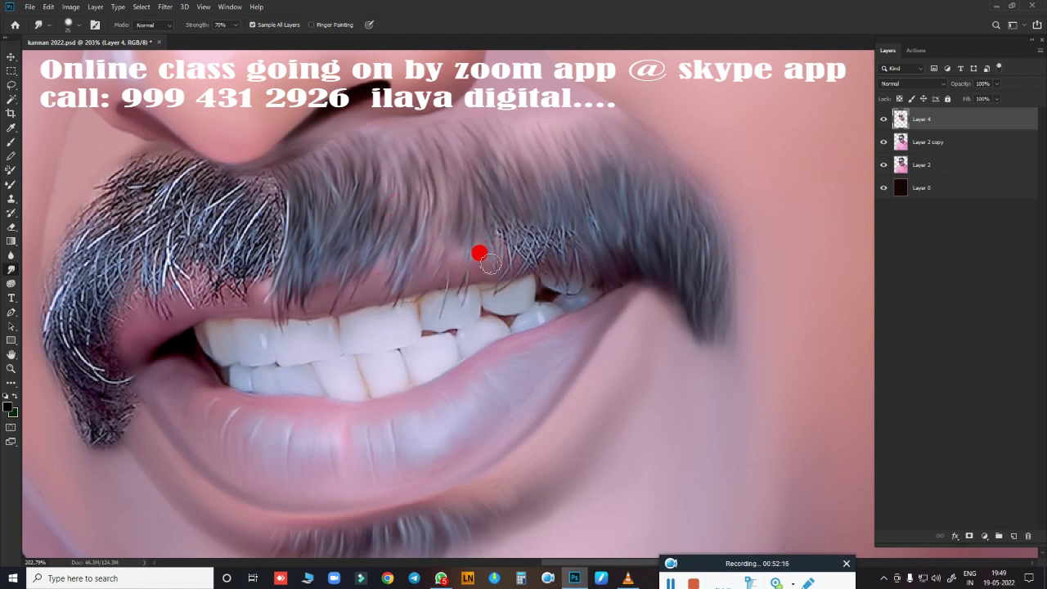
{"action": "left_click_drag", "start_coordinate": [491, 180], "coordinate": [516, 244]}
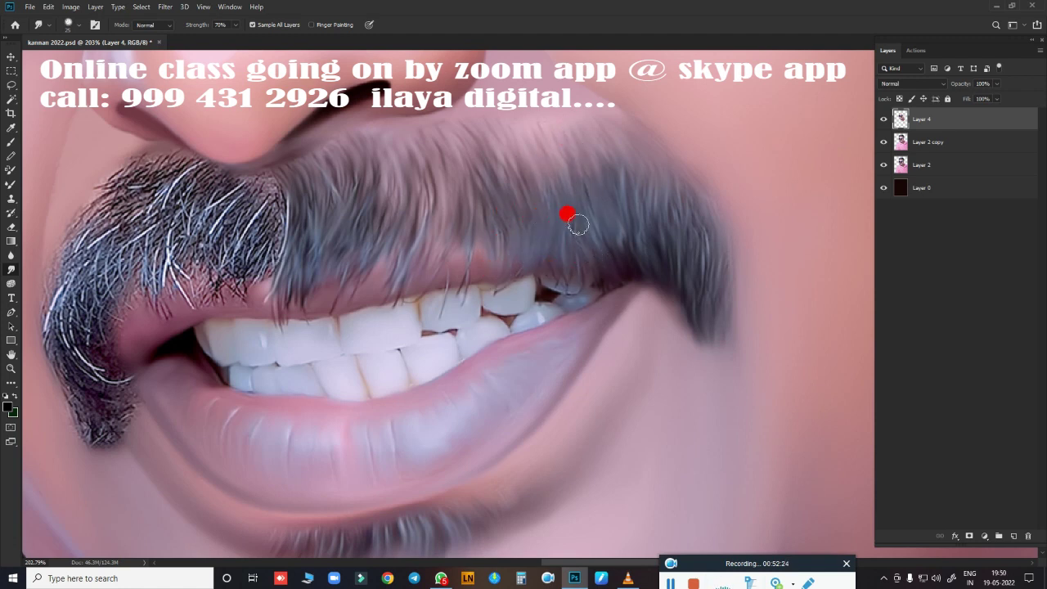
{"action": "mouse_move", "coordinate": [425, 226]}
{"action": "left_mouse_down"}
{"action": "mouse_move", "coordinate": [481, 181]}
{"action": "mouse_move", "coordinate": [486, 248]}
{"action": "mouse_move", "coordinate": [521, 177]}
{"action": "mouse_move", "coordinate": [530, 204]}
{"action": "mouse_move", "coordinate": [551, 169]}
{"action": "mouse_move", "coordinate": [563, 237]}
{"action": "left_mouse_up"}
Step: Briefly switch to the Eraser, then smear strands toward the lip and smooth the top and left edges
{"action": "key", "text": "e"}
{"action": "key", "text": "r"}
{"action": "mouse_move", "coordinate": [477, 227]}
{"action": "left_mouse_down"}
{"action": "mouse_move", "coordinate": [508, 288]}
{"action": "mouse_move", "coordinate": [503, 258]}
{"action": "left_mouse_up"}
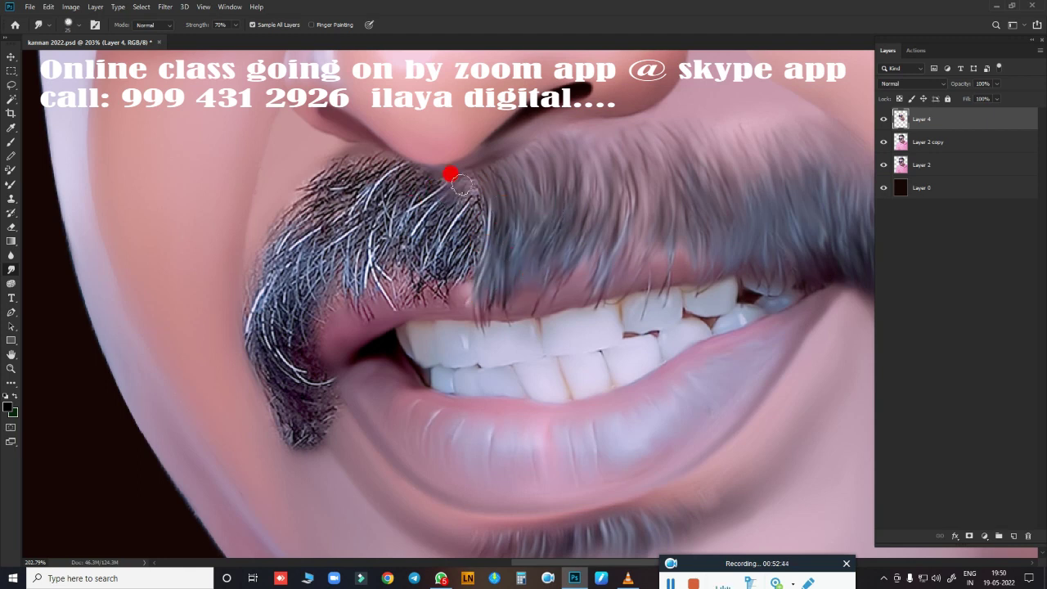
{"action": "left_click_drag", "start_coordinate": [464, 176], "coordinate": [452, 274]}
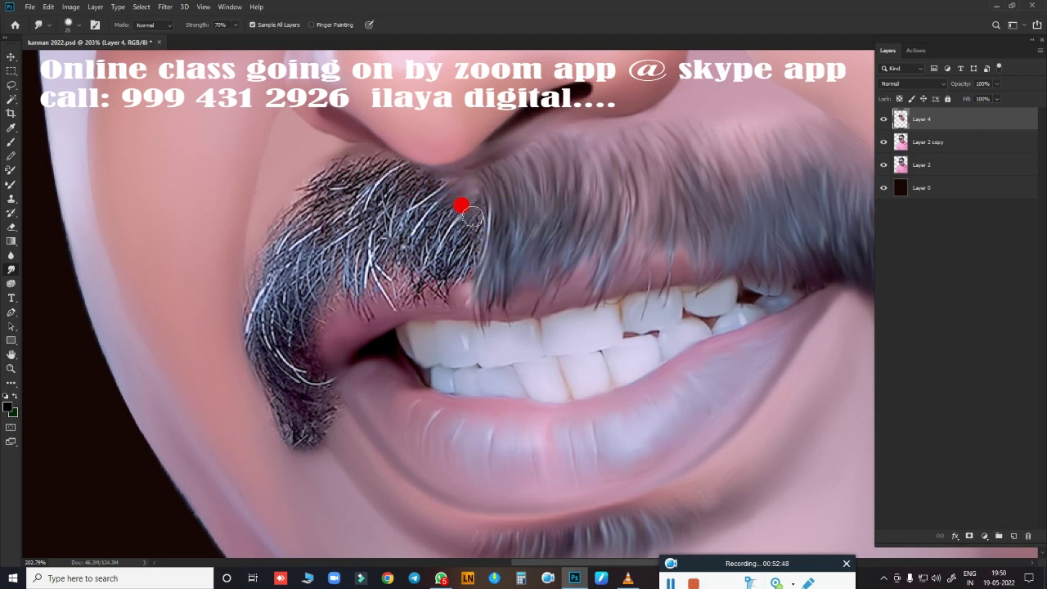
{"action": "left_click_drag", "start_coordinate": [425, 188], "coordinate": [412, 182]}
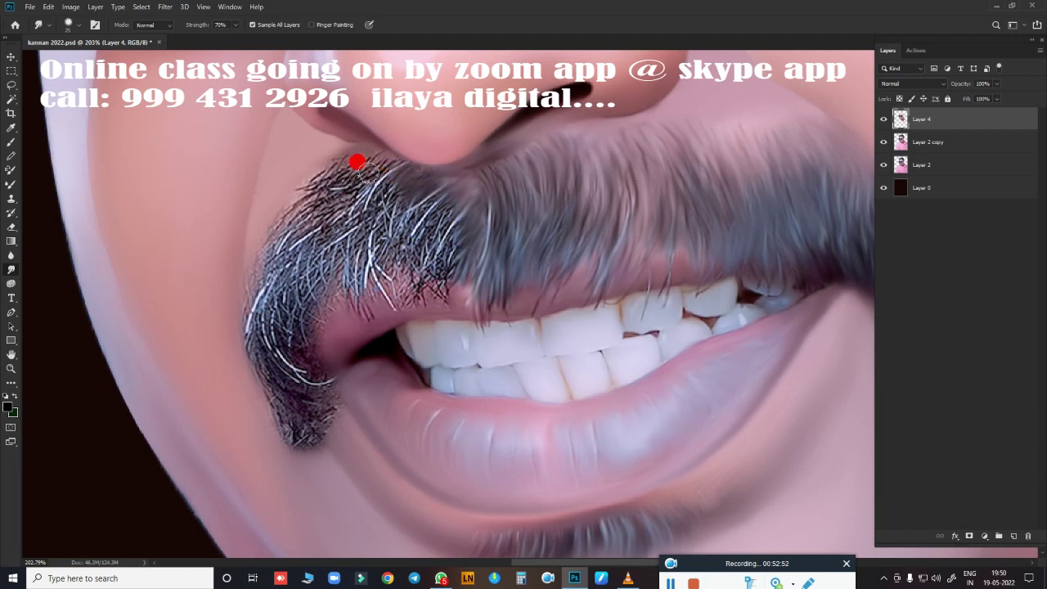
{"action": "left_click_drag", "start_coordinate": [330, 165], "coordinate": [249, 324]}
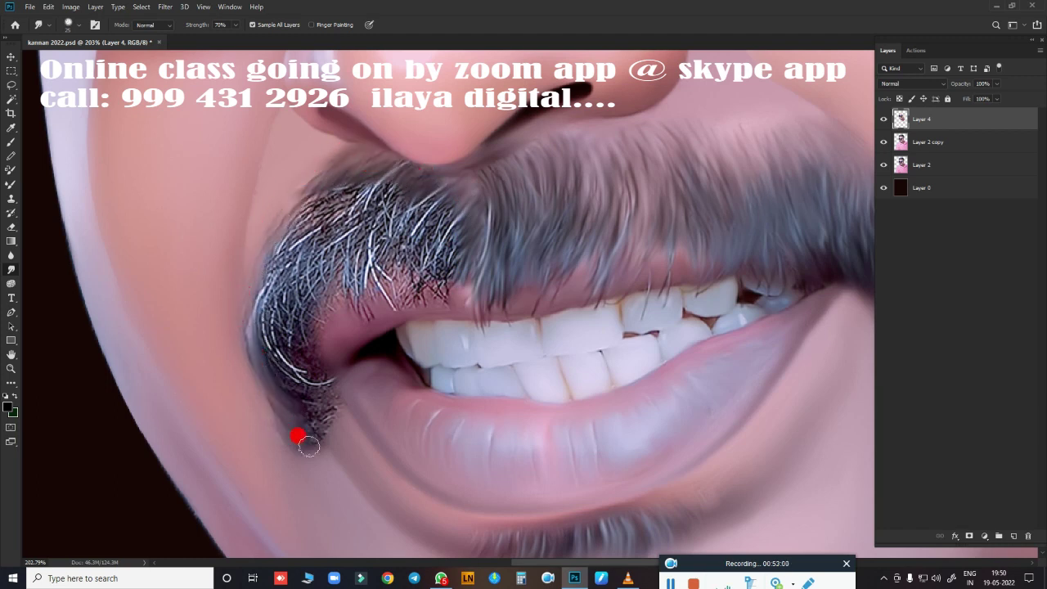
{"action": "left_click_drag", "start_coordinate": [257, 284], "coordinate": [290, 366]}
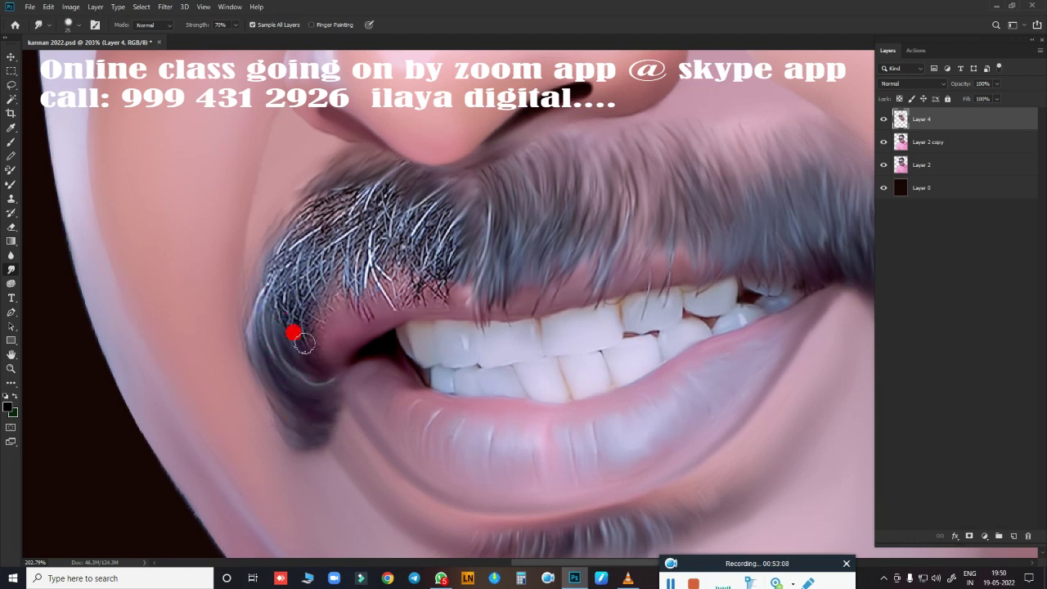
Step: Smear away the remaining white and dark hairs on the moustache's left side
{"action": "mouse_move", "coordinate": [274, 287]}
{"action": "left_mouse_down"}
{"action": "mouse_move", "coordinate": [256, 320]}
{"action": "mouse_move", "coordinate": [301, 267]}
{"action": "mouse_move", "coordinate": [311, 301]}
{"action": "left_mouse_up"}
{"action": "mouse_move", "coordinate": [342, 245]}
{"action": "left_mouse_down"}
{"action": "mouse_move", "coordinate": [319, 299]}
{"action": "mouse_move", "coordinate": [280, 302]}
{"action": "mouse_move", "coordinate": [292, 353]}
{"action": "left_mouse_up"}
{"action": "scroll", "coordinate": [352, 386], "scroll_direction": "up", "scroll_amount": 3}
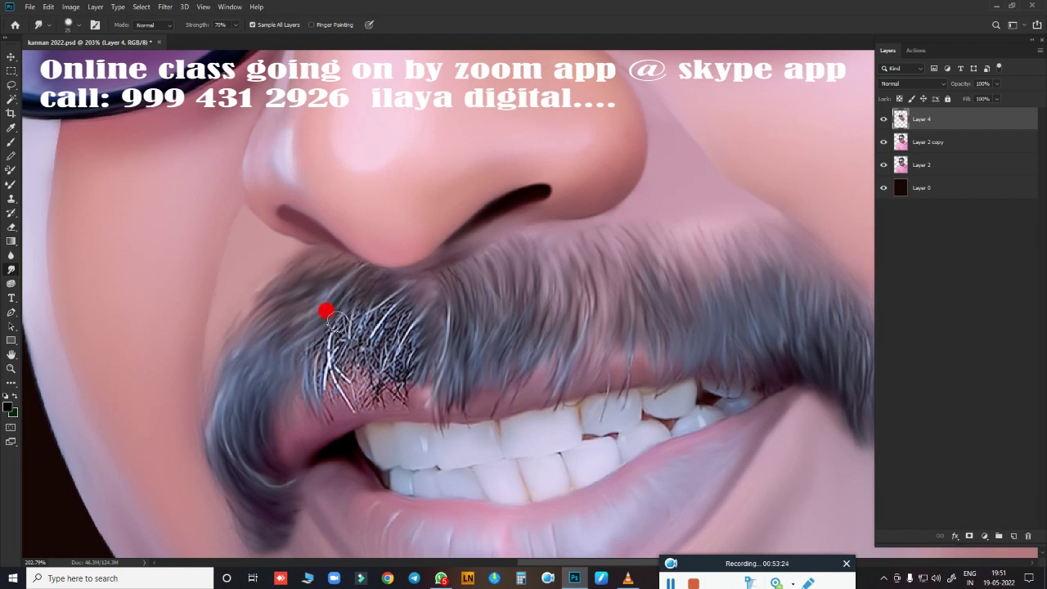
{"action": "mouse_move", "coordinate": [326, 312]}
{"action": "left_mouse_down"}
{"action": "mouse_move", "coordinate": [393, 311]}
{"action": "mouse_move", "coordinate": [414, 344]}
{"action": "left_mouse_up"}
{"action": "left_click_drag", "start_coordinate": [354, 321], "coordinate": [371, 254]}
{"action": "mouse_move", "coordinate": [341, 286]}
{"action": "left_mouse_down"}
{"action": "mouse_move", "coordinate": [343, 316]}
{"action": "mouse_move", "coordinate": [372, 323]}
{"action": "left_mouse_up"}
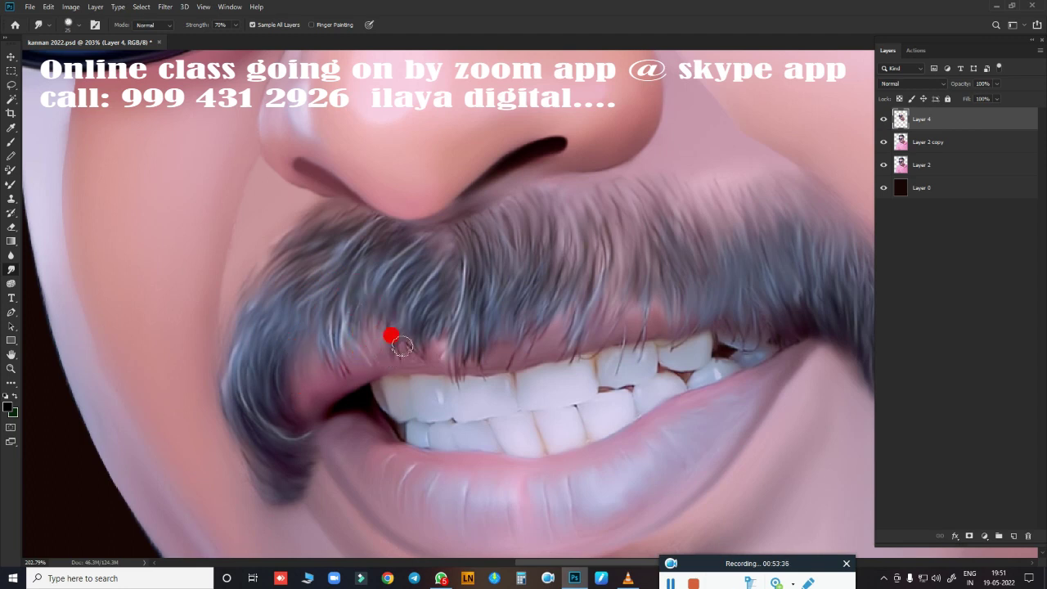
{"action": "scroll", "coordinate": [626, 319], "scroll_direction": "down", "scroll_amount": 3}
Step: Erase over the moustache's right side with the Eraser (E) to reveal strands
{"action": "scroll", "coordinate": [696, 327], "scroll_direction": "down", "scroll_amount": 2}
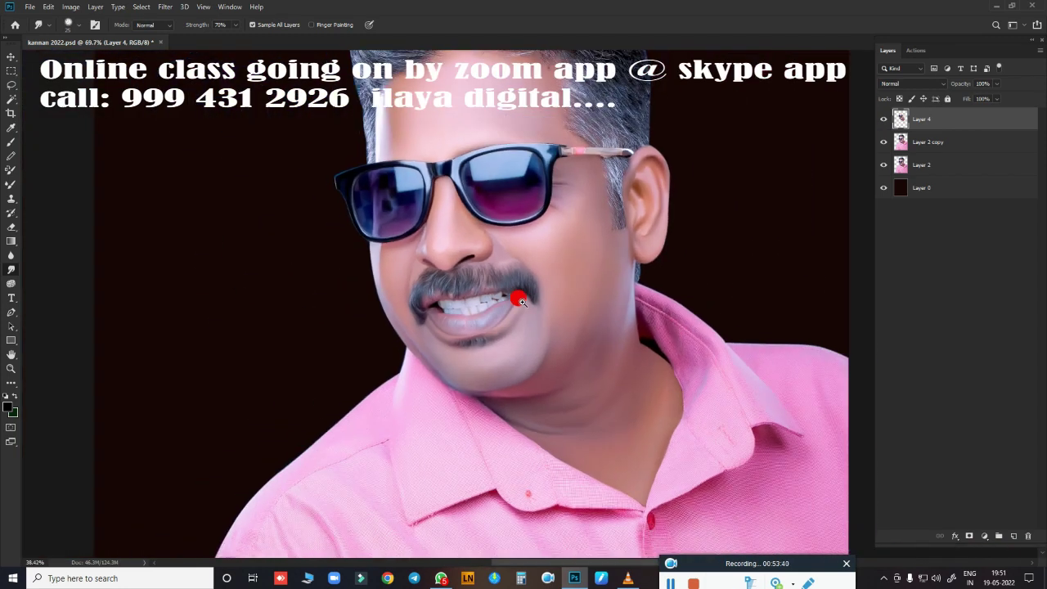
{"action": "scroll", "coordinate": [519, 300], "scroll_direction": "up", "scroll_amount": 3}
{"action": "scroll", "coordinate": [580, 300], "scroll_direction": "up", "scroll_amount": 3}
{"action": "key", "text": "e"}
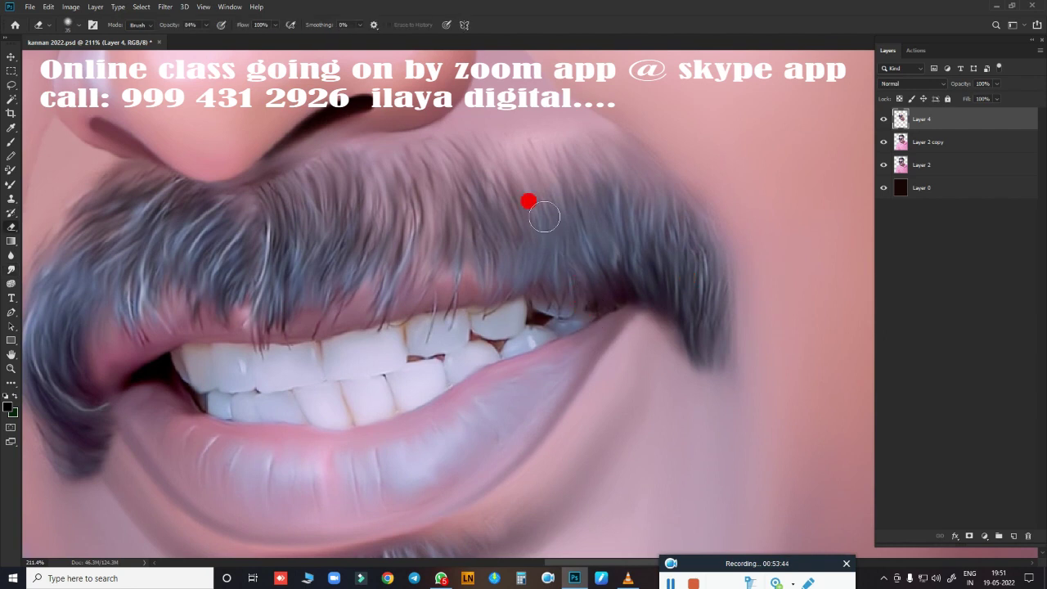
{"action": "mouse_move", "coordinate": [529, 205]}
{"action": "left_mouse_down"}
{"action": "mouse_move", "coordinate": [603, 205]}
{"action": "mouse_move", "coordinate": [530, 242]}
{"action": "mouse_move", "coordinate": [654, 213]}
{"action": "mouse_move", "coordinate": [453, 235]}
{"action": "left_mouse_up"}
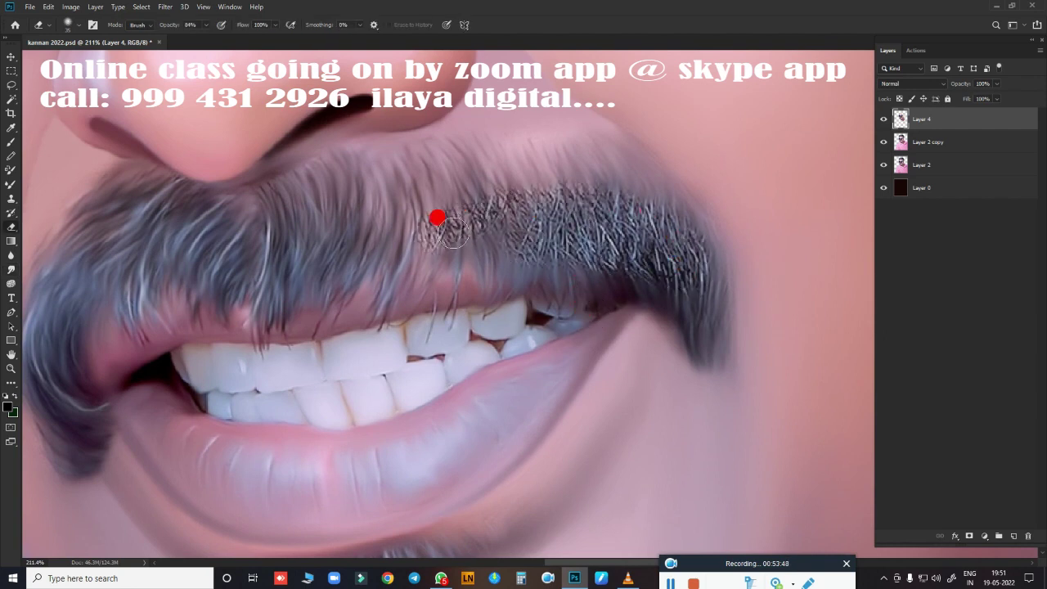
Step: Smudge (R) over the erased strands to blur away the scratchy texture
{"action": "key", "text": "r"}
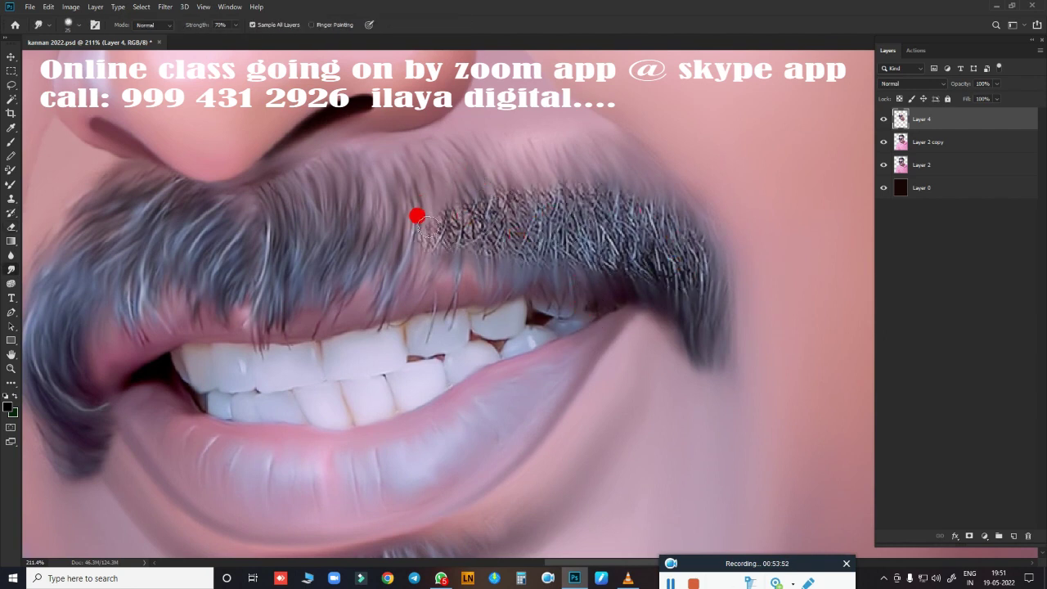
{"action": "mouse_move", "coordinate": [450, 200]}
{"action": "left_mouse_down"}
{"action": "mouse_move", "coordinate": [430, 232]}
{"action": "mouse_move", "coordinate": [461, 243]}
{"action": "mouse_move", "coordinate": [543, 159]}
{"action": "mouse_move", "coordinate": [591, 203]}
{"action": "mouse_move", "coordinate": [625, 213]}
{"action": "mouse_move", "coordinate": [646, 180]}
{"action": "mouse_move", "coordinate": [682, 250]}
{"action": "left_mouse_up"}
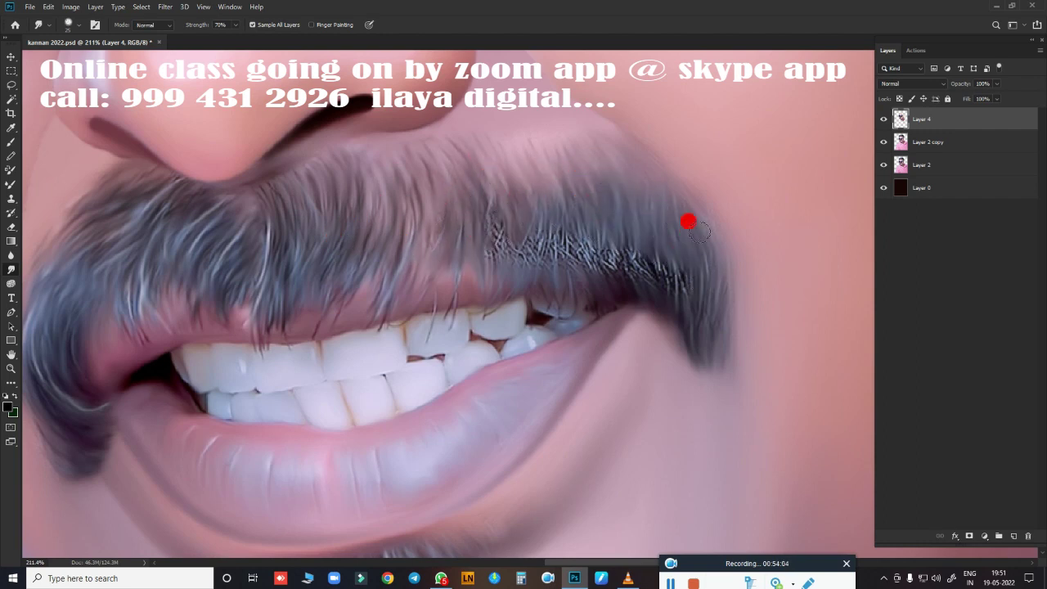
{"action": "mouse_move", "coordinate": [585, 199]}
{"action": "left_mouse_down"}
{"action": "mouse_move", "coordinate": [581, 226]}
{"action": "mouse_move", "coordinate": [563, 201]}
{"action": "left_mouse_up"}
{"action": "left_click_drag", "start_coordinate": [565, 253], "coordinate": [529, 221]}
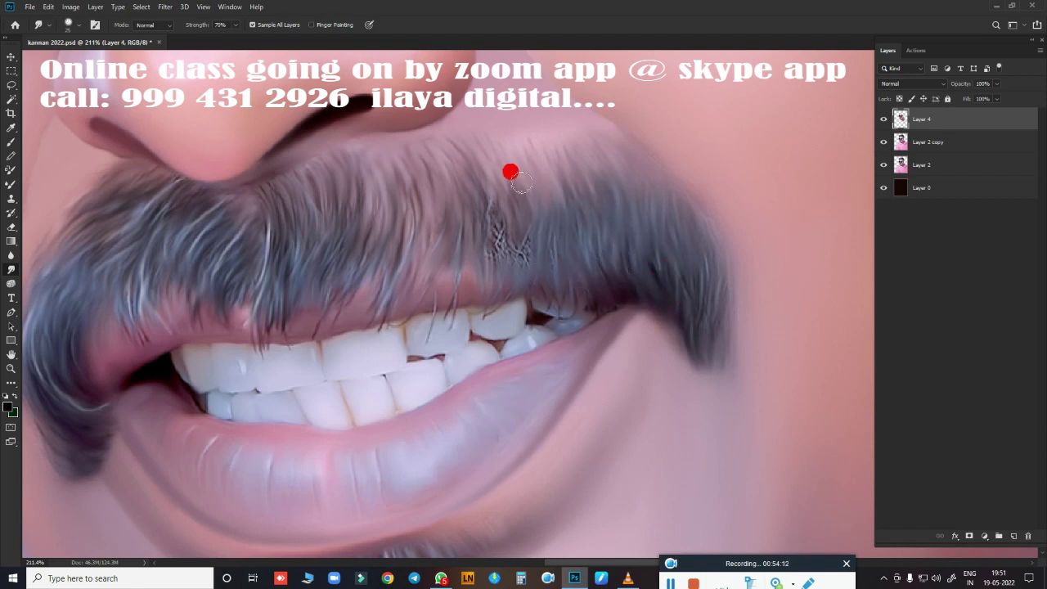
{"action": "left_click_drag", "start_coordinate": [491, 169], "coordinate": [494, 268]}
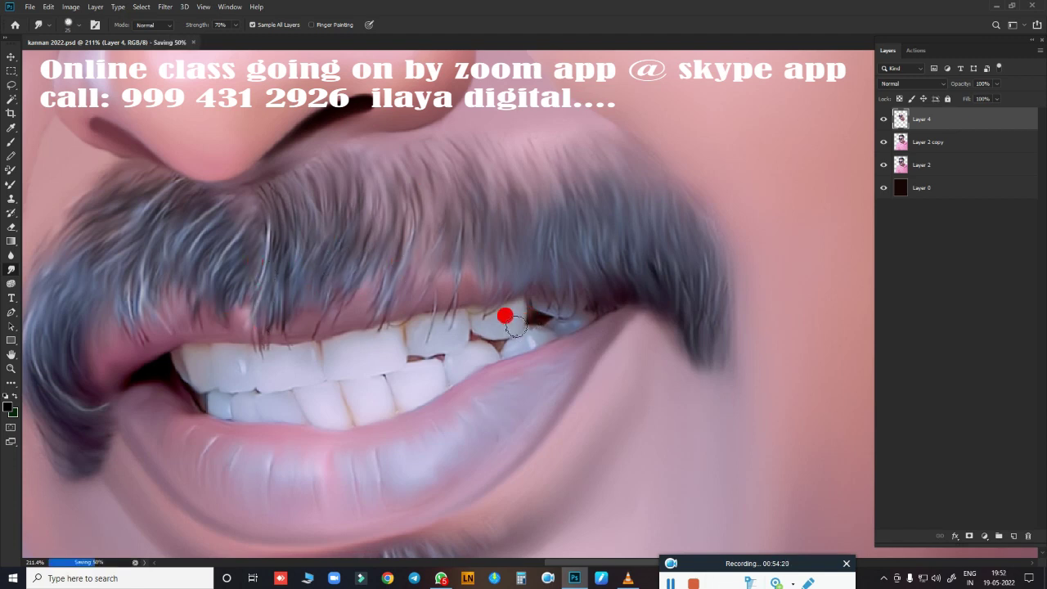
{"action": "scroll", "coordinate": [505, 311], "scroll_direction": "down", "scroll_amount": 8}
{"action": "scroll", "coordinate": [614, 282], "scroll_direction": "down", "scroll_amount": 2}
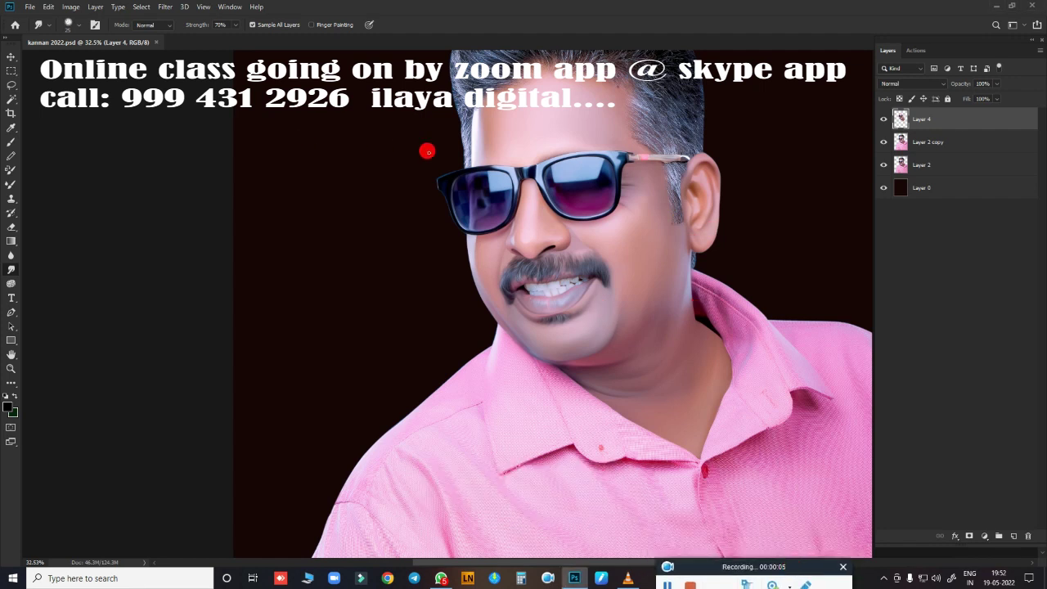
Step: Zoom in on the hair edge and pick the small 11 px brush preset
{"action": "scroll", "coordinate": [541, 191], "scroll_direction": "up", "scroll_amount": 3}
{"action": "scroll", "coordinate": [573, 164], "scroll_direction": "up", "scroll_amount": 1}
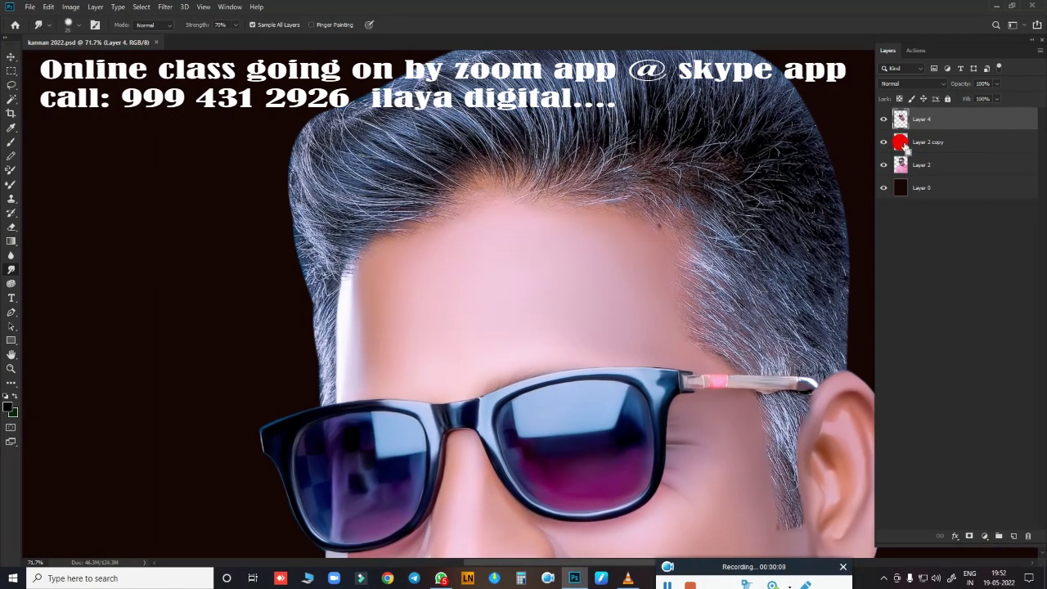
{"action": "scroll", "coordinate": [455, 256], "scroll_direction": "up", "scroll_amount": 1}
{"action": "scroll", "coordinate": [594, 152], "scroll_direction": "up", "scroll_amount": 1}
{"action": "scroll", "coordinate": [498, 227], "scroll_direction": "up", "scroll_amount": 1}
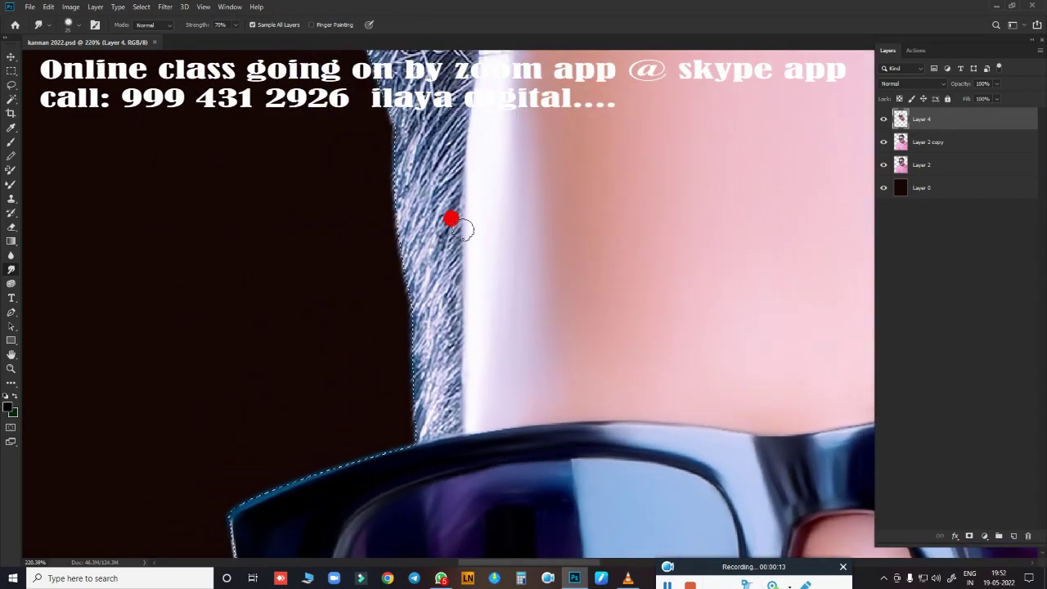
{"action": "right_click", "coordinate": [438, 206]}
{"action": "left_click", "coordinate": [576, 244]}
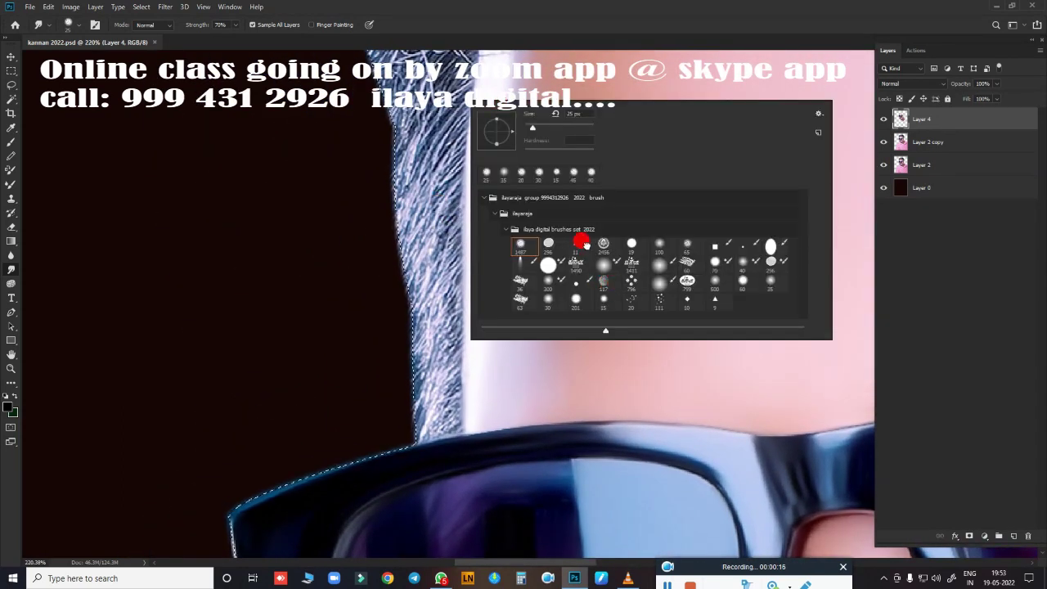
Step: Rotate the view to follow the hair edge and smudge the hair texture along it
{"action": "key", "text": "Return"}
{"action": "key", "text": "r"}
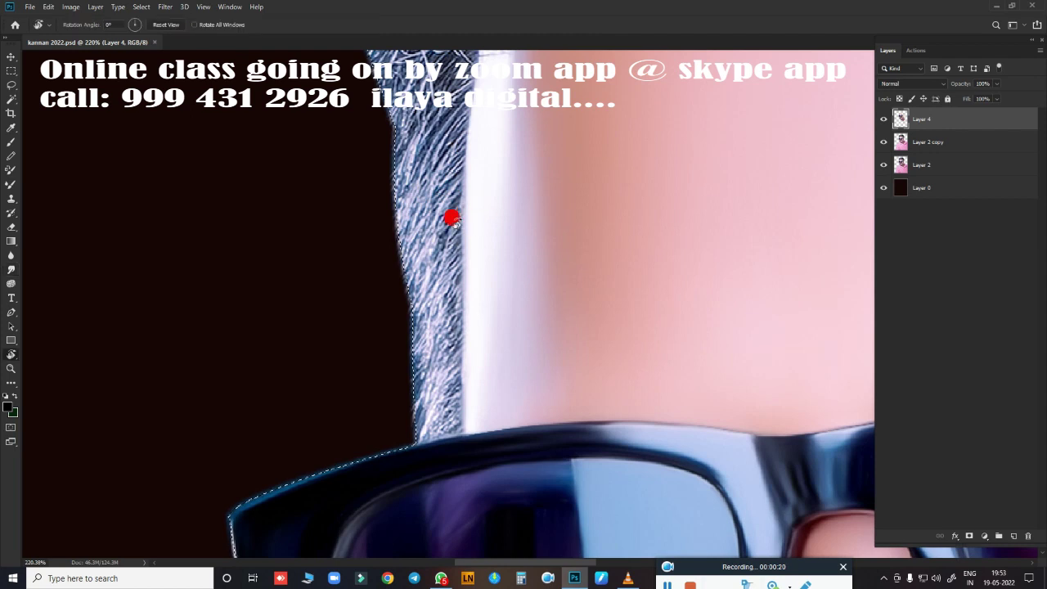
{"action": "left_click_drag", "start_coordinate": [451, 215], "coordinate": [413, 366]}
{"action": "scroll", "coordinate": [442, 327], "scroll_direction": "up", "scroll_amount": 1}
{"action": "scroll", "coordinate": [377, 246], "scroll_direction": "up", "scroll_amount": 1}
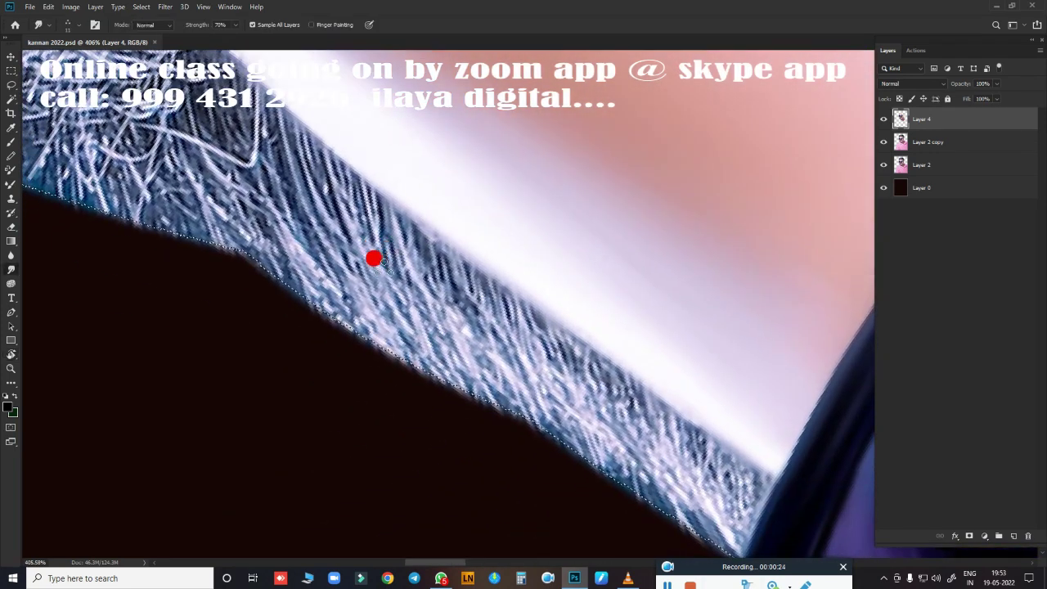
{"action": "mouse_move", "coordinate": [325, 239]}
{"action": "left_mouse_down"}
{"action": "mouse_move", "coordinate": [453, 365]}
{"action": "mouse_move", "coordinate": [533, 368]}
{"action": "mouse_move", "coordinate": [698, 514]}
{"action": "left_mouse_up"}
{"action": "mouse_move", "coordinate": [221, 92]}
{"action": "left_mouse_down"}
{"action": "mouse_move", "coordinate": [243, 224]}
{"action": "mouse_move", "coordinate": [257, 126]}
{"action": "mouse_move", "coordinate": [283, 201]}
{"action": "mouse_move", "coordinate": [321, 224]}
{"action": "left_mouse_up"}
{"action": "left_click_drag", "start_coordinate": [469, 350], "coordinate": [500, 336]}
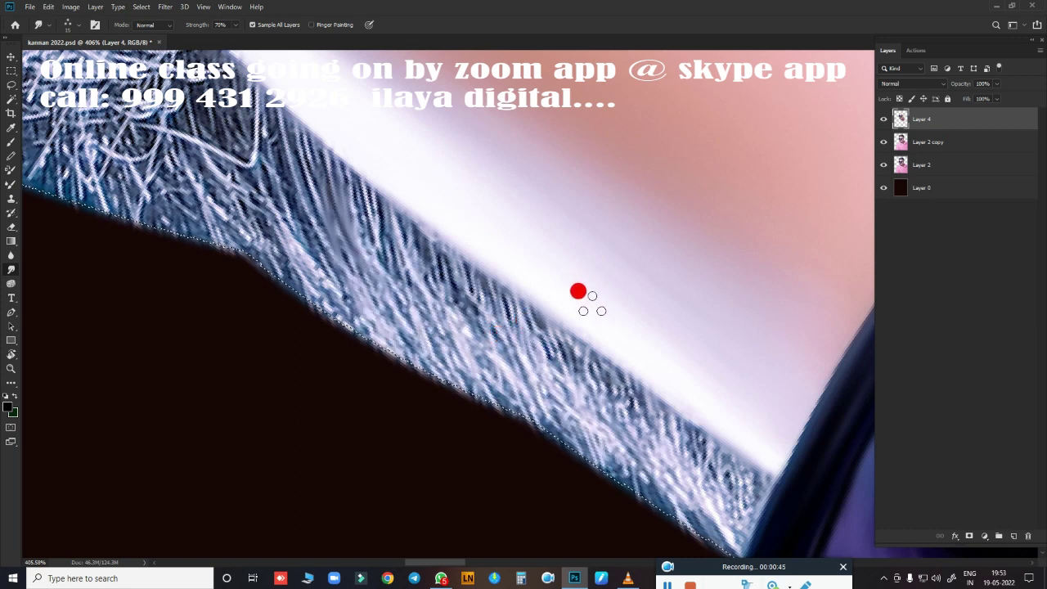
Step: Lower brush spacing to 1% and smudge smooth streaks along the hairline
{"action": "key", "text": "F5"}
{"action": "key", "text": "F5"}
{"action": "key", "text": "F5"}
{"action": "left_click_drag", "start_coordinate": [110, 453], "coordinate": [97, 452]}
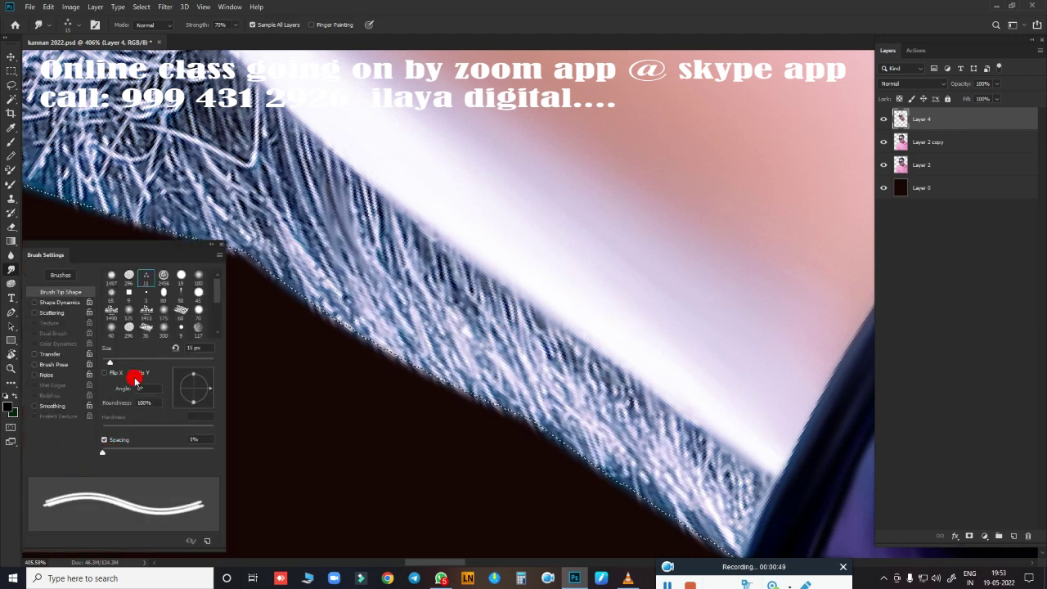
{"action": "key", "text": "F5"}
{"action": "mouse_move", "coordinate": [264, 145]}
{"action": "left_mouse_down"}
{"action": "mouse_move", "coordinate": [461, 349]}
{"action": "mouse_move", "coordinate": [592, 414]}
{"action": "mouse_move", "coordinate": [694, 516]}
{"action": "left_mouse_up"}
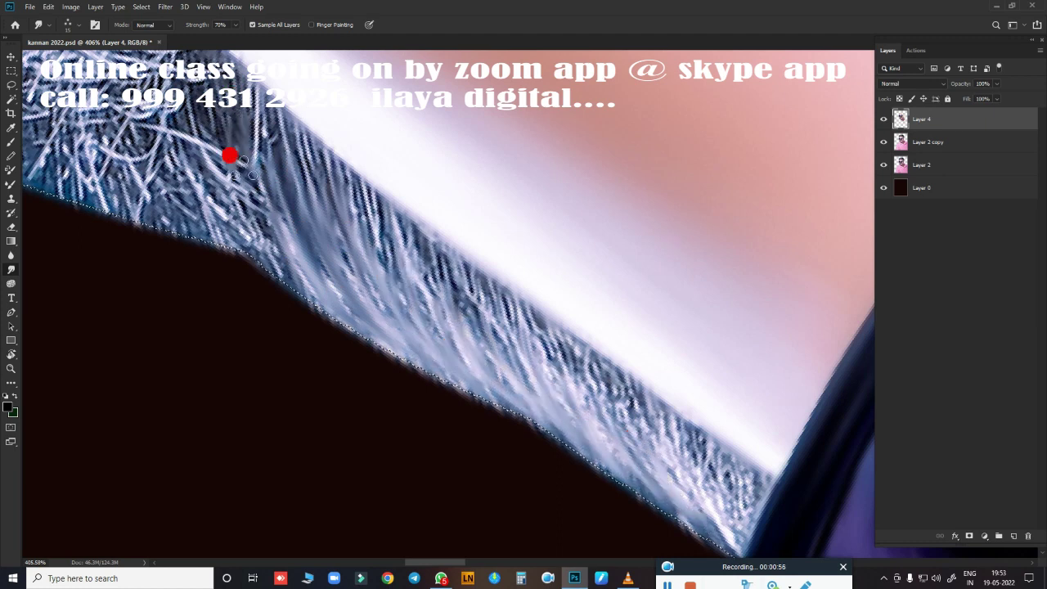
{"action": "mouse_move", "coordinate": [205, 129]}
{"action": "left_mouse_down"}
{"action": "mouse_move", "coordinate": [523, 368]}
{"action": "mouse_move", "coordinate": [625, 458]}
{"action": "mouse_move", "coordinate": [706, 498]}
{"action": "mouse_move", "coordinate": [507, 284]}
{"action": "left_mouse_up"}
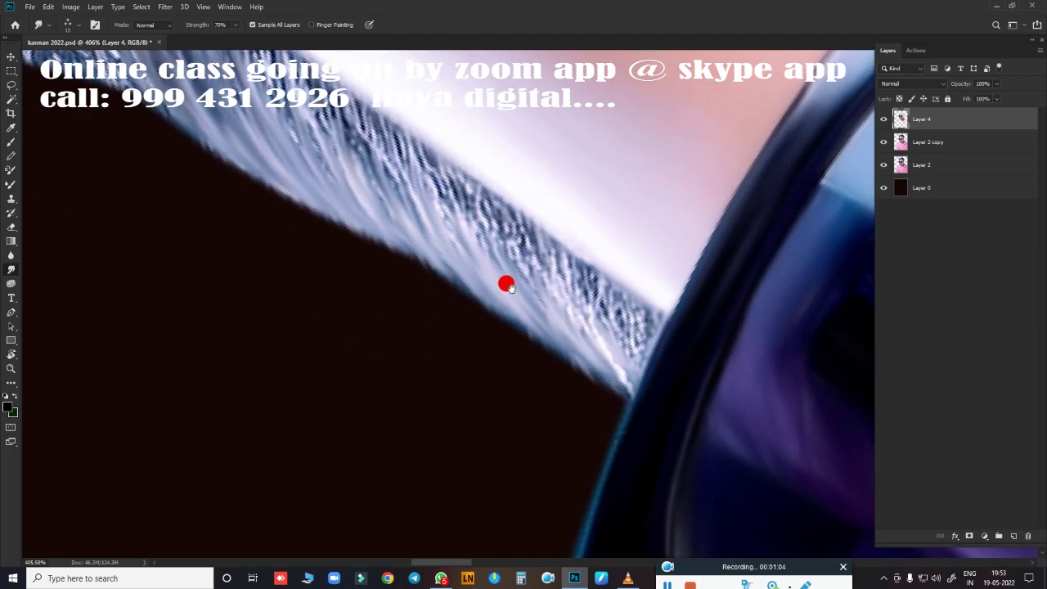
{"action": "left_click_drag", "start_coordinate": [574, 271], "coordinate": [632, 312]}
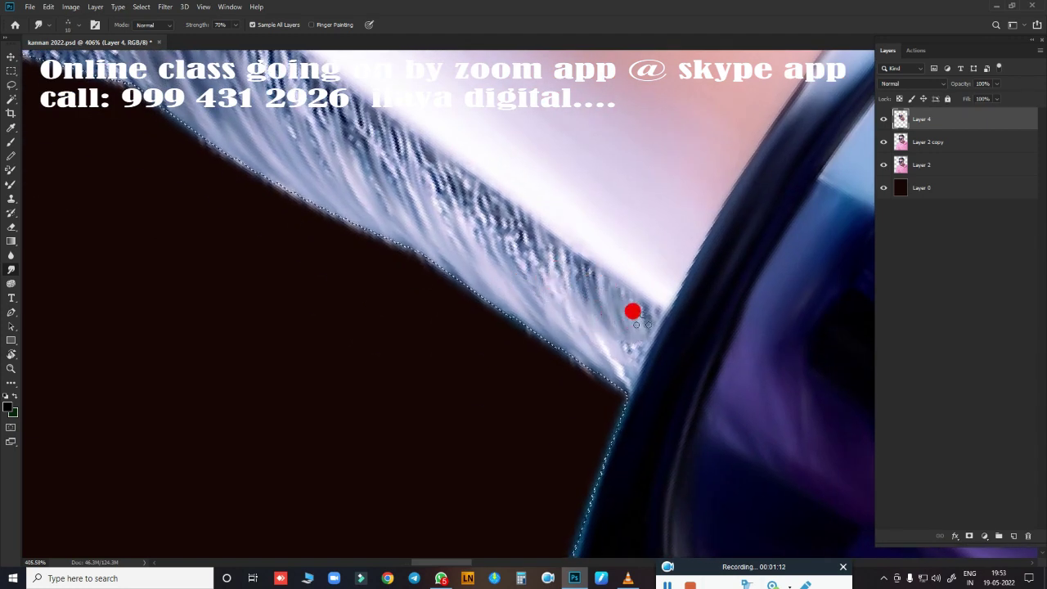
{"action": "mouse_move", "coordinate": [523, 236]}
{"action": "left_mouse_down"}
{"action": "mouse_move", "coordinate": [463, 205]}
{"action": "mouse_move", "coordinate": [515, 265]}
{"action": "mouse_move", "coordinate": [539, 258]}
{"action": "mouse_move", "coordinate": [584, 291]}
{"action": "left_mouse_up"}
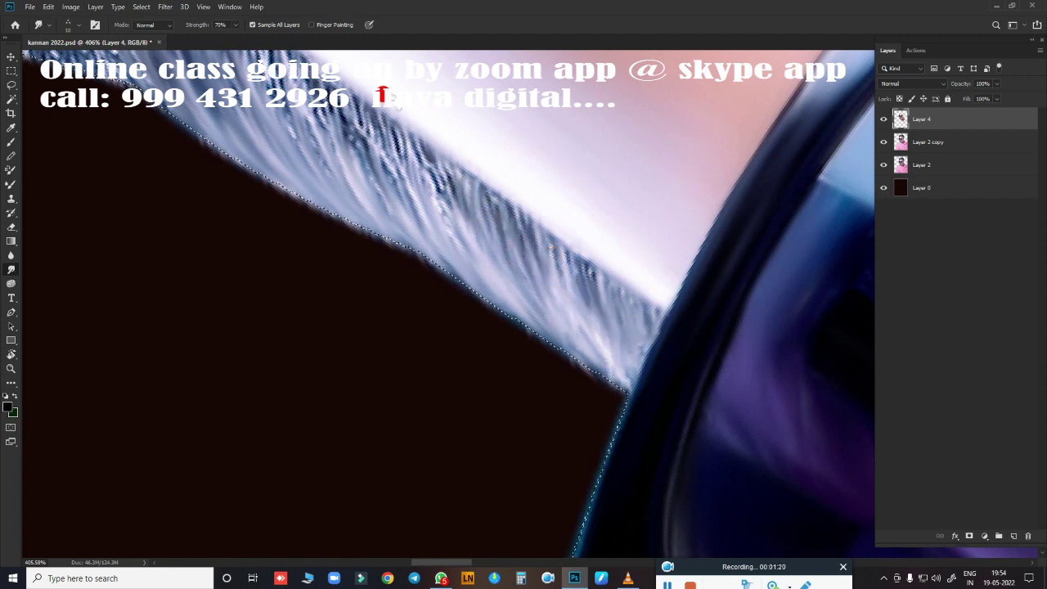
Step: Smooth the upper strands and more hair along the selection edge, then zoom out
{"action": "mouse_move", "coordinate": [381, 96]}
{"action": "left_mouse_down"}
{"action": "mouse_move", "coordinate": [365, 169]}
{"action": "mouse_move", "coordinate": [386, 172]}
{"action": "mouse_move", "coordinate": [430, 218]}
{"action": "mouse_move", "coordinate": [451, 170]}
{"action": "mouse_move", "coordinate": [456, 216]}
{"action": "left_mouse_up"}
{"action": "left_click_drag", "start_coordinate": [538, 238], "coordinate": [544, 278]}
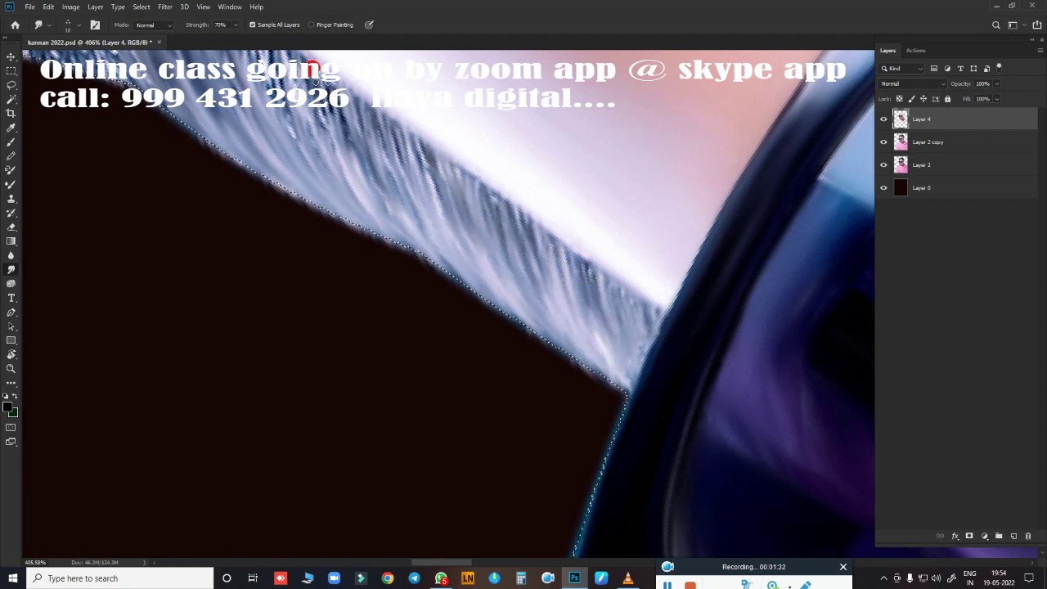
{"action": "left_click_drag", "start_coordinate": [312, 69], "coordinate": [366, 154]}
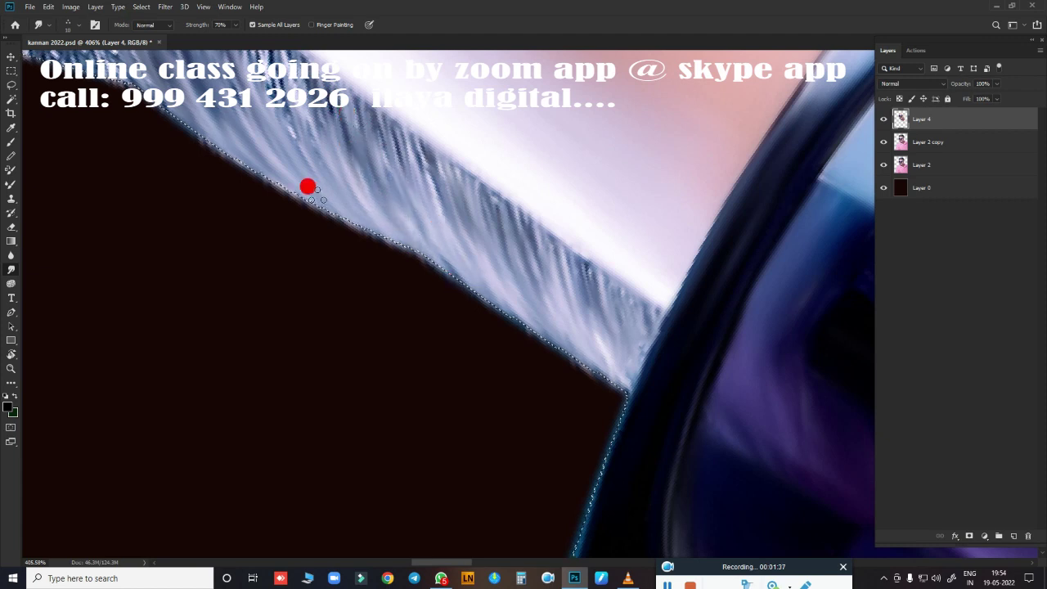
{"action": "mouse_move", "coordinate": [307, 186]}
{"action": "left_mouse_down"}
{"action": "mouse_move", "coordinate": [384, 280]}
{"action": "mouse_move", "coordinate": [398, 363]}
{"action": "mouse_move", "coordinate": [342, 297]}
{"action": "mouse_move", "coordinate": [398, 267]}
{"action": "mouse_move", "coordinate": [458, 385]}
{"action": "mouse_move", "coordinate": [412, 295]}
{"action": "left_mouse_up"}
{"action": "mouse_move", "coordinate": [502, 353]}
{"action": "left_mouse_down"}
{"action": "mouse_move", "coordinate": [497, 278]}
{"action": "mouse_move", "coordinate": [466, 222]}
{"action": "mouse_move", "coordinate": [491, 297]}
{"action": "mouse_move", "coordinate": [507, 277]}
{"action": "mouse_move", "coordinate": [524, 306]}
{"action": "mouse_move", "coordinate": [571, 437]}
{"action": "left_mouse_up"}
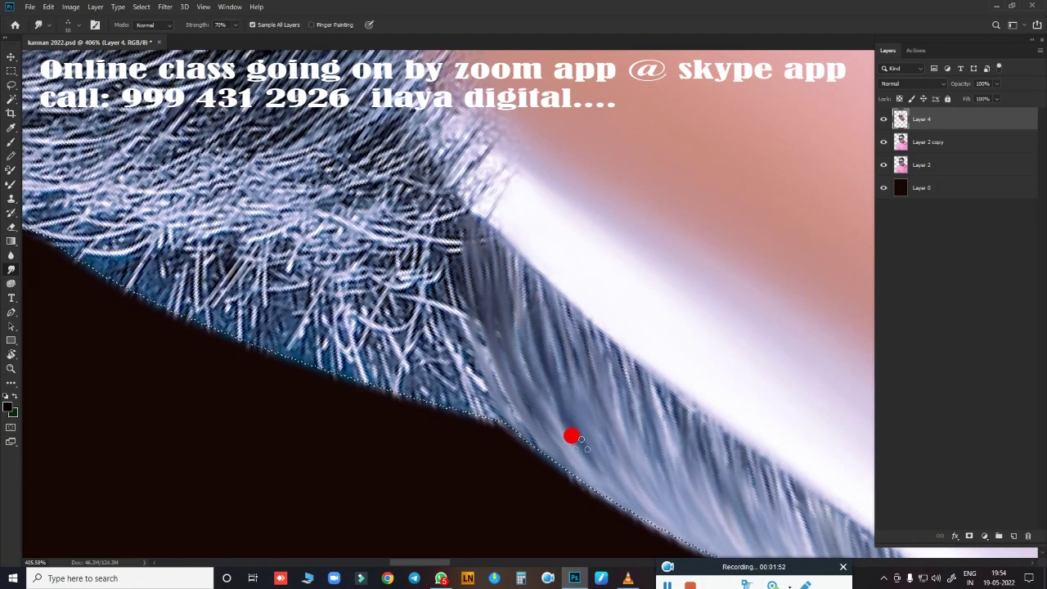
{"action": "mouse_move", "coordinate": [571, 399]}
{"action": "left_mouse_down"}
{"action": "mouse_move", "coordinate": [473, 306]}
{"action": "mouse_move", "coordinate": [538, 365]}
{"action": "mouse_move", "coordinate": [417, 286]}
{"action": "mouse_move", "coordinate": [371, 367]}
{"action": "mouse_move", "coordinate": [379, 374]}
{"action": "mouse_move", "coordinate": [458, 276]}
{"action": "mouse_move", "coordinate": [536, 383]}
{"action": "mouse_move", "coordinate": [519, 386]}
{"action": "mouse_move", "coordinate": [504, 442]}
{"action": "left_mouse_up"}
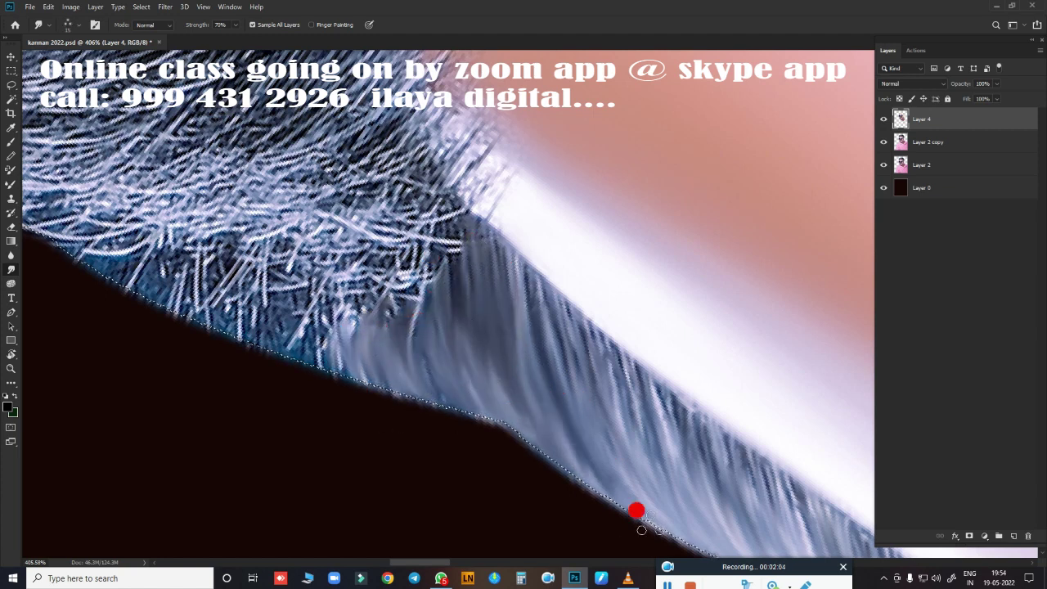
{"action": "mouse_move", "coordinate": [637, 510]}
{"action": "left_mouse_down"}
{"action": "mouse_move", "coordinate": [398, 322]}
{"action": "mouse_move", "coordinate": [330, 378]}
{"action": "mouse_move", "coordinate": [306, 362]}
{"action": "mouse_move", "coordinate": [380, 382]}
{"action": "left_mouse_up"}
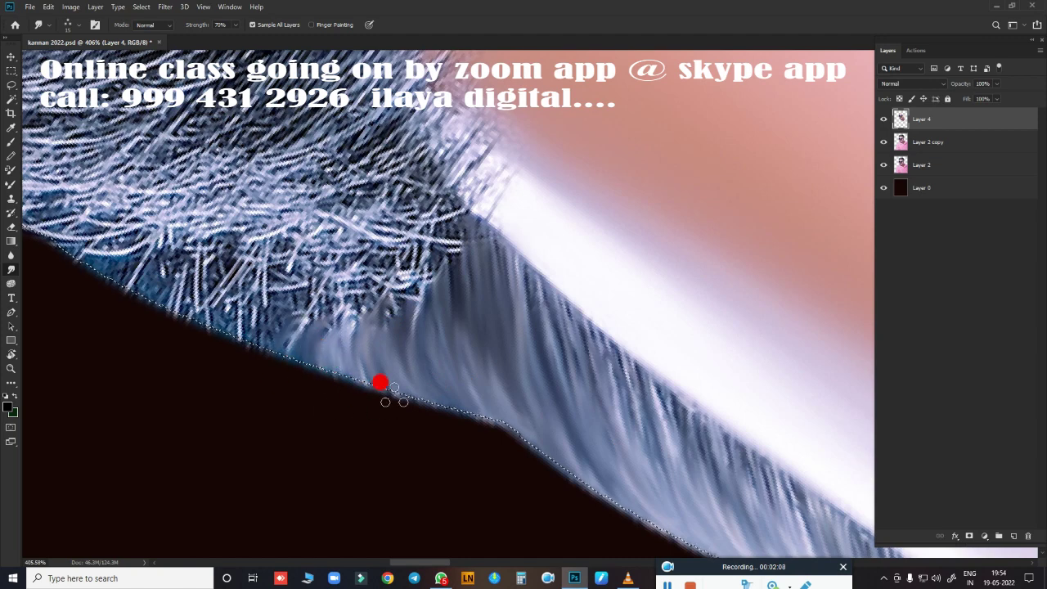
{"action": "key", "text": "ctrl+minus"}
{"action": "key", "text": "ctrl+minus"}
{"action": "key", "text": "ctrl+minus"}
{"action": "key", "text": "ctrl+minus"}
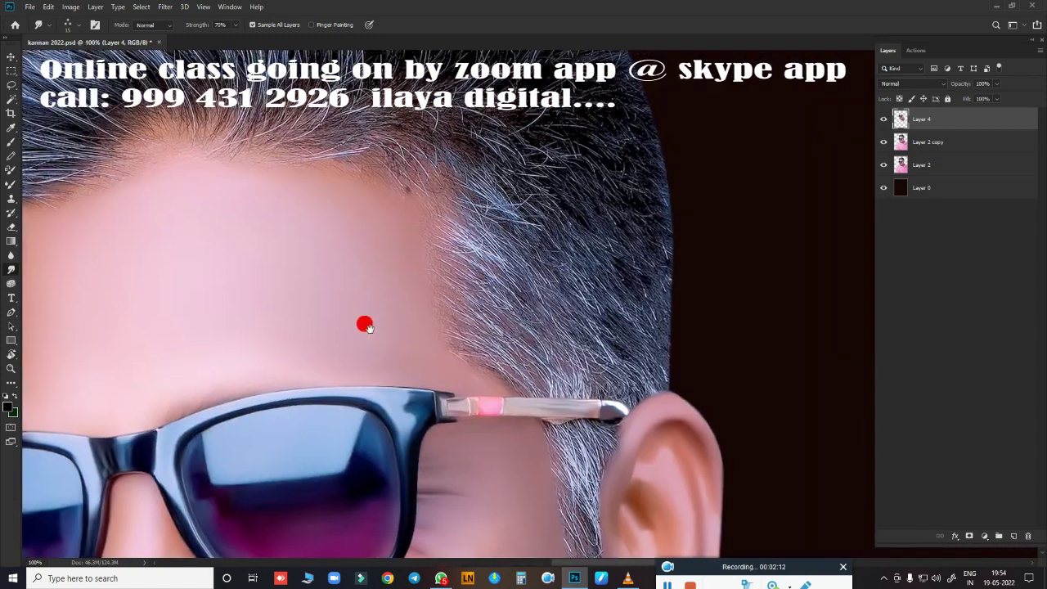
Step: In Brush Settings, uncheck Shape Dynamics and enlarge the brush to 40 px
{"action": "scroll", "coordinate": [365, 326], "scroll_direction": "up", "scroll_amount": 3}
{"action": "right_click", "coordinate": [471, 226]}
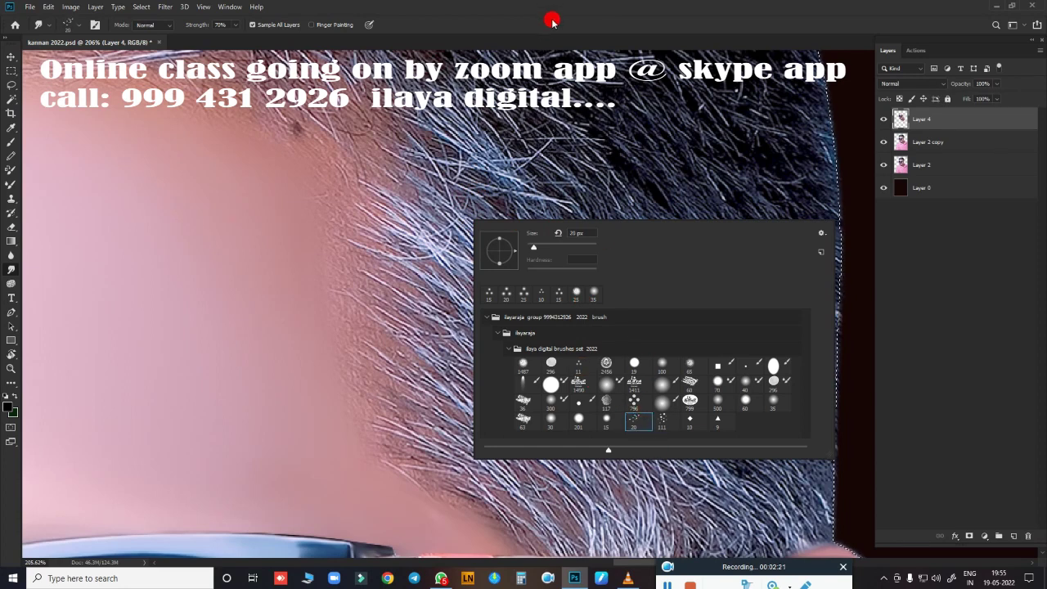
{"action": "left_click", "coordinate": [553, 22]}
{"action": "key", "text": "F5"}
{"action": "left_click", "coordinate": [36, 303]}
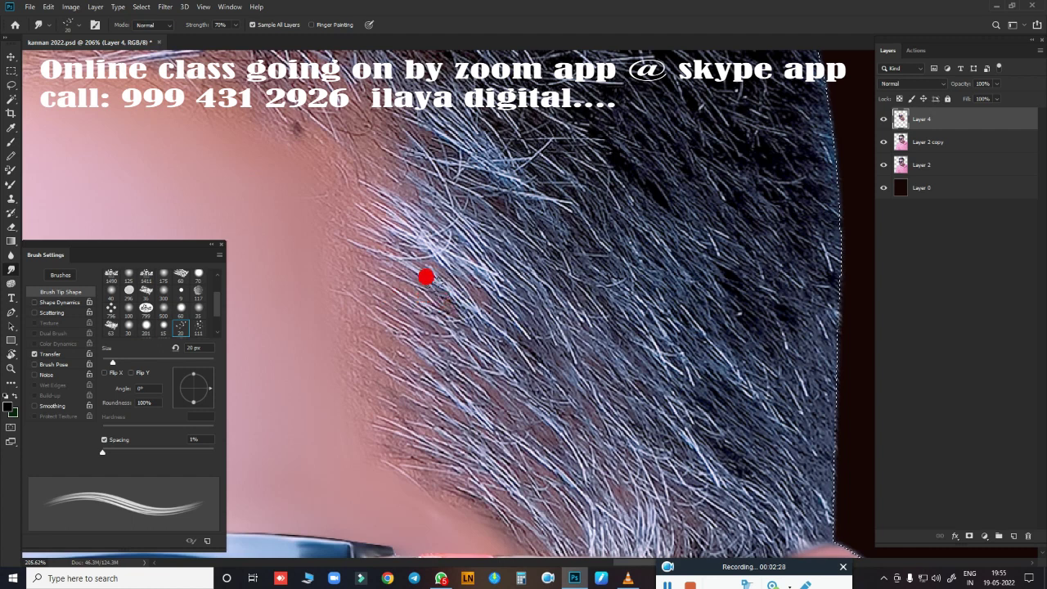
{"action": "key", "text": "bracketright"}
{"action": "key", "text": "bracketright"}
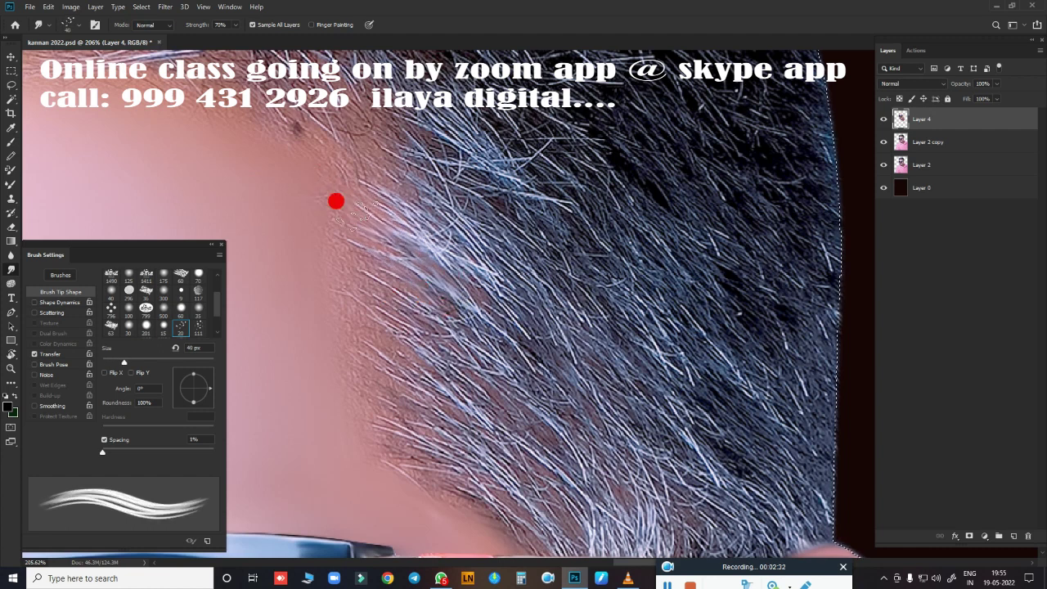
{"action": "left_click", "coordinate": [36, 357]}
Step: Smudge the side hair above the ear into smooth painted strands
{"action": "left_click_drag", "start_coordinate": [407, 274], "coordinate": [449, 395]}
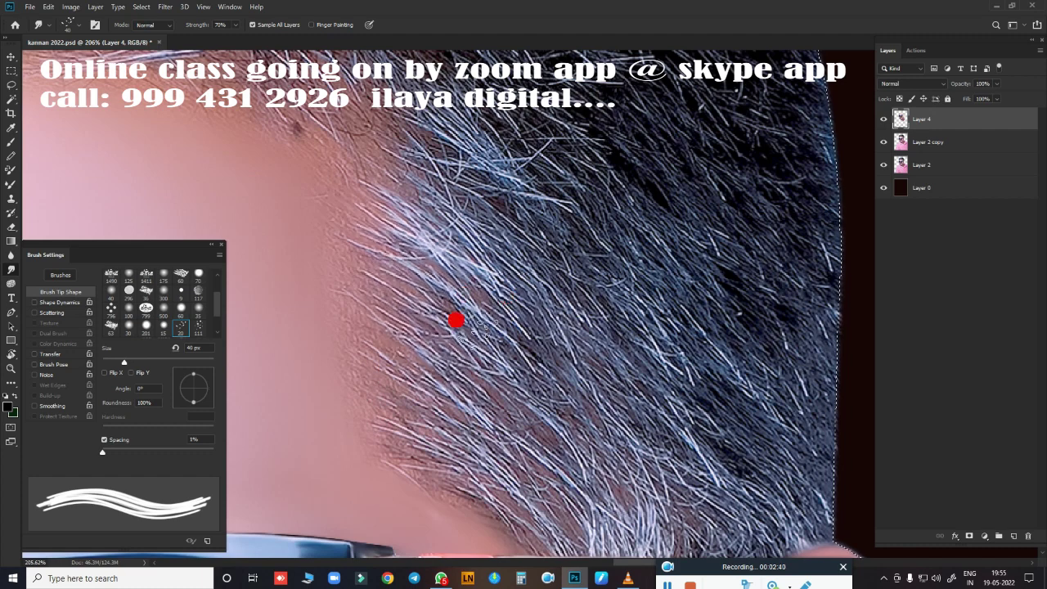
{"action": "scroll", "coordinate": [459, 320], "scroll_direction": "up", "scroll_amount": 3}
{"action": "mouse_move", "coordinate": [377, 145]}
{"action": "left_mouse_down"}
{"action": "mouse_move", "coordinate": [663, 369]}
{"action": "mouse_move", "coordinate": [454, 245]}
{"action": "mouse_move", "coordinate": [418, 297]}
{"action": "mouse_move", "coordinate": [591, 499]}
{"action": "left_mouse_up"}
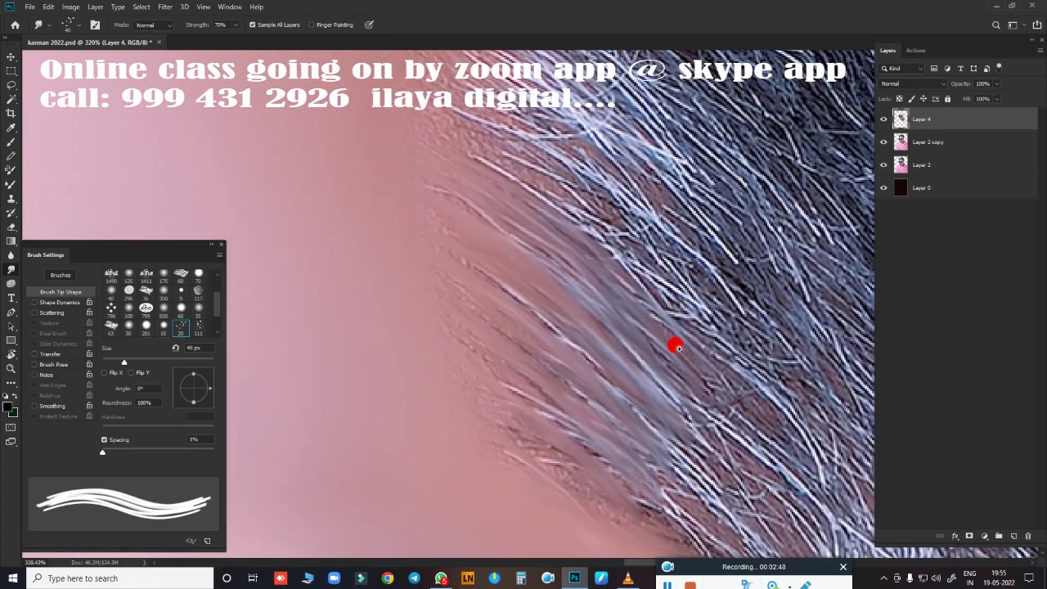
{"action": "scroll", "coordinate": [676, 346], "scroll_direction": "down", "scroll_amount": 5}
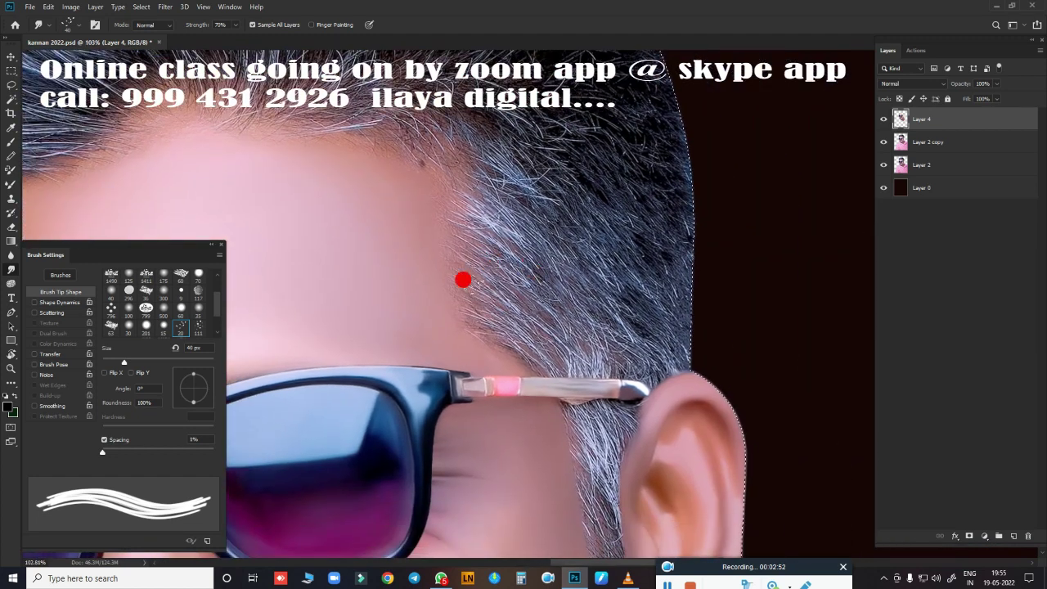
Step: Enable Transfer with 0% minimum, smudge the temple hair, and add new Layer 5
{"action": "left_click", "coordinate": [51, 353]}
{"action": "left_click_drag", "start_coordinate": [124, 360], "coordinate": [132, 361]}
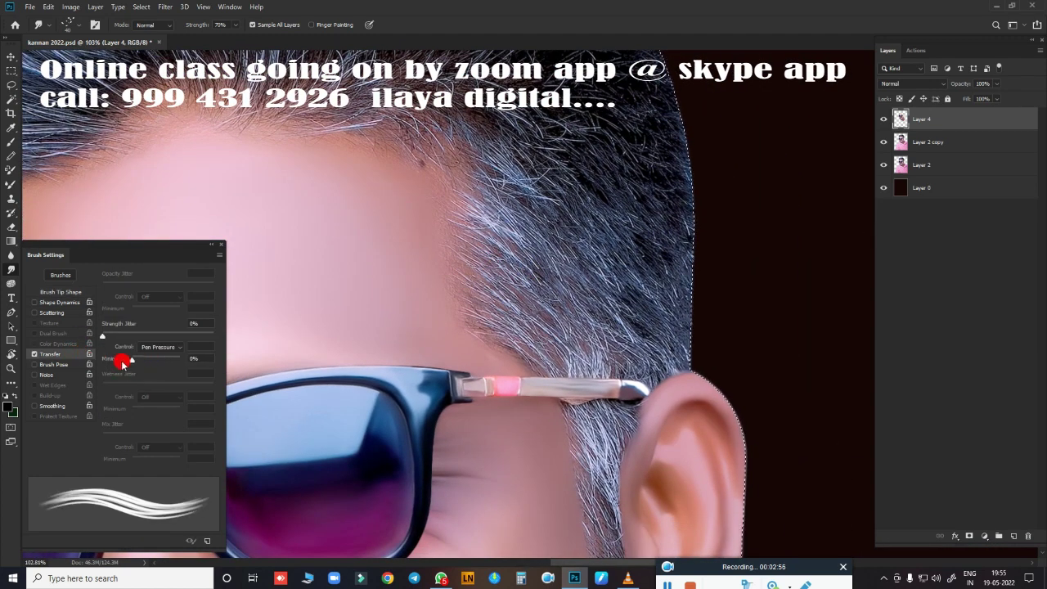
{"action": "scroll", "coordinate": [487, 280], "scroll_direction": "up", "scroll_amount": 3}
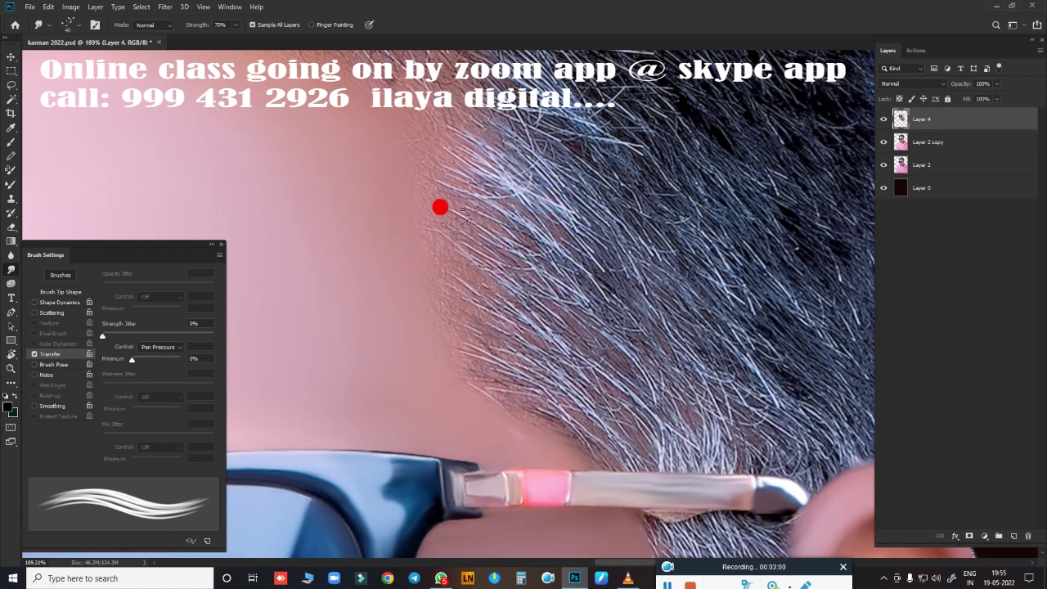
{"action": "mouse_move", "coordinate": [440, 207]}
{"action": "left_mouse_down"}
{"action": "mouse_move", "coordinate": [467, 185]}
{"action": "mouse_move", "coordinate": [461, 161]}
{"action": "mouse_move", "coordinate": [400, 162]}
{"action": "mouse_move", "coordinate": [531, 298]}
{"action": "mouse_move", "coordinate": [546, 349]}
{"action": "mouse_move", "coordinate": [479, 332]}
{"action": "mouse_move", "coordinate": [474, 361]}
{"action": "mouse_move", "coordinate": [598, 259]}
{"action": "mouse_move", "coordinate": [603, 275]}
{"action": "left_mouse_up"}
{"action": "scroll", "coordinate": [573, 284], "scroll_direction": "down", "scroll_amount": 3}
{"action": "scroll", "coordinate": [575, 285], "scroll_direction": "up", "scroll_amount": 2}
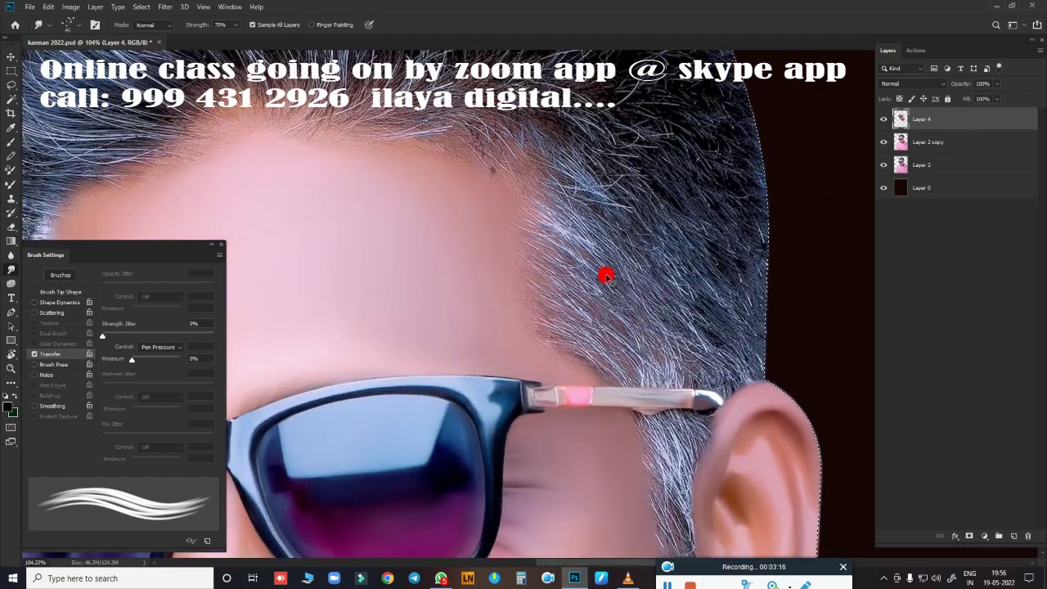
{"action": "left_click", "coordinate": [1013, 536]}
Step: Recheck Shape Dynamics off, adjust the Transfer minimum, and shrink the brush to 80 px
{"action": "right_click", "coordinate": [586, 449]}
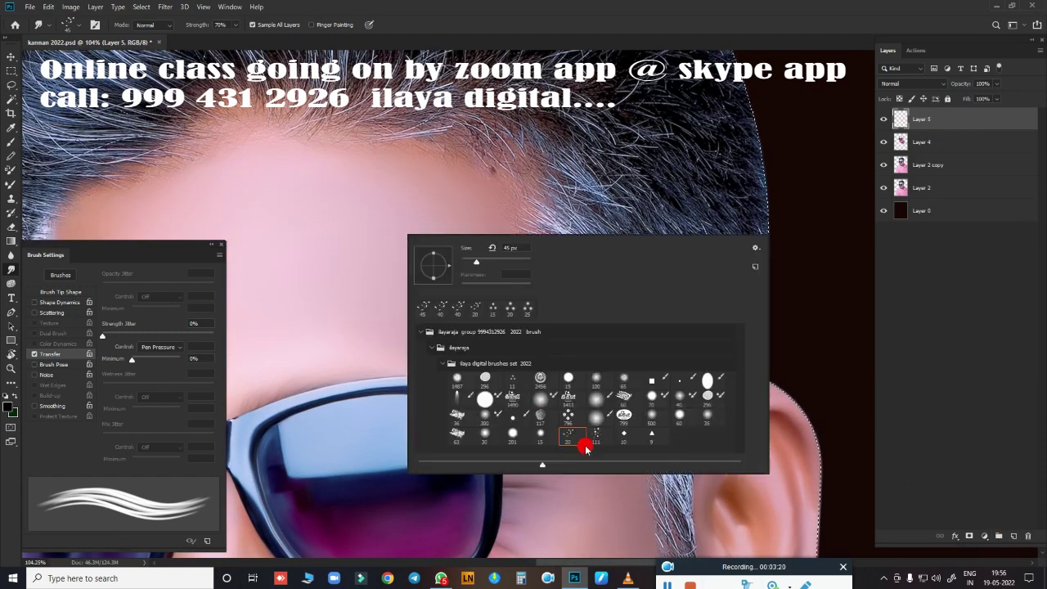
{"action": "left_click", "coordinate": [401, 170]}
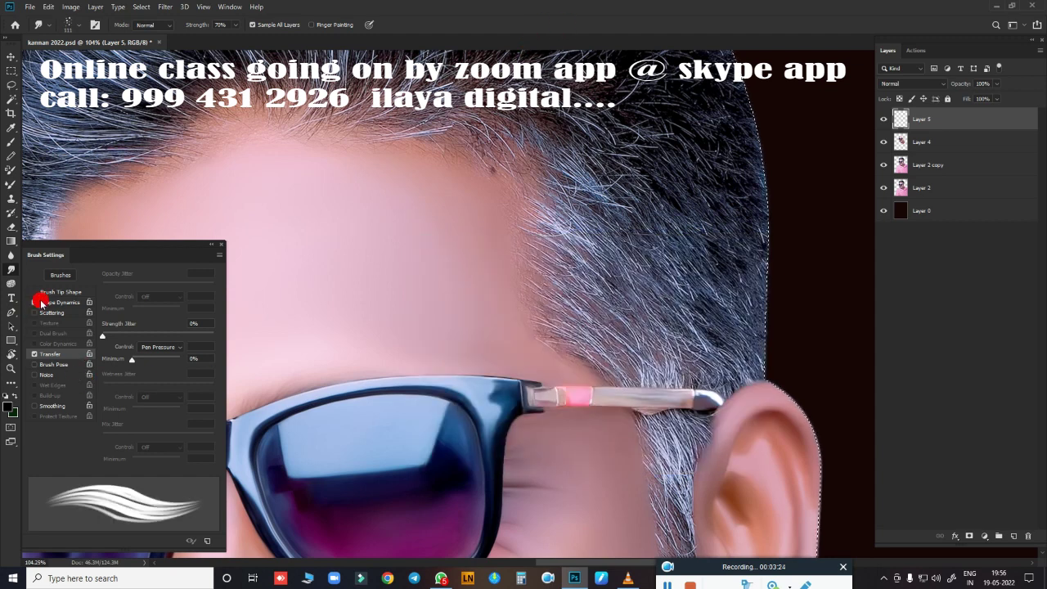
{"action": "left_click", "coordinate": [45, 305]}
{"action": "left_click", "coordinate": [34, 303]}
{"action": "left_click", "coordinate": [50, 354]}
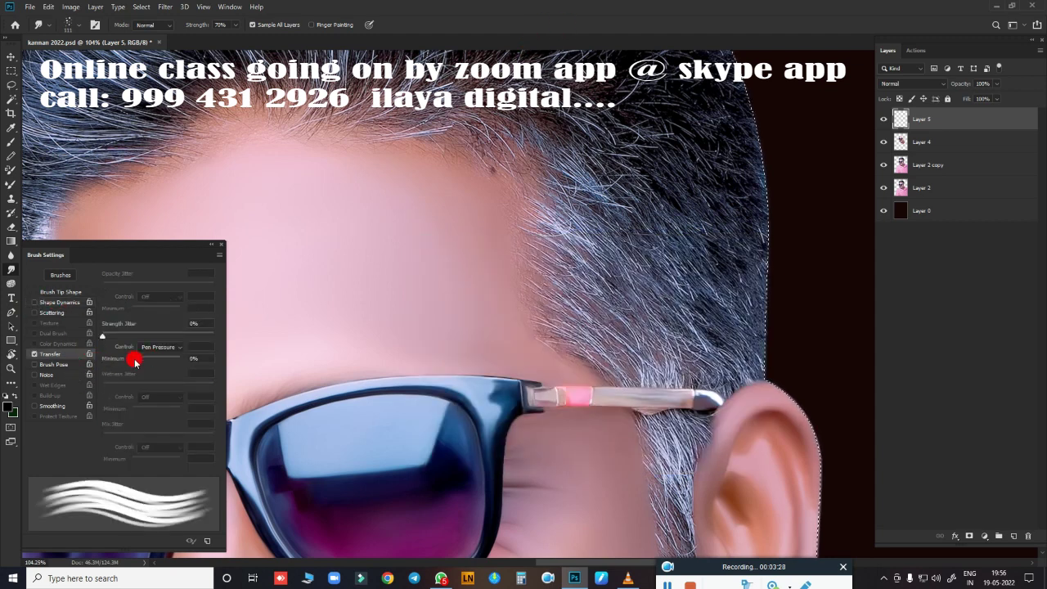
{"action": "left_click_drag", "start_coordinate": [135, 362], "coordinate": [132, 360]}
{"action": "left_click", "coordinate": [72, 291]}
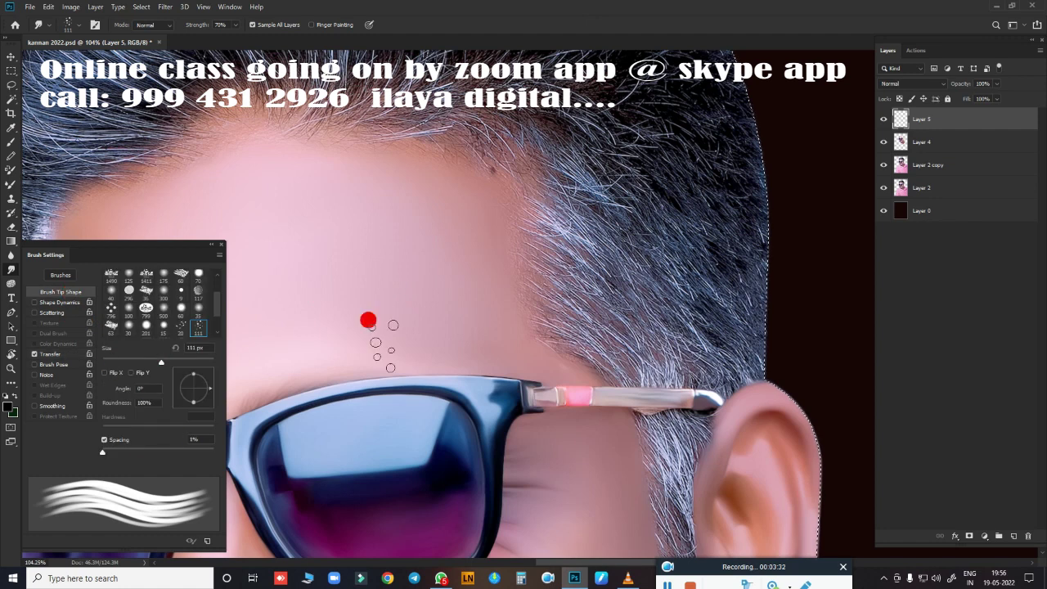
{"action": "scroll", "coordinate": [514, 244], "scroll_direction": "up", "scroll_amount": 3}
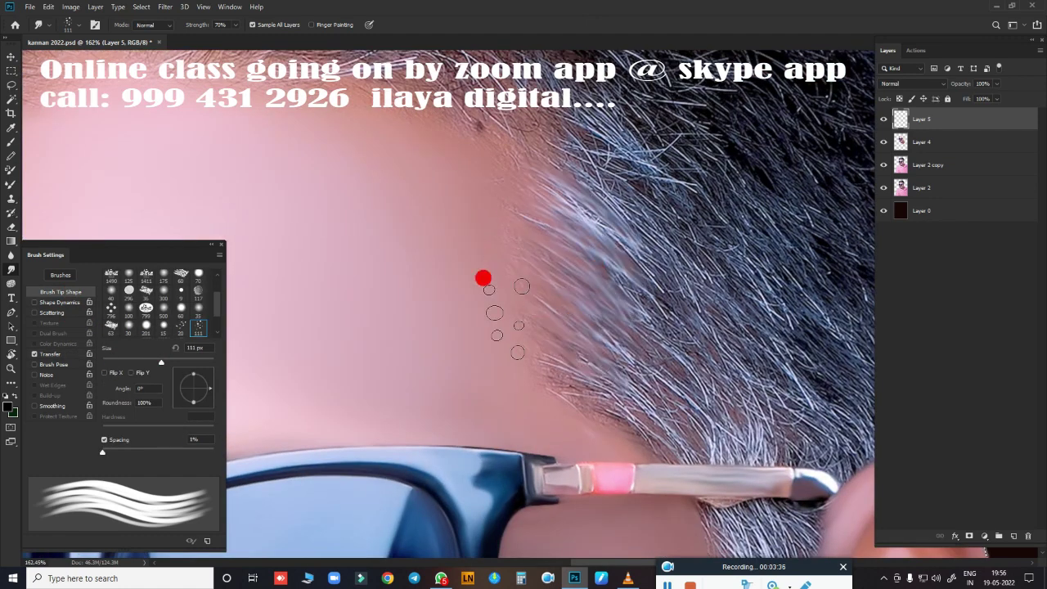
{"action": "key", "text": "bracketleft"}
{"action": "key", "text": "bracketleft"}
{"action": "key", "text": "bracketleft"}
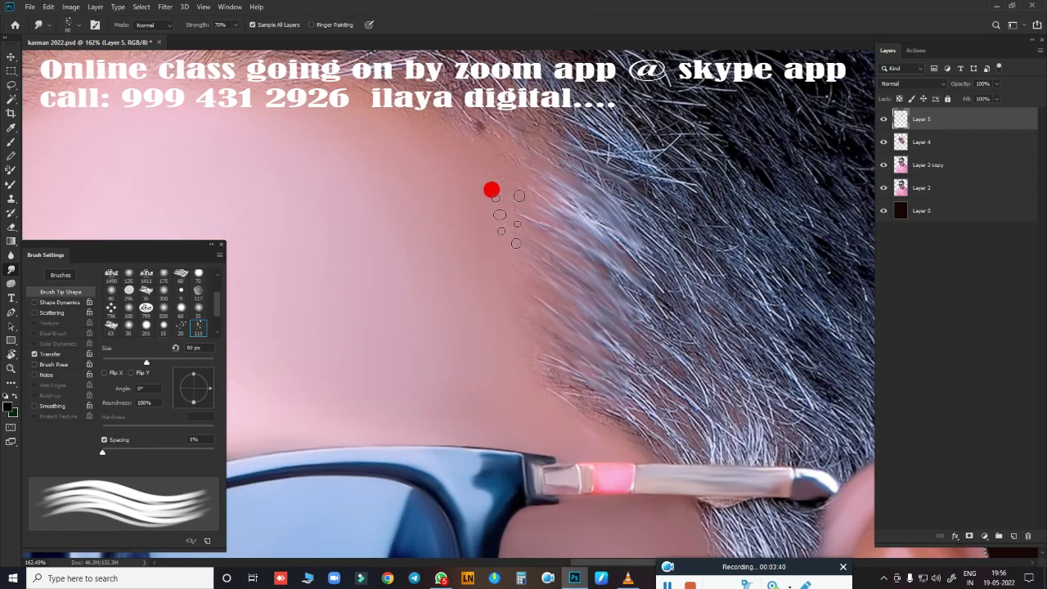
Step: Switch to the 11 px preset, sized to 30 px with 1% spacing
{"action": "right_click", "coordinate": [466, 217]}
{"action": "left_click", "coordinate": [563, 350]}
{"action": "left_click", "coordinate": [607, 38]}
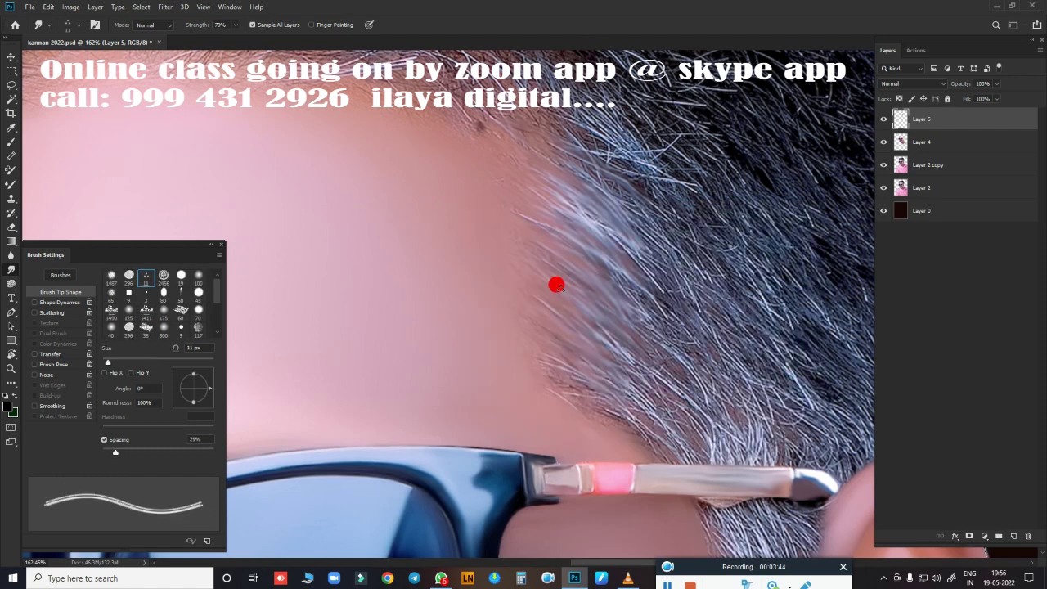
{"action": "scroll", "coordinate": [581, 318], "scroll_direction": "up", "scroll_amount": 2}
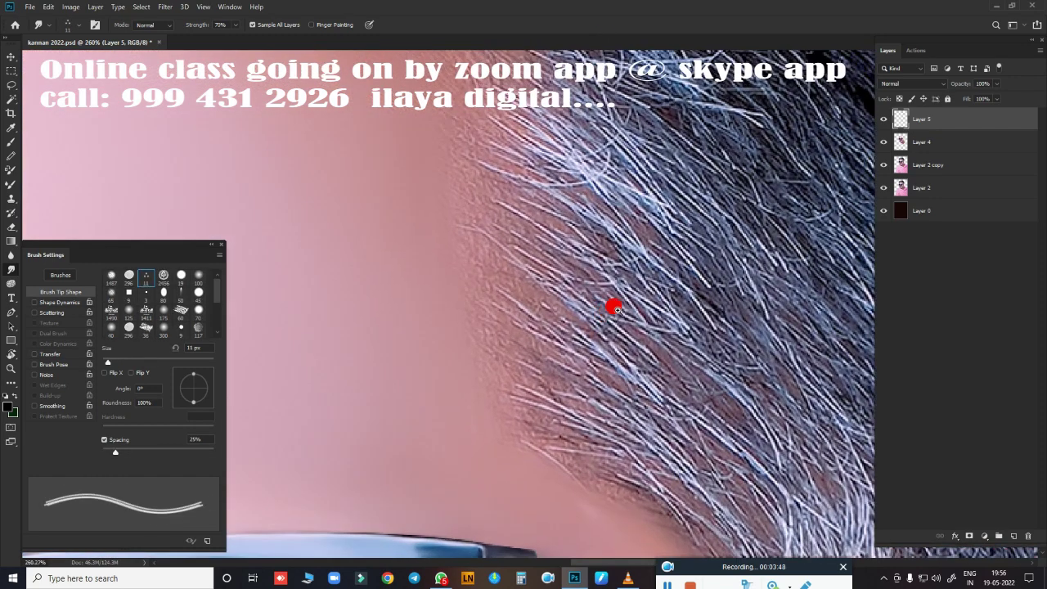
{"action": "scroll", "coordinate": [612, 303], "scroll_direction": "up", "scroll_amount": 2}
{"action": "key", "text": "bracketright"}
{"action": "key", "text": "bracketright"}
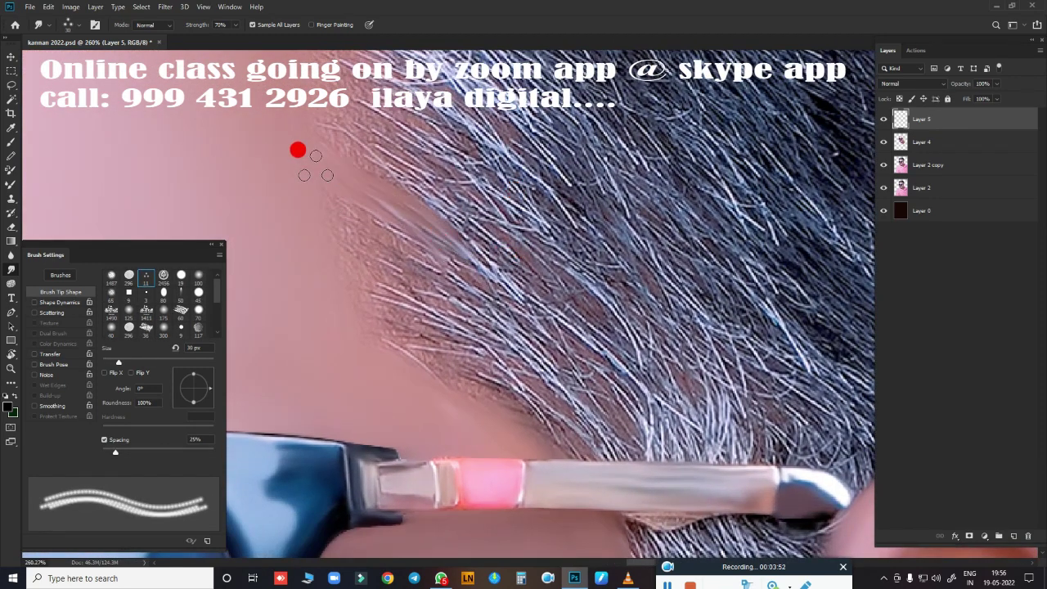
{"action": "left_click_drag", "start_coordinate": [115, 451], "coordinate": [103, 451]}
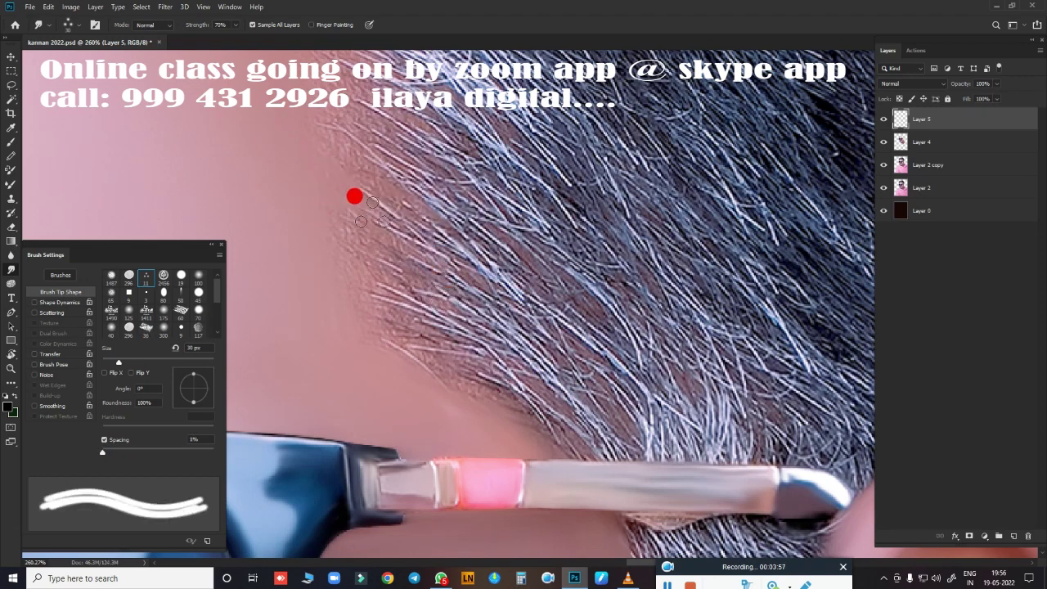
Step: Smudge temple and hairline strands into the skin with a 25 px brush, then close Brush Settings
{"action": "mouse_move", "coordinate": [354, 197]}
{"action": "left_mouse_down"}
{"action": "mouse_move", "coordinate": [396, 257]}
{"action": "mouse_move", "coordinate": [474, 320]}
{"action": "mouse_move", "coordinate": [349, 300]}
{"action": "mouse_move", "coordinate": [400, 332]}
{"action": "left_mouse_up"}
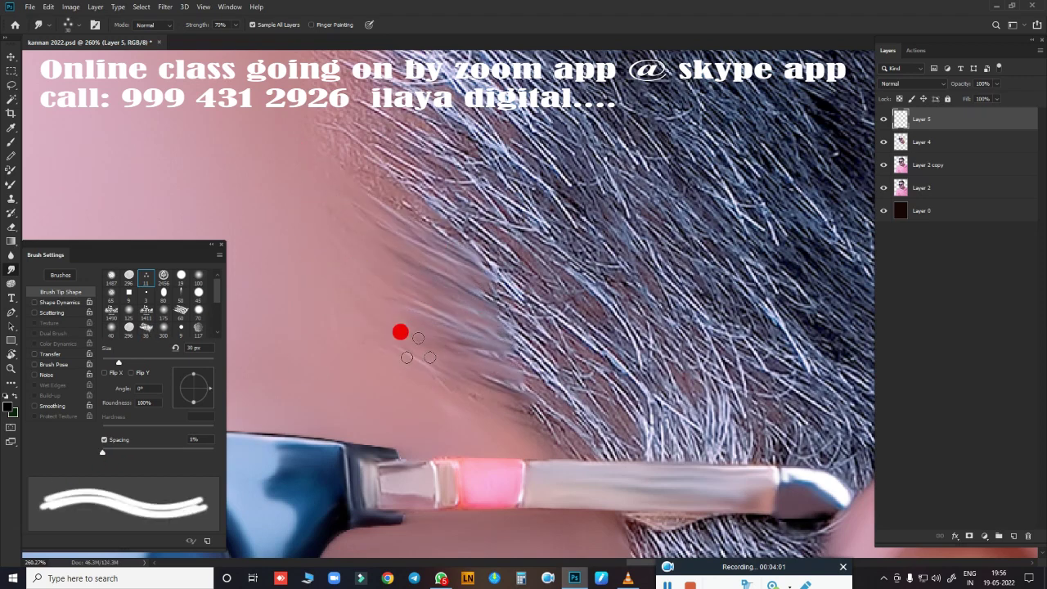
{"action": "scroll", "coordinate": [527, 315], "scroll_direction": "down", "scroll_amount": 3}
{"action": "scroll", "coordinate": [335, 157], "scroll_direction": "up", "scroll_amount": 2}
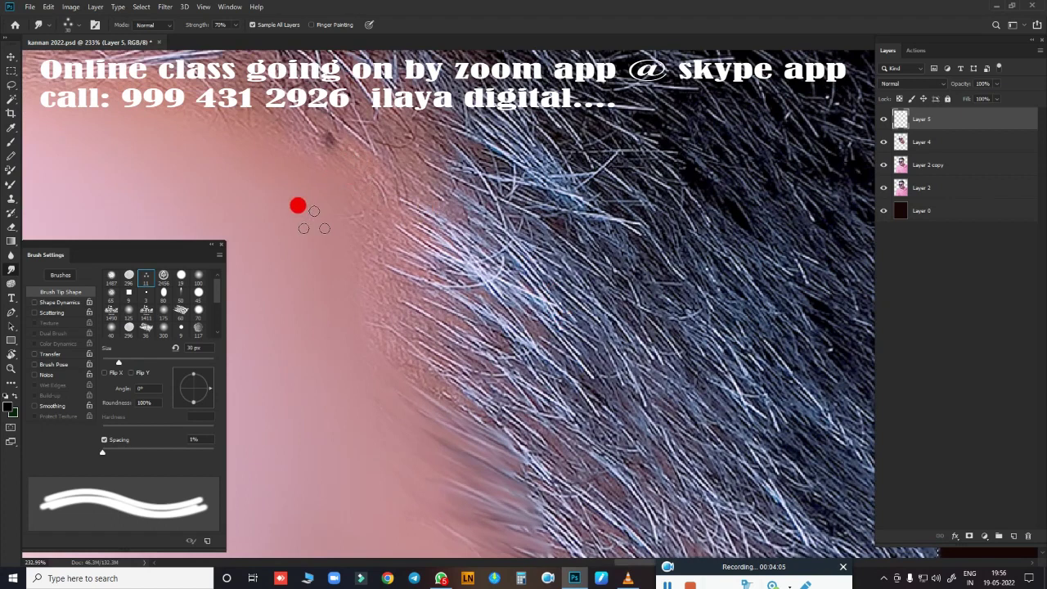
{"action": "key", "text": "bracketleft"}
{"action": "mouse_move", "coordinate": [397, 161]}
{"action": "left_mouse_down"}
{"action": "mouse_move", "coordinate": [414, 215]}
{"action": "mouse_move", "coordinate": [358, 201]}
{"action": "mouse_move", "coordinate": [502, 328]}
{"action": "mouse_move", "coordinate": [348, 273]}
{"action": "mouse_move", "coordinate": [477, 419]}
{"action": "mouse_move", "coordinate": [467, 249]}
{"action": "left_mouse_up"}
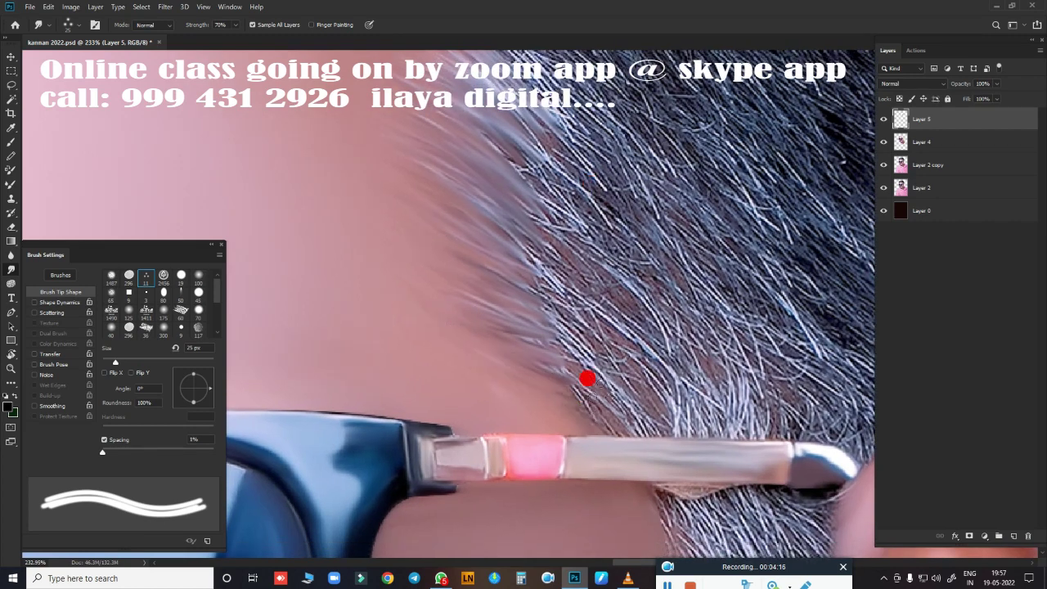
{"action": "mouse_move", "coordinate": [588, 378]}
{"action": "left_mouse_down"}
{"action": "mouse_move", "coordinate": [477, 204]}
{"action": "mouse_move", "coordinate": [549, 393]}
{"action": "mouse_move", "coordinate": [493, 328]}
{"action": "mouse_move", "coordinate": [415, 271]}
{"action": "mouse_move", "coordinate": [622, 369]}
{"action": "mouse_move", "coordinate": [486, 244]}
{"action": "mouse_move", "coordinate": [659, 311]}
{"action": "mouse_move", "coordinate": [707, 372]}
{"action": "mouse_move", "coordinate": [418, 161]}
{"action": "mouse_move", "coordinate": [496, 229]}
{"action": "mouse_move", "coordinate": [433, 122]}
{"action": "mouse_move", "coordinate": [502, 244]}
{"action": "left_mouse_up"}
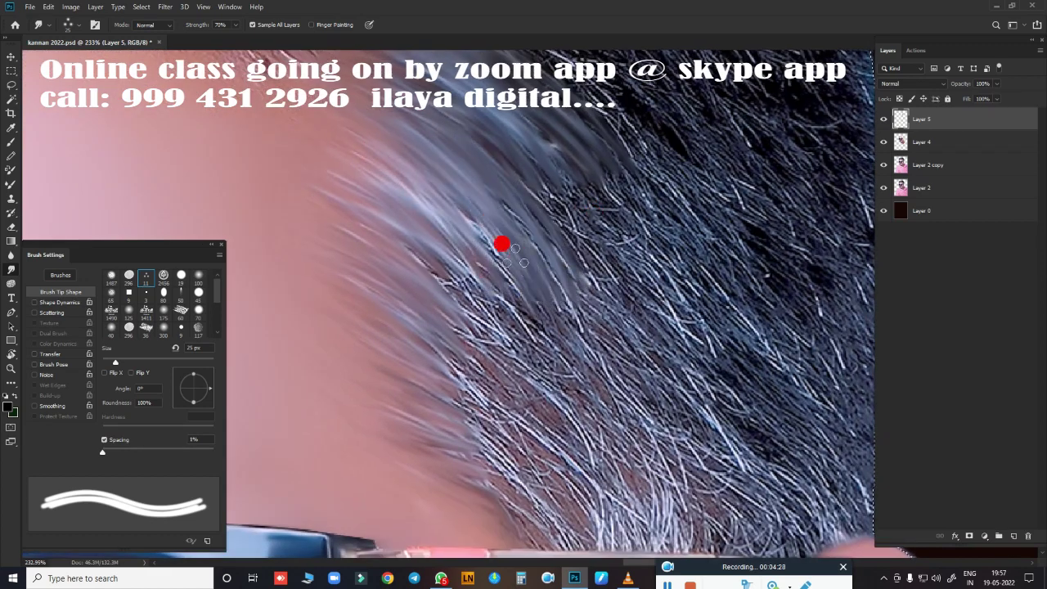
{"action": "scroll", "coordinate": [602, 343], "scroll_direction": "down", "scroll_amount": 5}
{"action": "scroll", "coordinate": [561, 279], "scroll_direction": "up", "scroll_amount": 3}
{"action": "scroll", "coordinate": [587, 271], "scroll_direction": "up", "scroll_amount": 1}
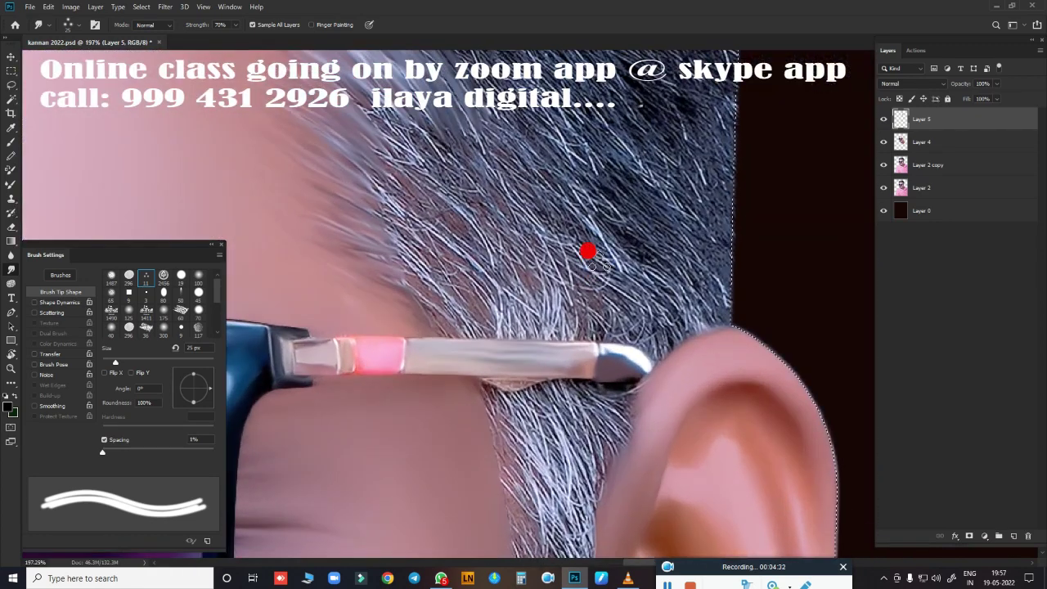
{"action": "left_click", "coordinate": [221, 243]}
Step: Rotate the canvas to follow the hair and smear the strands into smooth strokes
{"action": "key", "text": "r"}
{"action": "left_click_drag", "start_coordinate": [570, 262], "coordinate": [393, 421]}
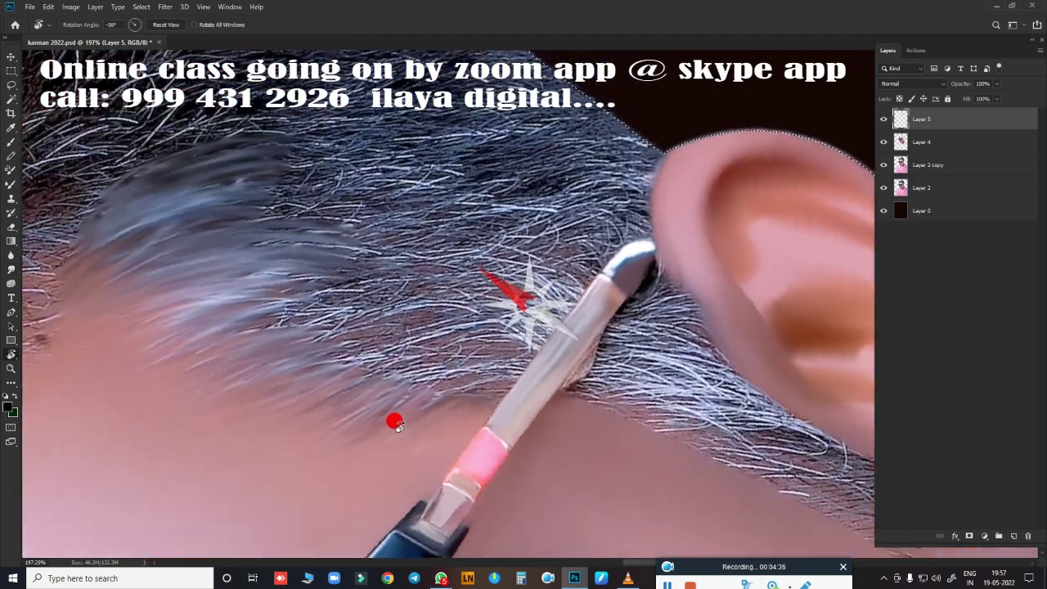
{"action": "scroll", "coordinate": [545, 215], "scroll_direction": "up", "scroll_amount": 2}
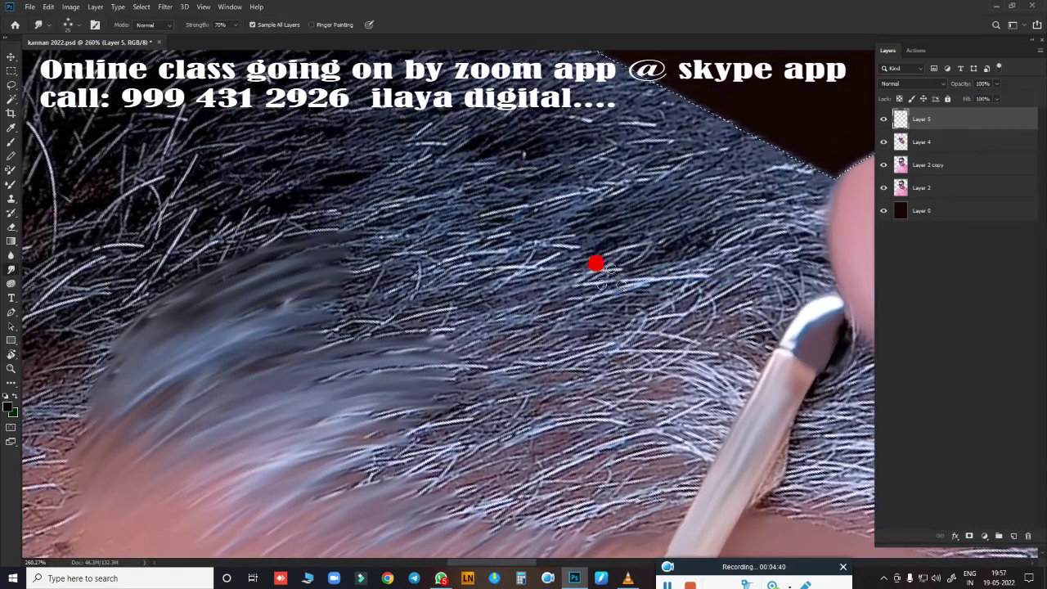
{"action": "mouse_move", "coordinate": [450, 236]}
{"action": "left_mouse_down"}
{"action": "mouse_move", "coordinate": [529, 209]}
{"action": "mouse_move", "coordinate": [327, 276]}
{"action": "mouse_move", "coordinate": [503, 298]}
{"action": "mouse_move", "coordinate": [241, 315]}
{"action": "left_mouse_up"}
{"action": "mouse_move", "coordinate": [285, 208]}
{"action": "left_mouse_down"}
{"action": "mouse_move", "coordinate": [369, 171]}
{"action": "mouse_move", "coordinate": [381, 191]}
{"action": "mouse_move", "coordinate": [320, 234]}
{"action": "mouse_move", "coordinate": [613, 270]}
{"action": "mouse_move", "coordinate": [344, 335]}
{"action": "mouse_move", "coordinate": [384, 346]}
{"action": "mouse_move", "coordinate": [610, 351]}
{"action": "mouse_move", "coordinate": [302, 431]}
{"action": "left_mouse_up"}
{"action": "scroll", "coordinate": [302, 431], "scroll_direction": "down", "scroll_amount": 5}
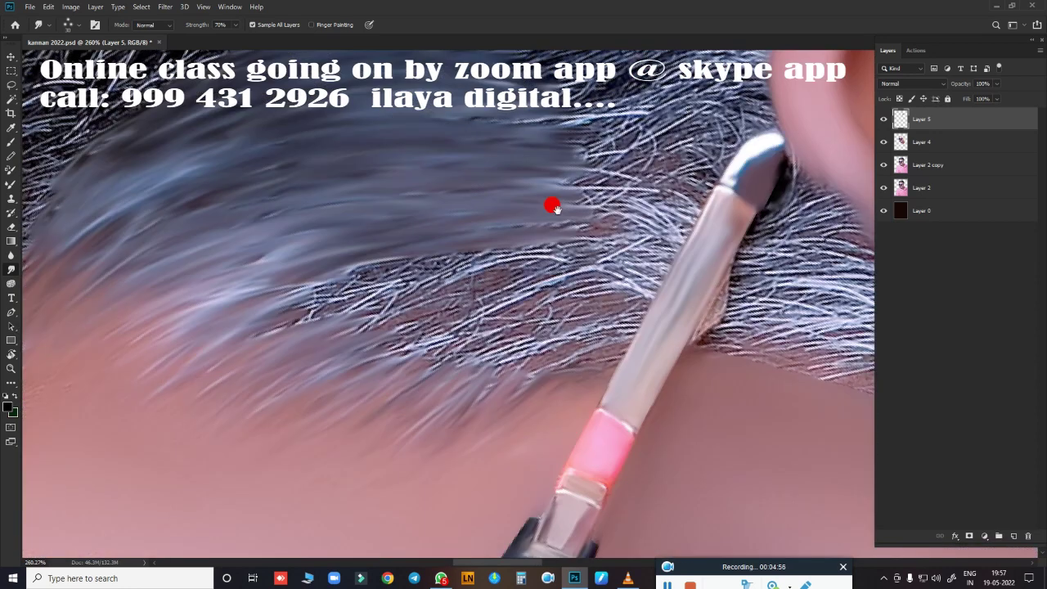
Step: Raise smudge Strength to 80% and smooth the remaining wiry strands near the clipper
{"action": "mouse_move", "coordinate": [442, 234]}
{"action": "left_mouse_down"}
{"action": "mouse_move", "coordinate": [477, 196]}
{"action": "mouse_move", "coordinate": [629, 168]}
{"action": "left_mouse_up"}
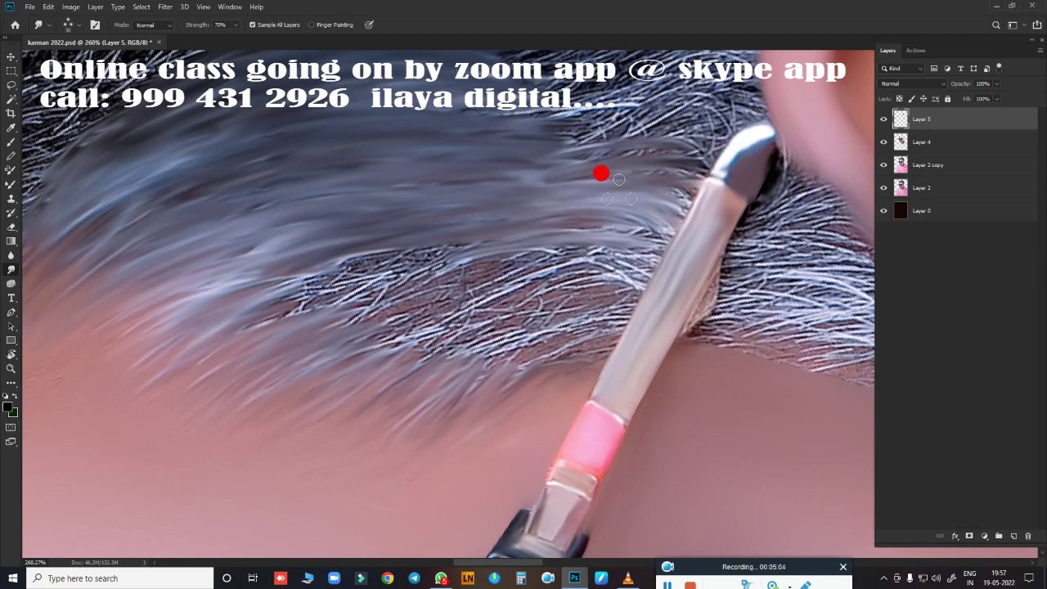
{"action": "mouse_move", "coordinate": [600, 171]}
{"action": "left_mouse_down"}
{"action": "mouse_move", "coordinate": [625, 191]}
{"action": "mouse_move", "coordinate": [610, 175]}
{"action": "left_mouse_up"}
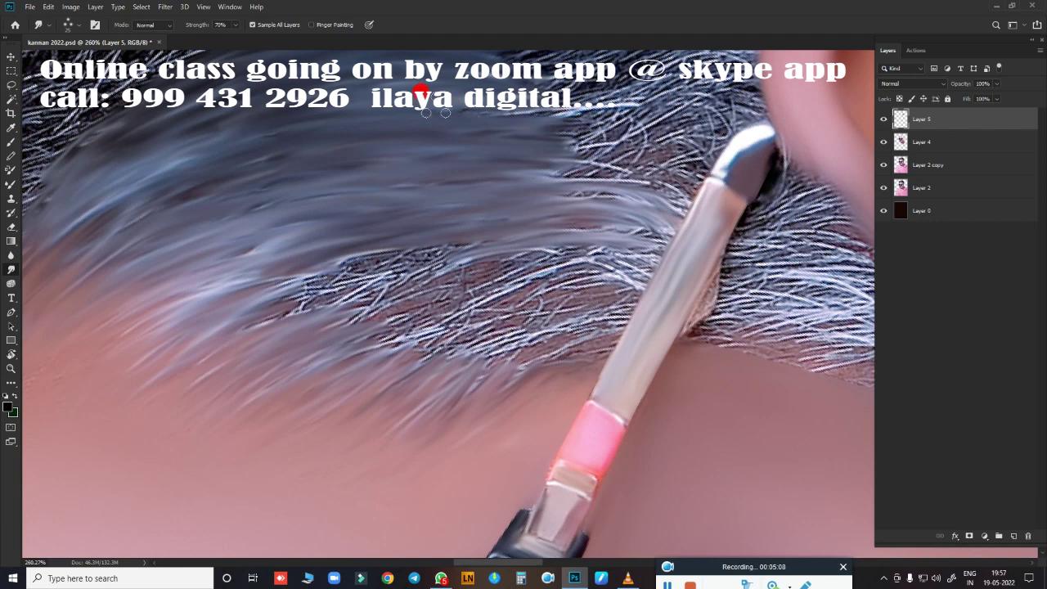
{"action": "mouse_move", "coordinate": [420, 92]}
{"action": "left_mouse_down"}
{"action": "mouse_move", "coordinate": [683, 70]}
{"action": "mouse_move", "coordinate": [592, 101]}
{"action": "mouse_move", "coordinate": [703, 98]}
{"action": "left_mouse_up"}
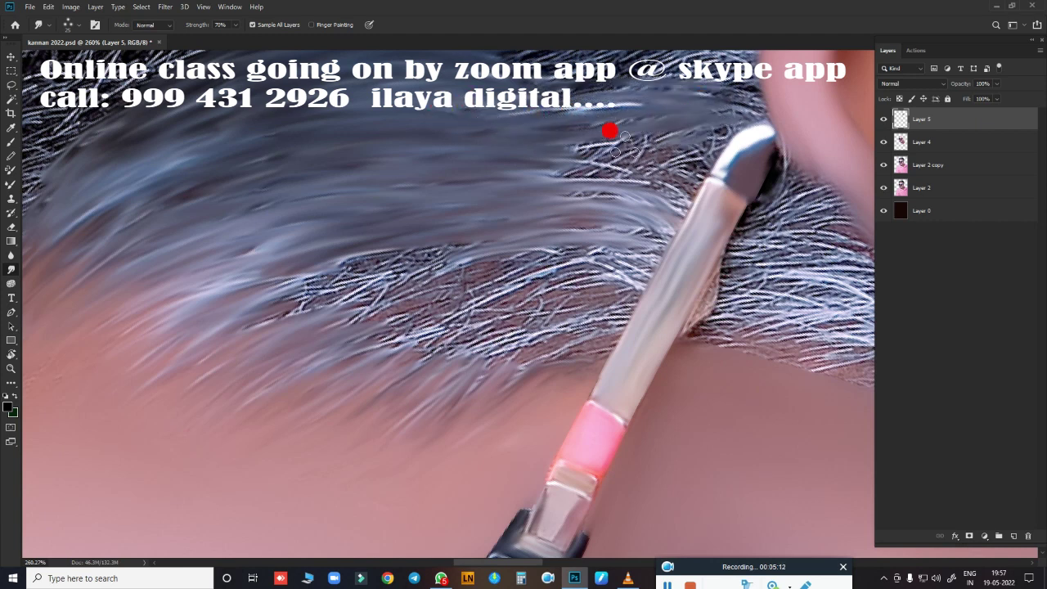
{"action": "key", "text": "8"}
{"action": "left_click_drag", "start_coordinate": [609, 131], "coordinate": [680, 129]}
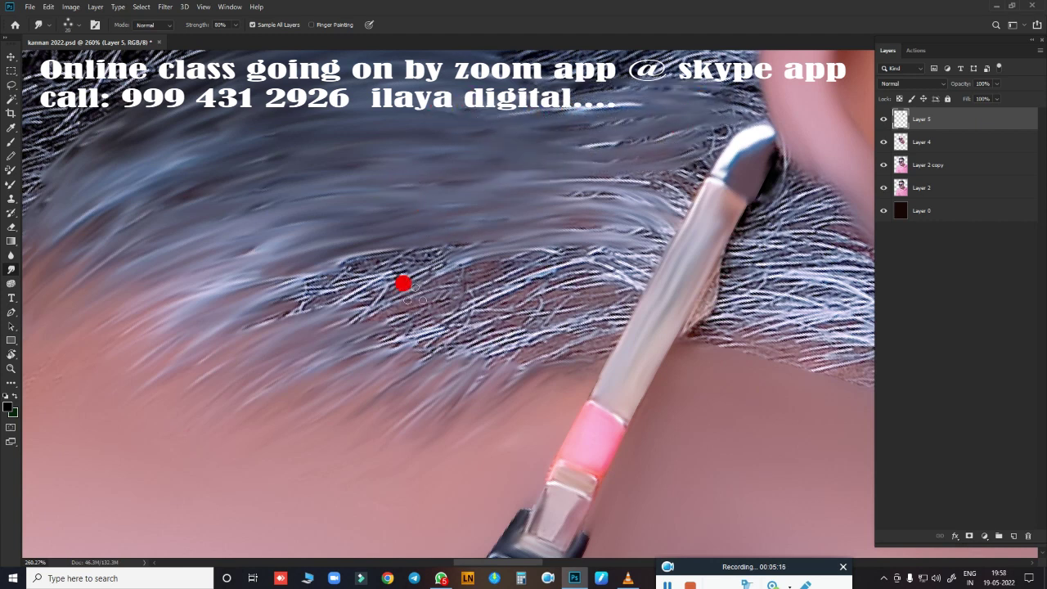
{"action": "mouse_move", "coordinate": [403, 284]}
{"action": "left_mouse_down"}
{"action": "mouse_move", "coordinate": [486, 232]}
{"action": "mouse_move", "coordinate": [555, 257]}
{"action": "mouse_move", "coordinate": [551, 274]}
{"action": "mouse_move", "coordinate": [385, 358]}
{"action": "mouse_move", "coordinate": [581, 292]}
{"action": "mouse_move", "coordinate": [449, 360]}
{"action": "mouse_move", "coordinate": [590, 333]}
{"action": "left_mouse_up"}
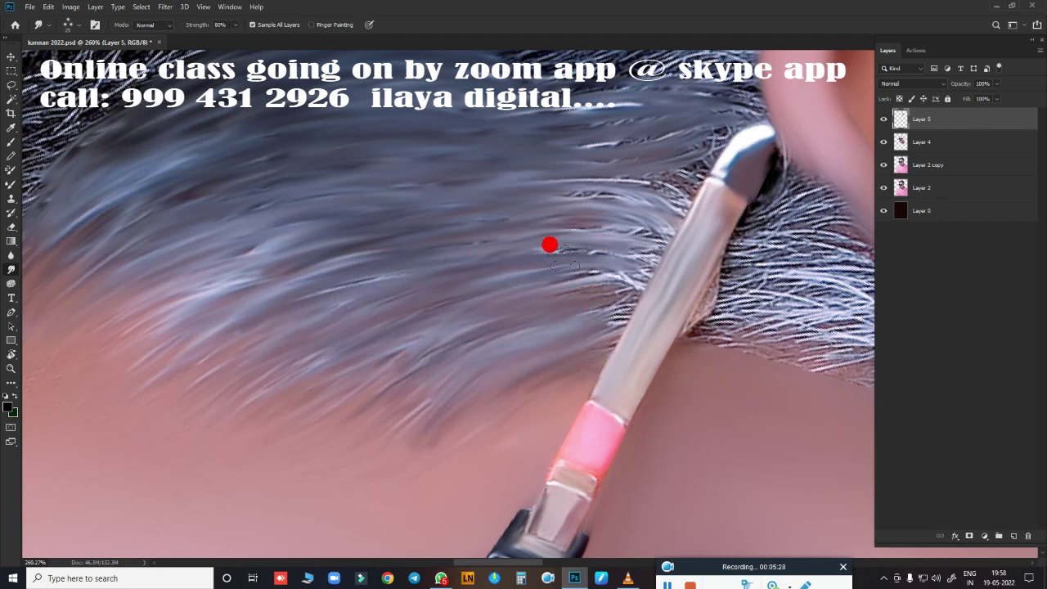
{"action": "left_click_drag", "start_coordinate": [550, 248], "coordinate": [606, 200]}
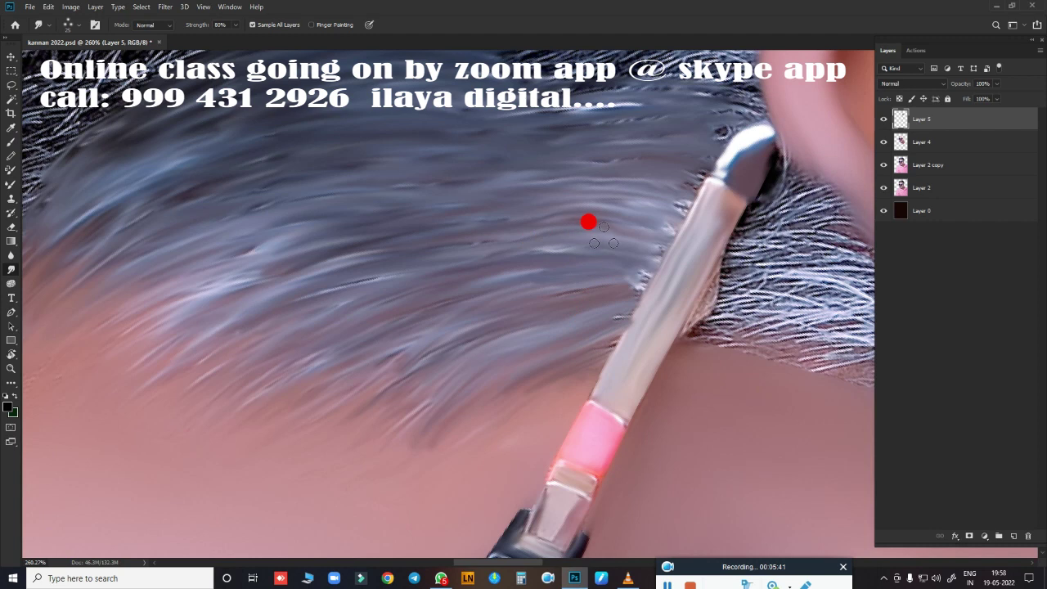
{"action": "scroll", "coordinate": [600, 254], "scroll_direction": "down", "scroll_amount": 3}
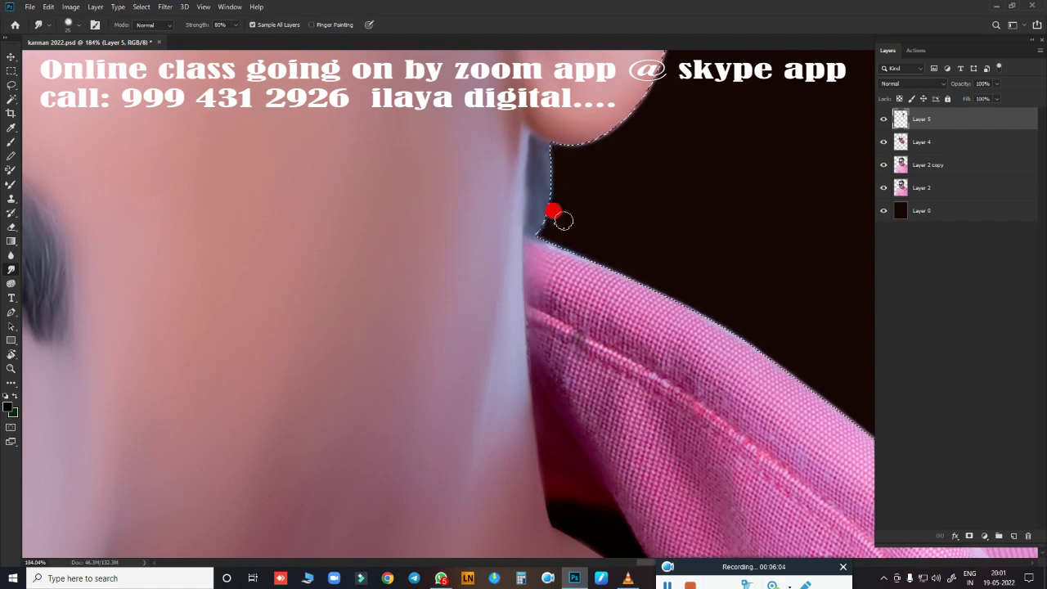
Step: Smudge the hair above the forehead, blending strands toward the hairline and forehead skin
{"action": "scroll", "coordinate": [532, 209], "scroll_direction": "down", "scroll_amount": 5}
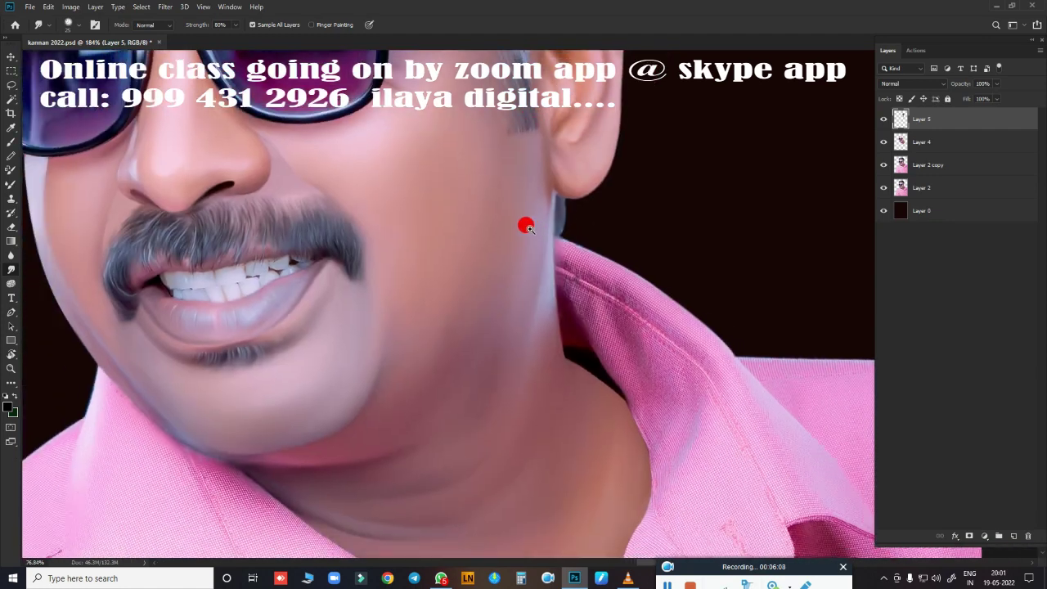
{"action": "left_click_drag", "start_coordinate": [526, 221], "coordinate": [568, 346]}
{"action": "scroll", "coordinate": [456, 248], "scroll_direction": "up", "scroll_amount": 2}
{"action": "scroll", "coordinate": [554, 275], "scroll_direction": "up", "scroll_amount": 3}
{"action": "scroll", "coordinate": [556, 276], "scroll_direction": "down", "scroll_amount": 3}
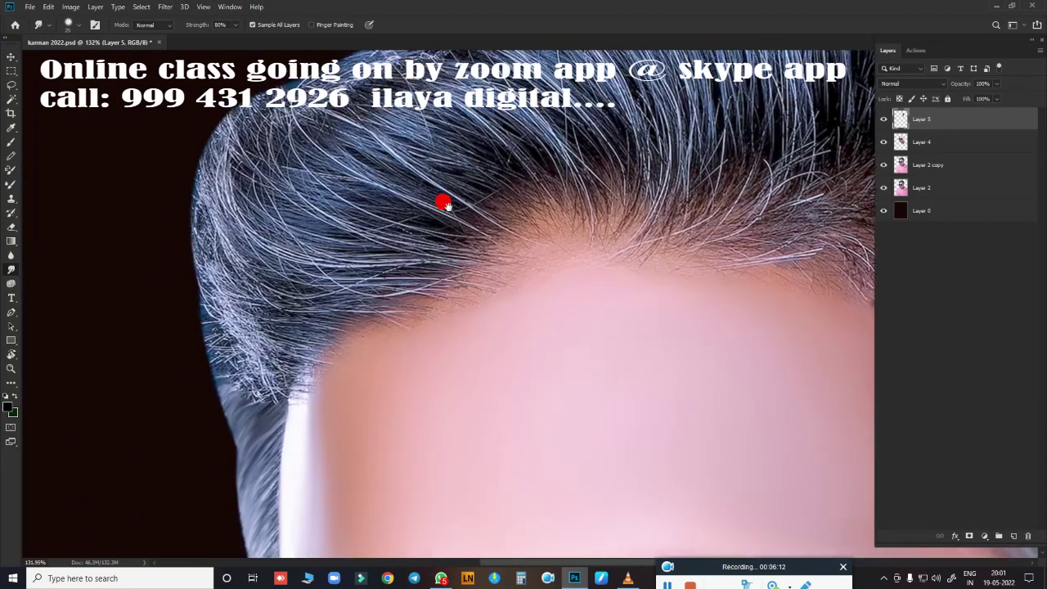
{"action": "scroll", "coordinate": [505, 295], "scroll_direction": "up", "scroll_amount": 4}
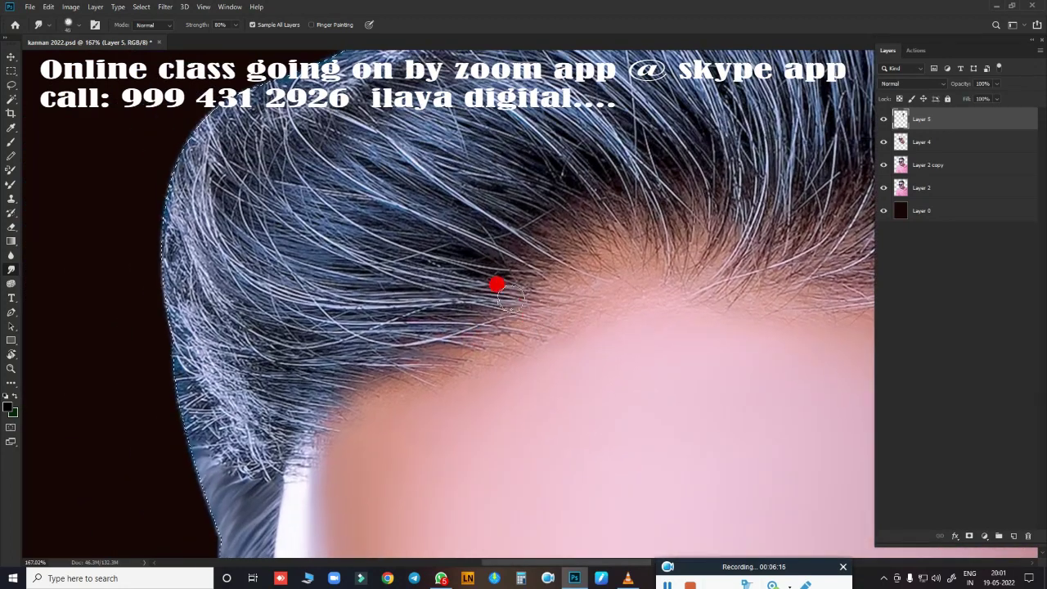
{"action": "mouse_move", "coordinate": [240, 270]}
{"action": "left_mouse_down"}
{"action": "mouse_move", "coordinate": [246, 252]}
{"action": "mouse_move", "coordinate": [534, 310]}
{"action": "mouse_move", "coordinate": [344, 310]}
{"action": "mouse_move", "coordinate": [490, 325]}
{"action": "mouse_move", "coordinate": [379, 343]}
{"action": "mouse_move", "coordinate": [270, 240]}
{"action": "mouse_move", "coordinate": [505, 286]}
{"action": "mouse_move", "coordinate": [337, 231]}
{"action": "mouse_move", "coordinate": [271, 175]}
{"action": "mouse_move", "coordinate": [448, 221]}
{"action": "mouse_move", "coordinate": [454, 214]}
{"action": "mouse_move", "coordinate": [323, 209]}
{"action": "left_mouse_up"}
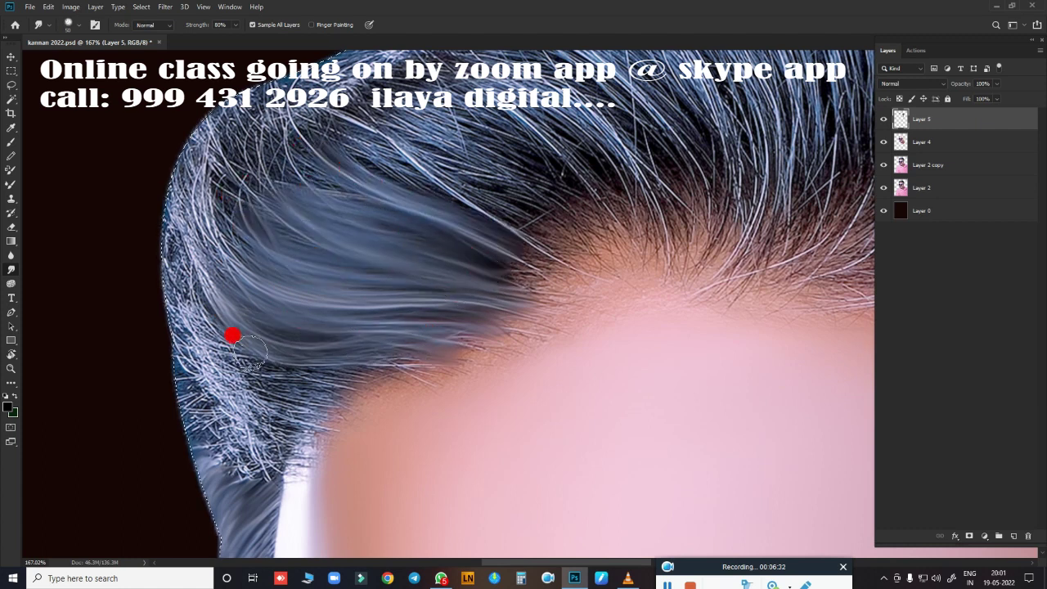
{"action": "left_click_drag", "start_coordinate": [249, 352], "coordinate": [234, 350]}
{"action": "left_click_drag", "start_coordinate": [338, 348], "coordinate": [376, 378]}
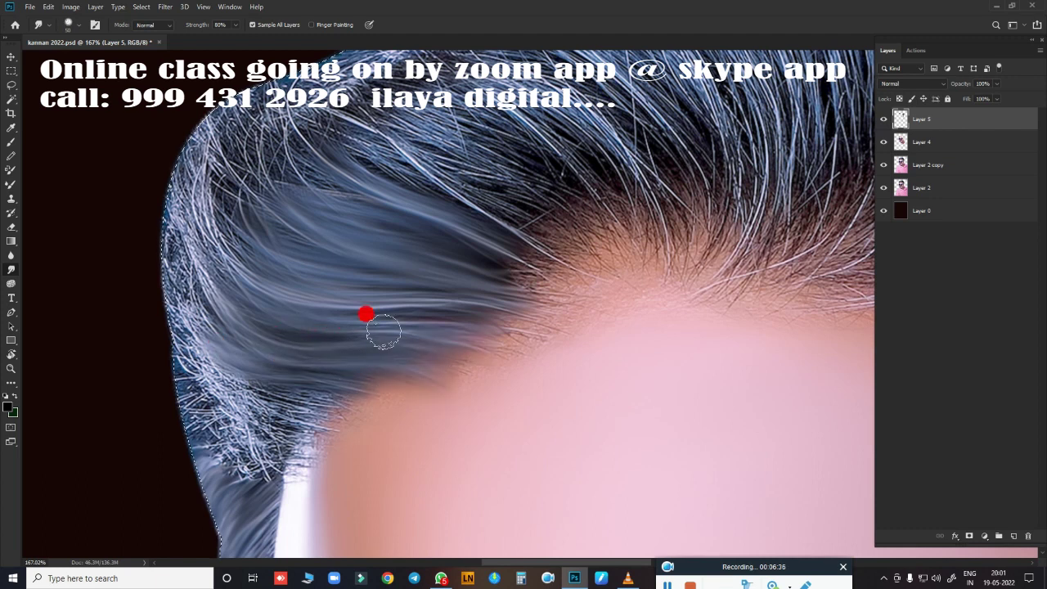
{"action": "left_click_drag", "start_coordinate": [384, 331], "coordinate": [457, 326]}
Step: Smear the temple hair downward and soften the wiry strands at the forehead edge
{"action": "scroll", "coordinate": [468, 342], "scroll_direction": "down", "scroll_amount": 3}
{"action": "scroll", "coordinate": [362, 227], "scroll_direction": "left", "scroll_amount": 3}
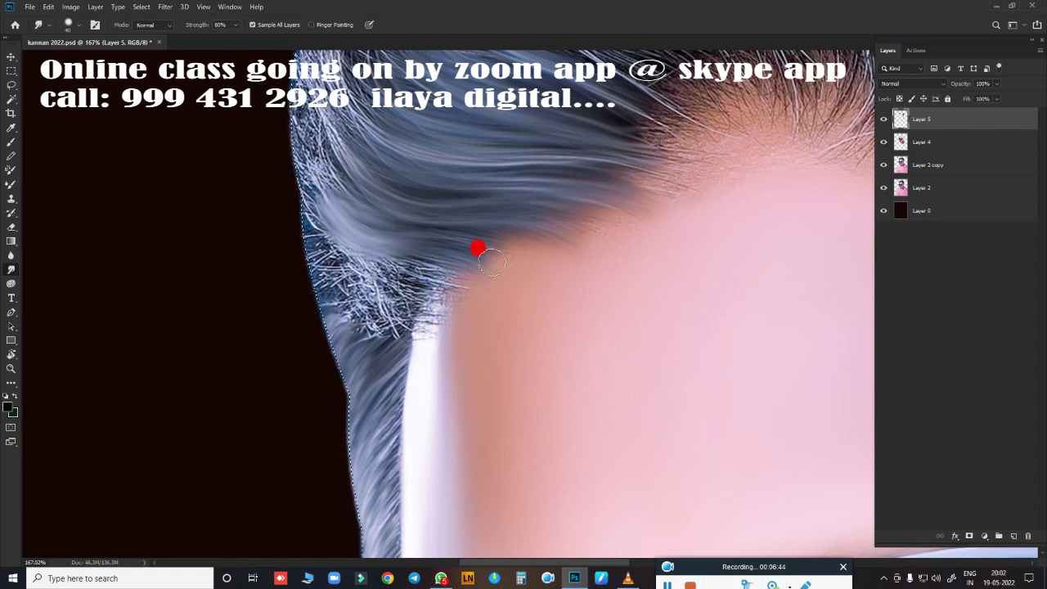
{"action": "left_click_drag", "start_coordinate": [344, 254], "coordinate": [346, 334]}
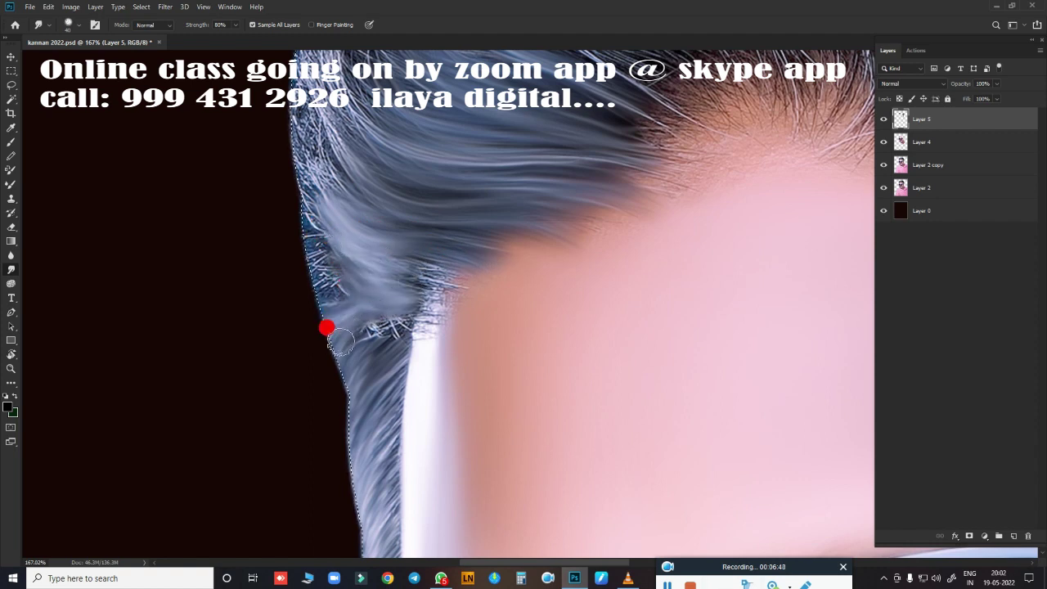
{"action": "scroll", "coordinate": [427, 252], "scroll_direction": "up", "scroll_amount": 2}
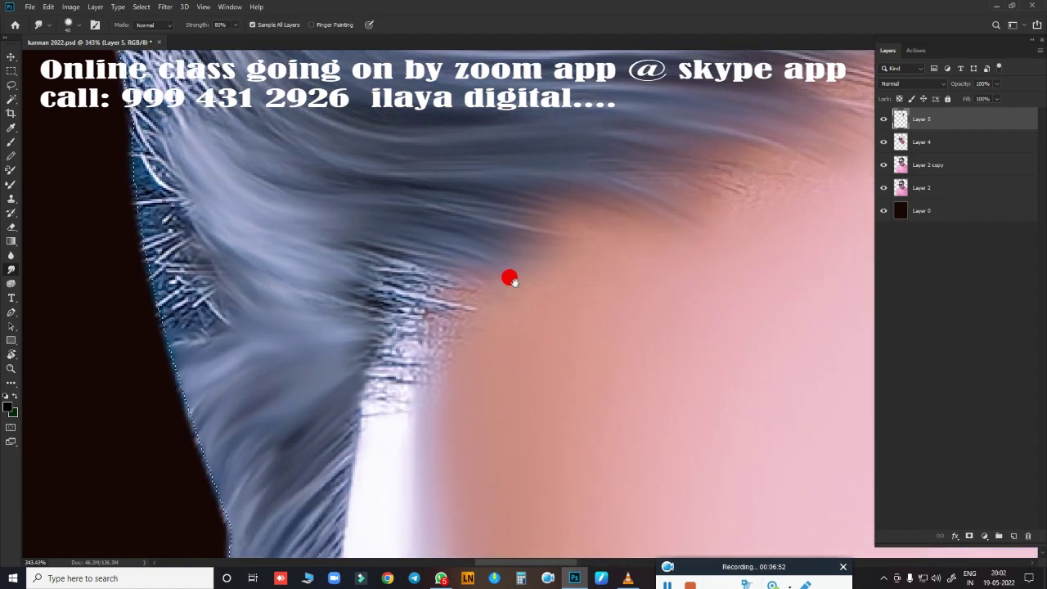
{"action": "scroll", "coordinate": [507, 271], "scroll_direction": "up", "scroll_amount": 1}
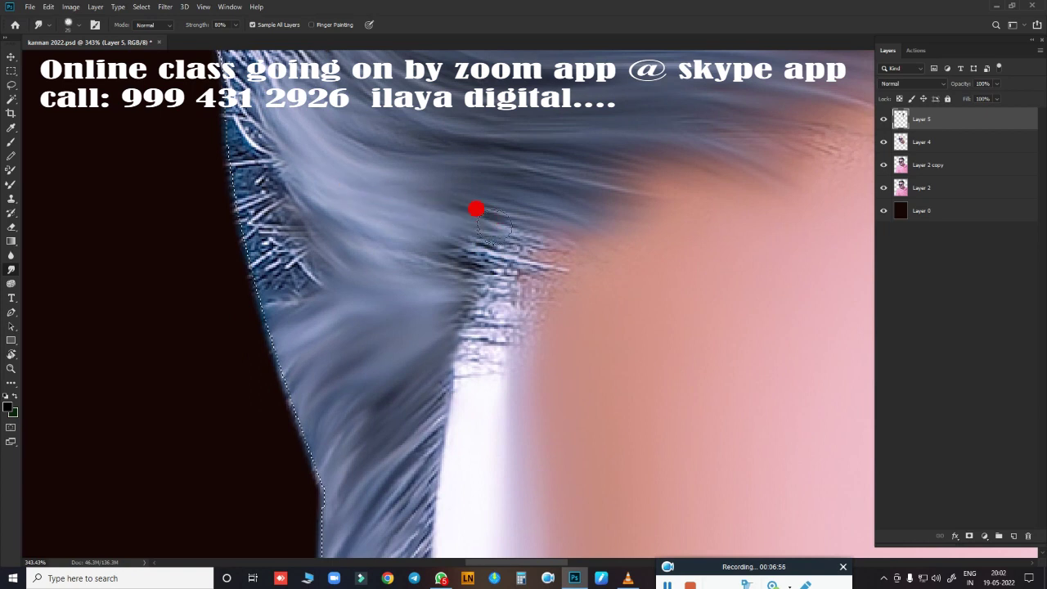
{"action": "left_click_drag", "start_coordinate": [476, 209], "coordinate": [474, 214]}
{"action": "mouse_move", "coordinate": [529, 242]}
{"action": "left_mouse_down"}
{"action": "mouse_move", "coordinate": [426, 210]}
{"action": "mouse_move", "coordinate": [484, 267]}
{"action": "mouse_move", "coordinate": [431, 313]}
{"action": "mouse_move", "coordinate": [397, 371]}
{"action": "mouse_move", "coordinate": [491, 330]}
{"action": "mouse_move", "coordinate": [283, 215]}
{"action": "mouse_move", "coordinate": [229, 129]}
{"action": "mouse_move", "coordinate": [233, 154]}
{"action": "mouse_move", "coordinate": [215, 204]}
{"action": "mouse_move", "coordinate": [189, 205]}
{"action": "left_mouse_up"}
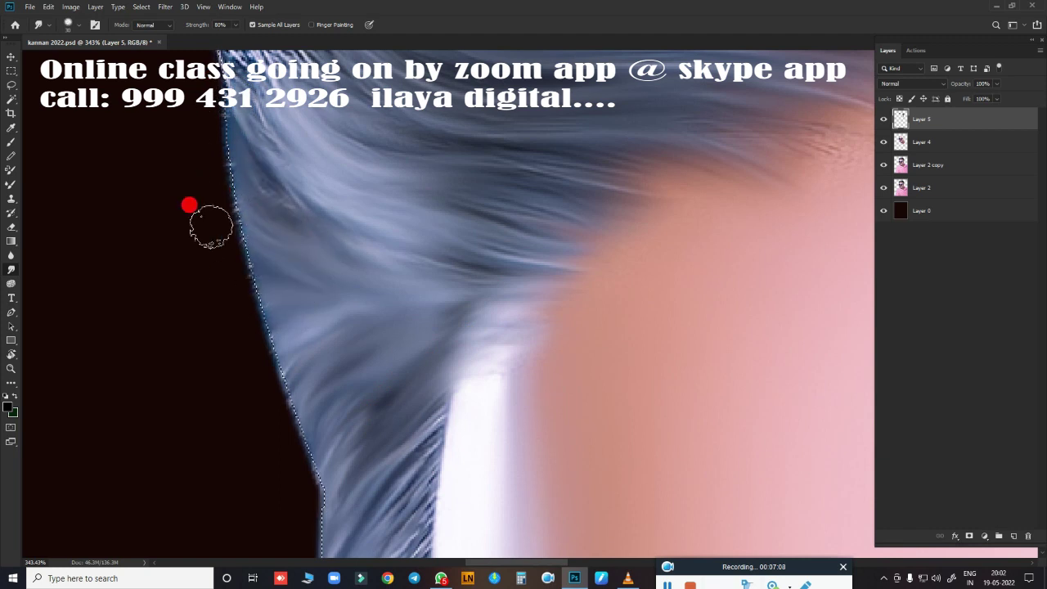
{"action": "scroll", "coordinate": [318, 352], "scroll_direction": "up", "scroll_amount": 4}
{"action": "scroll", "coordinate": [319, 352], "scroll_direction": "down", "scroll_amount": 2}
Step: Smear the hair-edge strands toward the forehead and smooth the hair above the temple
{"action": "scroll", "coordinate": [409, 327], "scroll_direction": "down", "scroll_amount": 2}
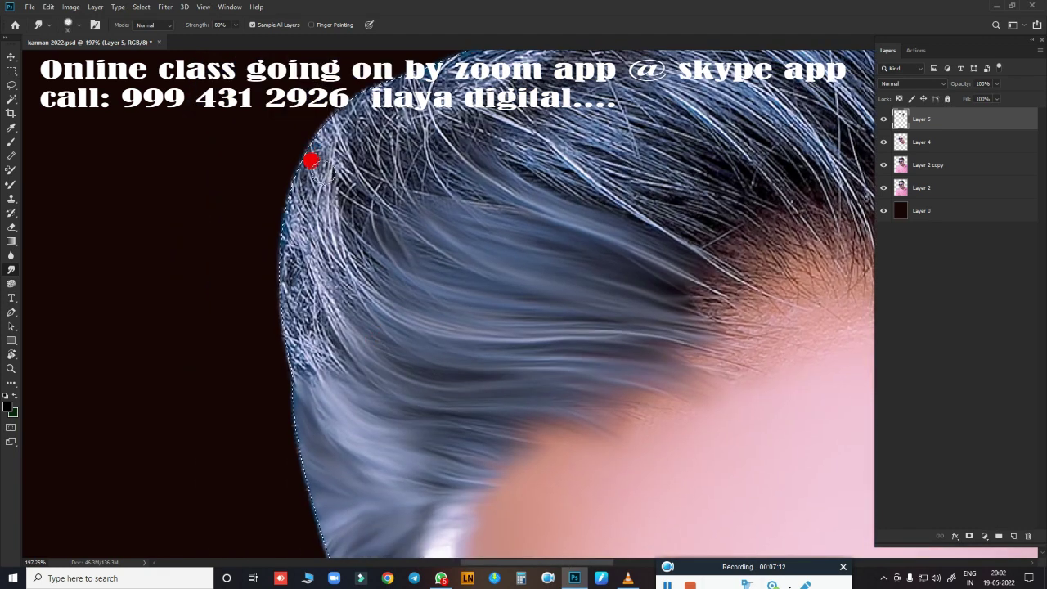
{"action": "mouse_move", "coordinate": [323, 185]}
{"action": "left_mouse_down"}
{"action": "mouse_move", "coordinate": [362, 223]}
{"action": "mouse_move", "coordinate": [355, 327]}
{"action": "mouse_move", "coordinate": [289, 240]}
{"action": "mouse_move", "coordinate": [326, 365]}
{"action": "left_mouse_up"}
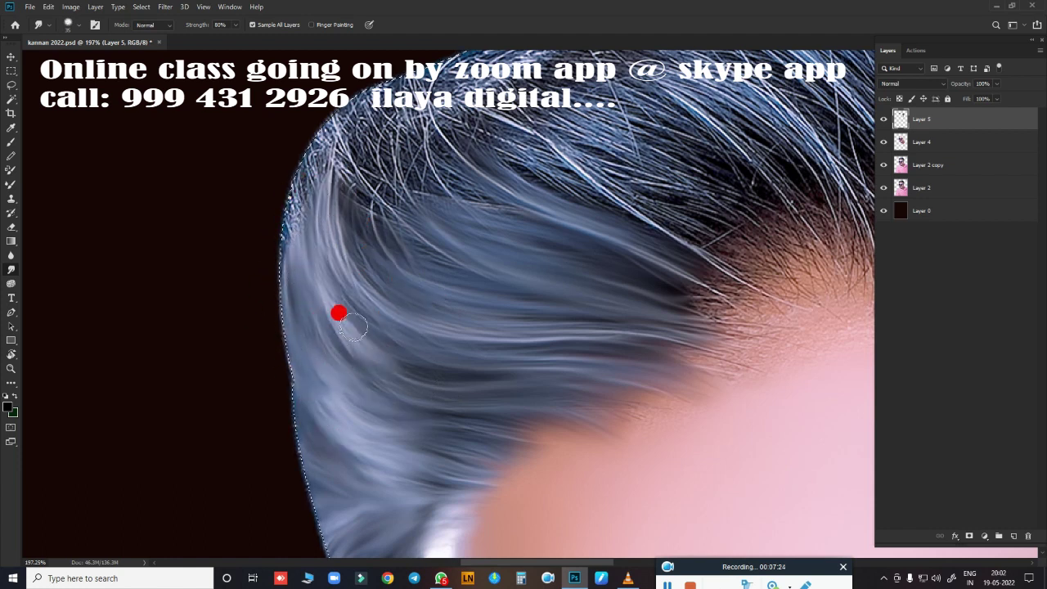
{"action": "left_click_drag", "start_coordinate": [358, 309], "coordinate": [310, 312]}
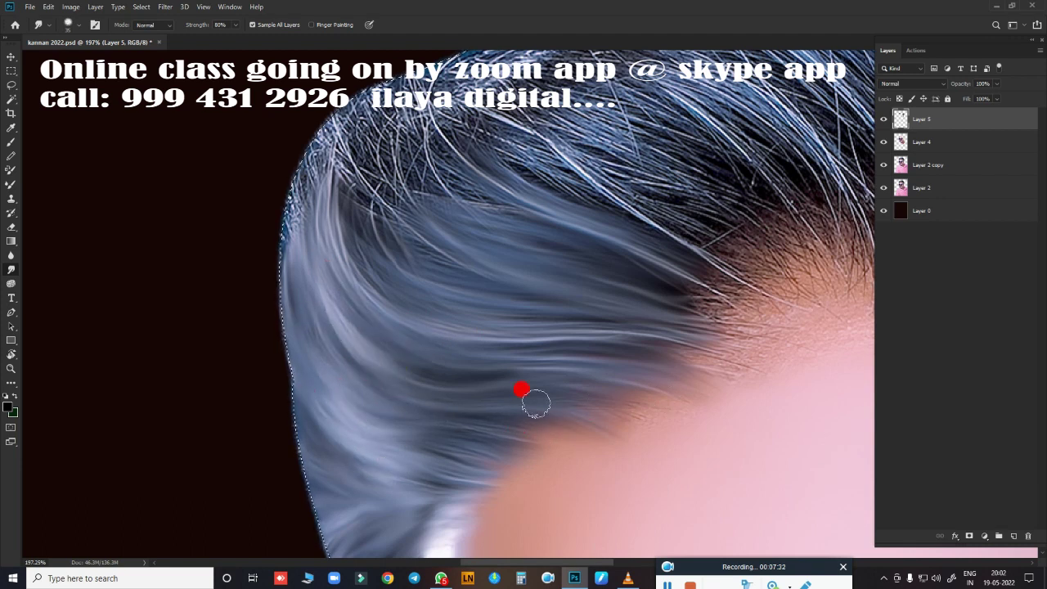
{"action": "left_click_drag", "start_coordinate": [609, 381], "coordinate": [398, 393]}
{"action": "mouse_move", "coordinate": [381, 203]}
{"action": "left_mouse_down"}
{"action": "mouse_move", "coordinate": [543, 281]}
{"action": "mouse_move", "coordinate": [425, 174]}
{"action": "mouse_move", "coordinate": [479, 198]}
{"action": "left_mouse_up"}
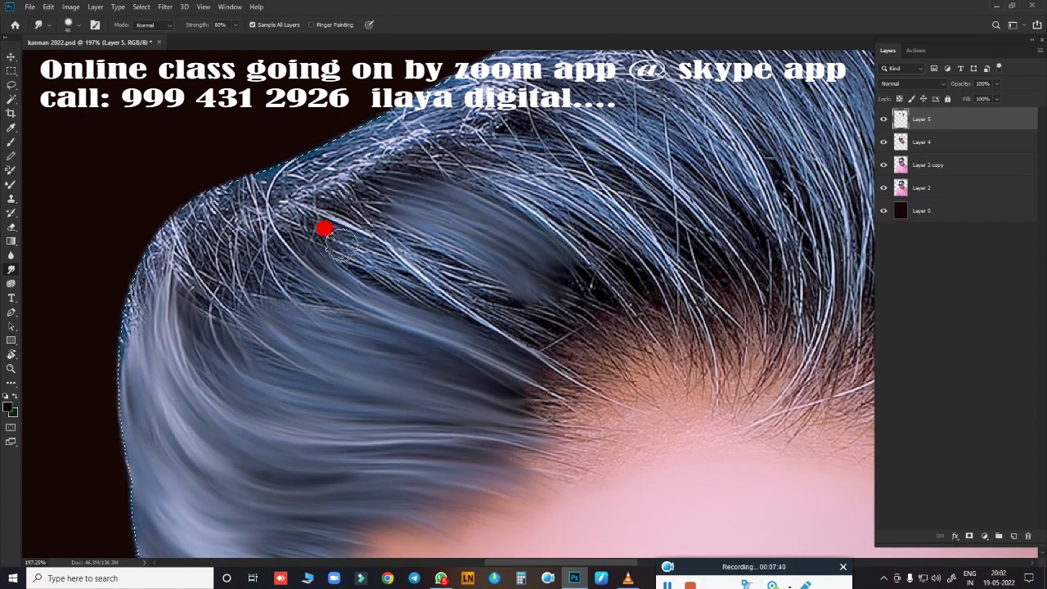
{"action": "mouse_move", "coordinate": [325, 229]}
{"action": "left_mouse_down"}
{"action": "mouse_move", "coordinate": [404, 281]}
{"action": "mouse_move", "coordinate": [428, 257]}
{"action": "mouse_move", "coordinate": [379, 209]}
{"action": "mouse_move", "coordinate": [528, 287]}
{"action": "mouse_move", "coordinate": [442, 270]}
{"action": "mouse_move", "coordinate": [565, 284]}
{"action": "left_mouse_up"}
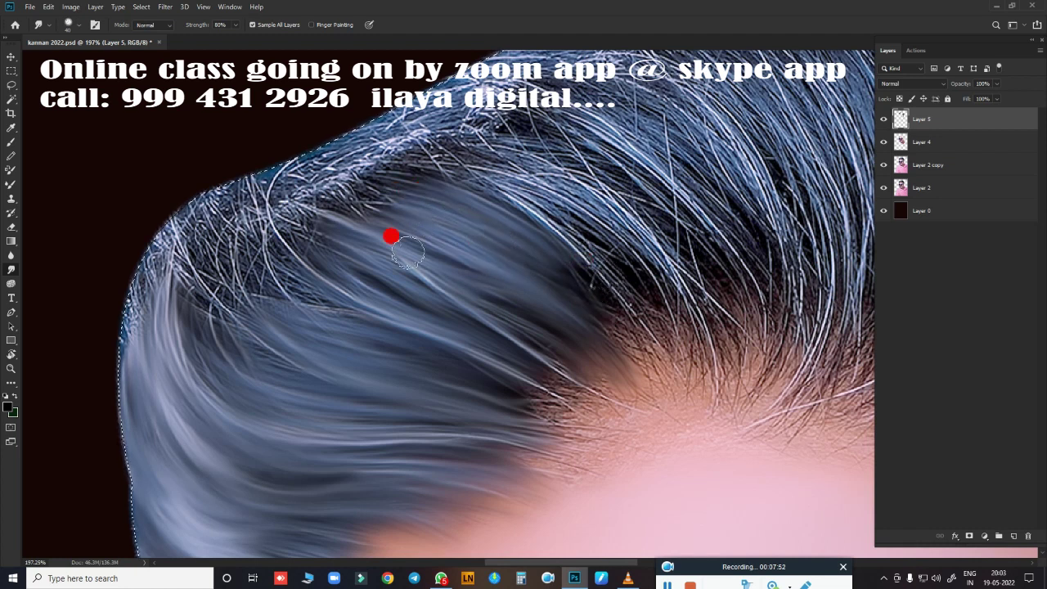
{"action": "mouse_move", "coordinate": [254, 200]}
{"action": "left_mouse_down"}
{"action": "mouse_move", "coordinate": [308, 297]}
{"action": "mouse_move", "coordinate": [205, 306]}
{"action": "mouse_move", "coordinate": [180, 269]}
{"action": "left_mouse_up"}
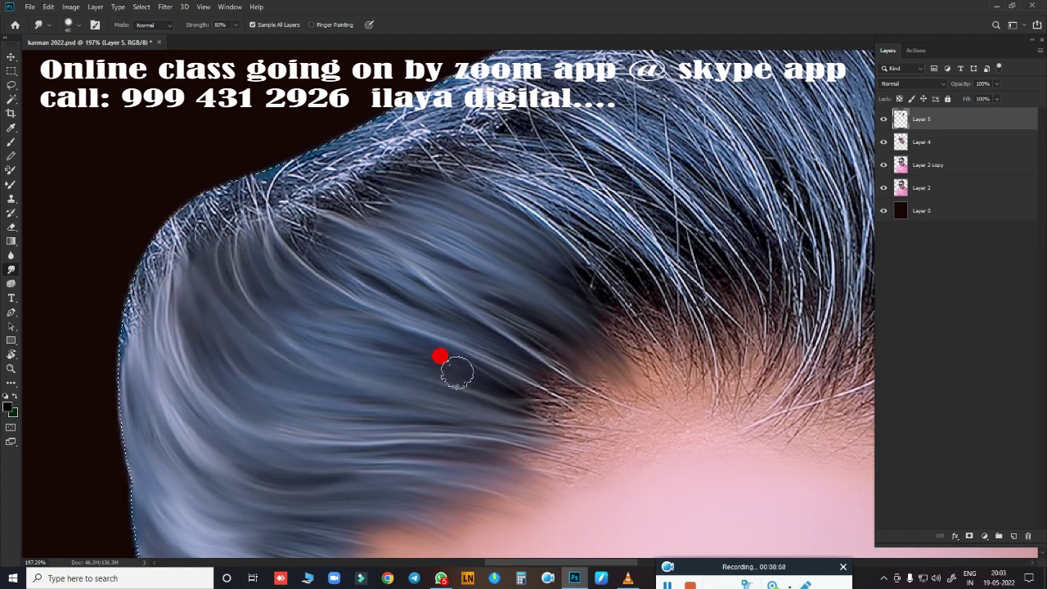
Step: Smear the crisp upper-hairline strands, undoing the unwanted large smears and redoing them
{"action": "mouse_move", "coordinate": [338, 336]}
{"action": "left_mouse_down"}
{"action": "mouse_move", "coordinate": [398, 415]}
{"action": "mouse_move", "coordinate": [217, 192]}
{"action": "left_mouse_up"}
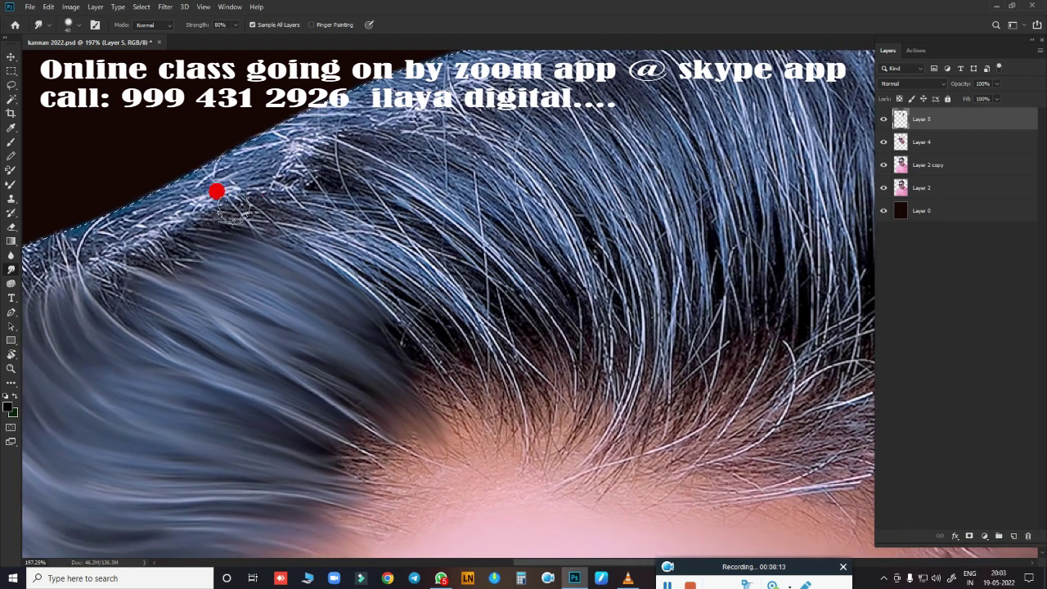
{"action": "mouse_move", "coordinate": [281, 206]}
{"action": "left_mouse_down"}
{"action": "mouse_move", "coordinate": [222, 206]}
{"action": "mouse_move", "coordinate": [358, 236]}
{"action": "mouse_move", "coordinate": [454, 297]}
{"action": "mouse_move", "coordinate": [427, 264]}
{"action": "mouse_move", "coordinate": [458, 374]}
{"action": "mouse_move", "coordinate": [330, 251]}
{"action": "mouse_move", "coordinate": [440, 369]}
{"action": "mouse_move", "coordinate": [351, 248]}
{"action": "mouse_move", "coordinate": [432, 309]}
{"action": "mouse_move", "coordinate": [469, 451]}
{"action": "left_mouse_up"}
{"action": "left_click_drag", "start_coordinate": [407, 353], "coordinate": [467, 226]}
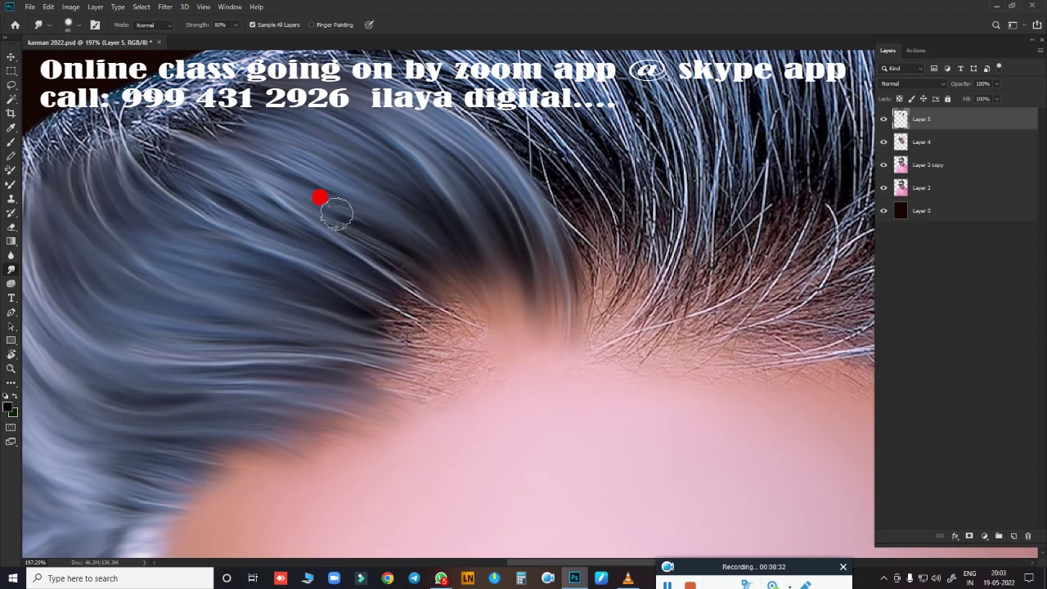
{"action": "left_click_drag", "start_coordinate": [416, 283], "coordinate": [479, 324]}
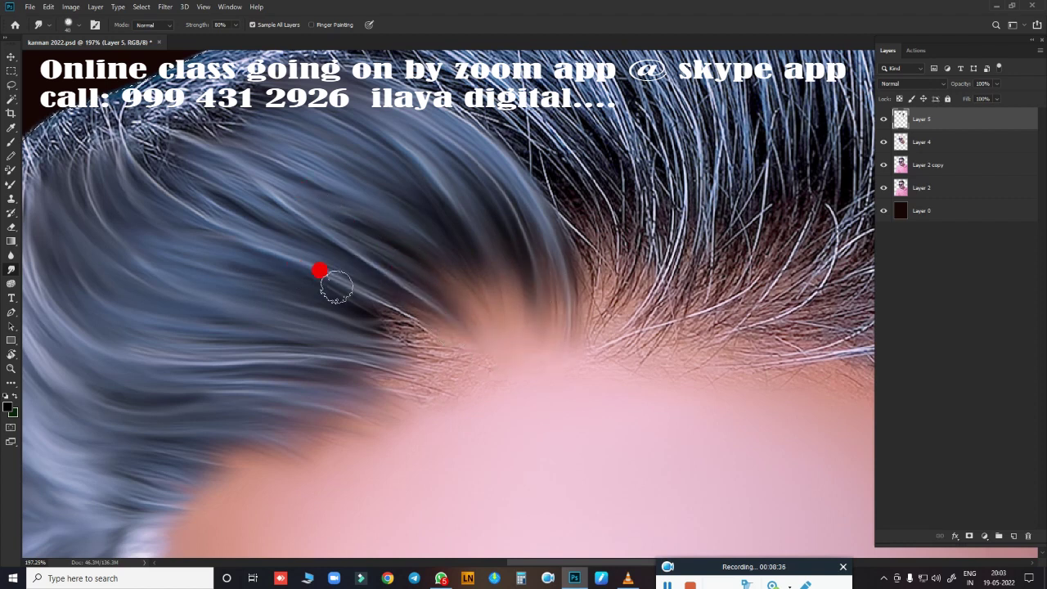
{"action": "left_click_drag", "start_coordinate": [336, 286], "coordinate": [464, 360]}
{"action": "left_click_drag", "start_coordinate": [295, 326], "coordinate": [458, 390]}
{"action": "key", "text": "ctrl+alt+z"}
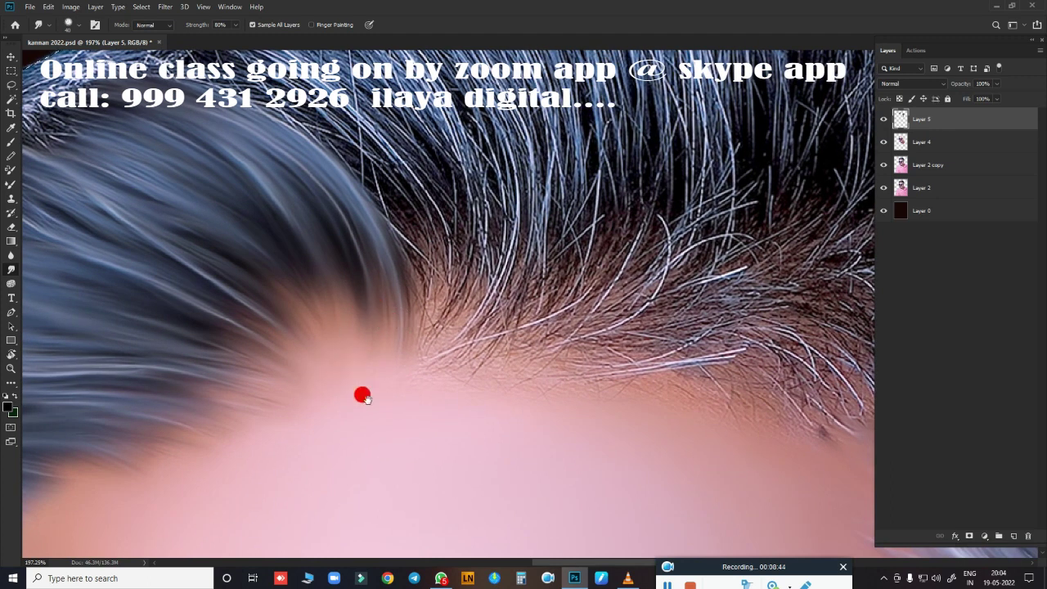
{"action": "left_click_drag", "start_coordinate": [363, 396], "coordinate": [536, 194]}
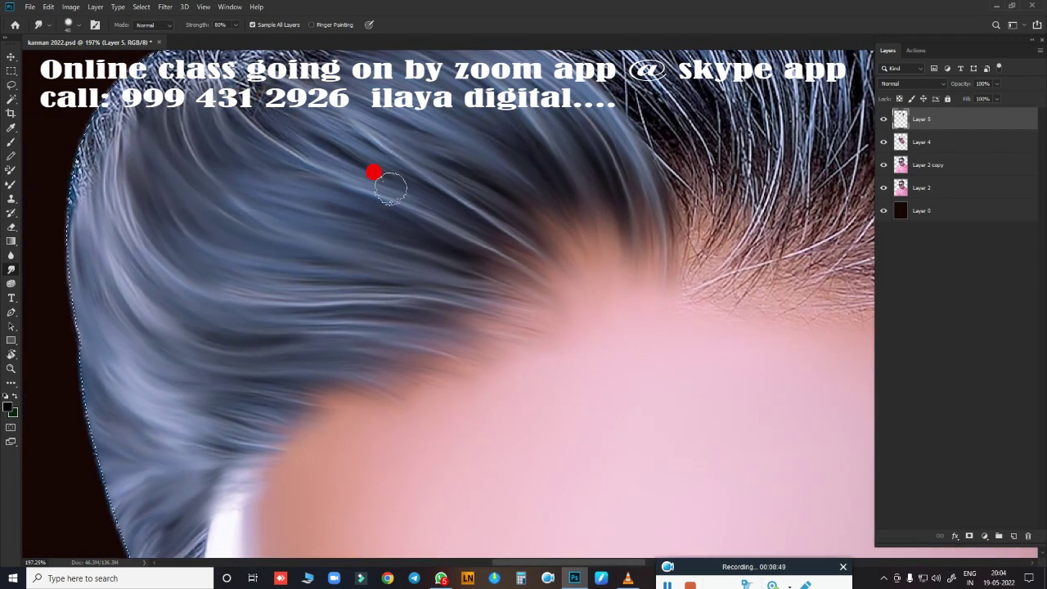
{"action": "key", "text": "ctrl+z"}
{"action": "mouse_move", "coordinate": [323, 172]}
{"action": "left_mouse_down"}
{"action": "mouse_move", "coordinate": [322, 131]}
{"action": "mouse_move", "coordinate": [322, 164]}
{"action": "mouse_move", "coordinate": [184, 142]}
{"action": "left_mouse_up"}
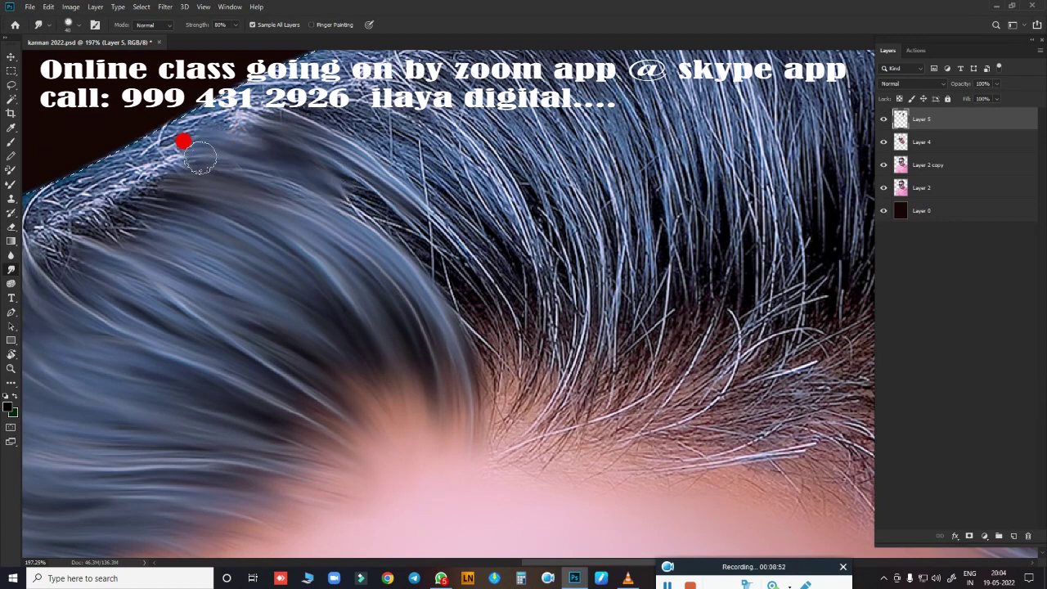
{"action": "key", "text": "ctrl+z"}
{"action": "mouse_move", "coordinate": [303, 156]}
{"action": "left_mouse_down"}
{"action": "mouse_move", "coordinate": [281, 128]}
{"action": "mouse_move", "coordinate": [374, 117]}
{"action": "mouse_move", "coordinate": [516, 133]}
{"action": "mouse_move", "coordinate": [541, 86]}
{"action": "left_mouse_up"}
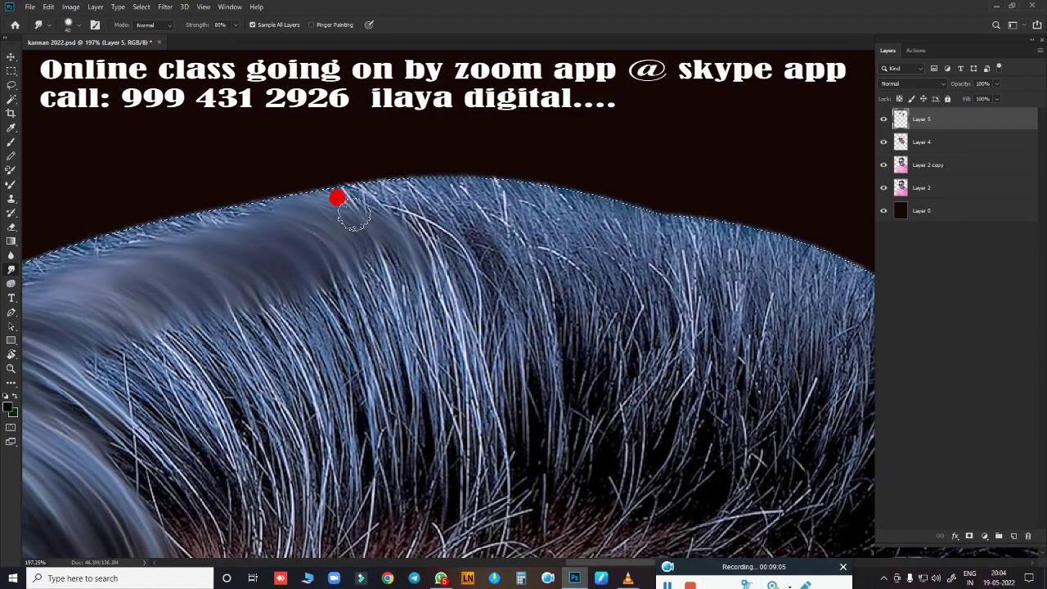
Step: Smudge the hairline edge and the side hair beside the temple into smooth strokes
{"action": "mouse_move", "coordinate": [355, 213]}
{"action": "left_mouse_down"}
{"action": "mouse_move", "coordinate": [526, 297]}
{"action": "mouse_move", "coordinate": [517, 243]}
{"action": "mouse_move", "coordinate": [561, 240]}
{"action": "mouse_move", "coordinate": [620, 325]}
{"action": "mouse_move", "coordinate": [640, 414]}
{"action": "mouse_move", "coordinate": [688, 348]}
{"action": "mouse_move", "coordinate": [706, 287]}
{"action": "left_mouse_up"}
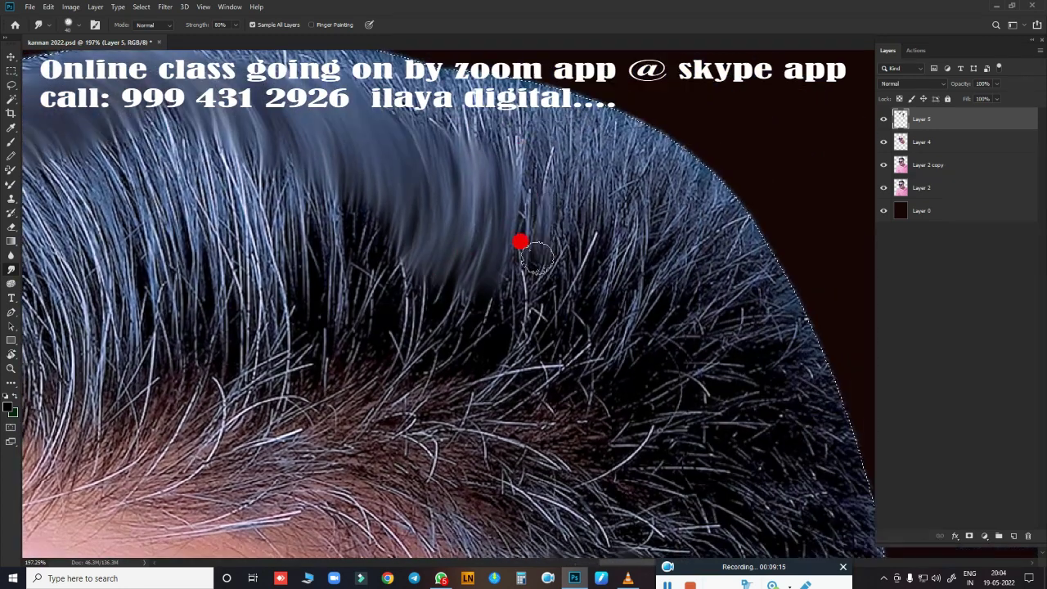
{"action": "mouse_move", "coordinate": [518, 238]}
{"action": "left_mouse_down"}
{"action": "mouse_move", "coordinate": [517, 247]}
{"action": "mouse_move", "coordinate": [559, 197]}
{"action": "mouse_move", "coordinate": [614, 250]}
{"action": "mouse_move", "coordinate": [690, 260]}
{"action": "mouse_move", "coordinate": [549, 382]}
{"action": "mouse_move", "coordinate": [608, 145]}
{"action": "left_mouse_up"}
{"action": "mouse_move", "coordinate": [458, 234]}
{"action": "left_mouse_down"}
{"action": "mouse_move", "coordinate": [530, 302]}
{"action": "mouse_move", "coordinate": [437, 318]}
{"action": "mouse_move", "coordinate": [215, 232]}
{"action": "mouse_move", "coordinate": [423, 409]}
{"action": "mouse_move", "coordinate": [599, 319]}
{"action": "mouse_move", "coordinate": [400, 397]}
{"action": "left_mouse_up"}
{"action": "key", "text": "r"}
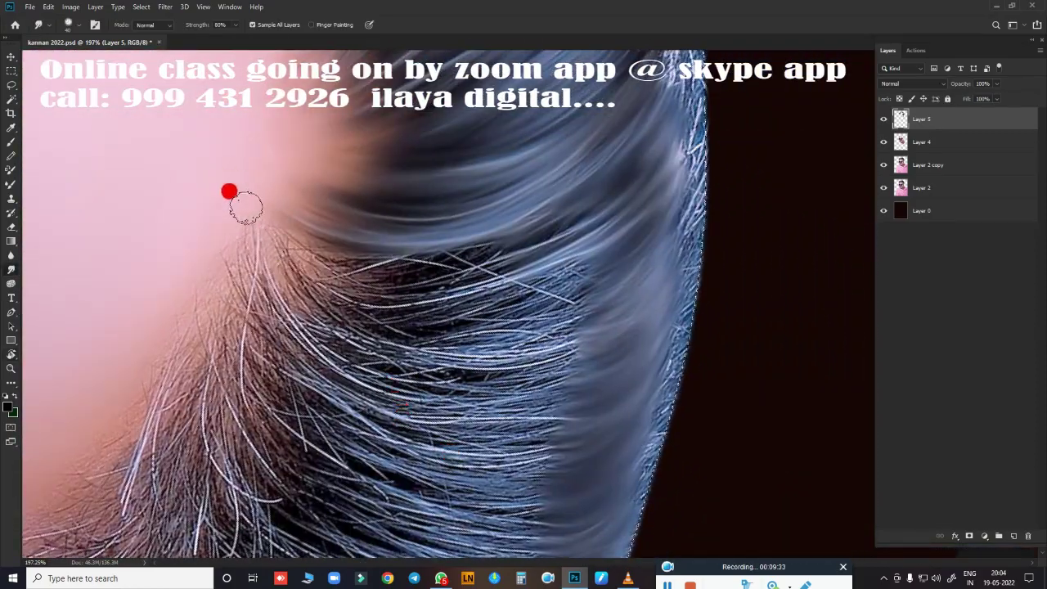
{"action": "mouse_move", "coordinate": [258, 244]}
{"action": "left_mouse_down"}
{"action": "mouse_move", "coordinate": [357, 287]}
{"action": "mouse_move", "coordinate": [276, 234]}
{"action": "mouse_move", "coordinate": [543, 241]}
{"action": "mouse_move", "coordinate": [331, 236]}
{"action": "mouse_move", "coordinate": [409, 243]}
{"action": "mouse_move", "coordinate": [289, 201]}
{"action": "mouse_move", "coordinate": [303, 307]}
{"action": "mouse_move", "coordinate": [291, 254]}
{"action": "mouse_move", "coordinate": [466, 343]}
{"action": "left_mouse_up"}
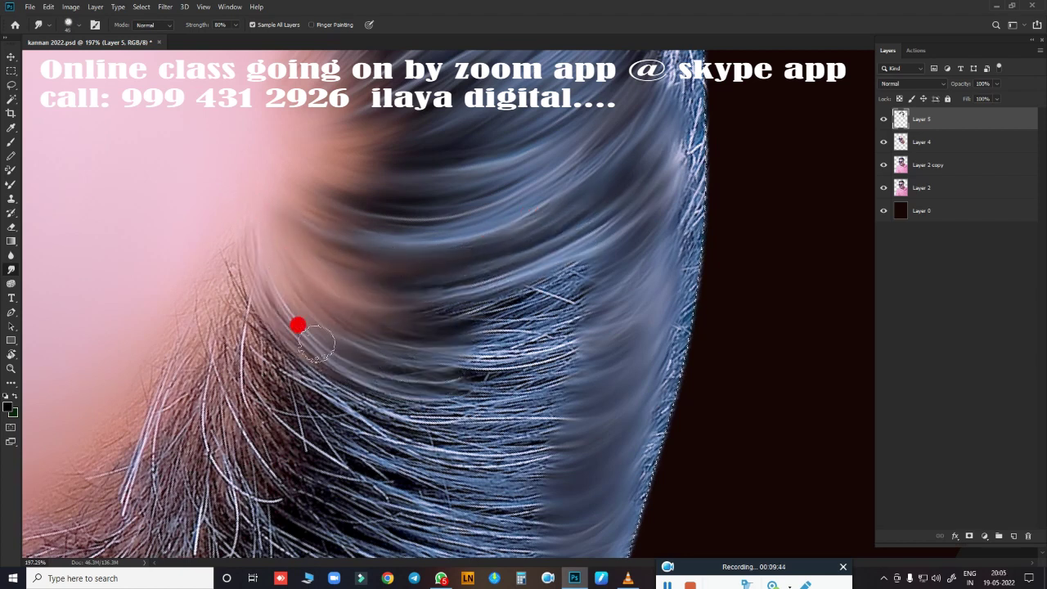
{"action": "mouse_move", "coordinate": [298, 325]}
{"action": "left_mouse_down"}
{"action": "mouse_move", "coordinate": [292, 355]}
{"action": "mouse_move", "coordinate": [257, 351]}
{"action": "mouse_move", "coordinate": [204, 300]}
{"action": "mouse_move", "coordinate": [223, 278]}
{"action": "mouse_move", "coordinate": [346, 379]}
{"action": "mouse_move", "coordinate": [252, 360]}
{"action": "mouse_move", "coordinate": [172, 288]}
{"action": "left_mouse_up"}
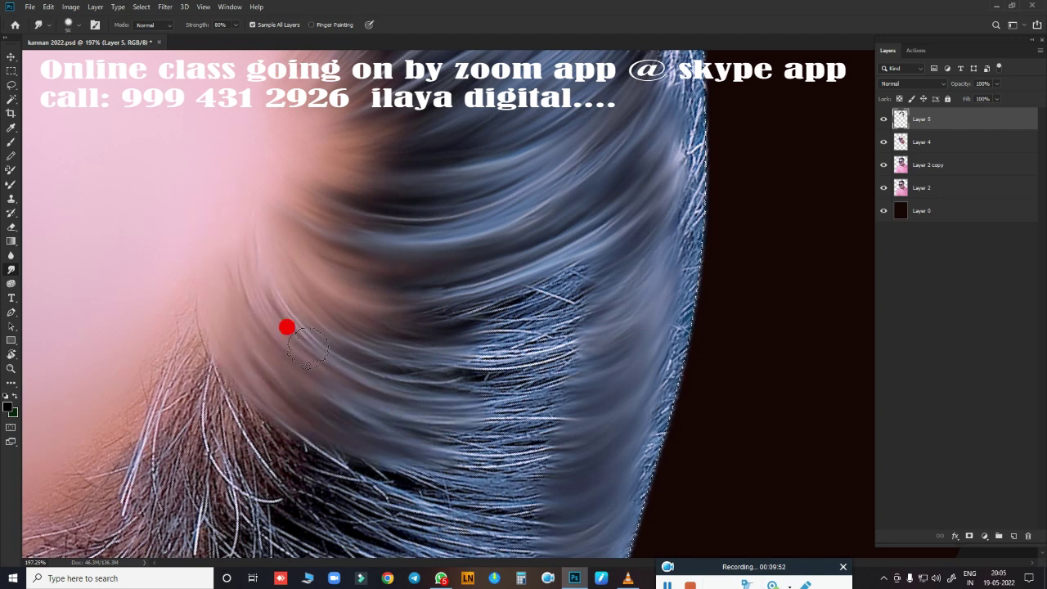
{"action": "mouse_move", "coordinate": [577, 329]}
{"action": "left_mouse_down"}
{"action": "mouse_move", "coordinate": [251, 311]}
{"action": "mouse_move", "coordinate": [206, 291]}
{"action": "mouse_move", "coordinate": [249, 346]}
{"action": "mouse_move", "coordinate": [306, 373]}
{"action": "mouse_move", "coordinate": [483, 392]}
{"action": "mouse_move", "coordinate": [426, 447]}
{"action": "mouse_move", "coordinate": [222, 465]}
{"action": "mouse_move", "coordinate": [579, 285]}
{"action": "mouse_move", "coordinate": [320, 273]}
{"action": "mouse_move", "coordinate": [452, 385]}
{"action": "mouse_move", "coordinate": [466, 400]}
{"action": "mouse_move", "coordinate": [463, 442]}
{"action": "mouse_move", "coordinate": [499, 455]}
{"action": "mouse_move", "coordinate": [304, 335]}
{"action": "mouse_move", "coordinate": [500, 368]}
{"action": "mouse_move", "coordinate": [592, 346]}
{"action": "mouse_move", "coordinate": [497, 316]}
{"action": "mouse_move", "coordinate": [343, 241]}
{"action": "mouse_move", "coordinate": [426, 257]}
{"action": "mouse_move", "coordinate": [426, 324]}
{"action": "mouse_move", "coordinate": [561, 424]}
{"action": "mouse_move", "coordinate": [540, 311]}
{"action": "left_mouse_up"}
{"action": "mouse_move", "coordinate": [322, 222]}
{"action": "left_mouse_down"}
{"action": "mouse_move", "coordinate": [496, 306]}
{"action": "mouse_move", "coordinate": [507, 278]}
{"action": "mouse_move", "coordinate": [469, 334]}
{"action": "mouse_move", "coordinate": [466, 374]}
{"action": "mouse_move", "coordinate": [280, 285]}
{"action": "mouse_move", "coordinate": [367, 416]}
{"action": "mouse_move", "coordinate": [250, 315]}
{"action": "mouse_move", "coordinate": [259, 459]}
{"action": "left_mouse_up"}
{"action": "left_click_drag", "start_coordinate": [424, 283], "coordinate": [340, 262]}
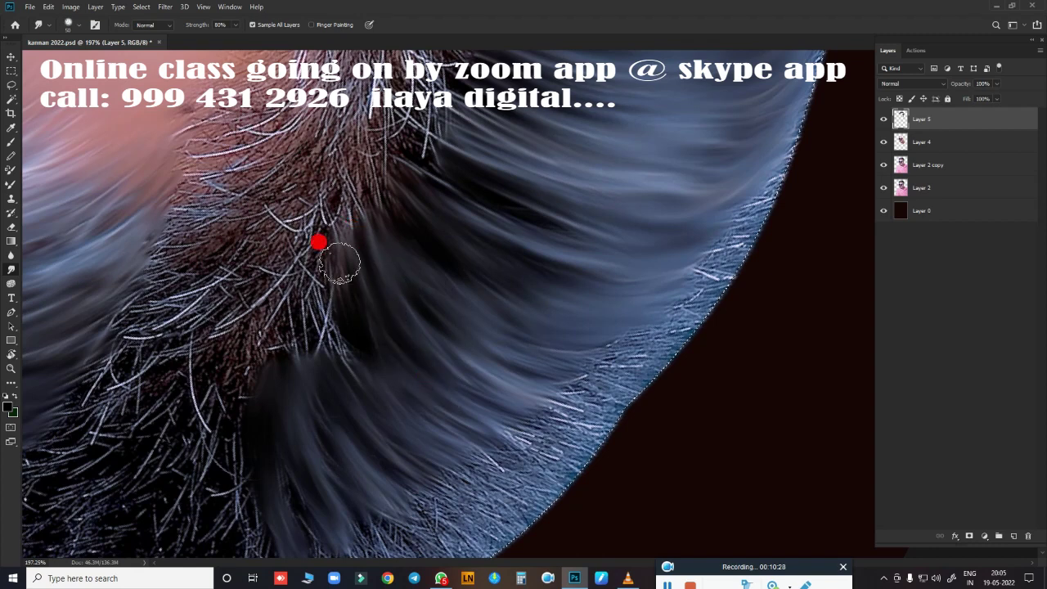
{"action": "mouse_move", "coordinate": [334, 365]}
{"action": "left_mouse_down"}
{"action": "mouse_move", "coordinate": [310, 315]}
{"action": "mouse_move", "coordinate": [486, 351]}
{"action": "mouse_move", "coordinate": [402, 330]}
{"action": "mouse_move", "coordinate": [377, 357]}
{"action": "mouse_move", "coordinate": [358, 245]}
{"action": "left_mouse_up"}
Step: Smooth the strands along the lower hair edge
{"action": "scroll", "coordinate": [512, 304], "scroll_direction": "down", "scroll_amount": 3}
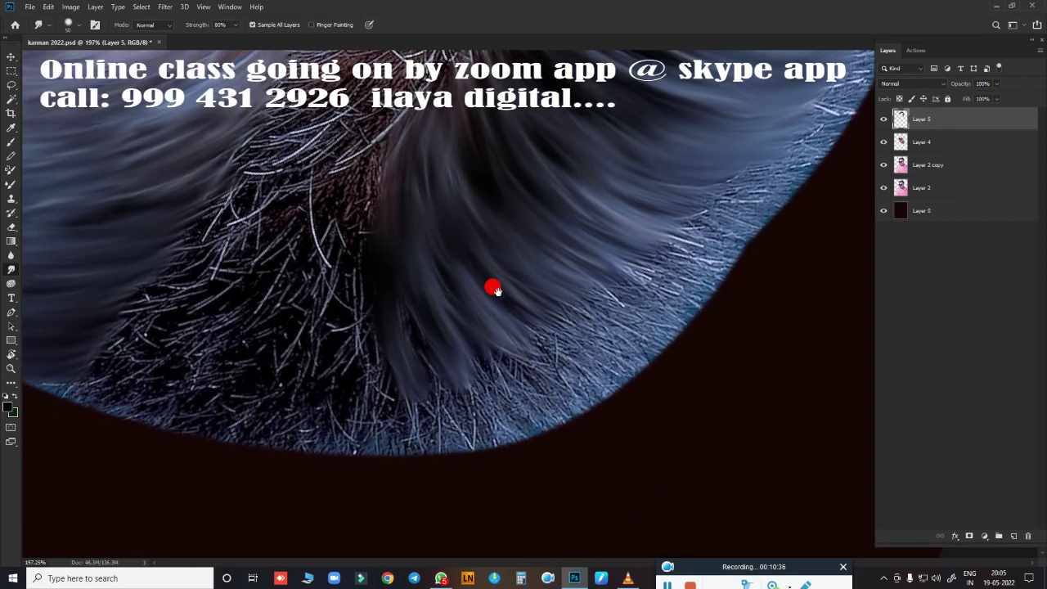
{"action": "mouse_move", "coordinate": [511, 304]}
{"action": "left_mouse_down"}
{"action": "mouse_move", "coordinate": [362, 346]}
{"action": "mouse_move", "coordinate": [402, 335]}
{"action": "mouse_move", "coordinate": [335, 290]}
{"action": "mouse_move", "coordinate": [329, 440]}
{"action": "mouse_move", "coordinate": [319, 423]}
{"action": "mouse_move", "coordinate": [409, 382]}
{"action": "mouse_move", "coordinate": [215, 381]}
{"action": "mouse_move", "coordinate": [227, 401]}
{"action": "left_mouse_up"}
{"action": "mouse_move", "coordinate": [288, 412]}
{"action": "left_mouse_down"}
{"action": "mouse_move", "coordinate": [325, 423]}
{"action": "mouse_move", "coordinate": [467, 339]}
{"action": "left_mouse_up"}
{"action": "scroll", "coordinate": [524, 306], "scroll_direction": "down", "scroll_amount": 3}
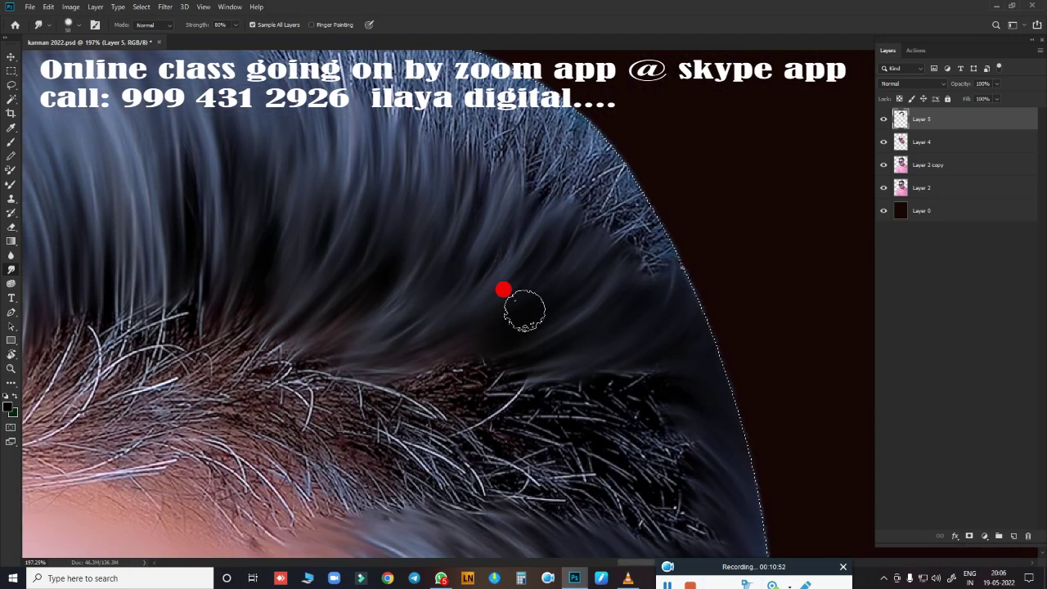
{"action": "mouse_move", "coordinate": [524, 306]}
{"action": "left_mouse_down"}
{"action": "mouse_move", "coordinate": [456, 297]}
{"action": "mouse_move", "coordinate": [560, 259]}
{"action": "mouse_move", "coordinate": [351, 269]}
{"action": "left_mouse_up"}
{"action": "scroll", "coordinate": [675, 156], "scroll_direction": "up", "scroll_amount": 4}
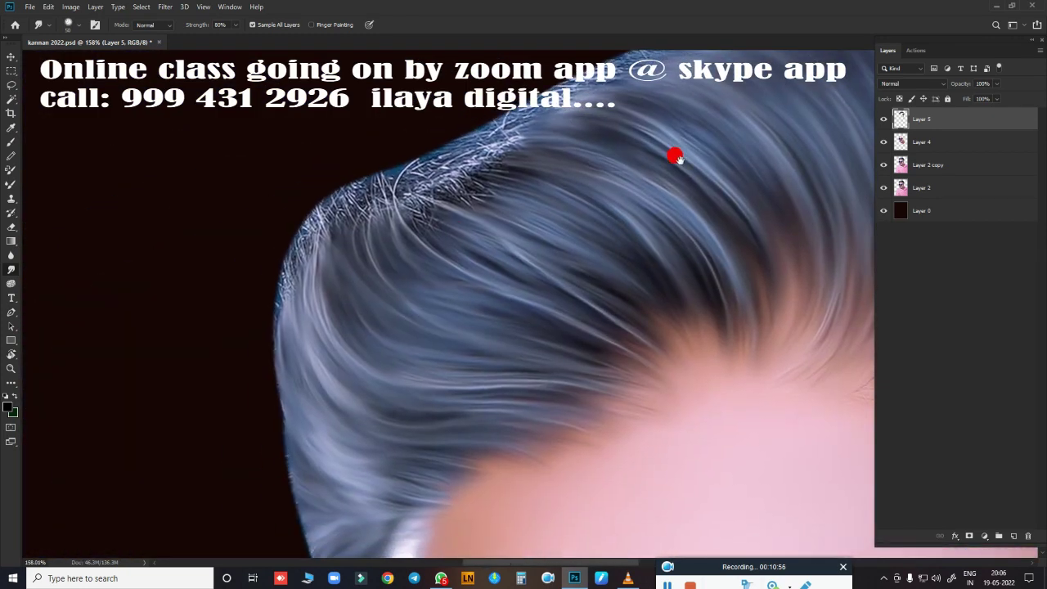
Step: Sweep the dark, wispy strands along the upper-left hair edge into smooth flowing streaks
{"action": "mouse_move", "coordinate": [676, 157]}
{"action": "left_mouse_down"}
{"action": "mouse_move", "coordinate": [421, 283]}
{"action": "mouse_move", "coordinate": [431, 299]}
{"action": "mouse_move", "coordinate": [336, 213]}
{"action": "mouse_move", "coordinate": [307, 214]}
{"action": "mouse_move", "coordinate": [219, 320]}
{"action": "mouse_move", "coordinate": [185, 446]}
{"action": "left_mouse_up"}
{"action": "left_click_drag", "start_coordinate": [268, 264], "coordinate": [240, 395]}
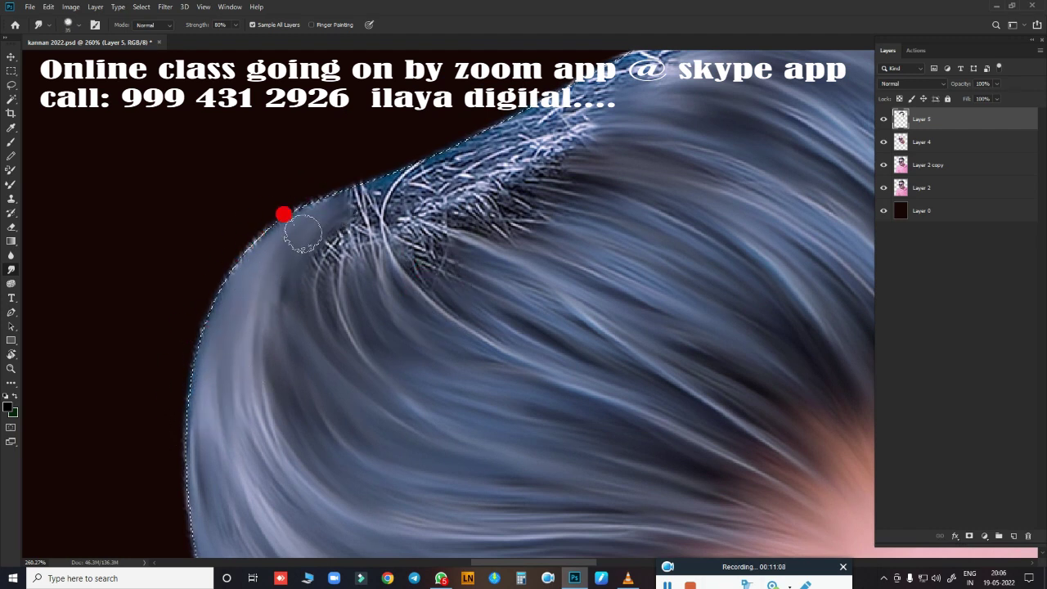
{"action": "mouse_move", "coordinate": [303, 233]}
{"action": "left_mouse_down"}
{"action": "mouse_move", "coordinate": [311, 379]}
{"action": "mouse_move", "coordinate": [371, 191]}
{"action": "left_mouse_up"}
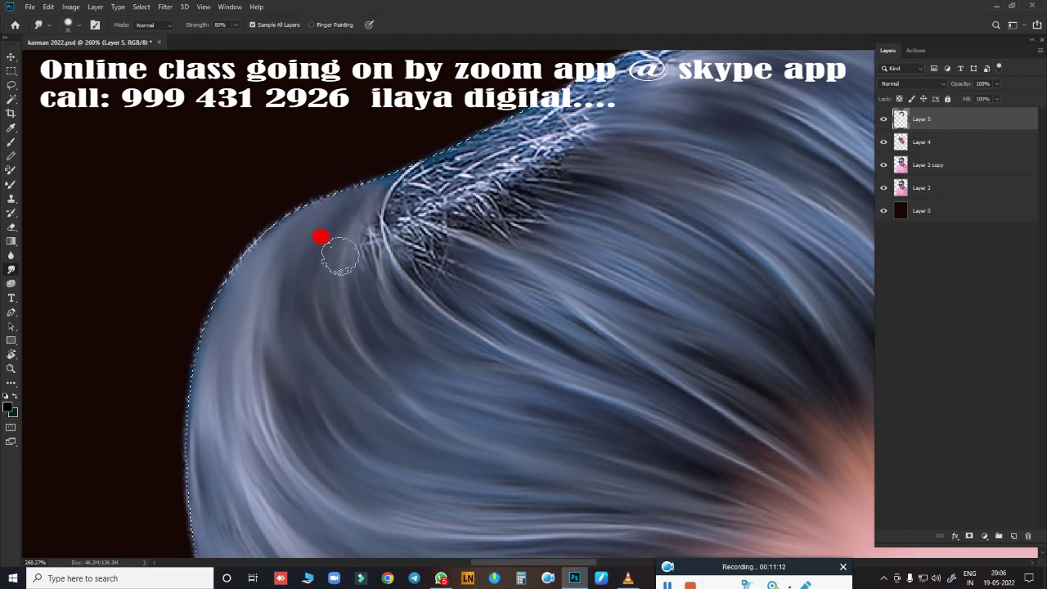
{"action": "scroll", "coordinate": [493, 419], "scroll_direction": "up", "scroll_amount": 3}
{"action": "scroll", "coordinate": [494, 419], "scroll_direction": "right", "scroll_amount": 4}
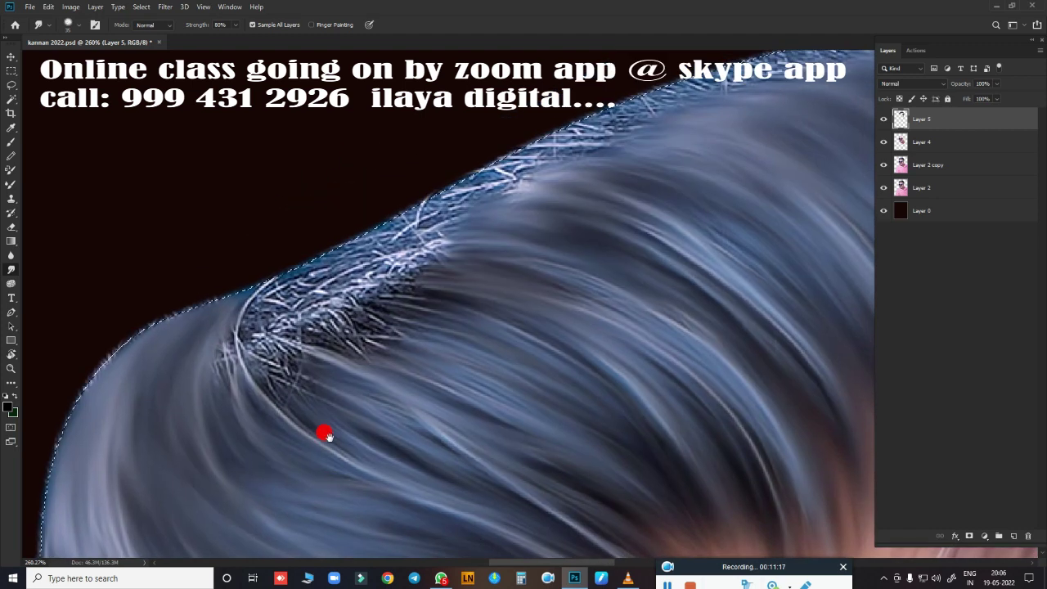
{"action": "mouse_move", "coordinate": [342, 450]}
{"action": "left_mouse_down"}
{"action": "mouse_move", "coordinate": [306, 269]}
{"action": "mouse_move", "coordinate": [286, 329]}
{"action": "mouse_move", "coordinate": [299, 303]}
{"action": "mouse_move", "coordinate": [470, 204]}
{"action": "mouse_move", "coordinate": [382, 216]}
{"action": "left_mouse_up"}
{"action": "left_click_drag", "start_coordinate": [315, 249], "coordinate": [433, 169]}
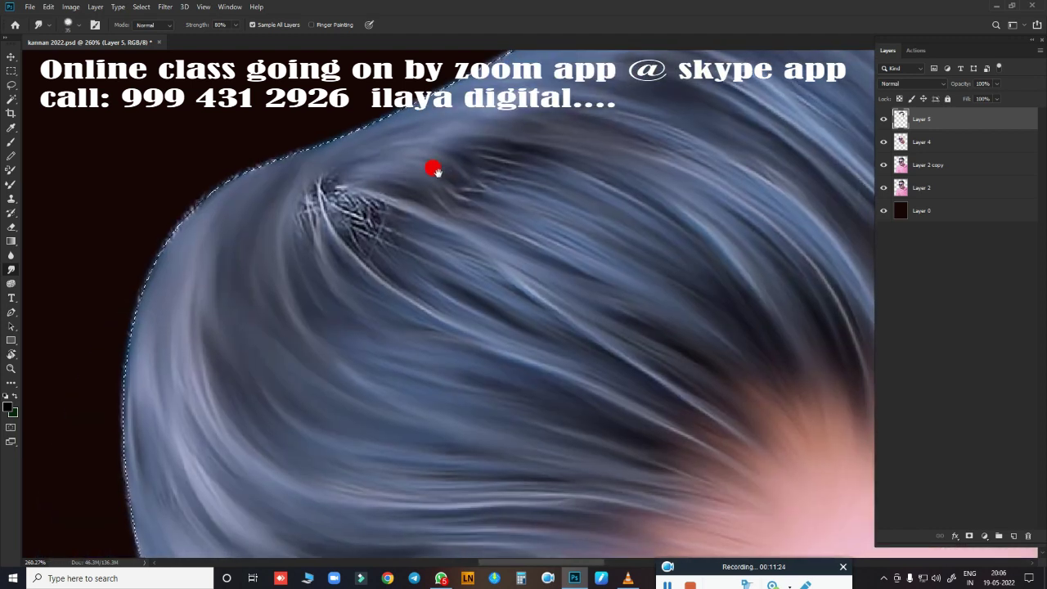
{"action": "left_click_drag", "start_coordinate": [370, 208], "coordinate": [552, 203]}
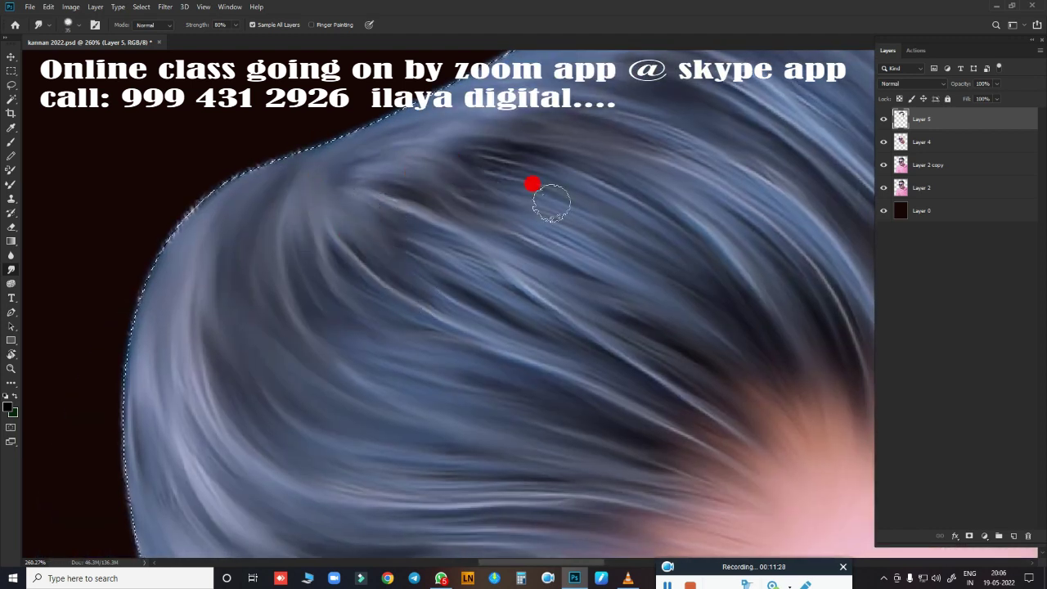
{"action": "mouse_move", "coordinate": [444, 213]}
{"action": "left_mouse_down"}
{"action": "mouse_move", "coordinate": [435, 332]}
{"action": "mouse_move", "coordinate": [379, 224]}
{"action": "left_mouse_up"}
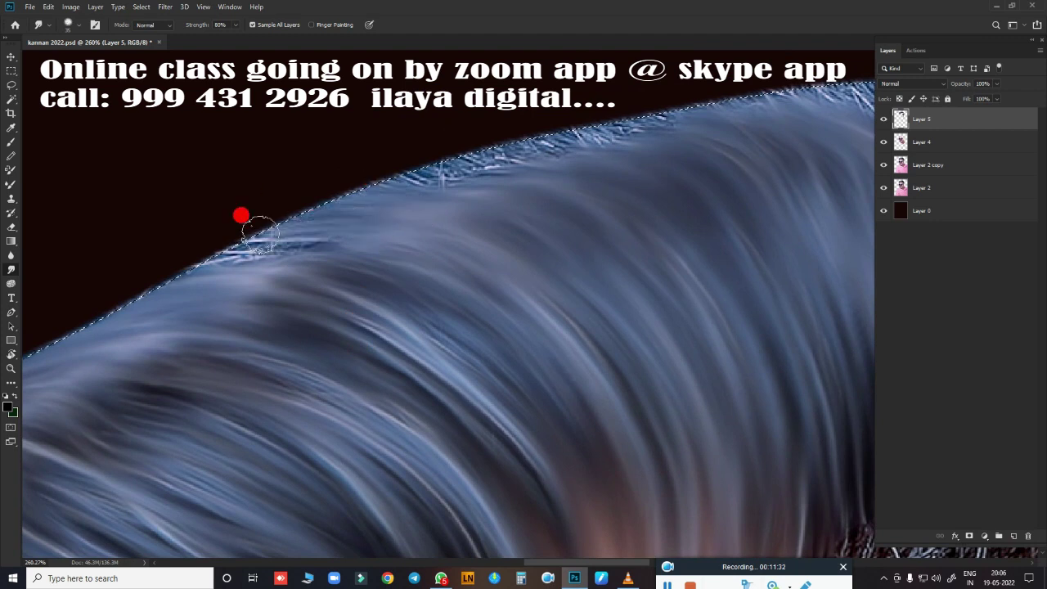
{"action": "left_click_drag", "start_coordinate": [450, 292], "coordinate": [327, 363]}
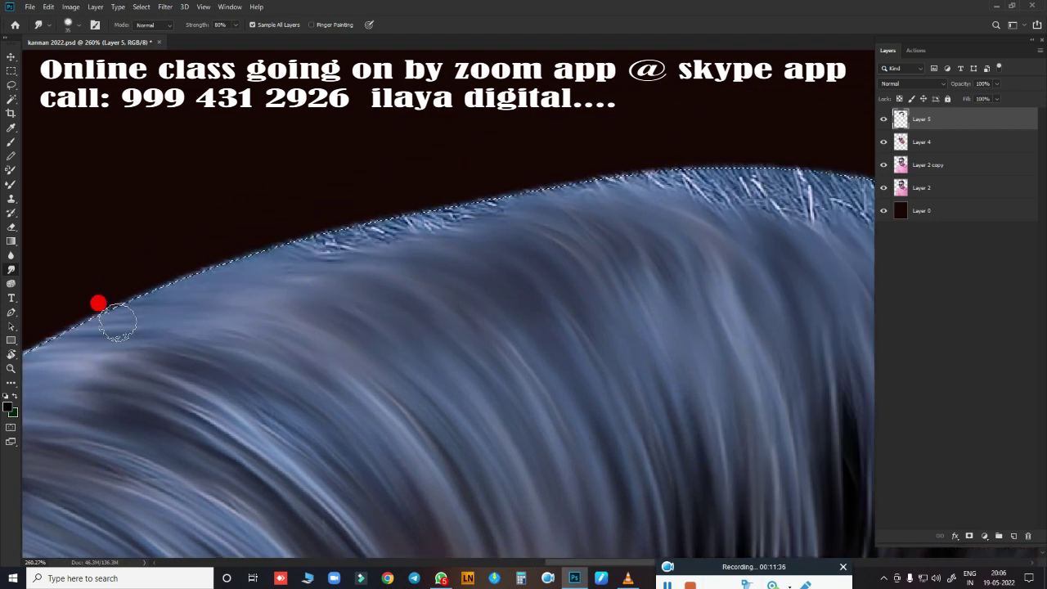
{"action": "left_click_drag", "start_coordinate": [320, 250], "coordinate": [482, 218]}
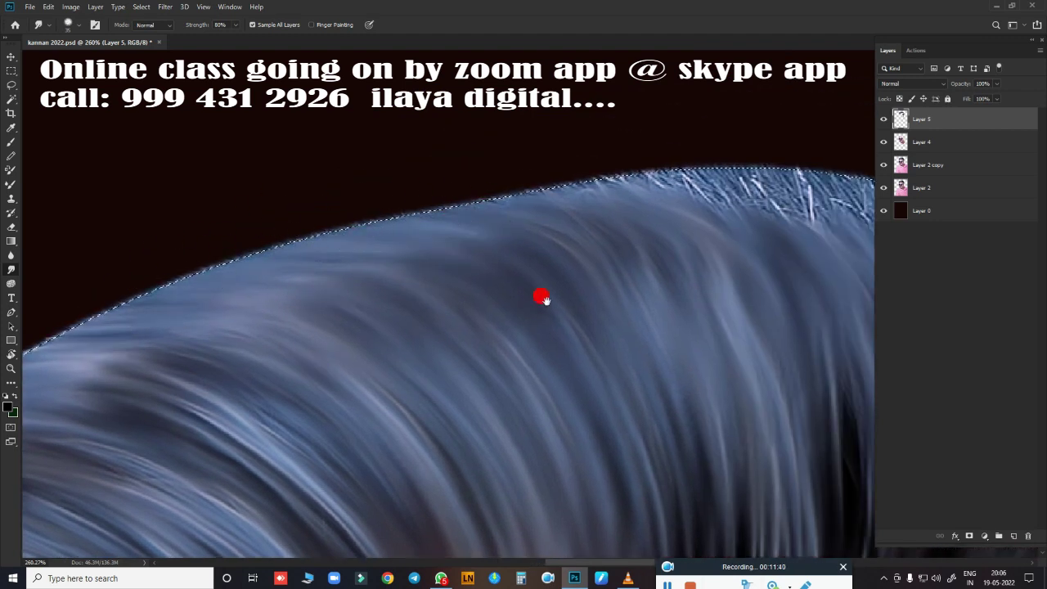
{"action": "left_click_drag", "start_coordinate": [542, 297], "coordinate": [472, 295]}
{"action": "scroll", "coordinate": [505, 269], "scroll_direction": "down", "scroll_amount": 3}
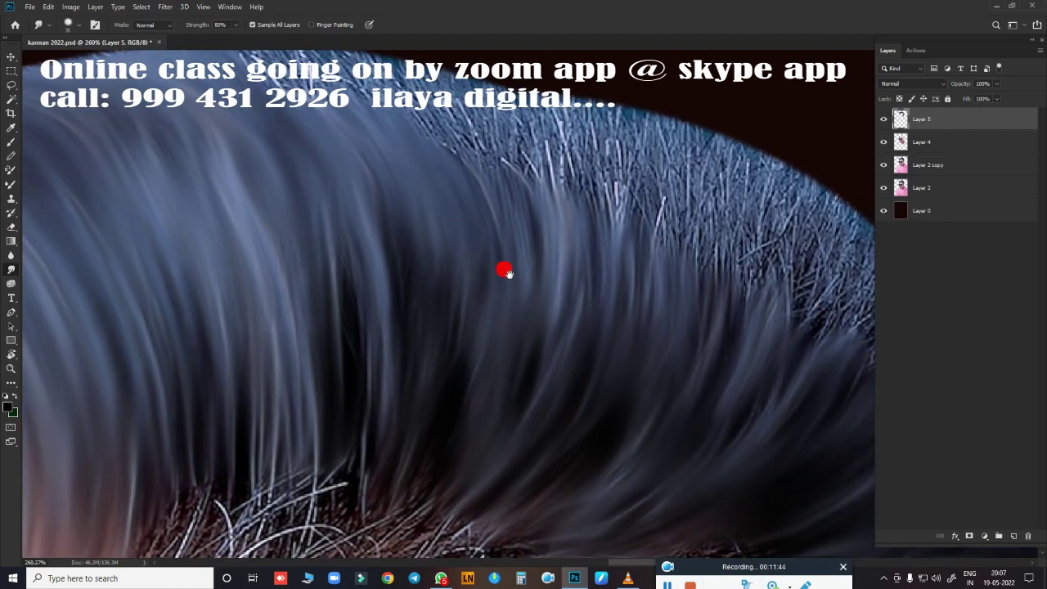
{"action": "scroll", "coordinate": [610, 245], "scroll_direction": "up", "scroll_amount": 2}
Step: Rotate the canvas to about 132° and smooth bristly strands along the lower hair edge
{"action": "key", "text": "r"}
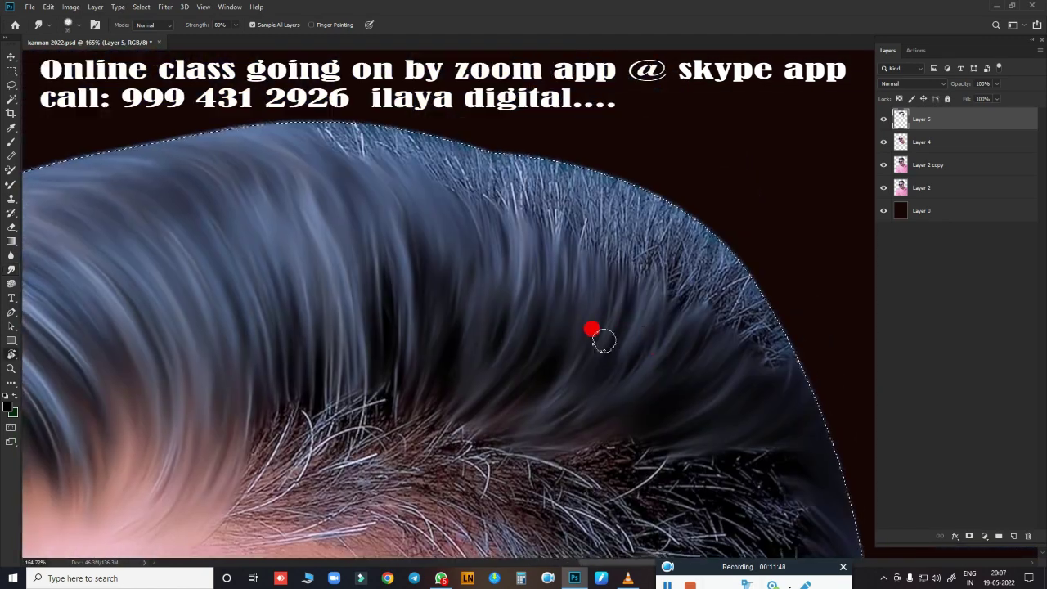
{"action": "left_click_drag", "start_coordinate": [591, 327], "coordinate": [545, 311]}
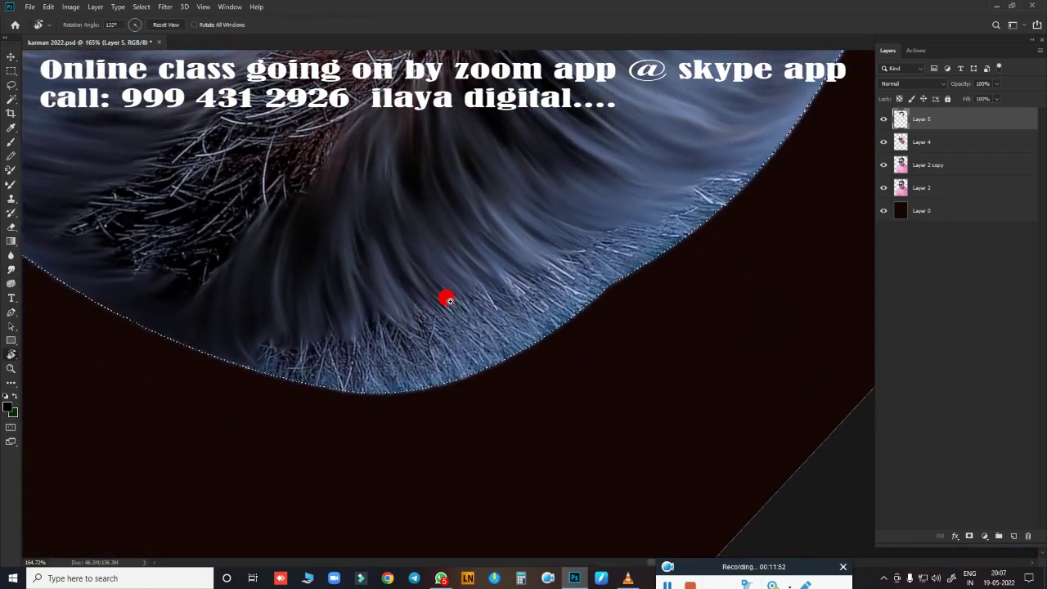
{"action": "scroll", "coordinate": [446, 311], "scroll_direction": "up", "scroll_amount": 2}
{"action": "mouse_move", "coordinate": [167, 314]}
{"action": "left_mouse_down"}
{"action": "mouse_move", "coordinate": [206, 363]}
{"action": "mouse_move", "coordinate": [315, 417]}
{"action": "left_mouse_up"}
{"action": "mouse_move", "coordinate": [281, 244]}
{"action": "left_mouse_down"}
{"action": "mouse_move", "coordinate": [494, 355]}
{"action": "mouse_move", "coordinate": [407, 303]}
{"action": "mouse_move", "coordinate": [443, 239]}
{"action": "mouse_move", "coordinate": [379, 218]}
{"action": "mouse_move", "coordinate": [437, 332]}
{"action": "mouse_move", "coordinate": [412, 400]}
{"action": "left_mouse_up"}
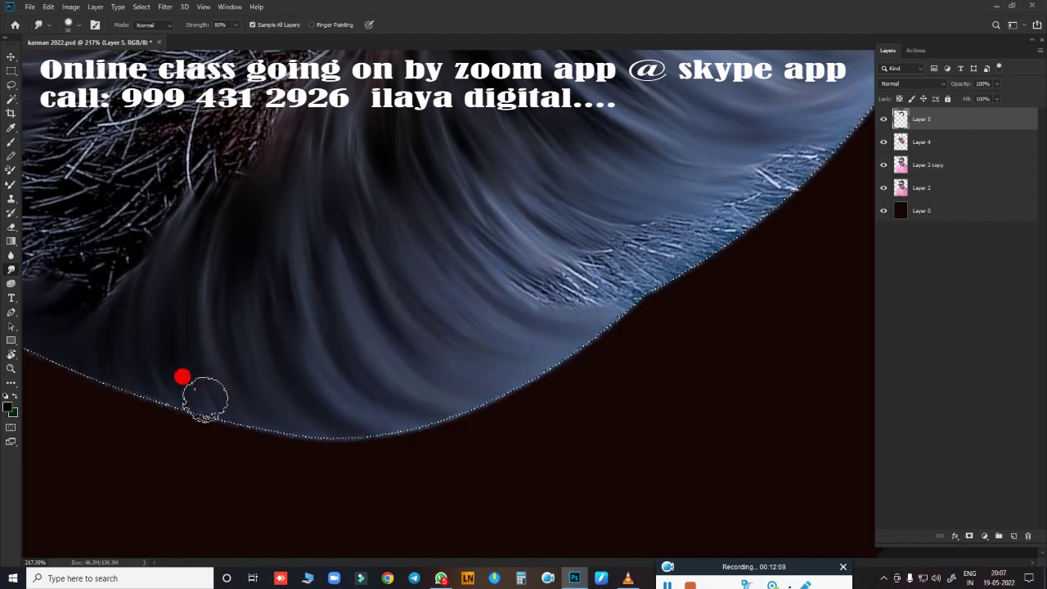
Step: Smudge the remaining crisp strands along the hair's outer edge smooth
{"action": "scroll", "coordinate": [327, 149], "scroll_direction": "up", "scroll_amount": 3}
{"action": "mouse_move", "coordinate": [303, 426]}
{"action": "left_mouse_down"}
{"action": "mouse_move", "coordinate": [409, 369]}
{"action": "mouse_move", "coordinate": [432, 372]}
{"action": "mouse_move", "coordinate": [325, 304]}
{"action": "mouse_move", "coordinate": [502, 365]}
{"action": "mouse_move", "coordinate": [421, 466]}
{"action": "mouse_move", "coordinate": [460, 311]}
{"action": "left_mouse_up"}
{"action": "scroll", "coordinate": [421, 466], "scroll_direction": "up", "scroll_amount": 2}
{"action": "left_click_drag", "start_coordinate": [212, 244], "coordinate": [296, 350]}
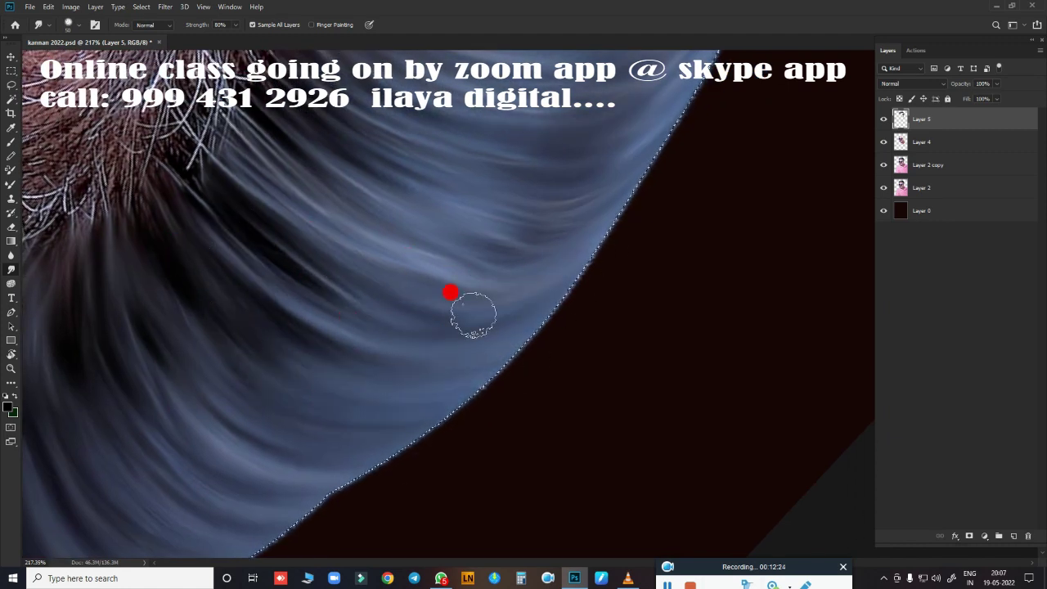
{"action": "left_click_drag", "start_coordinate": [473, 315], "coordinate": [508, 234]}
{"action": "left_click_drag", "start_coordinate": [225, 223], "coordinate": [422, 349]}
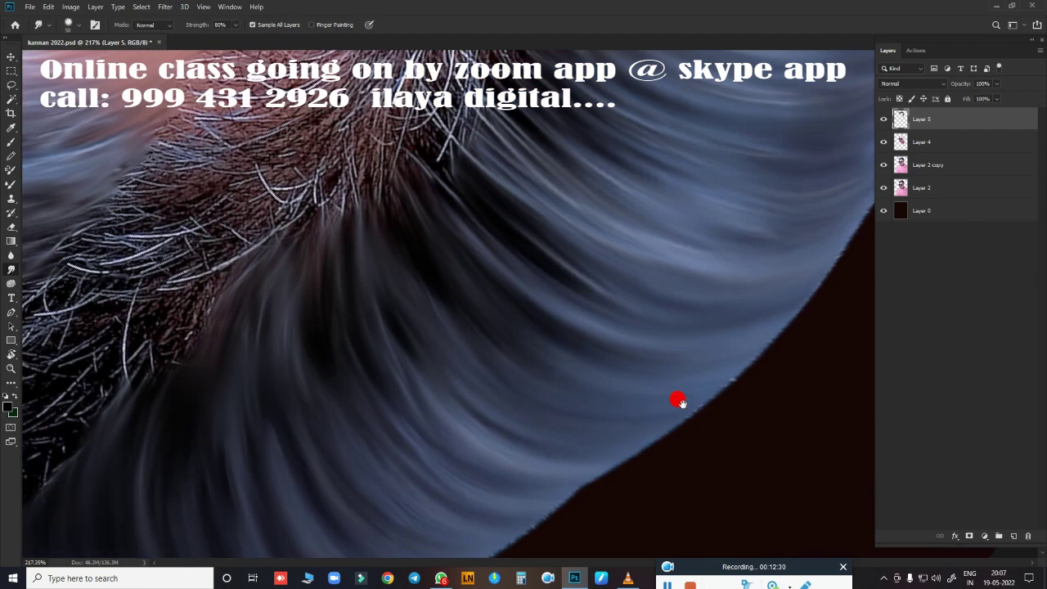
{"action": "left_click_drag", "start_coordinate": [195, 355], "coordinate": [297, 310]}
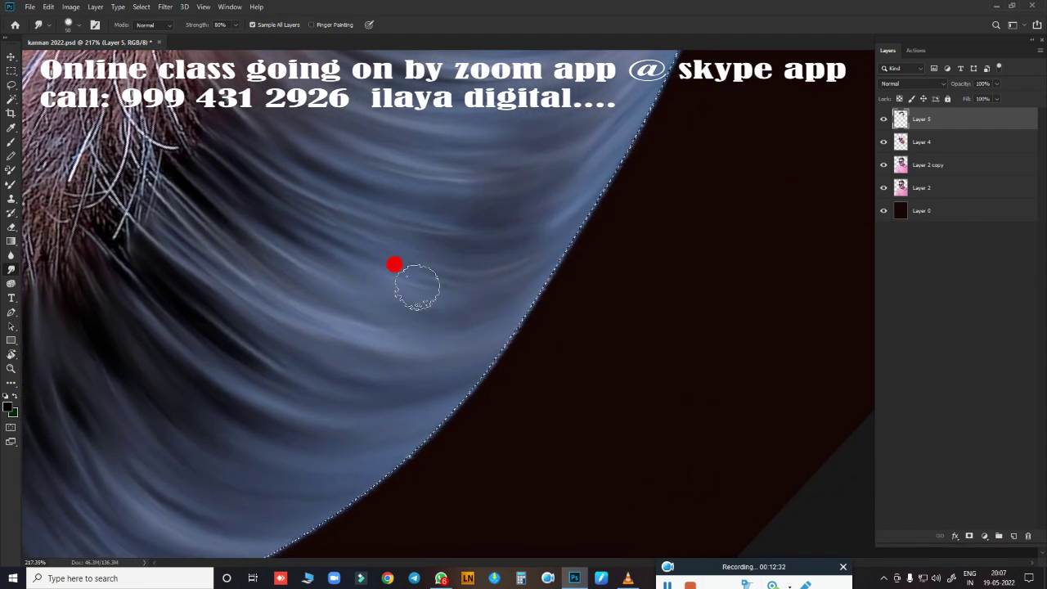
{"action": "left_click_drag", "start_coordinate": [417, 286], "coordinate": [472, 178]}
{"action": "scroll", "coordinate": [398, 368], "scroll_direction": "down", "scroll_amount": 5}
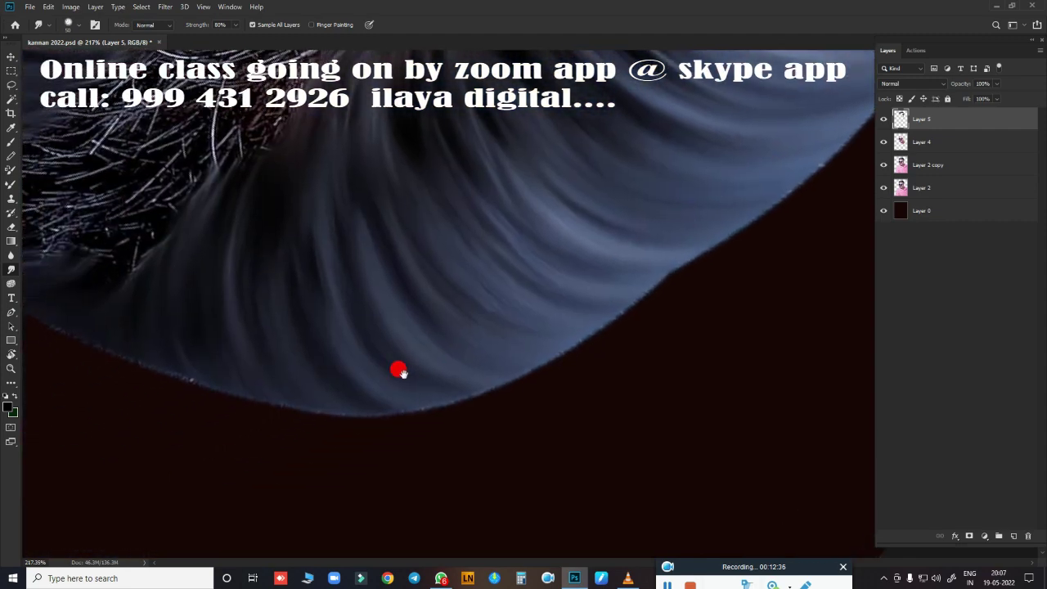
{"action": "scroll", "coordinate": [462, 291], "scroll_direction": "up", "scroll_amount": 10}
Step: Rotate the canvas to about 57° and smear the strands around the hairline
{"action": "scroll", "coordinate": [461, 292], "scroll_direction": "down", "scroll_amount": 3}
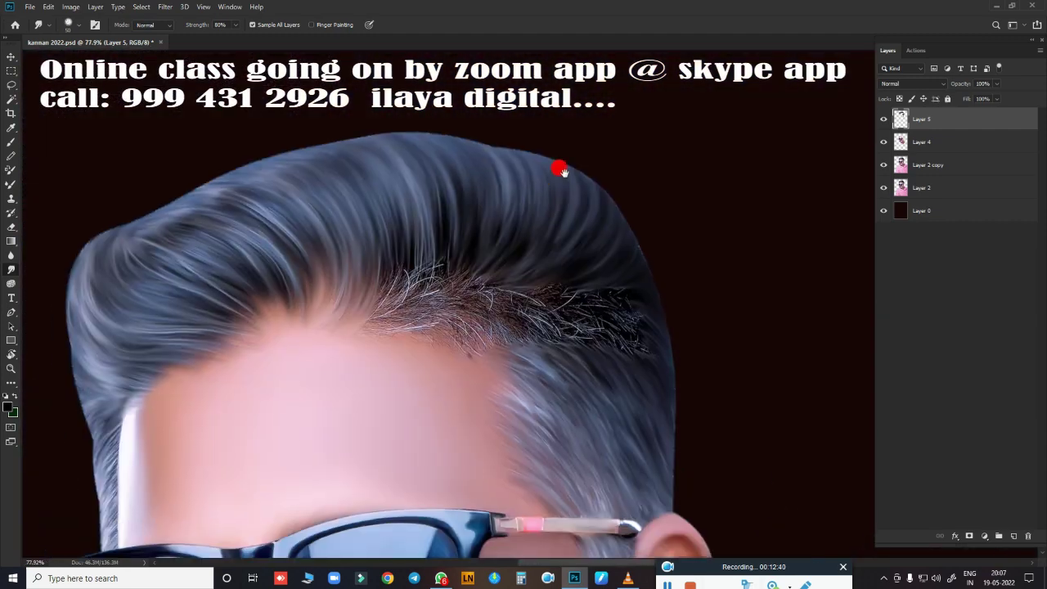
{"action": "scroll", "coordinate": [562, 168], "scroll_direction": "up", "scroll_amount": 1}
{"action": "scroll", "coordinate": [548, 297], "scroll_direction": "up", "scroll_amount": 5}
{"action": "scroll", "coordinate": [577, 311], "scroll_direction": "down", "scroll_amount": 5}
{"action": "scroll", "coordinate": [497, 226], "scroll_direction": "up", "scroll_amount": 3}
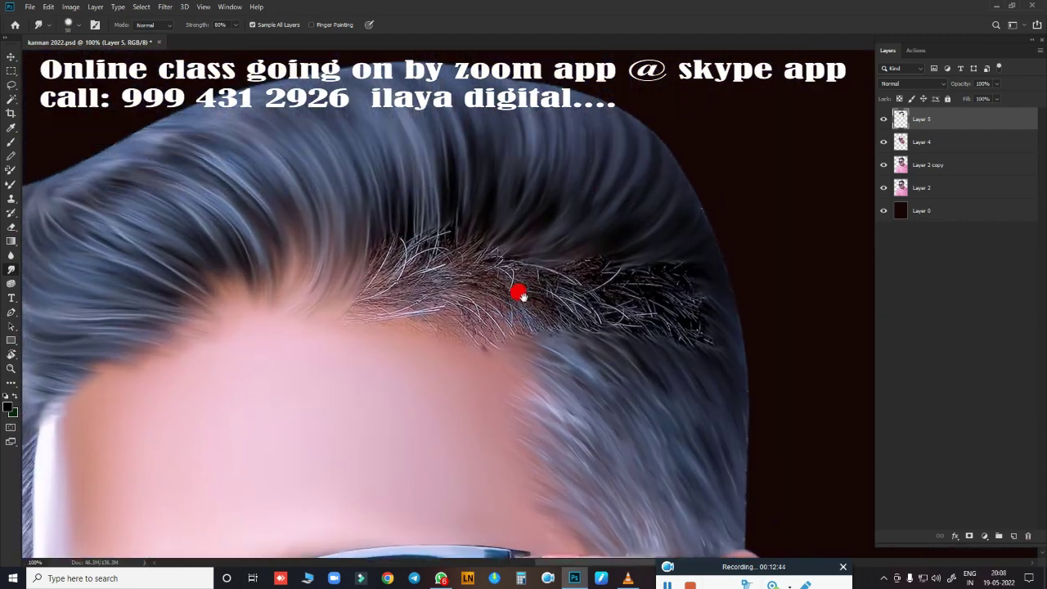
{"action": "scroll", "coordinate": [519, 292], "scroll_direction": "up", "scroll_amount": 2}
{"action": "key", "text": "r"}
{"action": "mouse_move", "coordinate": [407, 288]}
{"action": "left_mouse_down"}
{"action": "mouse_move", "coordinate": [289, 229]}
{"action": "mouse_move", "coordinate": [450, 225]}
{"action": "mouse_move", "coordinate": [545, 191]}
{"action": "mouse_move", "coordinate": [395, 266]}
{"action": "mouse_move", "coordinate": [538, 299]}
{"action": "mouse_move", "coordinate": [456, 257]}
{"action": "left_mouse_up"}
{"action": "mouse_move", "coordinate": [308, 181]}
{"action": "left_mouse_down"}
{"action": "mouse_move", "coordinate": [345, 223]}
{"action": "mouse_move", "coordinate": [340, 189]}
{"action": "mouse_move", "coordinate": [516, 192]}
{"action": "mouse_move", "coordinate": [373, 227]}
{"action": "mouse_move", "coordinate": [288, 187]}
{"action": "mouse_move", "coordinate": [491, 325]}
{"action": "mouse_move", "coordinate": [351, 273]}
{"action": "mouse_move", "coordinate": [540, 398]}
{"action": "left_mouse_up"}
Step: Blend the wiry sideburn and hairline strands, including the light blue streak, into soft hair
{"action": "left_click_drag", "start_coordinate": [506, 362], "coordinate": [480, 208]}
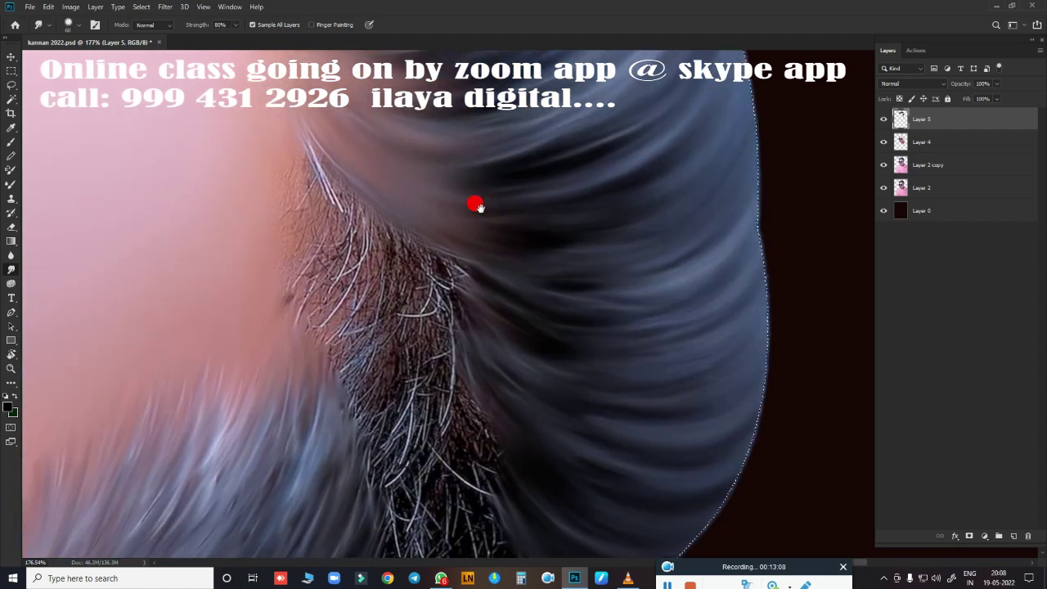
{"action": "scroll", "coordinate": [449, 325], "scroll_direction": "up", "scroll_amount": 5}
{"action": "scroll", "coordinate": [580, 306], "scroll_direction": "down", "scroll_amount": 2}
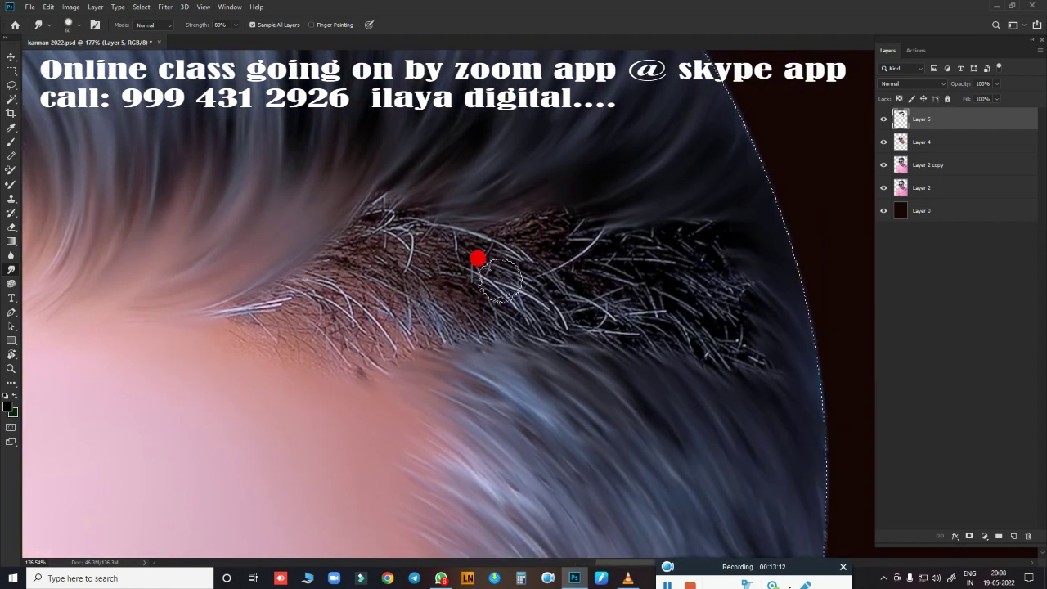
{"action": "mouse_move", "coordinate": [487, 264]}
{"action": "left_mouse_down"}
{"action": "mouse_move", "coordinate": [568, 262]}
{"action": "mouse_move", "coordinate": [684, 284]}
{"action": "mouse_move", "coordinate": [742, 271]}
{"action": "left_mouse_up"}
{"action": "mouse_move", "coordinate": [554, 208]}
{"action": "left_mouse_down"}
{"action": "mouse_move", "coordinate": [491, 226]}
{"action": "mouse_move", "coordinate": [618, 235]}
{"action": "left_mouse_up"}
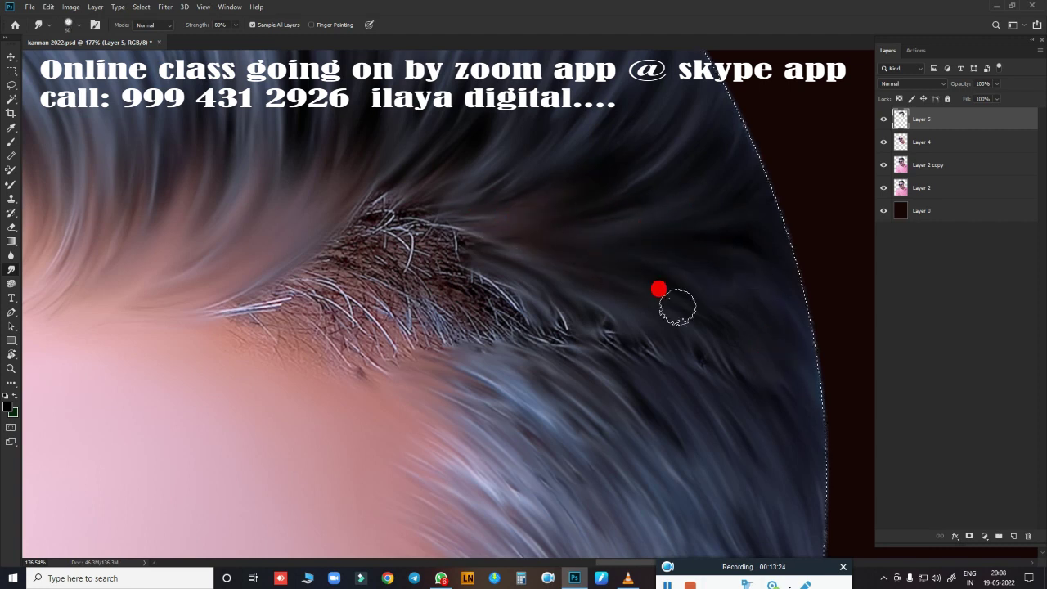
{"action": "mouse_move", "coordinate": [382, 280]}
{"action": "left_mouse_down"}
{"action": "mouse_move", "coordinate": [491, 328]}
{"action": "mouse_move", "coordinate": [569, 344]}
{"action": "left_mouse_up"}
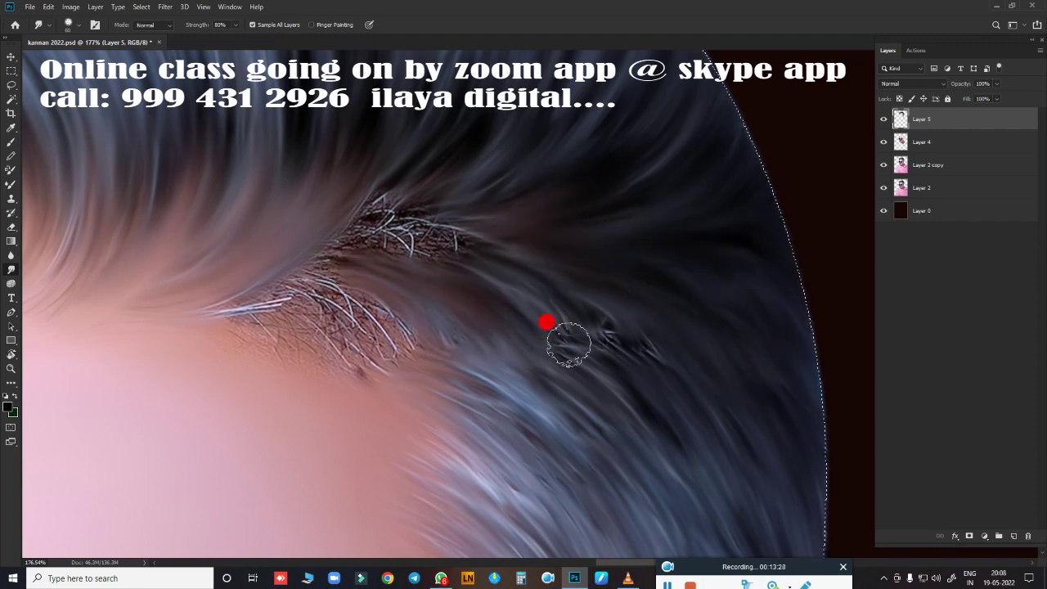
{"action": "left_click_drag", "start_coordinate": [322, 284], "coordinate": [308, 296]}
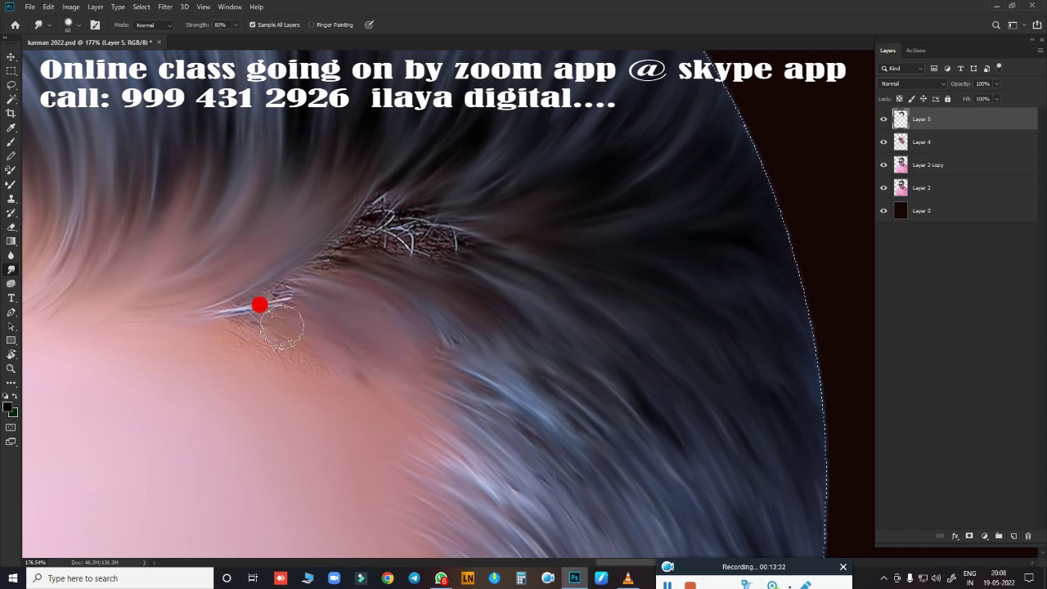
{"action": "left_click_drag", "start_coordinate": [455, 384], "coordinate": [462, 310]}
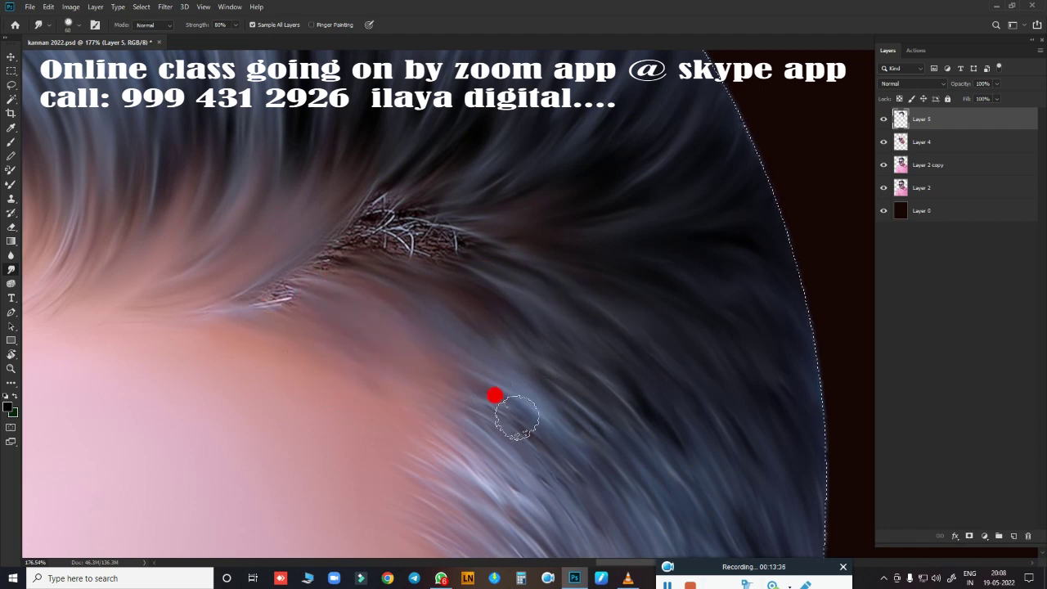
{"action": "mouse_move", "coordinate": [257, 244]}
{"action": "left_mouse_down"}
{"action": "mouse_move", "coordinate": [379, 205]}
{"action": "mouse_move", "coordinate": [586, 194]}
{"action": "left_mouse_up"}
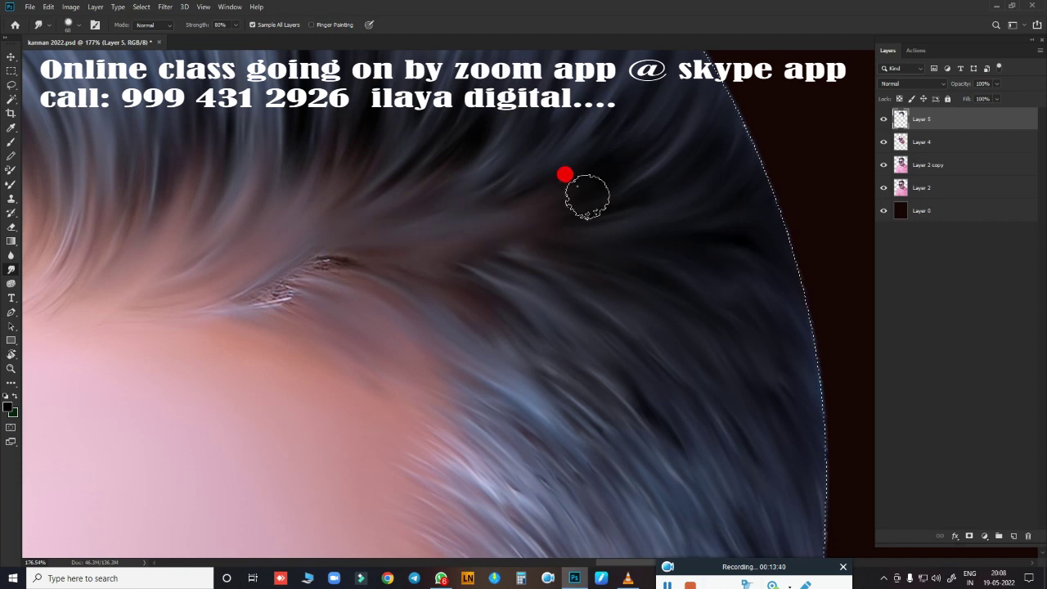
{"action": "mouse_move", "coordinate": [335, 270]}
{"action": "left_mouse_down"}
{"action": "mouse_move", "coordinate": [250, 303]}
{"action": "mouse_move", "coordinate": [405, 309]}
{"action": "left_mouse_up"}
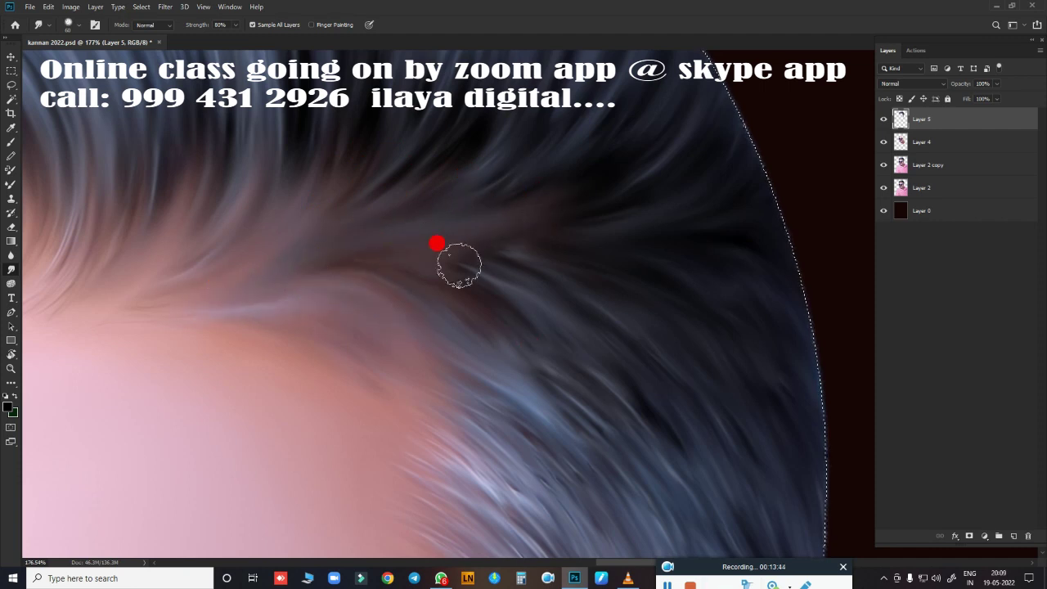
{"action": "left_click_drag", "start_coordinate": [284, 114], "coordinate": [243, 158]}
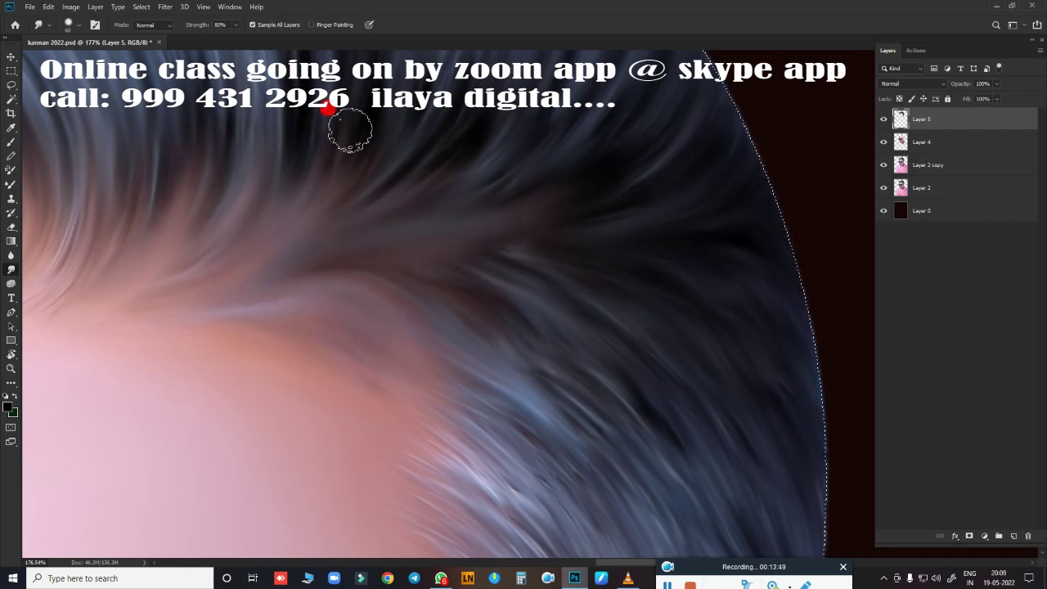
Step: Zoom out to show the whole portrait and select Layer 0
{"action": "scroll", "coordinate": [486, 420], "scroll_direction": "down", "scroll_amount": 3}
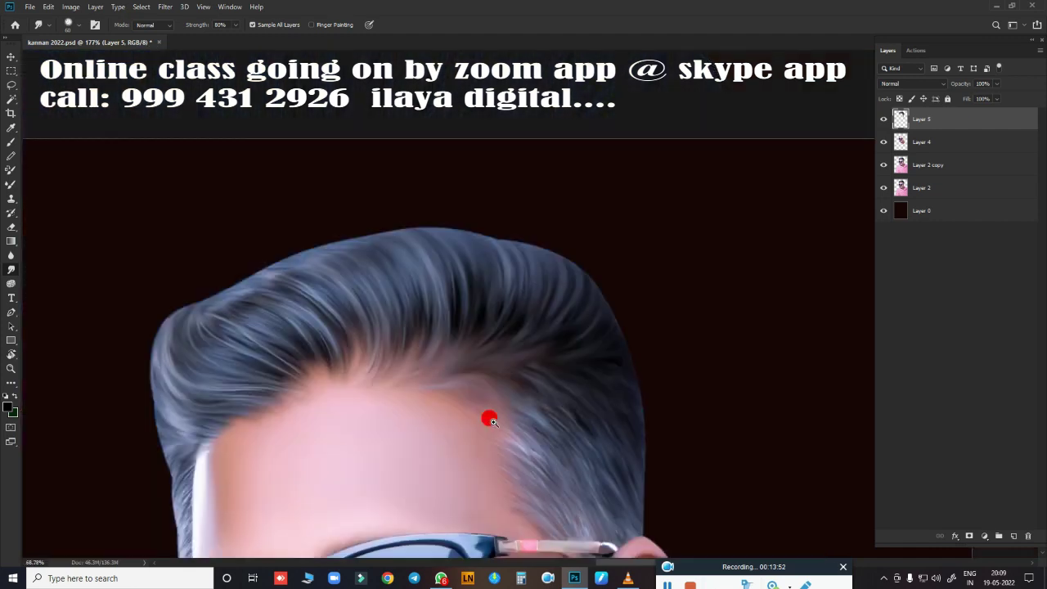
{"action": "scroll", "coordinate": [578, 199], "scroll_direction": "down", "scroll_amount": 2}
{"action": "scroll", "coordinate": [584, 206], "scroll_direction": "down", "scroll_amount": 2}
{"action": "scroll", "coordinate": [587, 316], "scroll_direction": "down", "scroll_amount": 1}
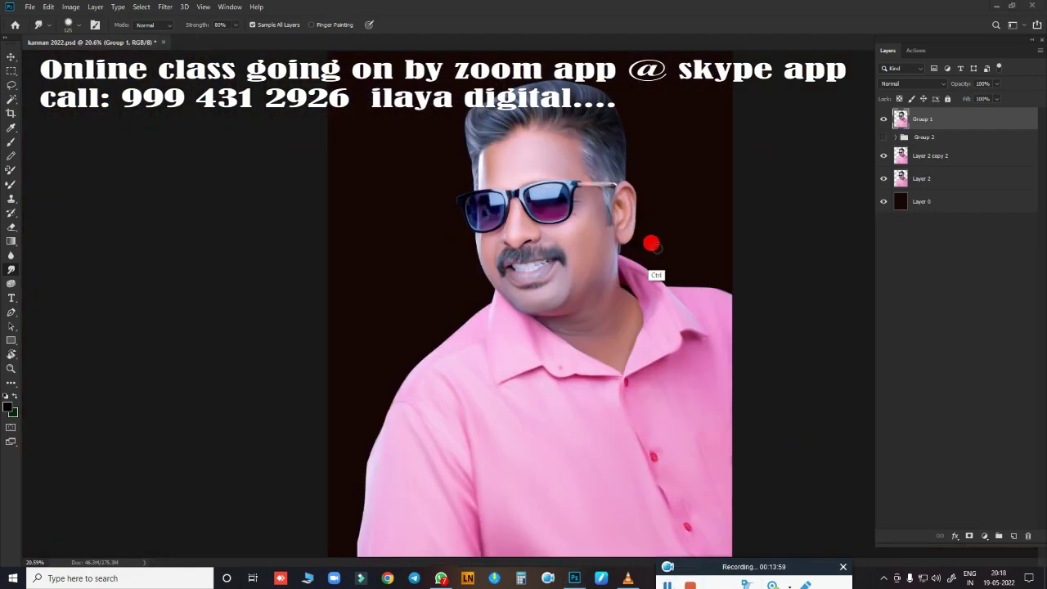
{"action": "left_click", "coordinate": [652, 244], "text": "ctrl"}
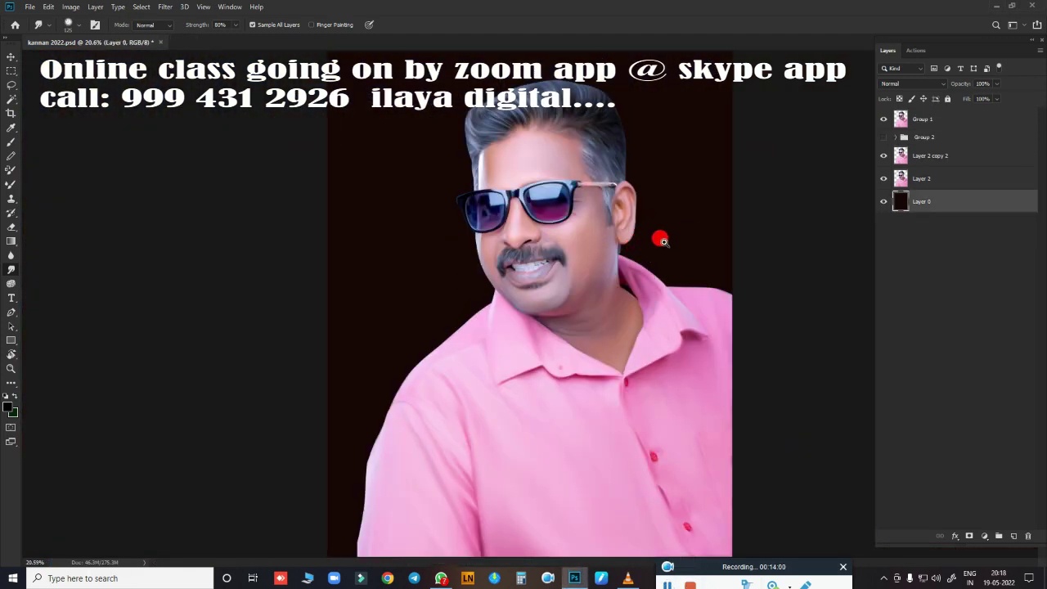
Step: Adjust the zoom and select Group 1 in the Layers panel
{"action": "scroll", "coordinate": [659, 247], "scroll_direction": "down", "scroll_amount": 1}
{"action": "scroll", "coordinate": [682, 250], "scroll_direction": "up", "scroll_amount": 2}
{"action": "scroll", "coordinate": [682, 250], "scroll_direction": "up", "scroll_amount": 1}
{"action": "scroll", "coordinate": [671, 248], "scroll_direction": "up", "scroll_amount": 1}
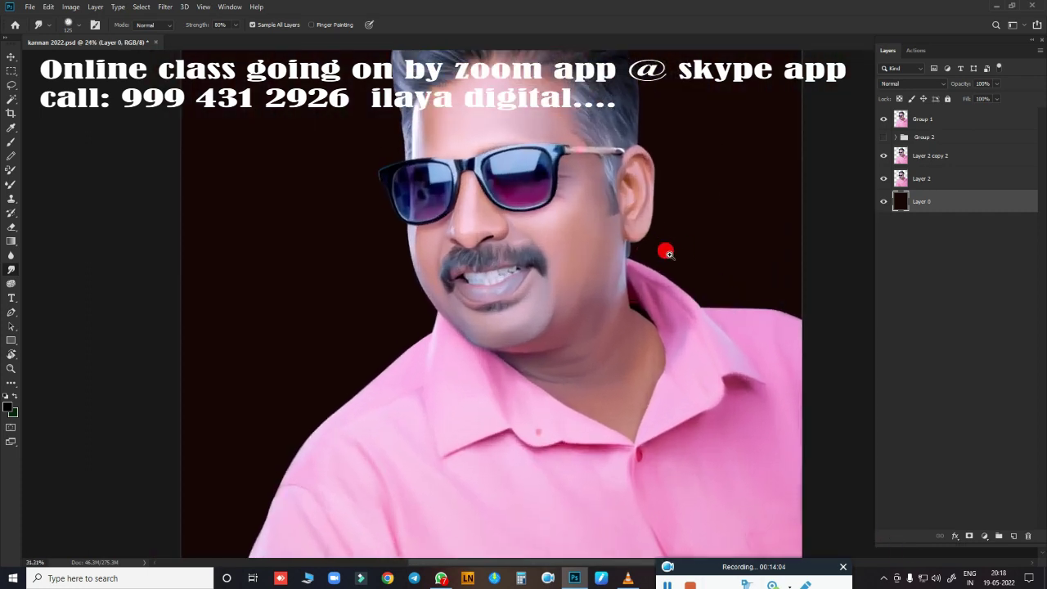
{"action": "scroll", "coordinate": [692, 255], "scroll_direction": "up", "scroll_amount": 2}
{"action": "scroll", "coordinate": [654, 246], "scroll_direction": "down", "scroll_amount": 4}
{"action": "scroll", "coordinate": [671, 246], "scroll_direction": "up", "scroll_amount": 2}
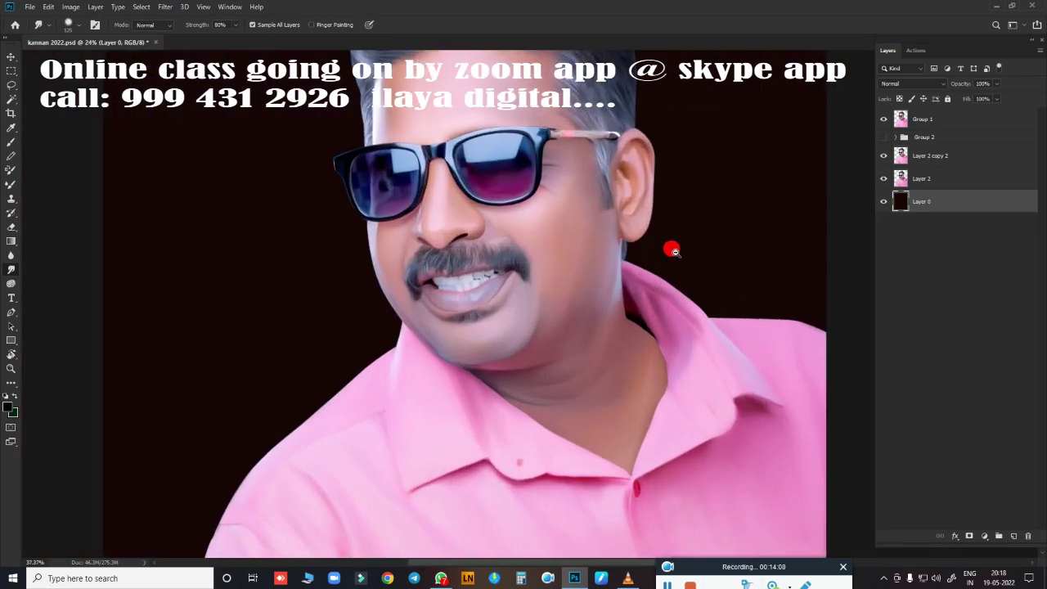
{"action": "scroll", "coordinate": [671, 245], "scroll_direction": "down", "scroll_amount": 2}
{"action": "left_click", "coordinate": [905, 119]}
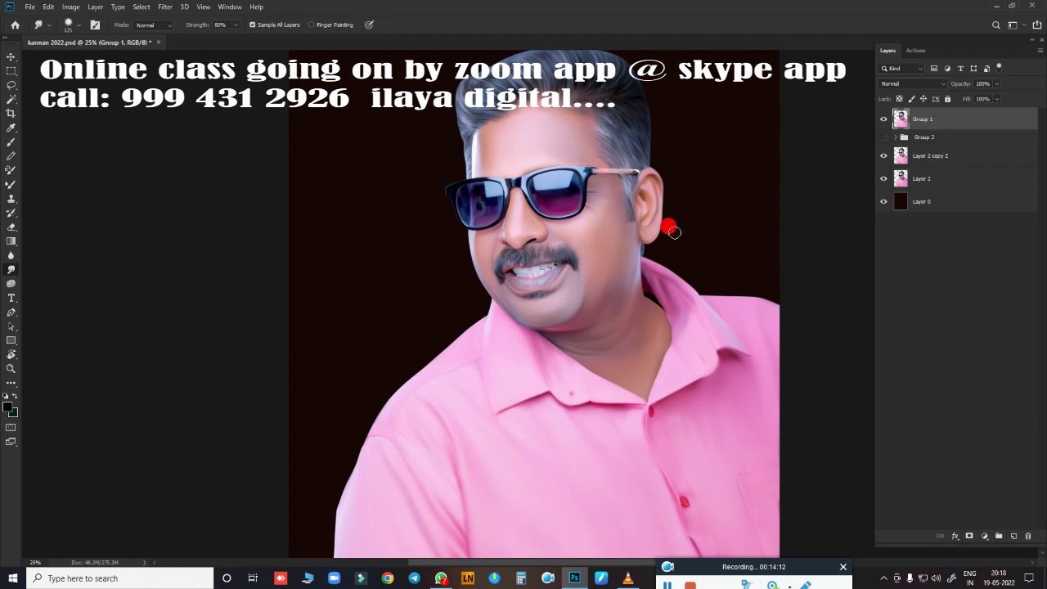
Step: Apply a small brightness increase to Group 1 with Brightness/Contrast
{"action": "key", "text": "alt+i"}
{"action": "key", "text": "j"}
{"action": "key", "text": "Return"}
{"action": "mouse_move", "coordinate": [824, 113]}
{"action": "left_mouse_down"}
{"action": "mouse_move", "coordinate": [849, 141]}
{"action": "mouse_move", "coordinate": [866, 141]}
{"action": "left_mouse_up"}
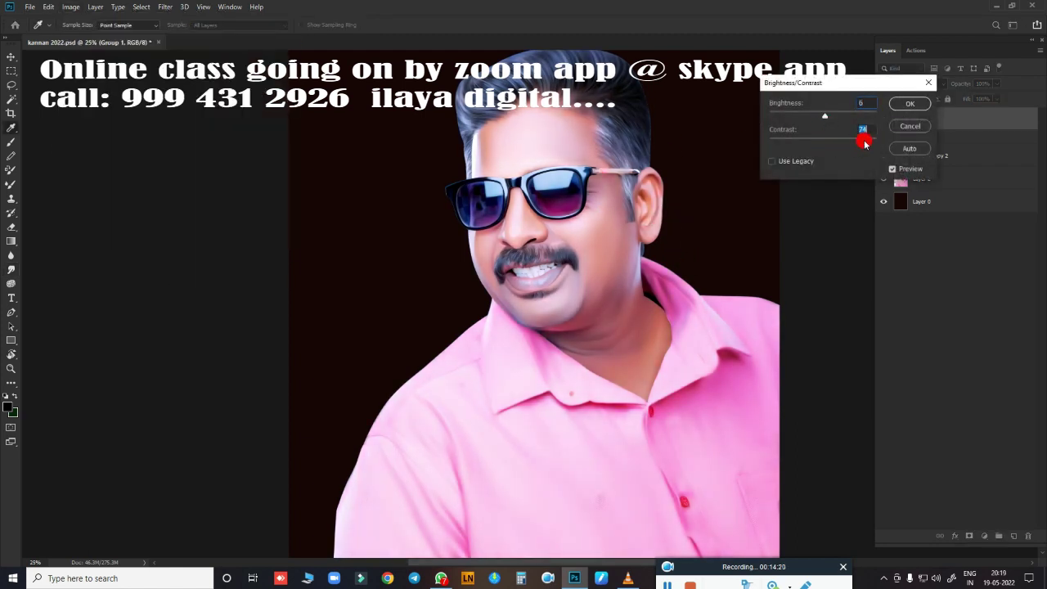
{"action": "key", "text": "Return"}
{"action": "scroll", "coordinate": [650, 205], "scroll_direction": "up", "scroll_amount": 3}
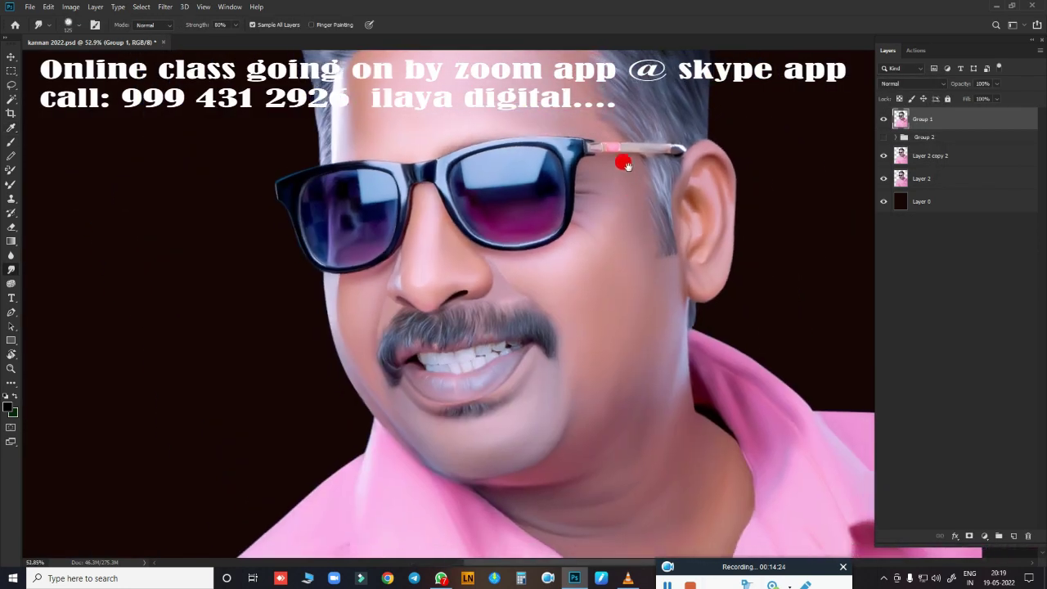
{"action": "scroll", "coordinate": [593, 260], "scroll_direction": "down", "scroll_amount": 2}
Step: Apply Brightness/Contrast again with brightness about 5 and contrast 63
{"action": "key", "text": "alt+i"}
{"action": "key", "text": "j"}
{"action": "key", "text": "Return"}
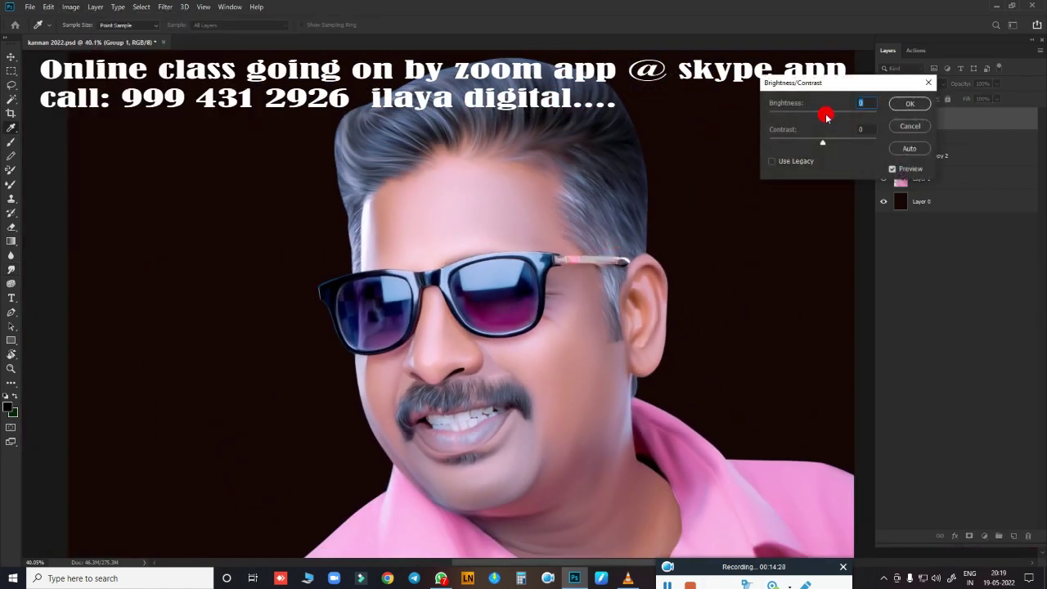
{"action": "mouse_move", "coordinate": [826, 111]}
{"action": "left_mouse_down"}
{"action": "mouse_move", "coordinate": [814, 127]}
{"action": "mouse_move", "coordinate": [860, 142]}
{"action": "mouse_move", "coordinate": [833, 145]}
{"action": "mouse_move", "coordinate": [858, 140]}
{"action": "left_mouse_up"}
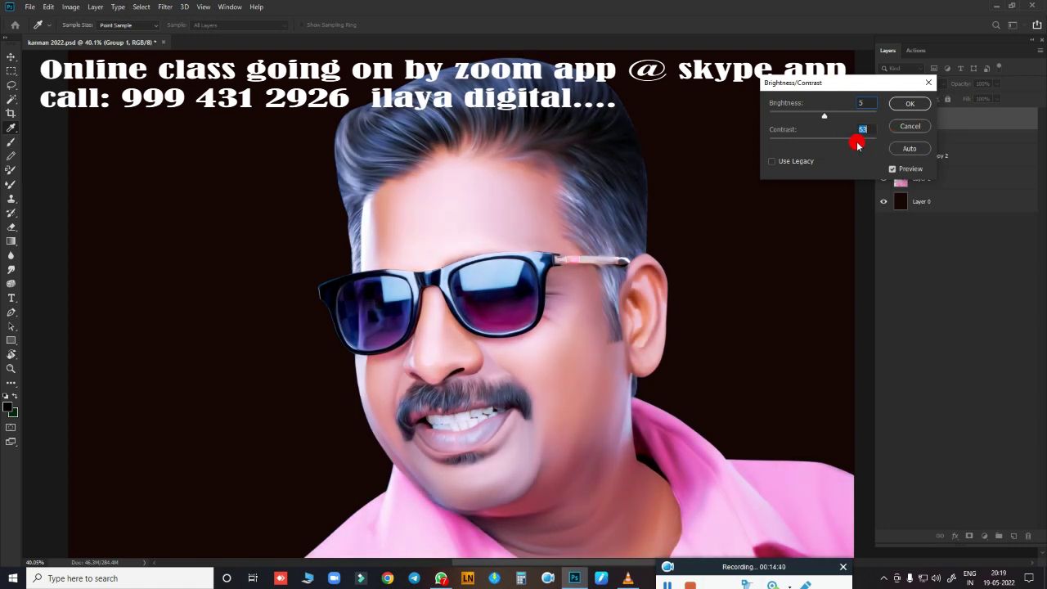
{"action": "left_click", "coordinate": [892, 109]}
{"action": "key", "text": "r"}
Step: Toggle Group 1's visibility to compare before and after, leaving it visible
{"action": "left_click", "coordinate": [883, 119]}
{"action": "left_click", "coordinate": [884, 119]}
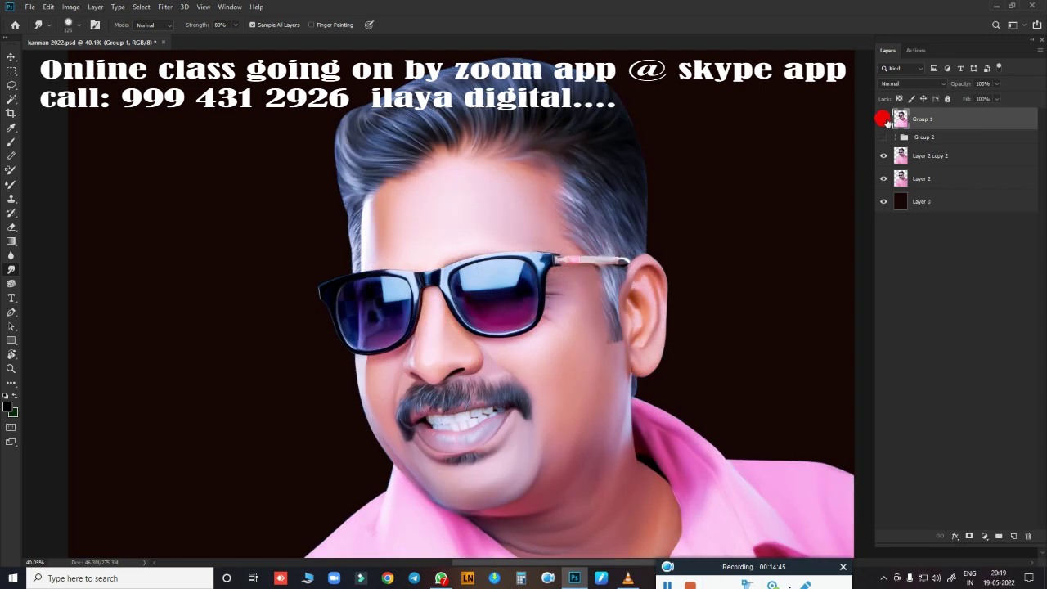
{"action": "left_click", "coordinate": [884, 119]}
{"action": "left_click", "coordinate": [884, 120]}
{"action": "left_click", "coordinate": [884, 119]}
{"action": "left_click", "coordinate": [884, 119]}
{"action": "left_click", "coordinate": [883, 120]}
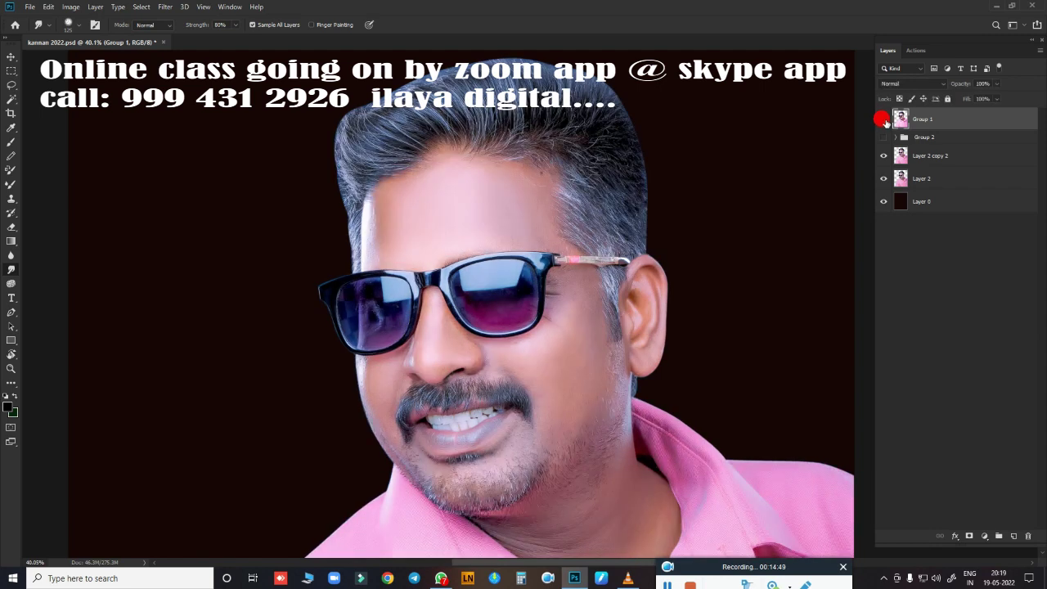
{"action": "left_click", "coordinate": [884, 120]}
{"action": "scroll", "coordinate": [667, 181], "scroll_direction": "down", "scroll_amount": 3}
{"action": "scroll", "coordinate": [665, 164], "scroll_direction": "up", "scroll_amount": 3}
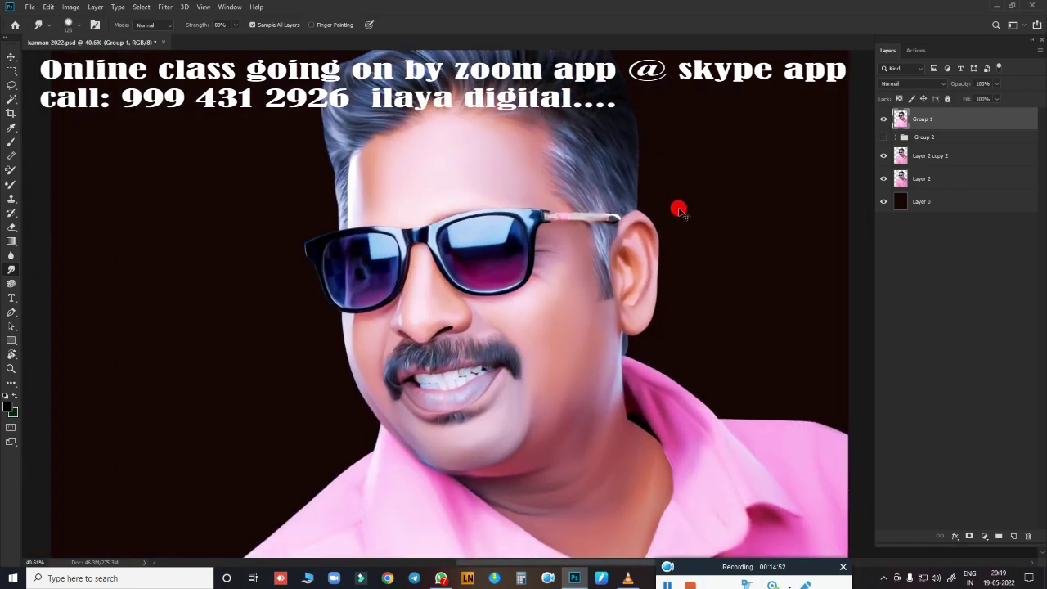
Step: Dismiss Color Balance without changes and duplicate Group 1 into Group 1 copy
{"action": "key", "text": "ctrl+b"}
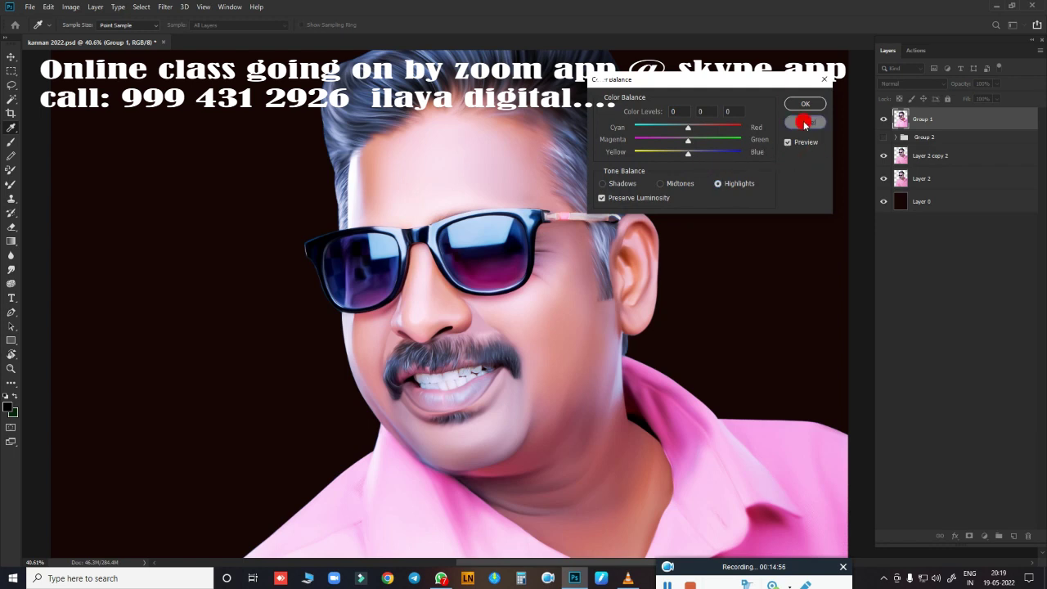
{"action": "left_click", "coordinate": [805, 123]}
{"action": "key", "text": "ctrl+j"}
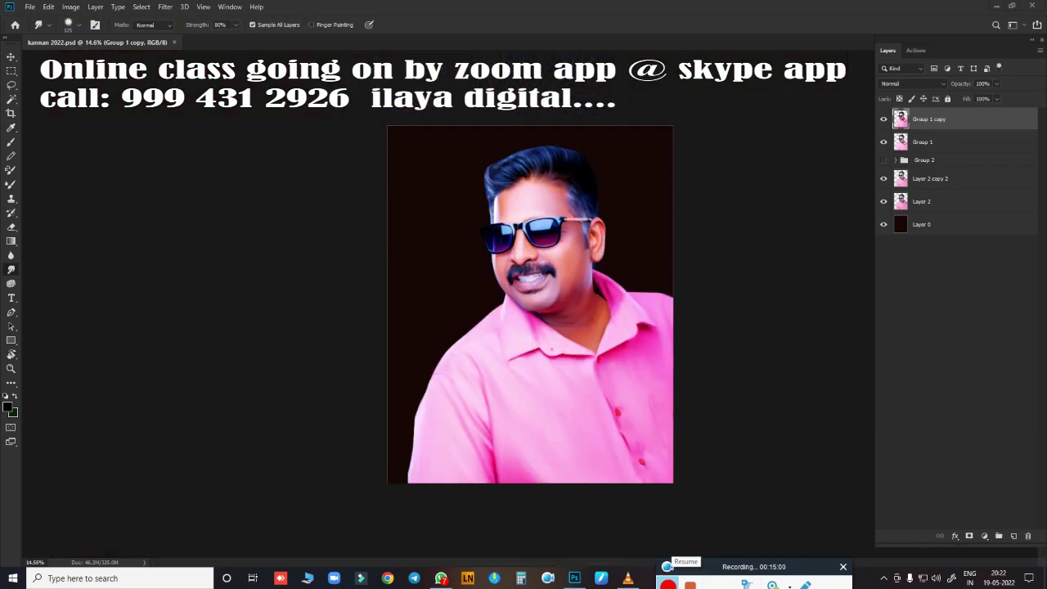
{"action": "scroll", "coordinate": [532, 290], "scroll_direction": "up", "scroll_amount": 2}
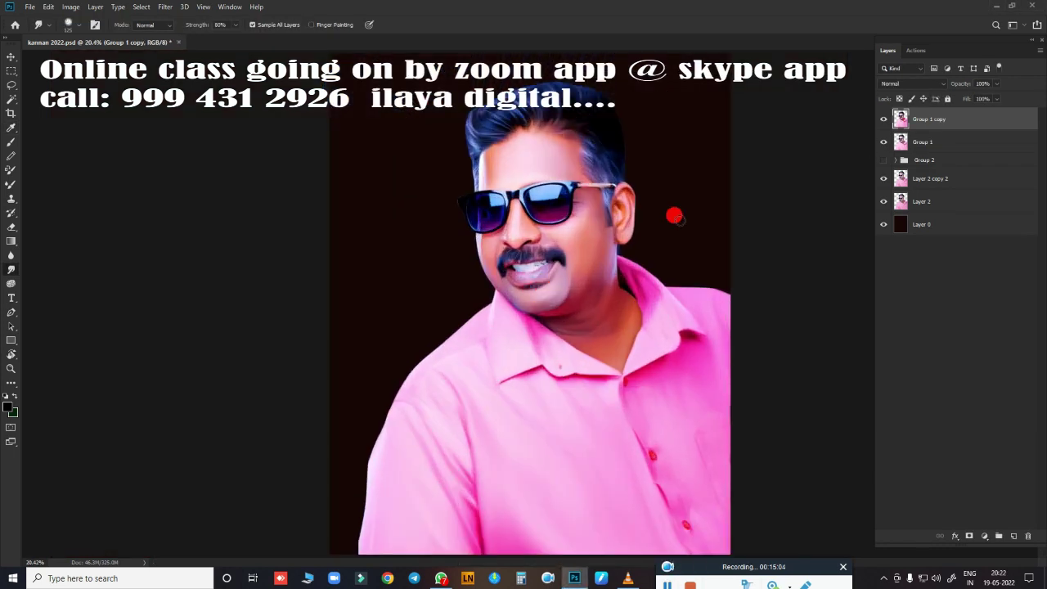
Step: Compare Group 1 and Group 1 copy by toggling visibility, leaving the copy shown and the original hidden
{"action": "left_click_drag", "start_coordinate": [884, 118], "coordinate": [884, 166]}
{"action": "left_click", "coordinate": [884, 141]}
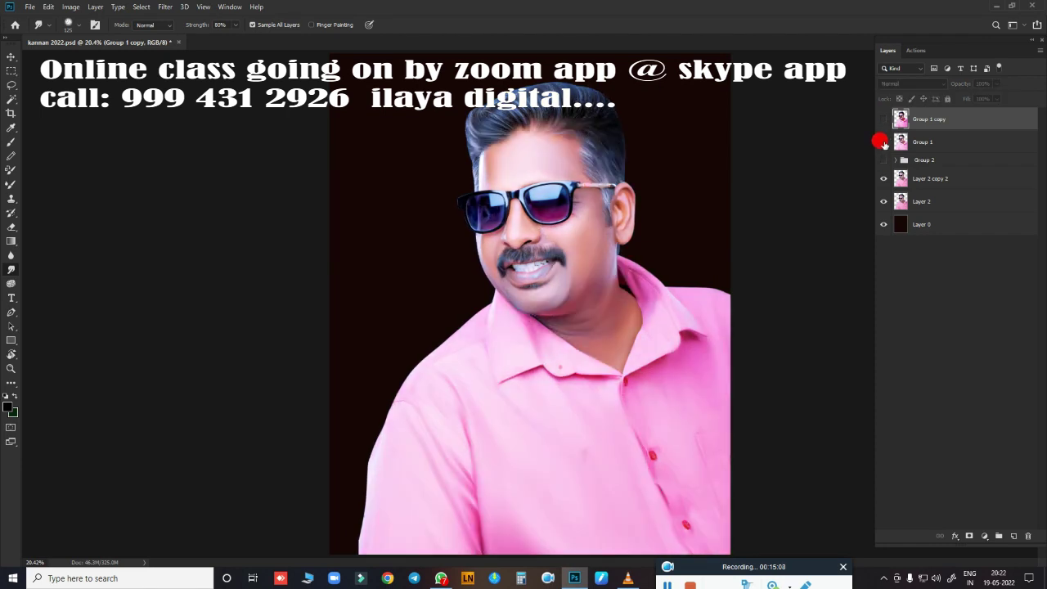
{"action": "left_click", "coordinate": [884, 142]}
{"action": "left_click", "coordinate": [883, 141]}
{"action": "left_click", "coordinate": [884, 119]}
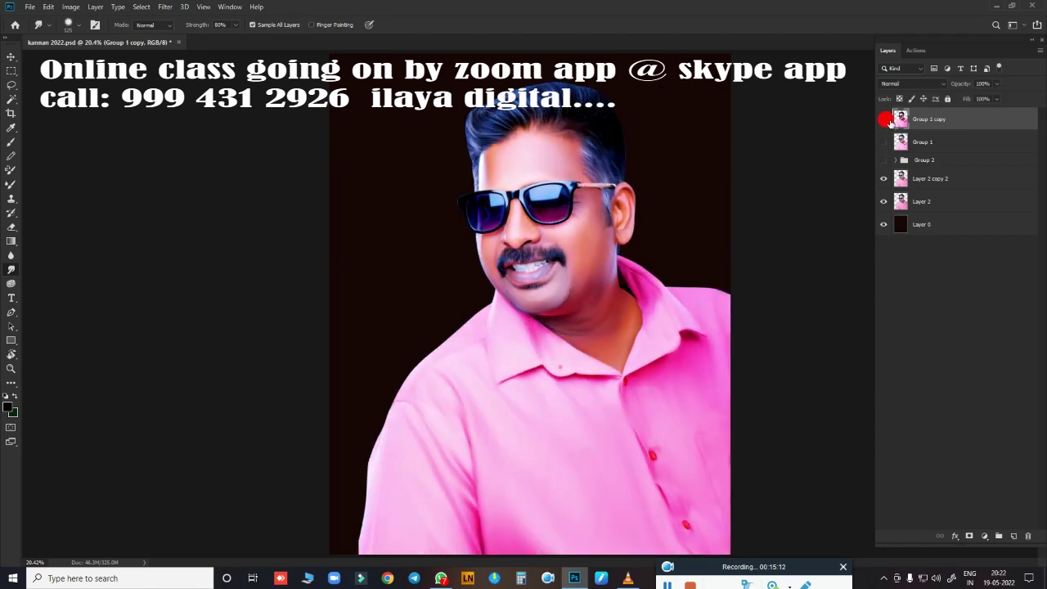
{"action": "left_click", "coordinate": [883, 118]}
{"action": "left_click", "coordinate": [884, 119]}
{"action": "left_click", "coordinate": [884, 119]}
{"action": "left_click", "coordinate": [884, 119]}
{"action": "scroll", "coordinate": [643, 234], "scroll_direction": "up", "scroll_amount": 2}
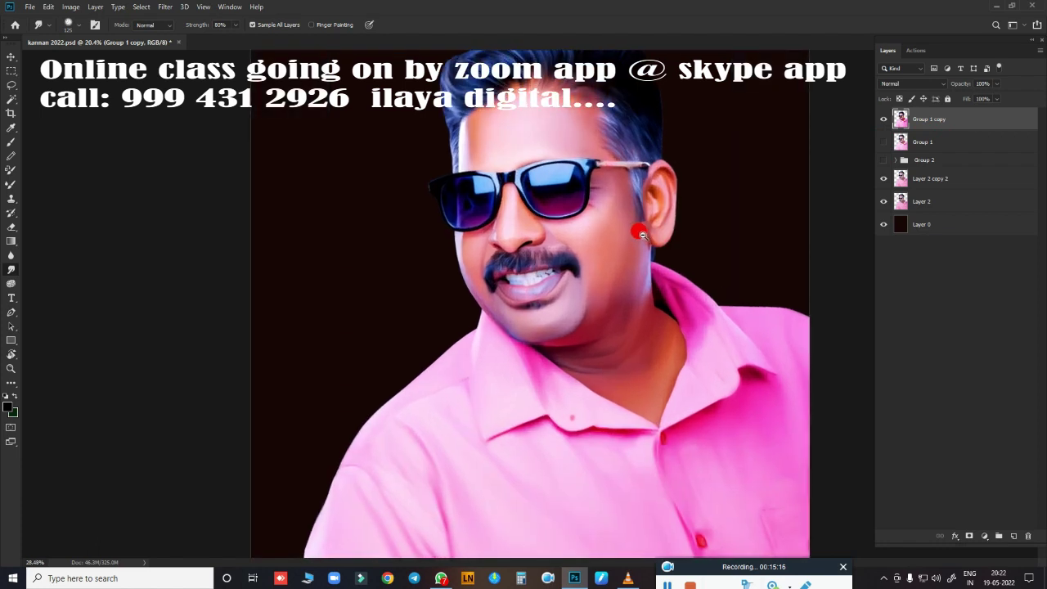